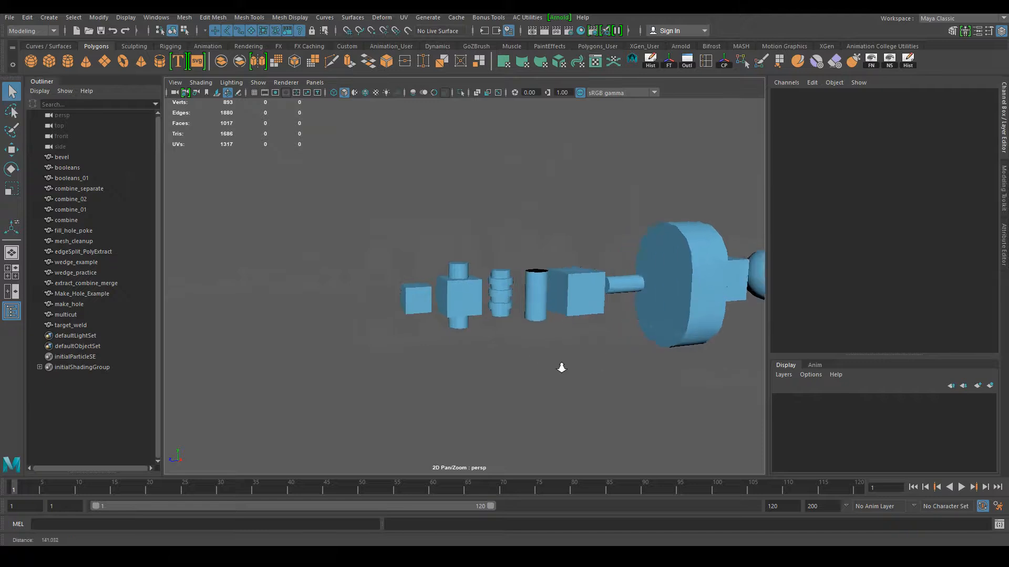
# Examine the row of practice meshes in the scene from several distances and angles
pyautogui.keyDown('alt'); pyautogui.moveTo(544, 431); pyautogui.dragTo(601, 392, button='middle'); pyautogui.keyUp('alt')
pyautogui.keyDown('alt'); pyautogui.moveTo(601, 392); pyautogui.dragTo(477, 418); pyautogui.keyUp('alt')
pyautogui.keyDown('alt'); pyautogui.moveTo(477, 417); pyautogui.dragTo(331, 310, button='middle'); pyautogui.keyUp('alt')
pyautogui.scroll(-8, 388, 310)
pyautogui.keyDown('alt'); pyautogui.moveTo(496, 379); pyautogui.dragTo(465, 388, button='middle'); pyautogui.keyUp('alt')
pyautogui.keyDown('alt'); pyautogui.moveTo(402, 401); pyautogui.dragTo(551, 391); pyautogui.keyUp('alt')
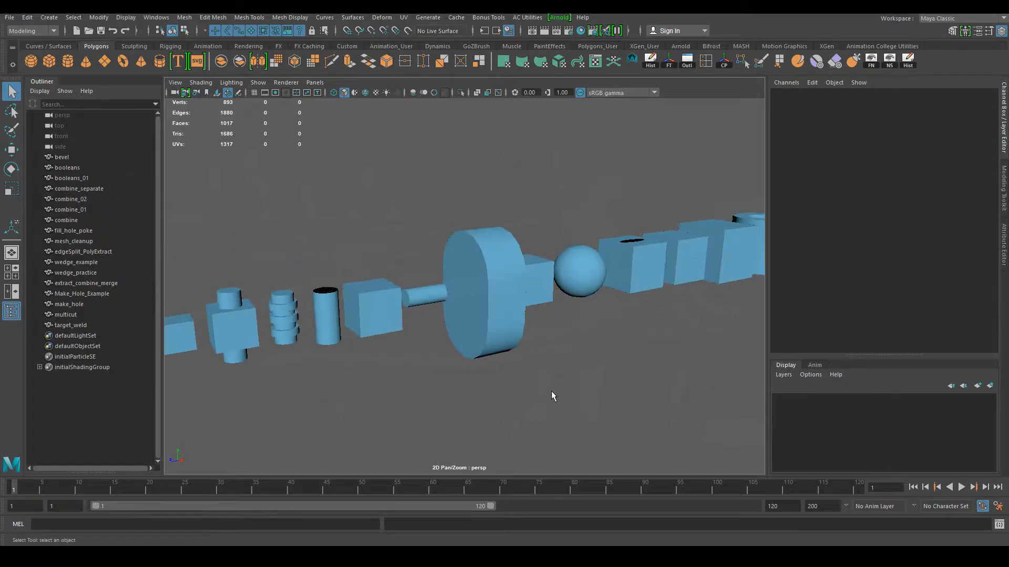
pyautogui.keyDown('alt'); pyautogui.moveTo(550, 391); pyautogui.dragTo(457, 369, button='right'); pyautogui.keyUp('alt')
pyautogui.keyDown('alt'); pyautogui.moveTo(457, 370); pyautogui.dragTo(517, 367, button='middle'); pyautogui.keyUp('alt')
pyautogui.keyDown('alt'); pyautogui.moveTo(518, 368); pyautogui.dragTo(619, 352, button='right'); pyautogui.keyUp('alt')
pyautogui.keyDown('alt'); pyautogui.moveTo(453, 380); pyautogui.dragTo(556, 379, button='middle'); pyautogui.keyUp('alt')
pyautogui.keyDown('alt'); pyautogui.moveTo(556, 379); pyautogui.dragTo(378, 399); pyautogui.keyUp('alt')
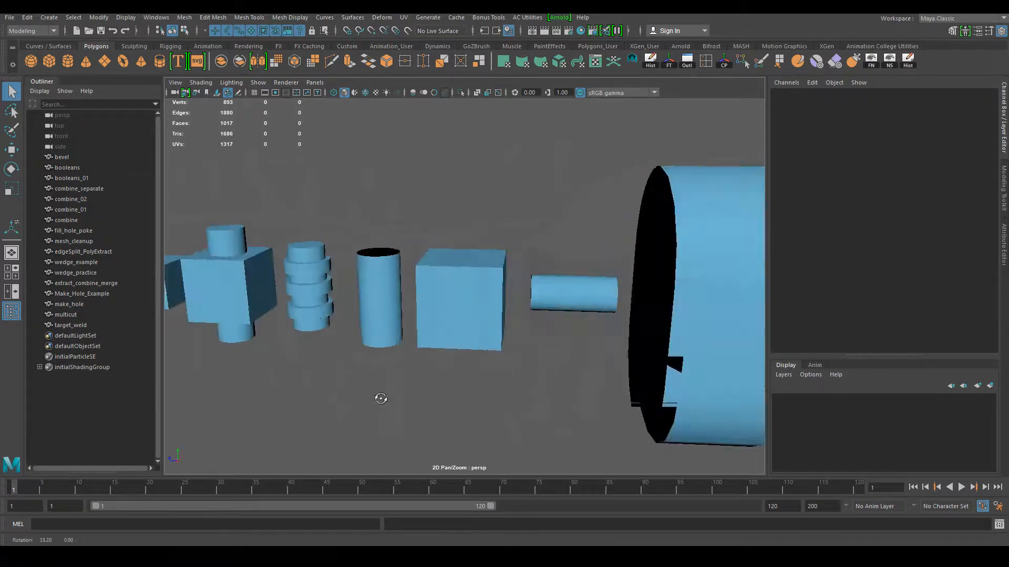
pyautogui.keyDown('alt'); pyautogui.moveTo(378, 399); pyautogui.dragTo(437, 403, button='right'); pyautogui.keyUp('alt')
pyautogui.keyDown('alt'); pyautogui.moveTo(437, 403); pyautogui.dragTo(461, 400, button='middle'); pyautogui.keyUp('alt')
pyautogui.keyDown('alt'); pyautogui.moveTo(462, 400); pyautogui.dragTo(471, 419); pyautogui.keyUp('alt')
pyautogui.moveTo(471, 419)
pyautogui.keyDown('alt'); pyautogui.mouseDown(button='middle')
pyautogui.moveTo(372, 423)
pyautogui.moveTo(450, 417)
pyautogui.mouseUp(button='middle'); pyautogui.keyUp('alt')
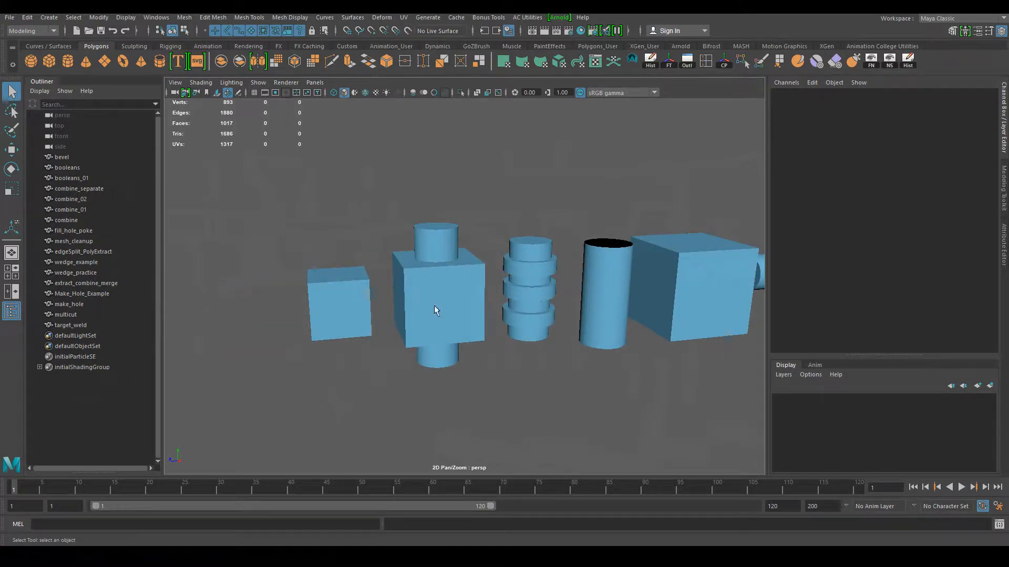
pyautogui.keyDown('alt'); pyautogui.moveTo(543, 364); pyautogui.dragTo(415, 312, button='right'); pyautogui.keyUp('alt')
pyautogui.keyDown('alt'); pyautogui.moveTo(515, 331); pyautogui.dragTo(336, 331, button='middle'); pyautogui.keyUp('alt')
pyautogui.keyDown('alt'); pyautogui.moveTo(336, 331); pyautogui.dragTo(352, 332, button='right'); pyautogui.keyUp('alt')
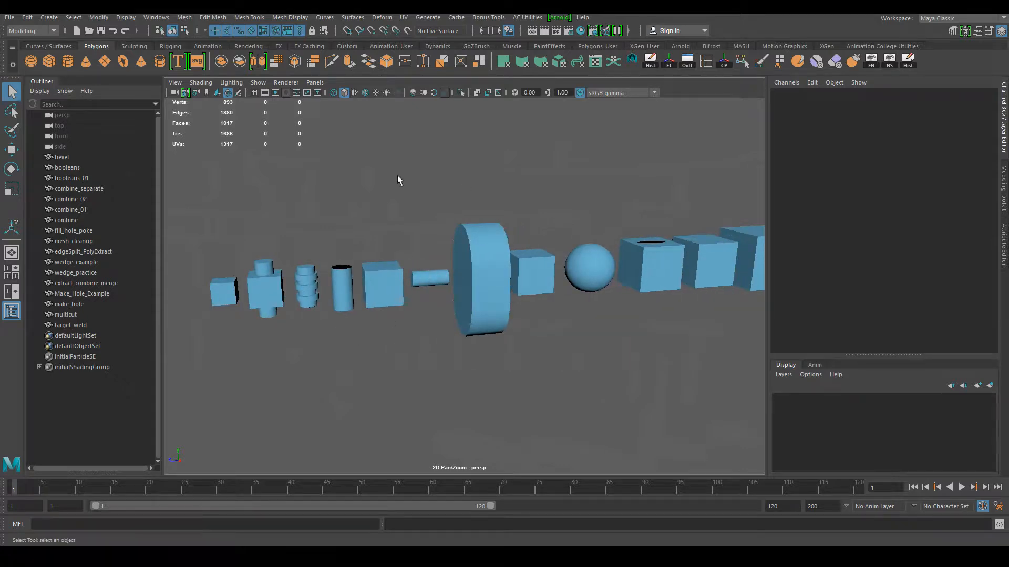
pyautogui.keyDown('alt'); pyautogui.moveTo(391, 329); pyautogui.dragTo(404, 332); pyautogui.keyUp('alt')
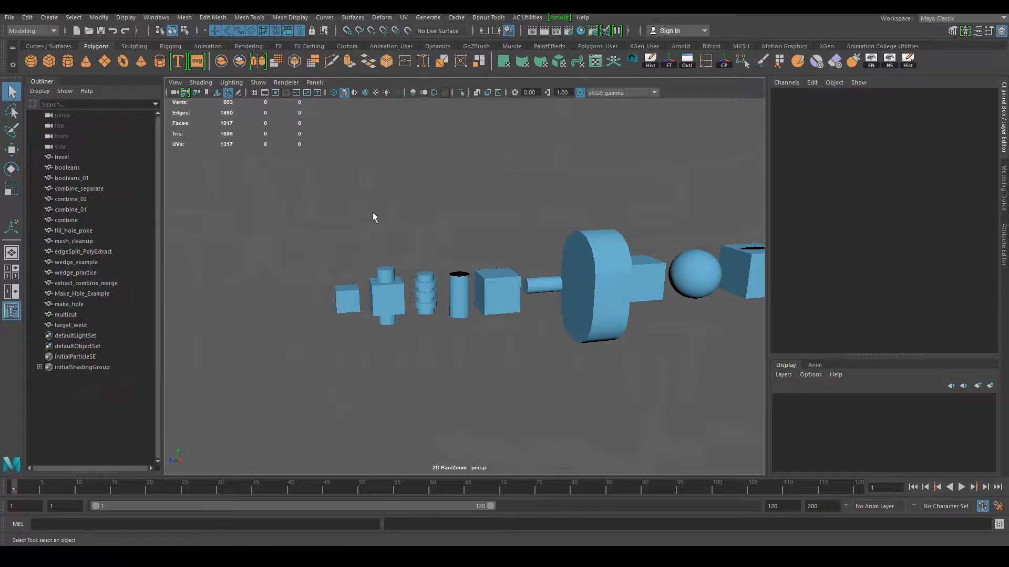
pyautogui.click(156, 17)
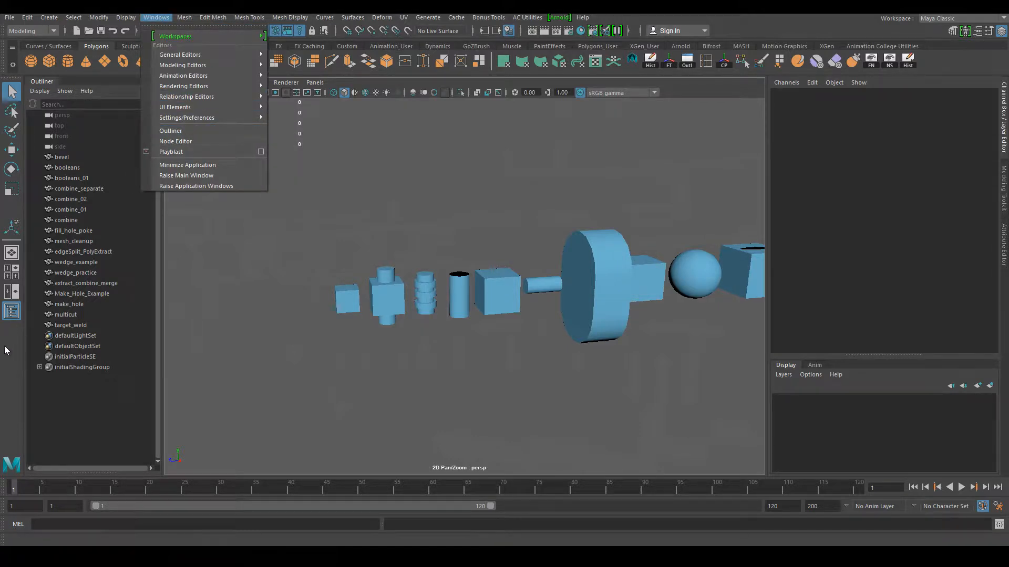
pyautogui.click(2, 360)
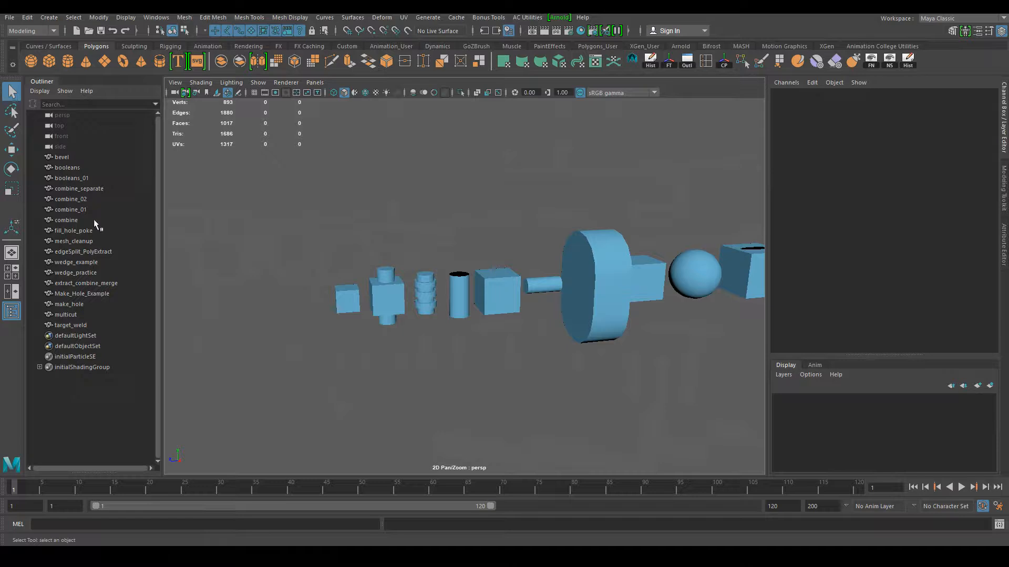
pyautogui.keyDown('alt'); pyautogui.moveTo(466, 353); pyautogui.dragTo(185, 340, button='middle'); pyautogui.keyUp('alt')
pyautogui.keyDown('alt'); pyautogui.moveTo(427, 339); pyautogui.dragTo(723, 329, button='middle'); pyautogui.keyUp('alt')
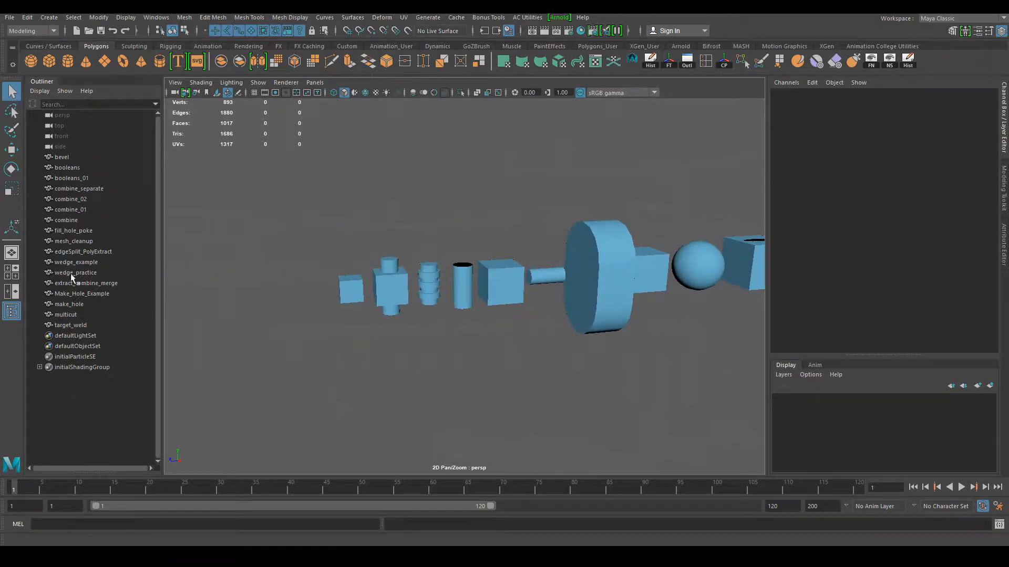
# Hide all the practice meshes from booleans through target_weld, leaving only the bevel cube visible
pyautogui.click(62, 167)
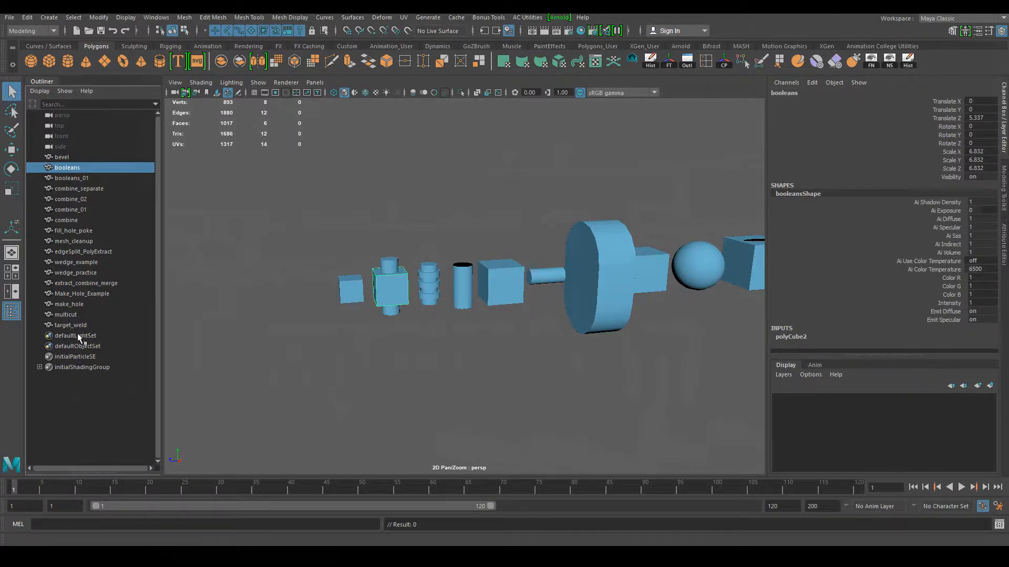
pyautogui.keyDown('shift'); pyautogui.click(67, 324); pyautogui.keyUp('shift')
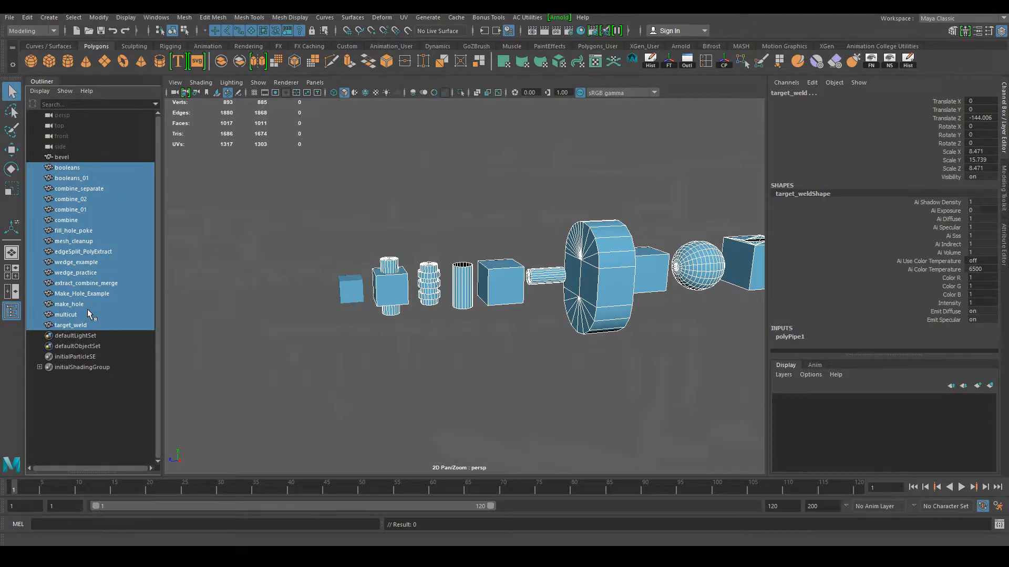
pyautogui.hotkey('ctrl', 'h')
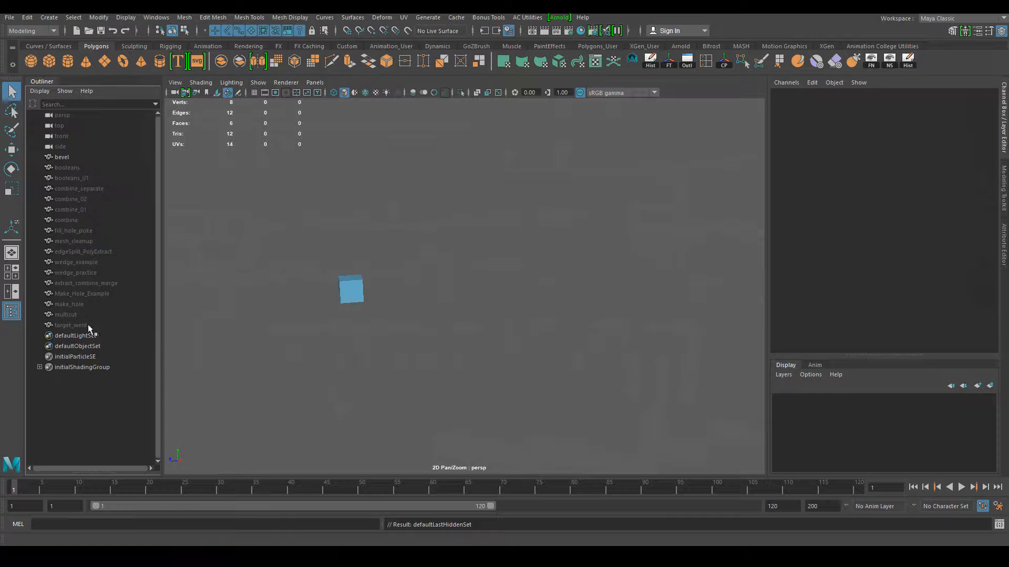
# Show the hidden meshes from booleans through target_weld again and hide them once more
pyautogui.click(71, 168)
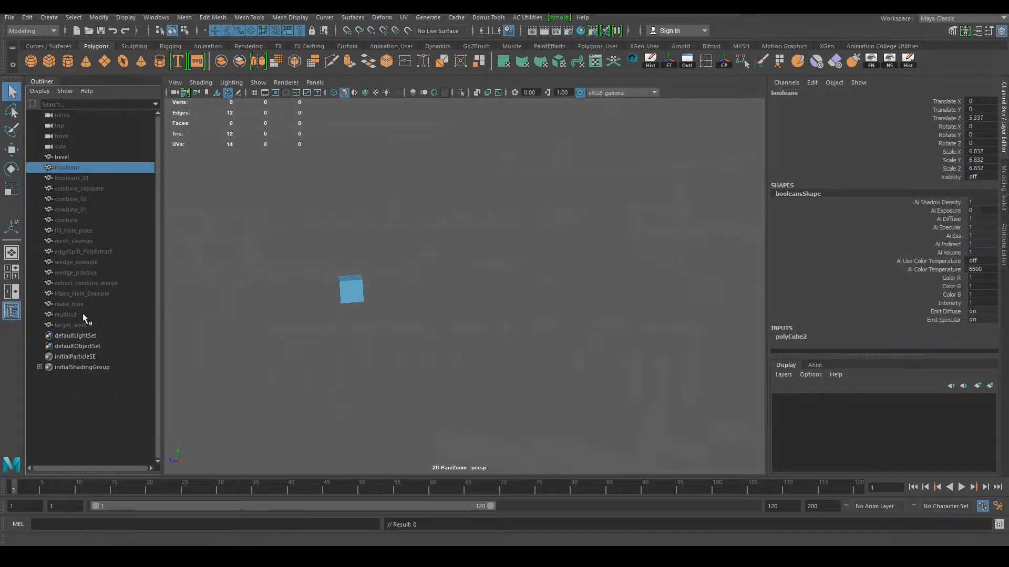
pyautogui.keyDown('shift'); pyautogui.click(65, 326); pyautogui.keyUp('shift')
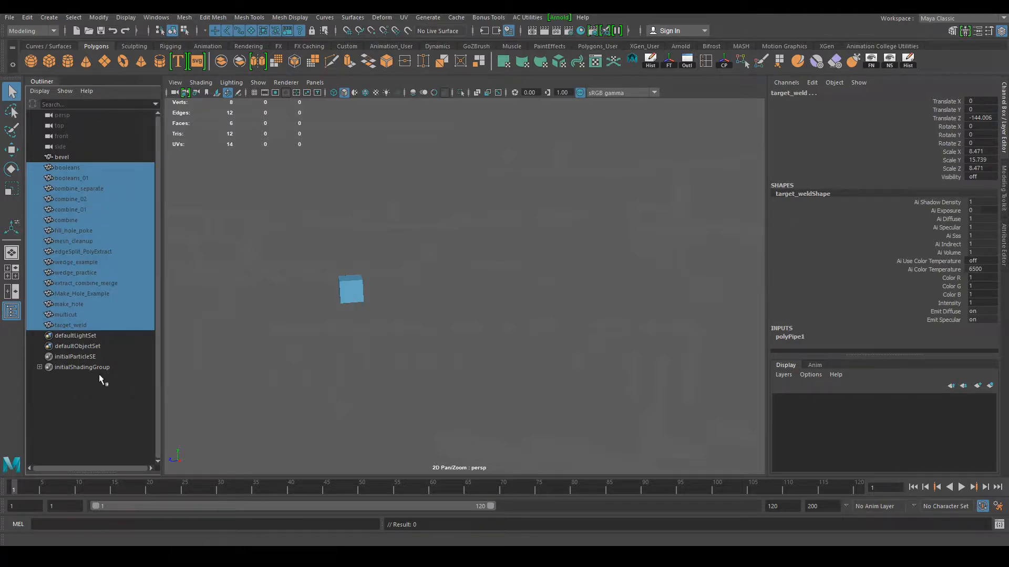
pyautogui.hotkey('shift', 'h')
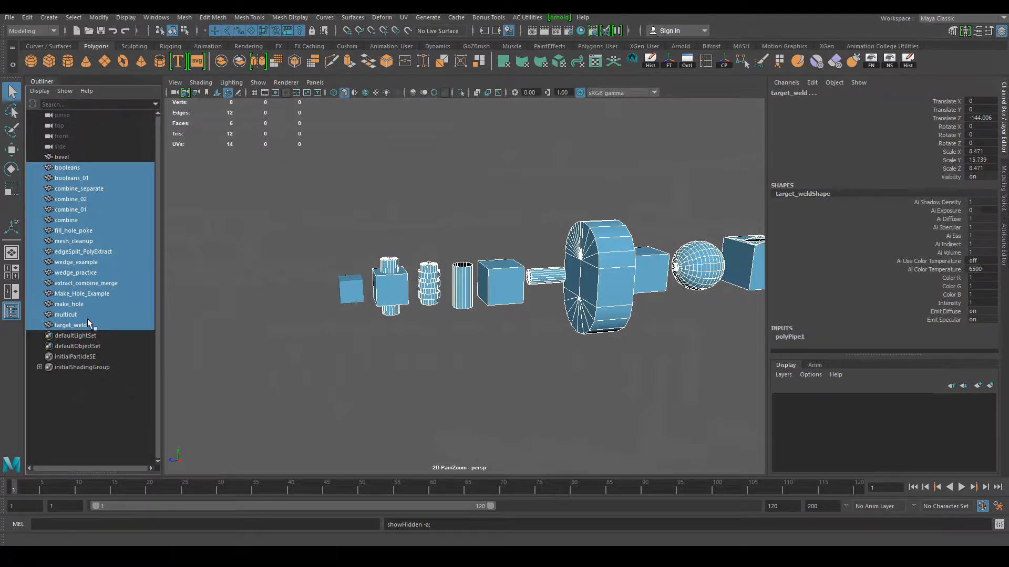
pyautogui.hotkey('ctrl', 'h')
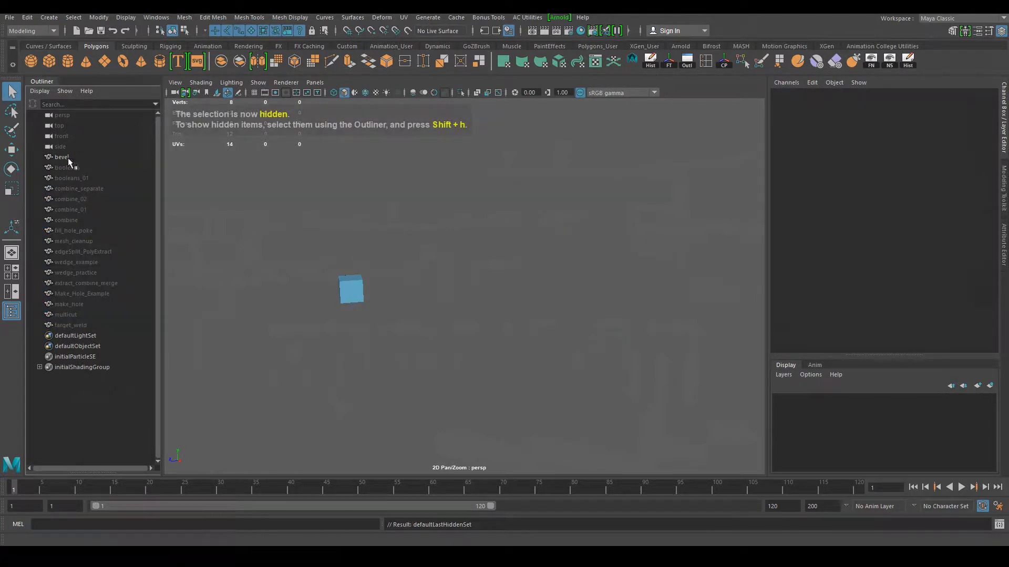
# Scale up the bevel cube uniformly, freeze its transformations and clear its construction history
pyautogui.click(62, 157)
pyautogui.press('r')
pyautogui.press('f')
pyautogui.keyDown('alt'); pyautogui.moveTo(411, 339); pyautogui.dragTo(428, 364, button='right'); pyautogui.keyUp('alt')
pyautogui.keyDown('alt'); pyautogui.moveTo(403, 360); pyautogui.dragTo(459, 382, button='middle'); pyautogui.keyUp('alt')
pyautogui.keyDown('alt'); pyautogui.moveTo(459, 381); pyautogui.dragTo(484, 376, button='right'); pyautogui.keyUp('alt')
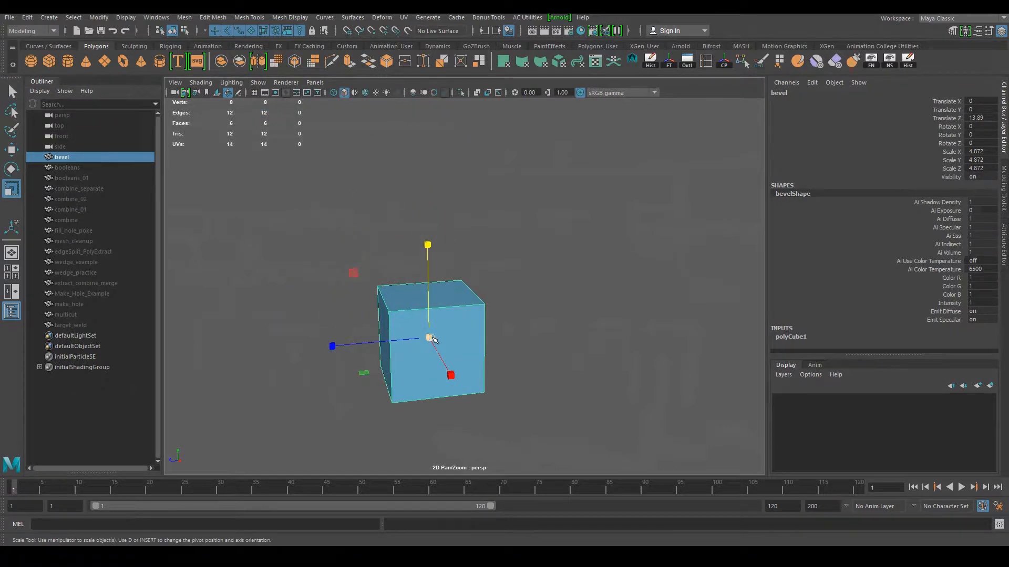
pyautogui.moveTo(434, 341); pyautogui.dragTo(529, 342)
pyautogui.click(668, 63)
pyautogui.press('f')
pyautogui.moveTo(647, 296)
pyautogui.keyDown('alt'); pyautogui.mouseDown()
pyautogui.moveTo(599, 315)
pyautogui.moveTo(635, 301)
pyautogui.mouseUp(); pyautogui.keyUp('alt')
pyautogui.press('f')
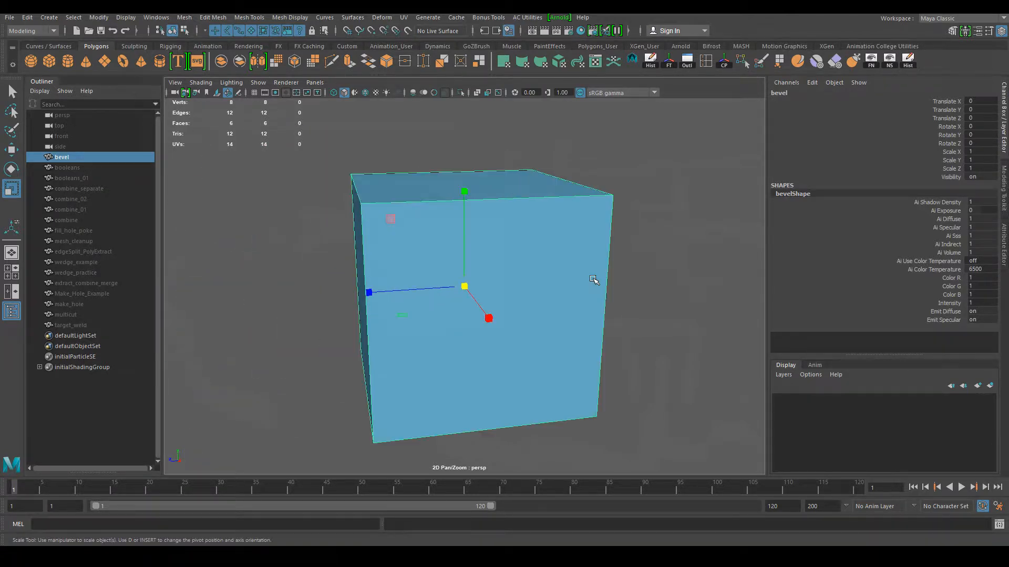
pyautogui.scroll(-3, 593, 279)
pyautogui.scroll(-3, 587, 323)
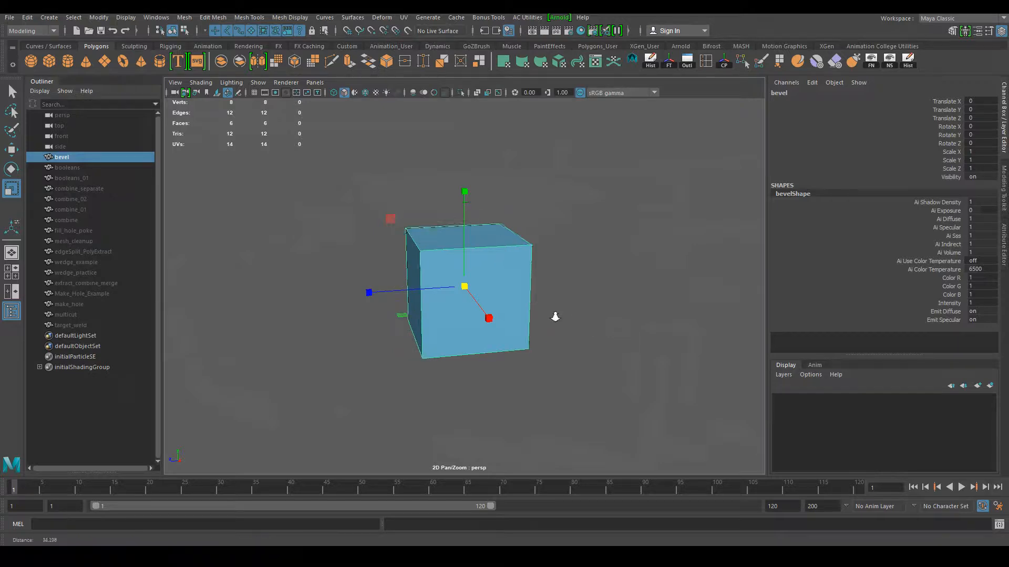
pyautogui.keyDown('alt'); pyautogui.moveTo(492, 294); pyautogui.dragTo(462, 299); pyautogui.keyUp('alt')
pyautogui.press('f')
pyautogui.scroll(-5, 464, 300)
pyautogui.keyDown('alt'); pyautogui.moveTo(475, 349); pyautogui.dragTo(499, 331); pyautogui.keyUp('alt')
pyautogui.scroll(3, 516, 378)
pyautogui.moveTo(515, 379)
pyautogui.keyDown('alt'); pyautogui.mouseDown()
pyautogui.moveTo(484, 385)
pyautogui.moveTo(509, 376)
pyautogui.mouseUp(); pyautogui.keyUp('alt')
pyautogui.press('f')
pyautogui.scroll(-4, 495, 324)
pyautogui.moveTo(497, 322)
pyautogui.keyDown('alt'); pyautogui.mouseDown()
pyautogui.moveTo(558, 385)
pyautogui.moveTo(499, 342)
pyautogui.mouseUp(); pyautogui.keyUp('alt')
pyautogui.click(558, 385)
pyautogui.click(496, 339)
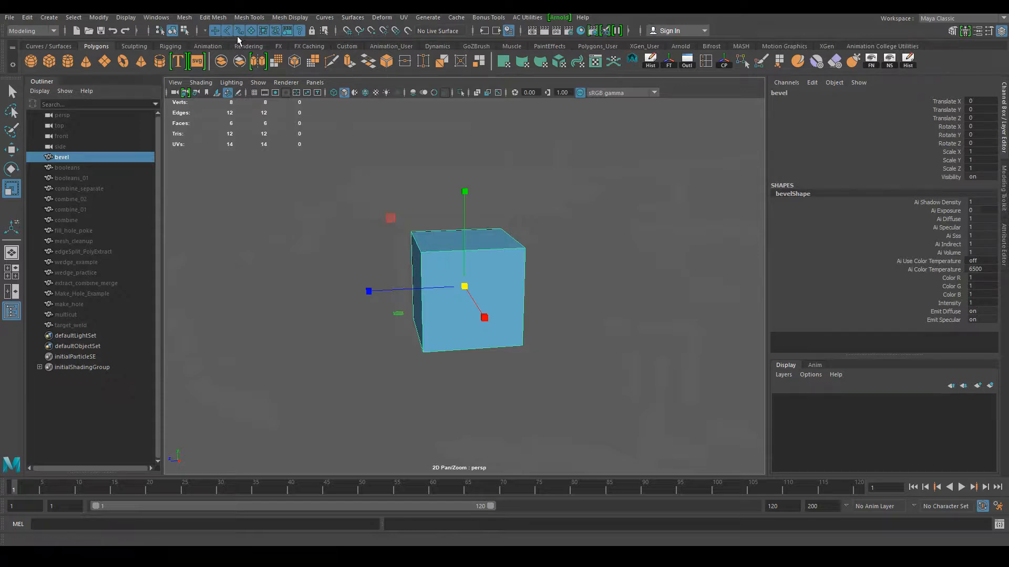
# Look at the Bevel command's option settings and close them without applying
pyautogui.click(249, 17)
pyautogui.moveTo(282, 18)
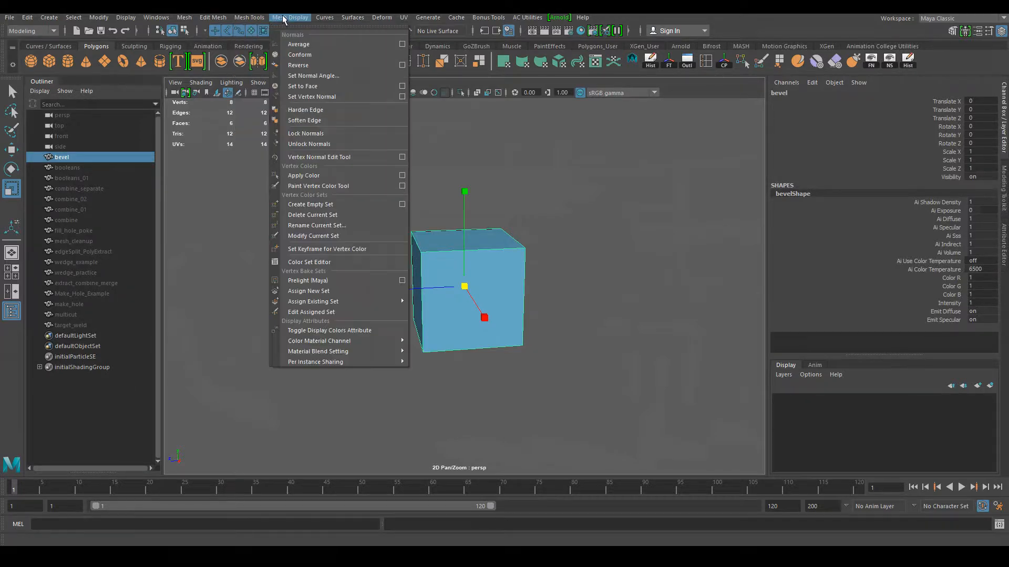
pyautogui.moveTo(223, 17)
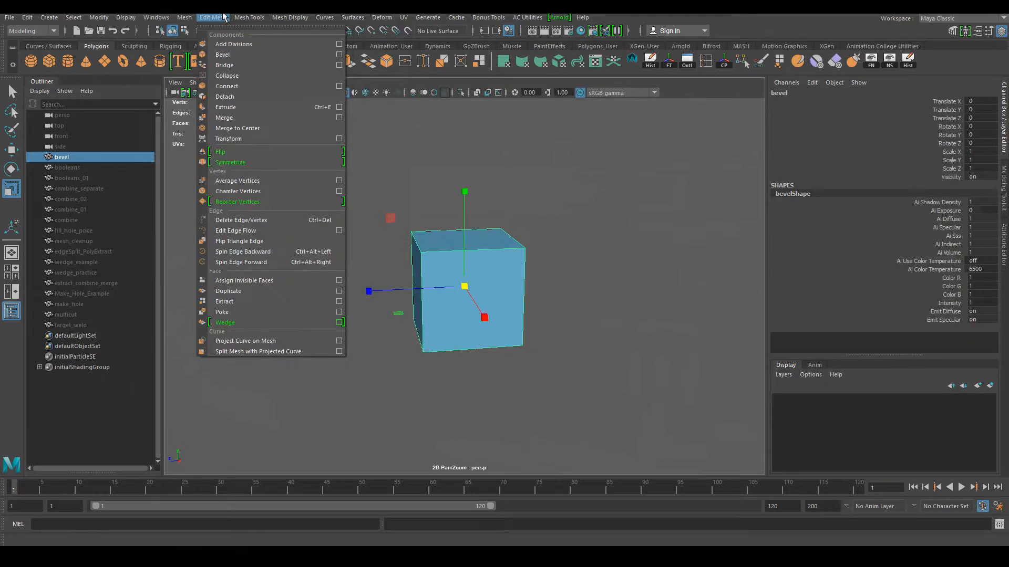
pyautogui.click(339, 55)
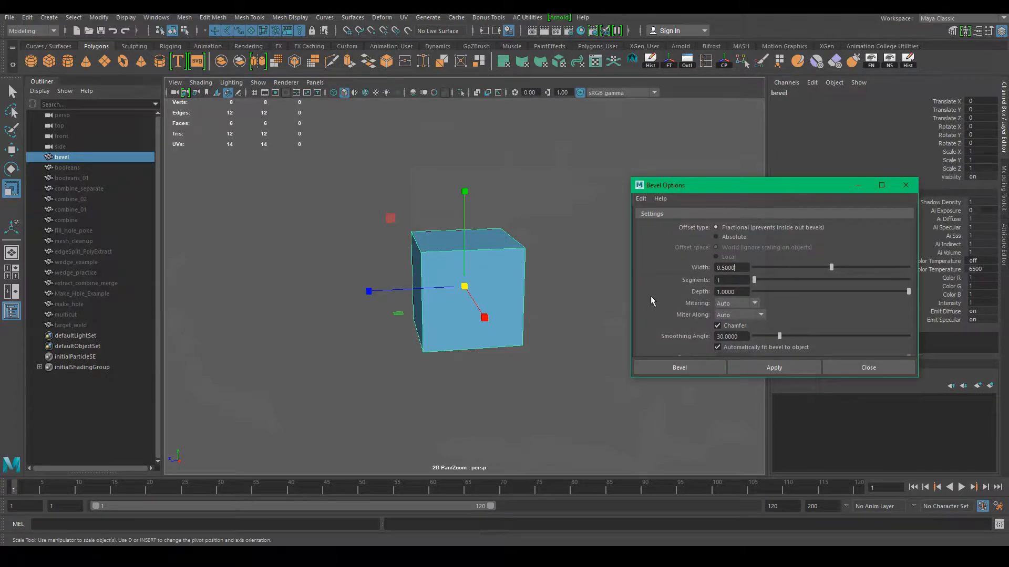
pyautogui.click(906, 185)
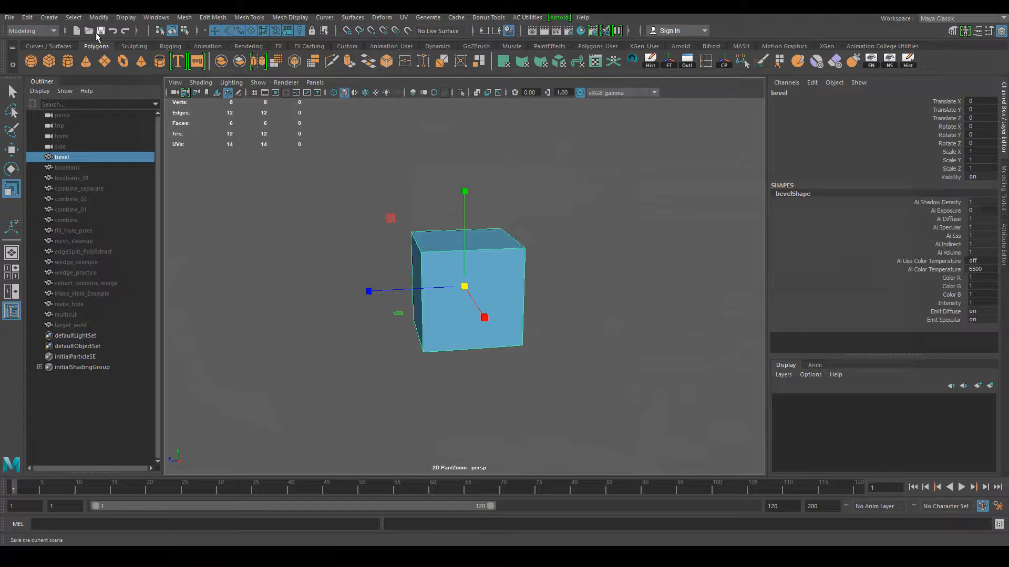
# Bevel all edges of the cube, try a fraction of 1, and set the bevel fraction to 0.13
pyautogui.click(389, 66)
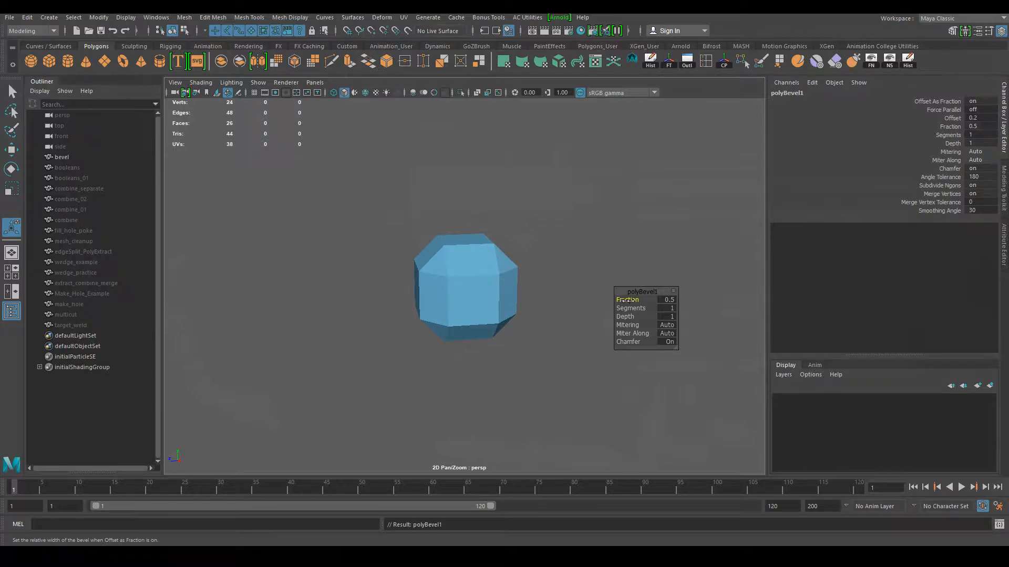
pyautogui.moveTo(628, 299); pyautogui.dragTo(535, 204)
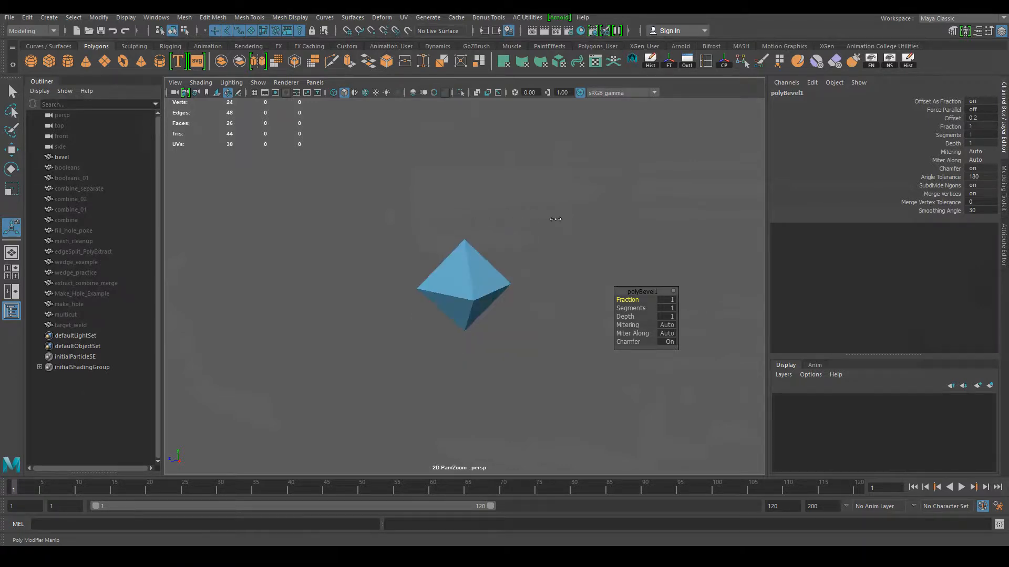
pyautogui.moveTo(555, 219); pyautogui.dragTo(481, 225, button='middle')
pyautogui.moveTo(441, 196)
pyautogui.mouseDown(button='middle')
pyautogui.moveTo(459, 195)
pyautogui.moveTo(439, 193)
pyautogui.mouseUp(button='middle')
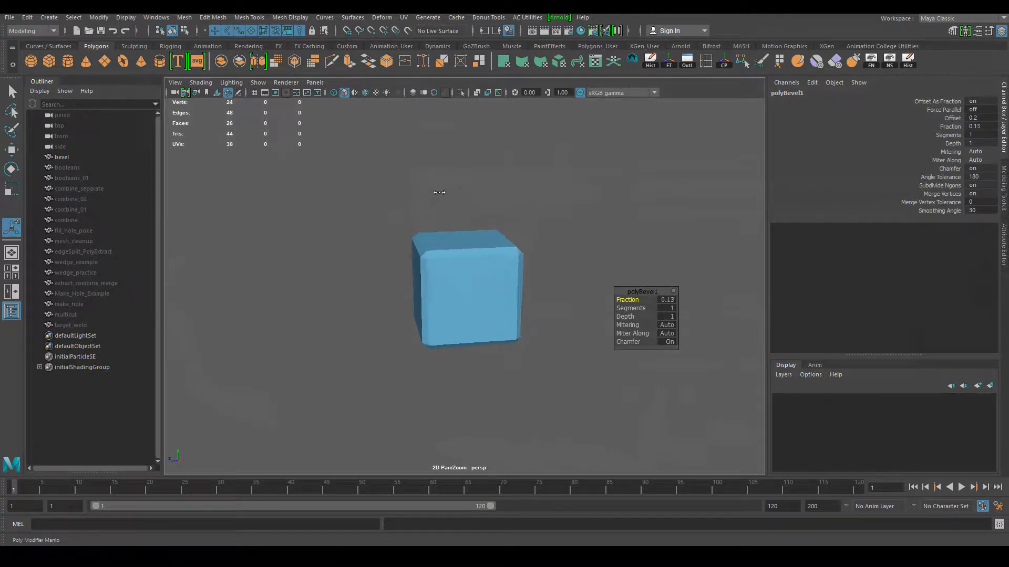
# Inspect the beveled edges and raise the bevel segments to 4
pyautogui.keyDown('alt'); pyautogui.moveTo(565, 223); pyautogui.dragTo(547, 238); pyautogui.keyUp('alt')
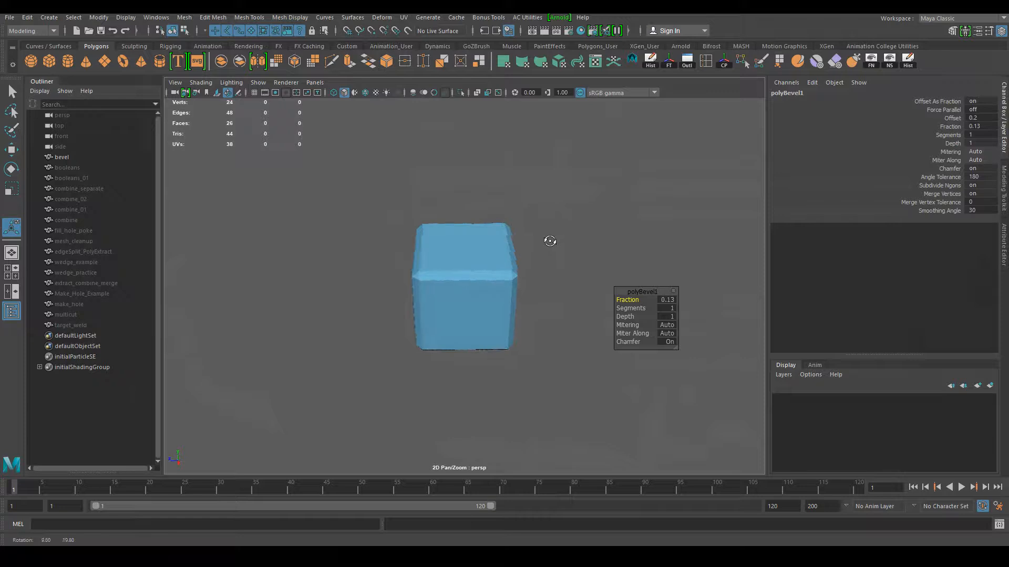
pyautogui.keyDown('alt'); pyautogui.moveTo(547, 322); pyautogui.dragTo(563, 383); pyautogui.keyUp('alt')
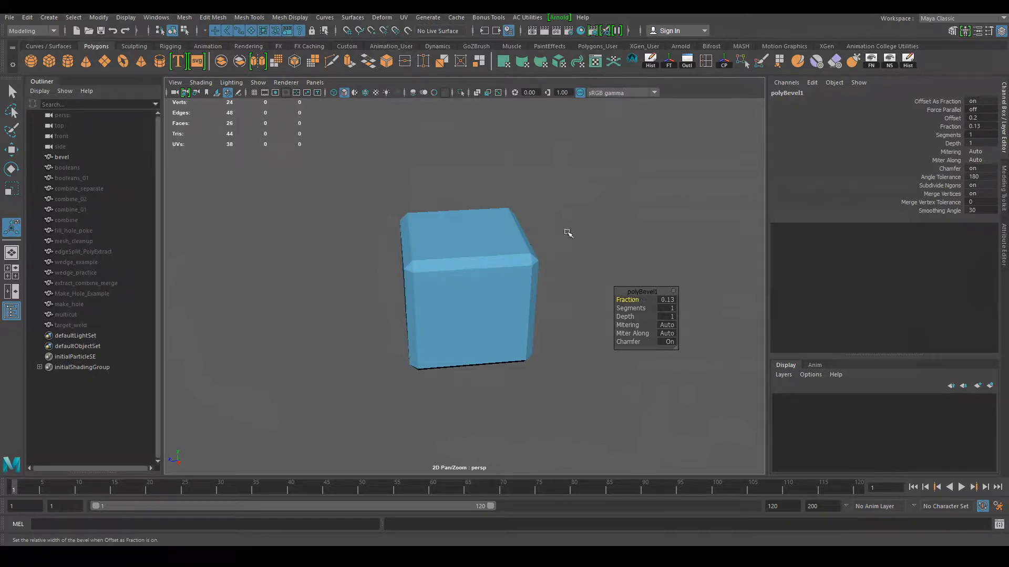
pyautogui.moveTo(551, 234)
pyautogui.keyDown('alt'); pyautogui.mouseDown()
pyautogui.moveTo(373, 227)
pyautogui.moveTo(550, 227)
pyautogui.moveTo(478, 229)
pyautogui.moveTo(536, 226)
pyautogui.mouseUp(); pyautogui.keyUp('alt')
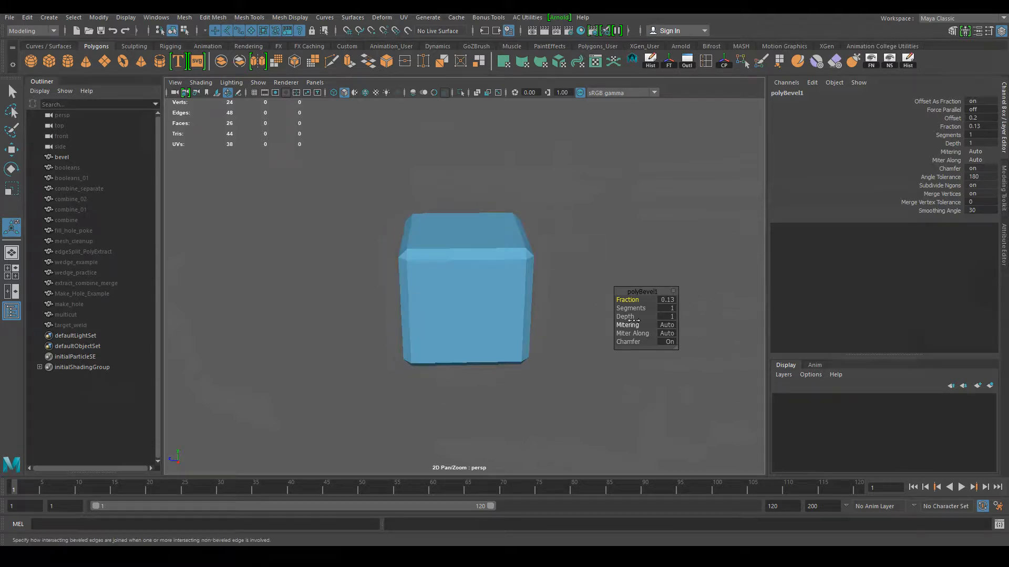
pyautogui.moveTo(637, 308); pyautogui.dragTo(637, 308)
pyautogui.moveTo(636, 309)
pyautogui.mouseDown()
pyautogui.moveTo(663, 309)
pyautogui.moveTo(654, 310)
pyautogui.mouseUp()
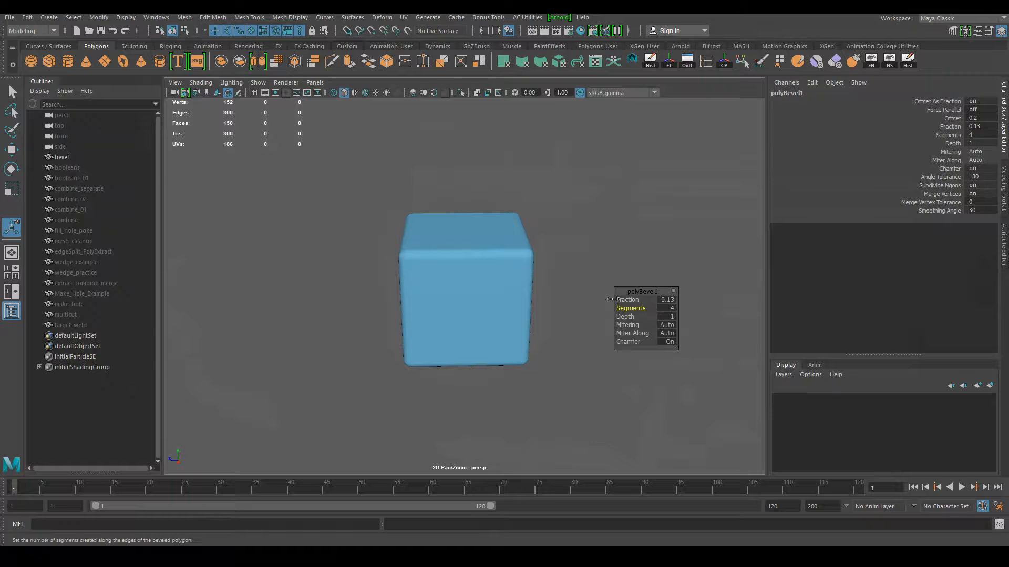
# Turn on wireframe on shaded and set the cube's bevel segments to 30
pyautogui.click(366, 93)
pyautogui.moveTo(629, 310); pyautogui.dragTo(743, 313)
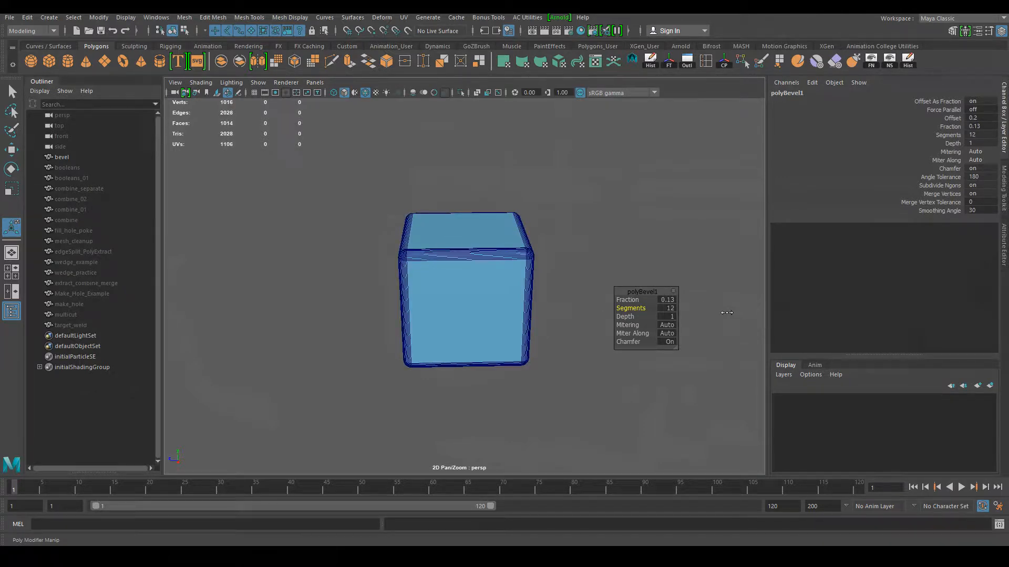
pyautogui.click(664, 308)
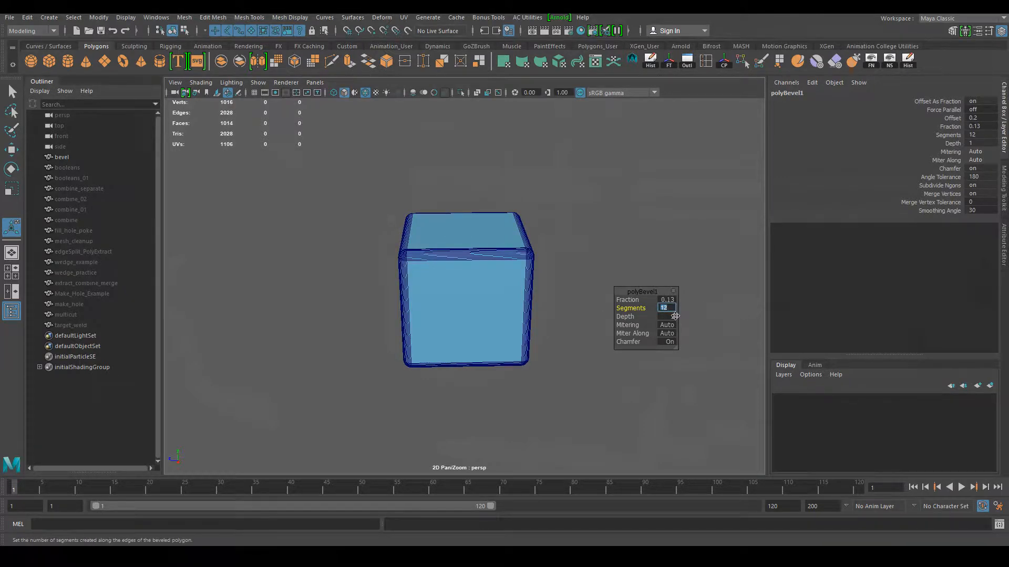
pyautogui.write('30')
pyautogui.press('Return')
# Deselect the cube, return to the Select tool and turn off wireframe on shaded to view the rounded edges
pyautogui.moveTo(592, 261)
pyautogui.keyDown('alt'); pyautogui.mouseDown()
pyautogui.moveTo(585, 270)
pyautogui.moveTo(602, 266)
pyautogui.moveTo(590, 259)
pyautogui.mouseUp(); pyautogui.keyUp('alt')
pyautogui.click(570, 284)
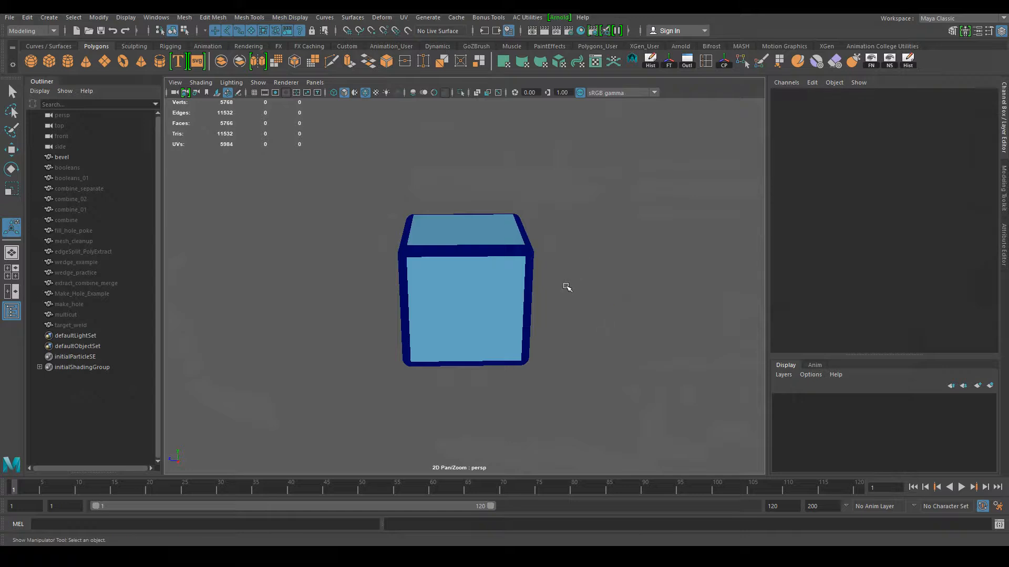
pyautogui.rightClick(493, 241)
pyautogui.press('q')
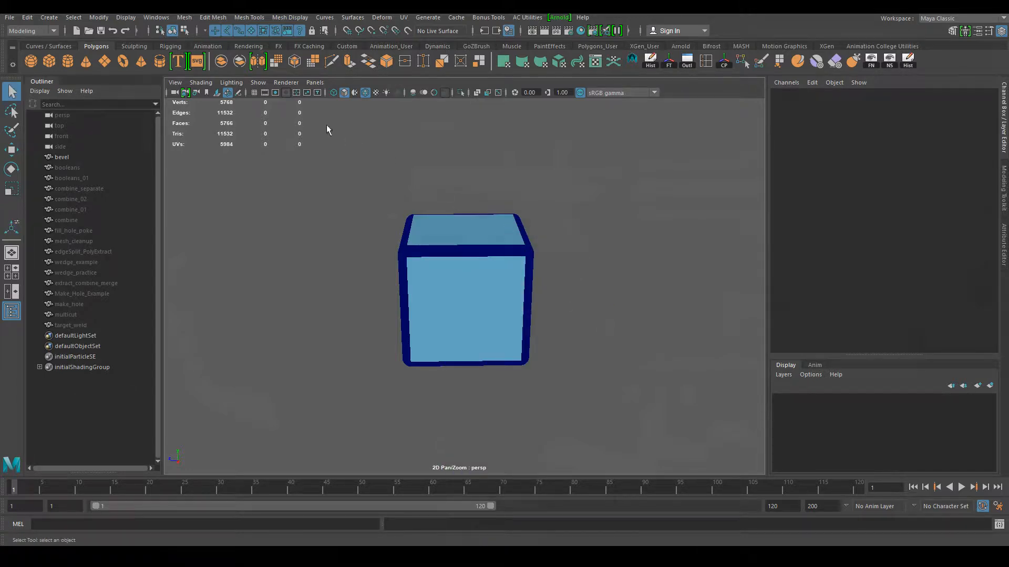
pyautogui.click(365, 92)
pyautogui.keyDown('alt'); pyautogui.moveTo(623, 287); pyautogui.dragTo(559, 298); pyautogui.keyUp('alt')
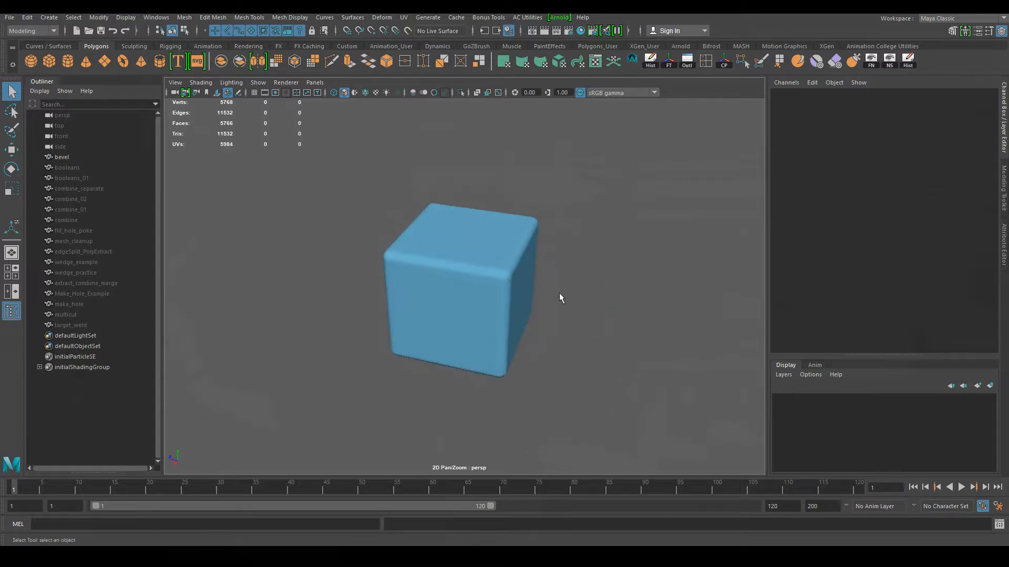
# Select the beveled cube and examine its 30-segment edges from several angles
pyautogui.click(543, 348)
pyautogui.keyDown('alt'); pyautogui.moveTo(543, 348); pyautogui.dragTo(615, 316); pyautogui.keyUp('alt')
pyautogui.click(597, 309)
pyautogui.click(488, 288)
pyautogui.keyDown('alt'); pyautogui.moveTo(685, 322); pyautogui.dragTo(672, 341); pyautogui.keyUp('alt')
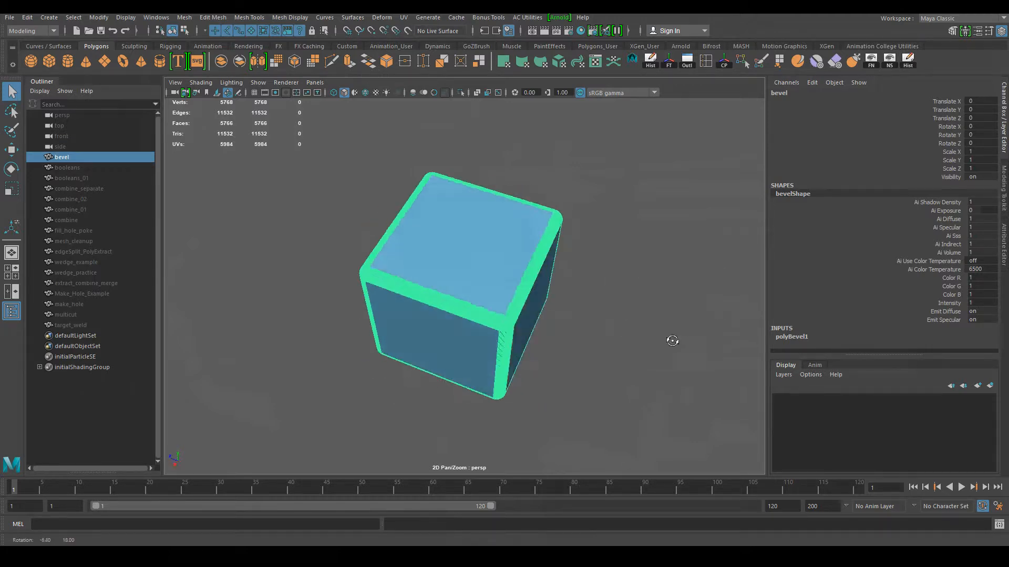
pyautogui.click(672, 341)
pyautogui.keyDown('alt'); pyautogui.moveTo(603, 346); pyautogui.dragTo(497, 299); pyautogui.keyUp('alt')
pyautogui.click(497, 300)
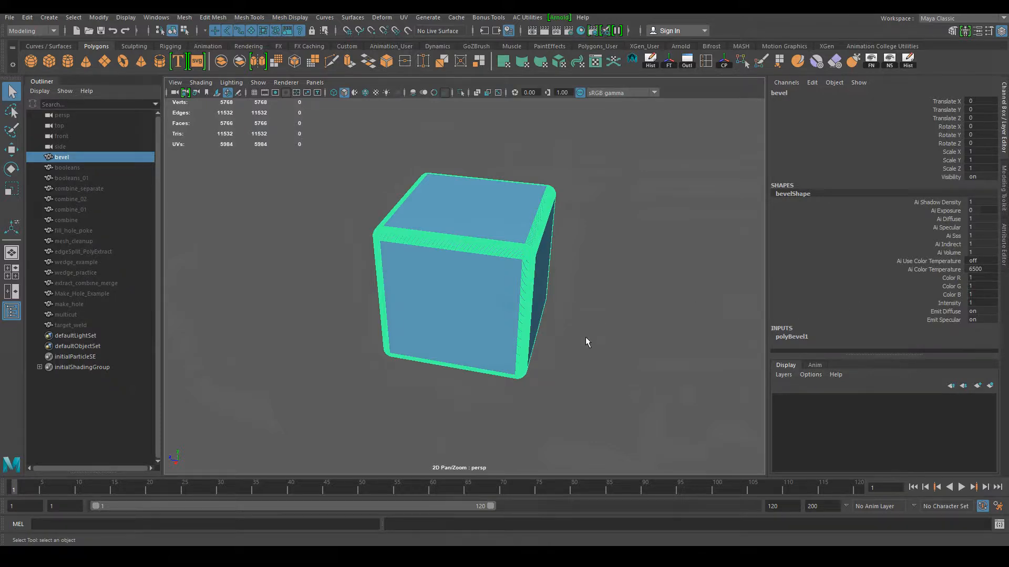
pyautogui.keyDown('alt'); pyautogui.moveTo(587, 342); pyautogui.dragTo(558, 227); pyautogui.keyUp('alt')
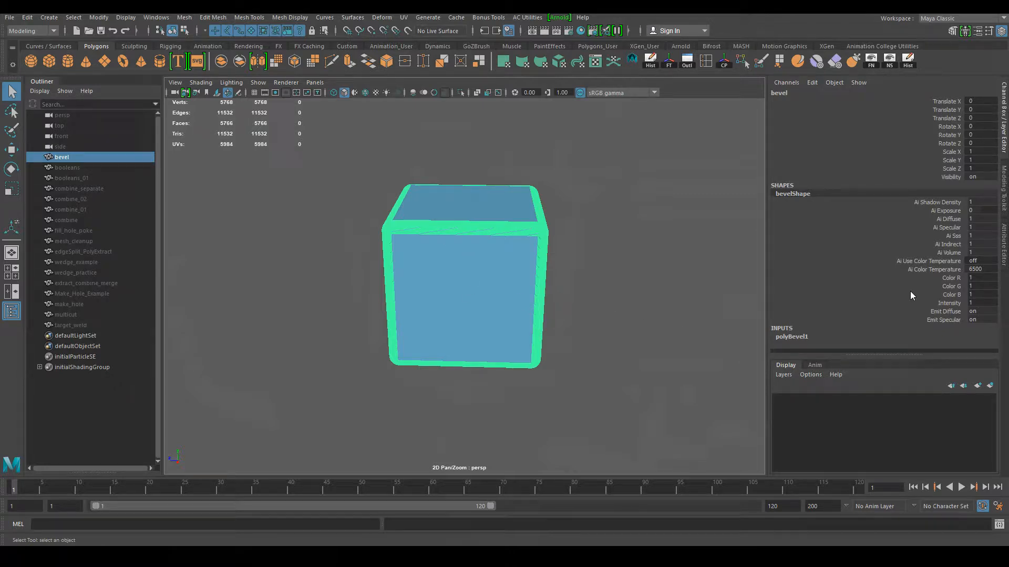
# Expand the cube's bevel inputs, try a fraction of 0, and set the fraction to 0.18
pyautogui.click(795, 338)
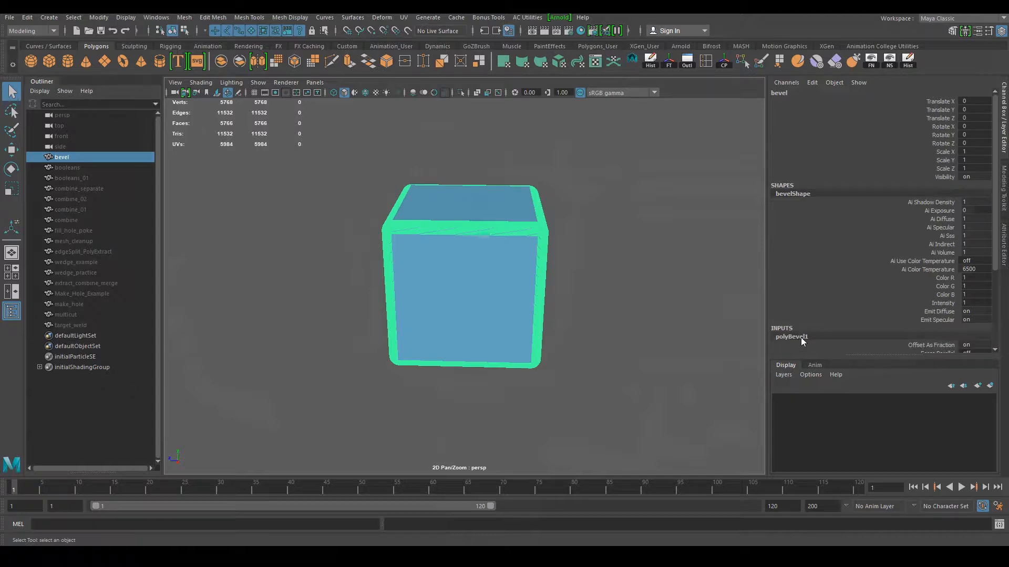
pyautogui.scroll(-5, 813, 275)
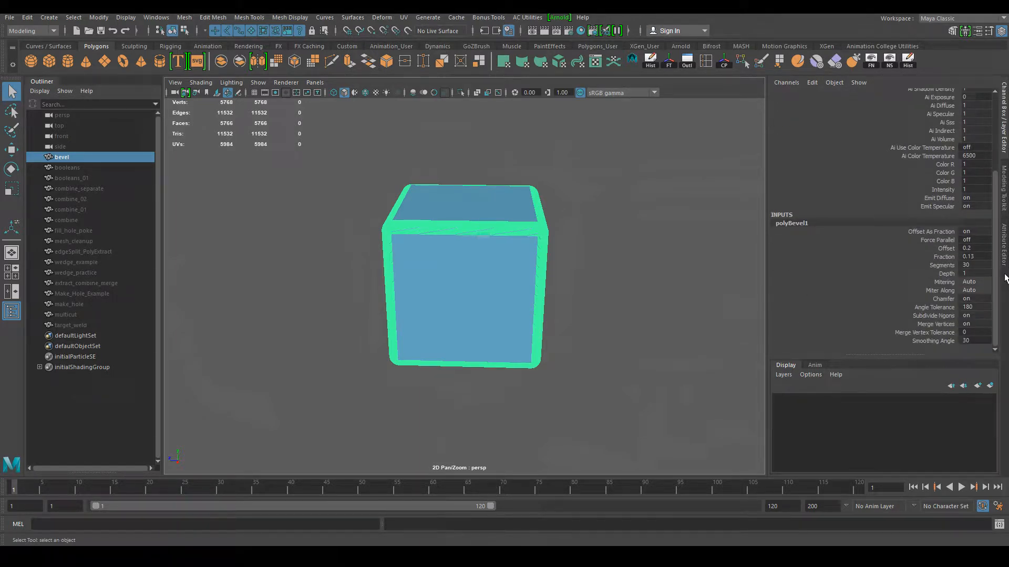
pyautogui.doubleClick(967, 257)
pyautogui.write('0')
pyautogui.press('Return')
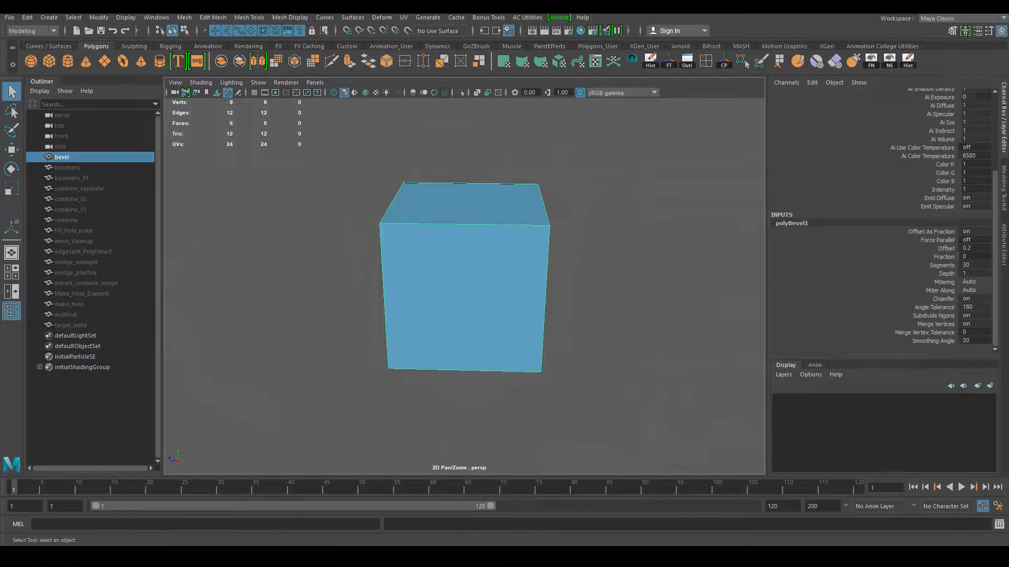
pyautogui.hotkey('ctrl', 'z')
pyautogui.hotkey('shift', 'z')
pyautogui.click(971, 258)
pyautogui.write('0.18')
pyautogui.press('Return')
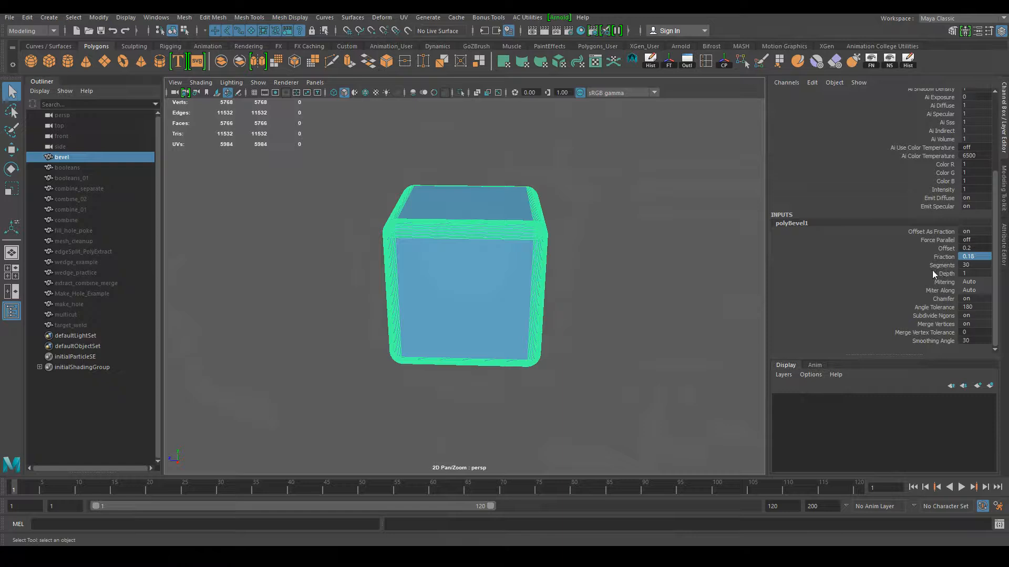
# Set the bevel segments to 5 and deselect the cube to view the rounded edges
pyautogui.click(976, 265)
pyautogui.press('Return')
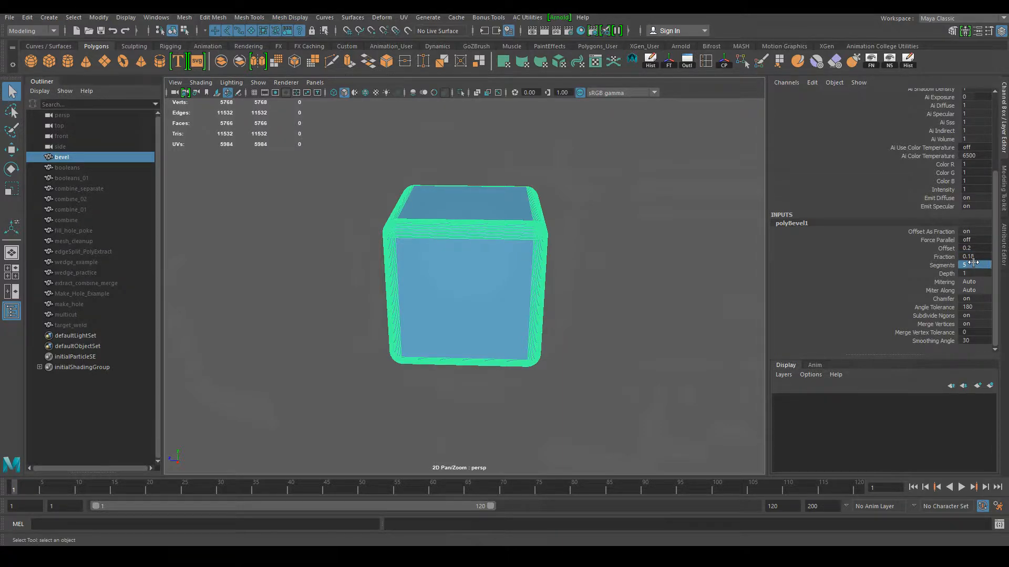
pyautogui.keyDown('alt'); pyautogui.moveTo(644, 384); pyautogui.dragTo(614, 372); pyautogui.keyUp('alt')
pyautogui.click(629, 402)
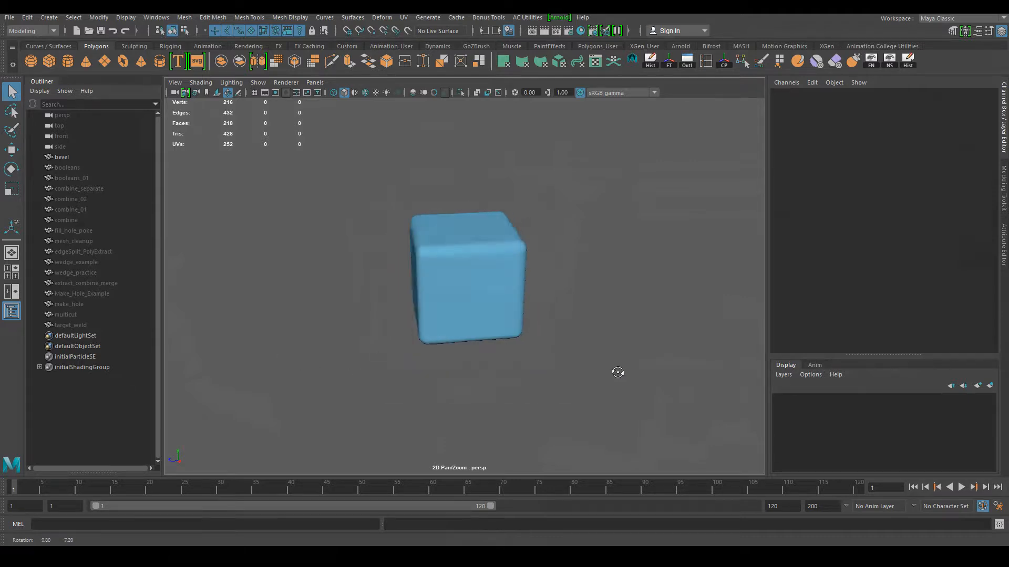
# Select the beveled cube, check its edge topology, and delete its construction history
pyautogui.click(450, 320)
pyautogui.keyDown('alt'); pyautogui.moveTo(711, 174); pyautogui.dragTo(669, 263); pyautogui.keyUp('alt')
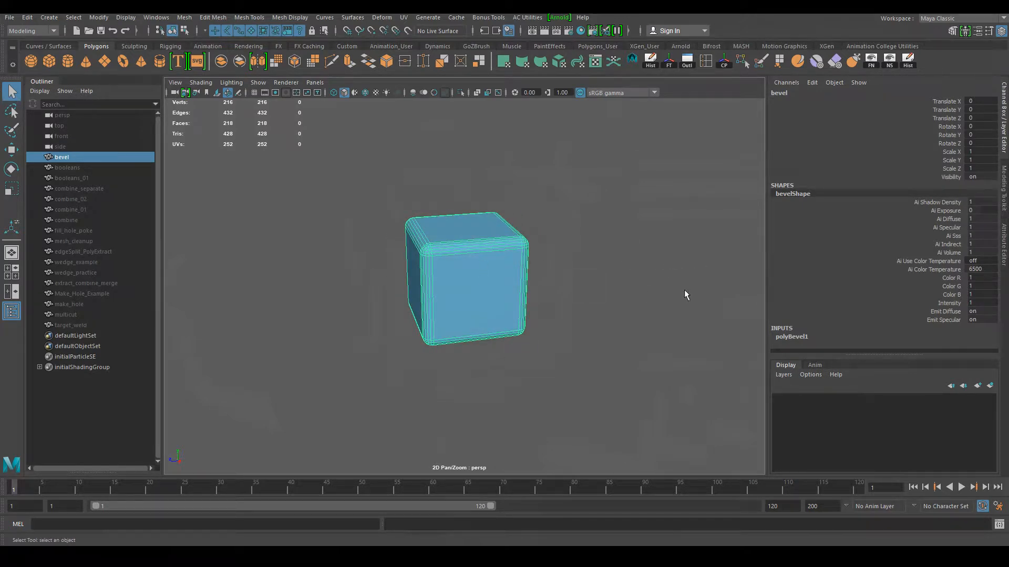
pyautogui.keyDown('alt'); pyautogui.moveTo(641, 231); pyautogui.dragTo(584, 278); pyautogui.keyUp('alt')
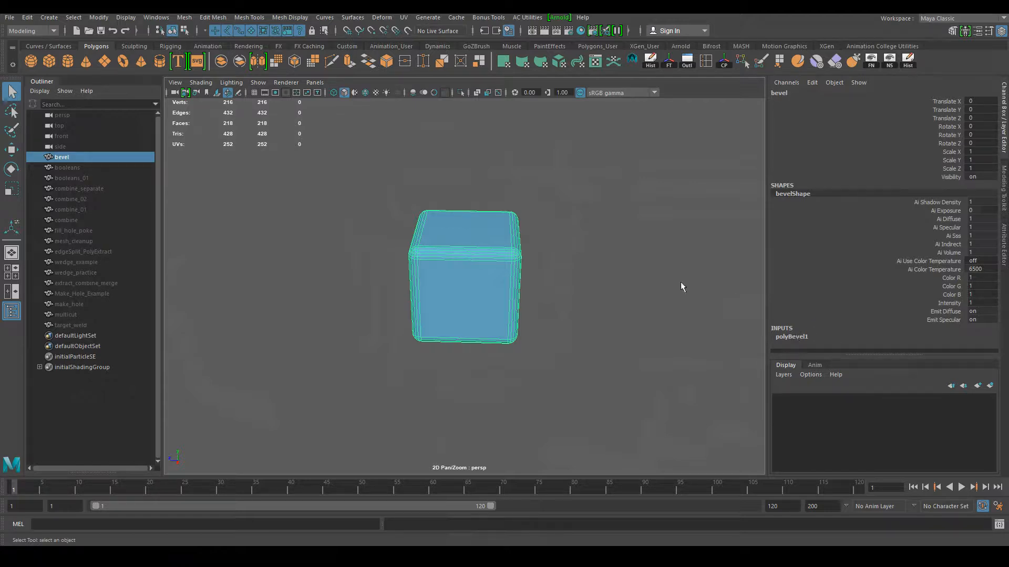
pyautogui.click(650, 61)
pyautogui.click(630, 236)
# Hide the beveled cube and show the booleans and booleans_01 objects
pyautogui.click(472, 265)
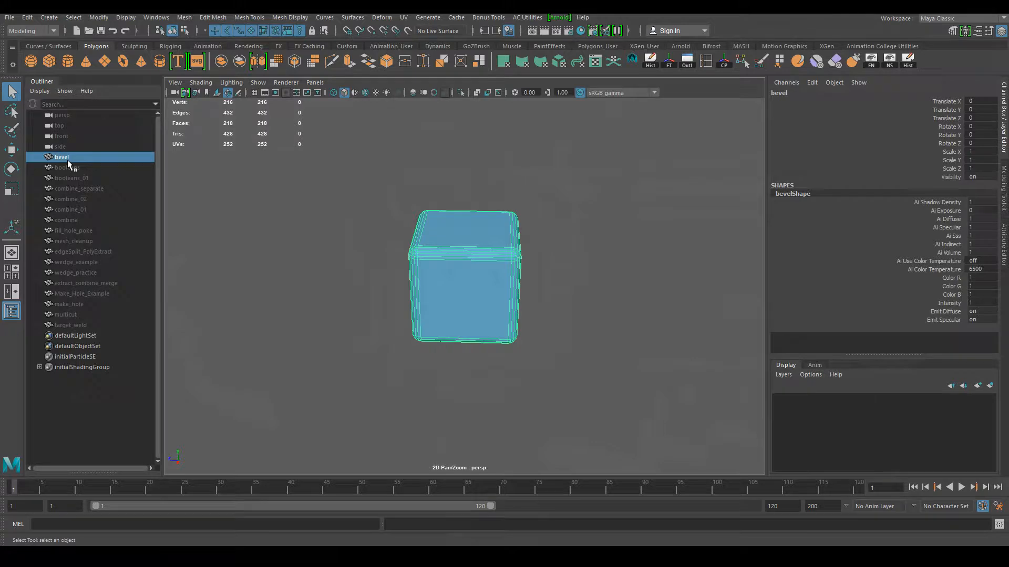
pyautogui.hotkey('ctrl', 'h')
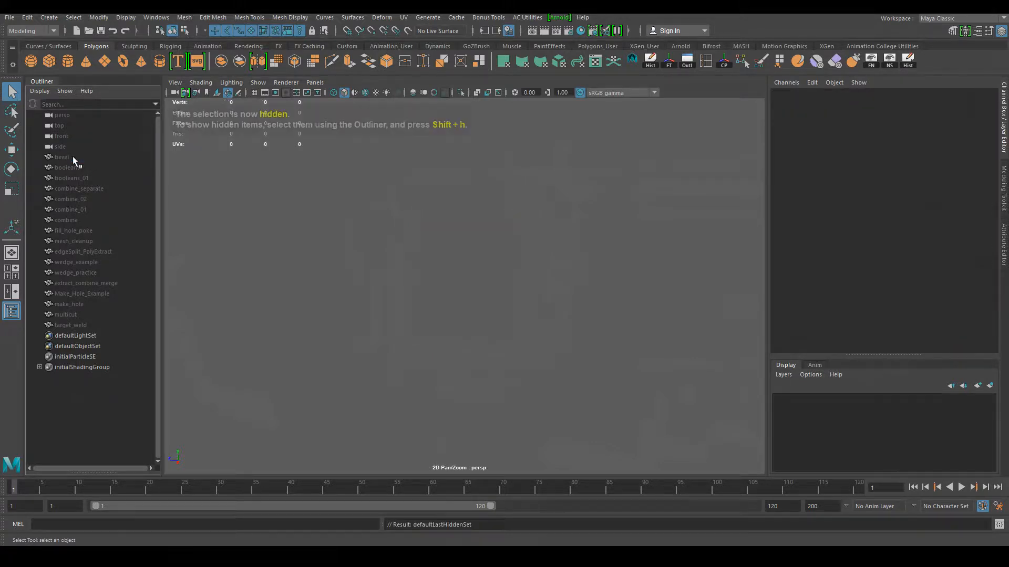
pyautogui.click(74, 166)
pyautogui.keyDown('shift'); pyautogui.click(75, 178); pyautogui.keyUp('shift')
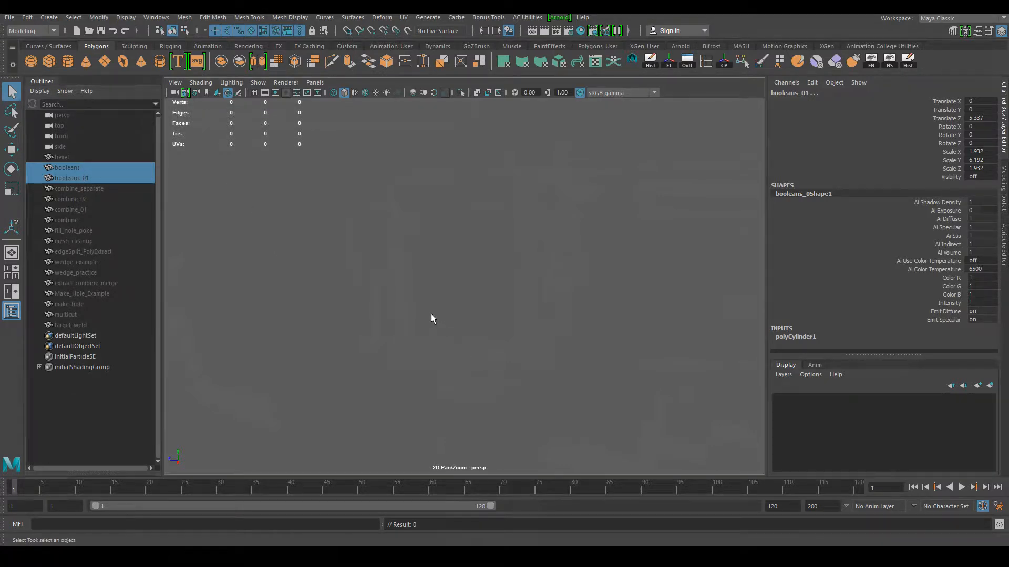
pyautogui.hotkey('shift', 'h')
pyautogui.click(398, 348)
# Examine from several angles how the cylinder passes vertically through the booleans cube
pyautogui.keyDown('alt'); pyautogui.moveTo(517, 367); pyautogui.dragTo(436, 314); pyautogui.keyUp('alt')
pyautogui.keyDown('alt'); pyautogui.moveTo(369, 278); pyautogui.dragTo(302, 321, button='middle'); pyautogui.keyUp('alt')
pyautogui.keyDown('alt'); pyautogui.moveTo(302, 321); pyautogui.dragTo(493, 266, button='right'); pyautogui.keyUp('alt')
pyautogui.keyDown('alt'); pyautogui.moveTo(492, 265); pyautogui.dragTo(501, 376); pyautogui.keyUp('alt')
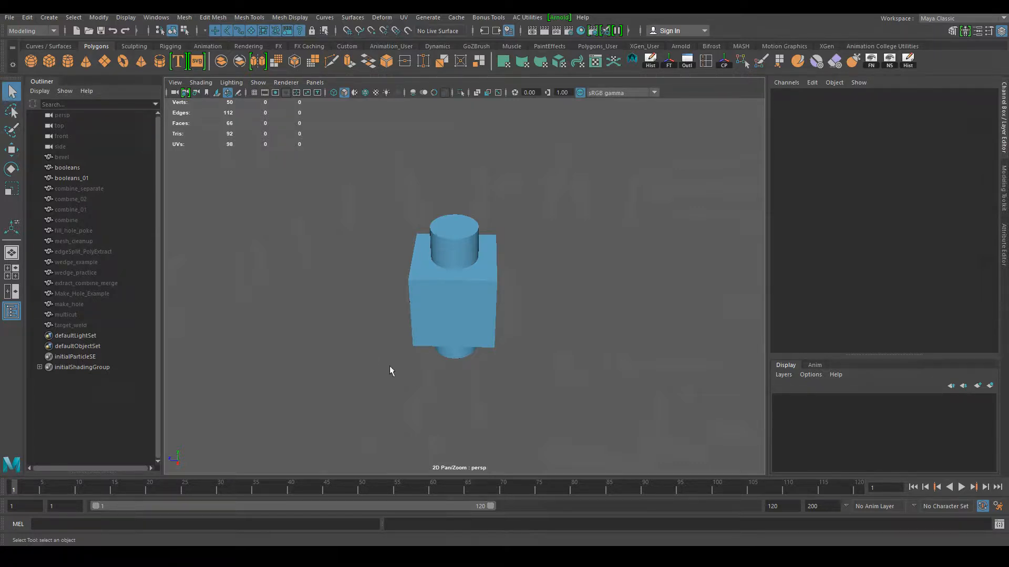
pyautogui.click(444, 315)
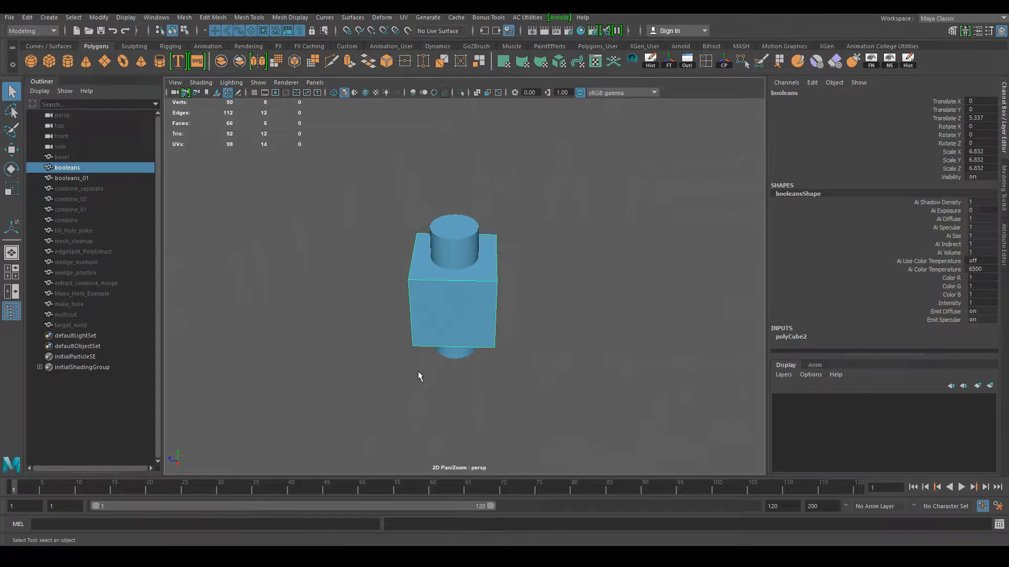
pyautogui.keyDown('alt'); pyautogui.moveTo(559, 342); pyautogui.dragTo(572, 326); pyautogui.keyUp('alt')
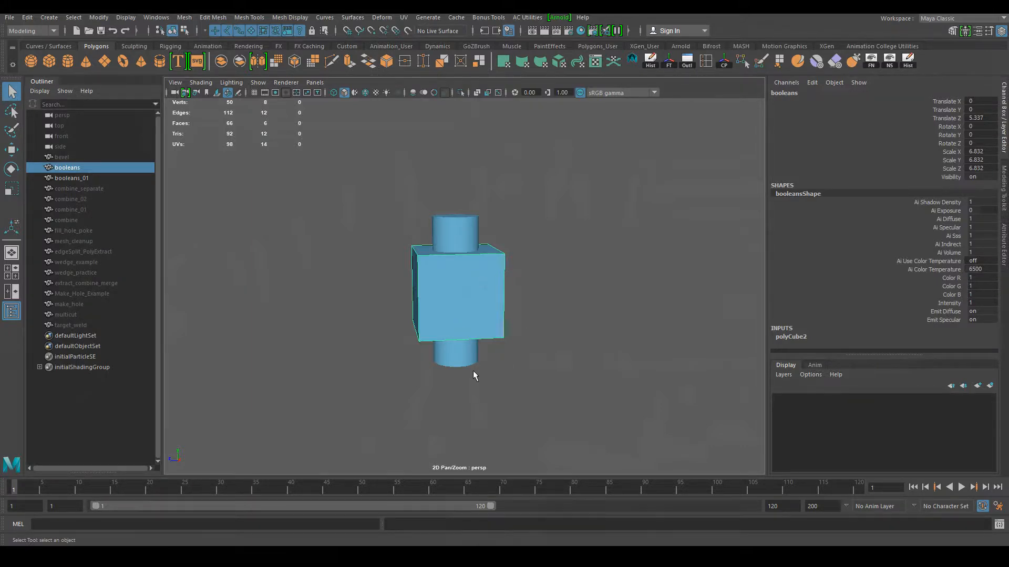
pyautogui.keyDown('alt'); pyautogui.moveTo(473, 374); pyautogui.dragTo(517, 415); pyautogui.keyUp('alt')
pyautogui.keyDown('alt'); pyautogui.moveTo(558, 348); pyautogui.dragTo(578, 340); pyautogui.keyUp('alt')
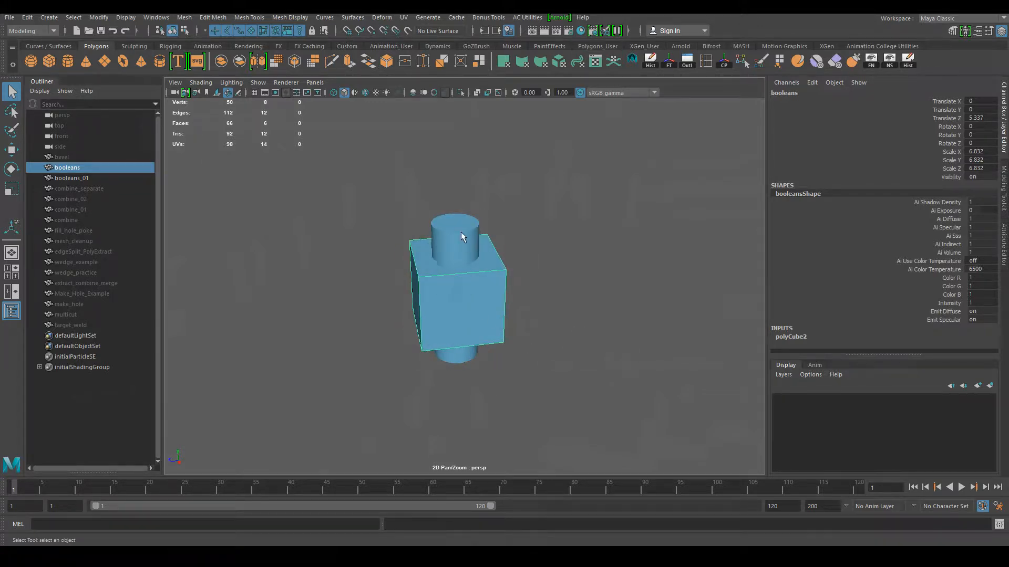
pyautogui.keyDown('alt'); pyautogui.moveTo(516, 367); pyautogui.dragTo(538, 351); pyautogui.keyUp('alt')
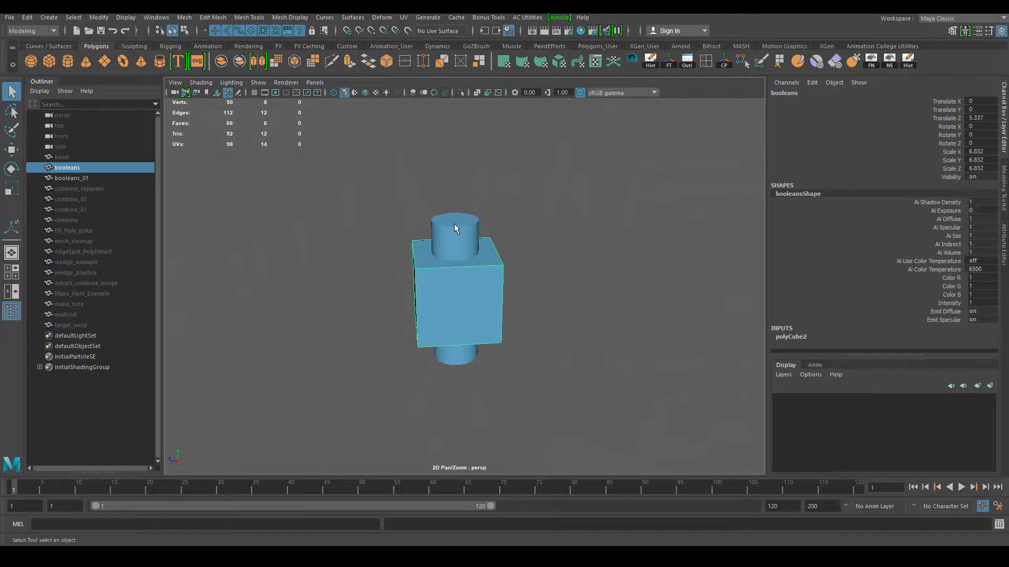
pyautogui.moveTo(552, 366)
pyautogui.keyDown('alt'); pyautogui.mouseDown()
pyautogui.moveTo(462, 399)
pyautogui.moveTo(507, 374)
pyautogui.moveTo(563, 380)
pyautogui.mouseUp(); pyautogui.keyUp('alt')
pyautogui.click(460, 362)
pyautogui.click(456, 291)
pyautogui.click(475, 392)
pyautogui.click(456, 351)
pyautogui.click(459, 322)
pyautogui.keyDown('alt'); pyautogui.moveTo(512, 402); pyautogui.dragTo(467, 384); pyautogui.keyUp('alt')
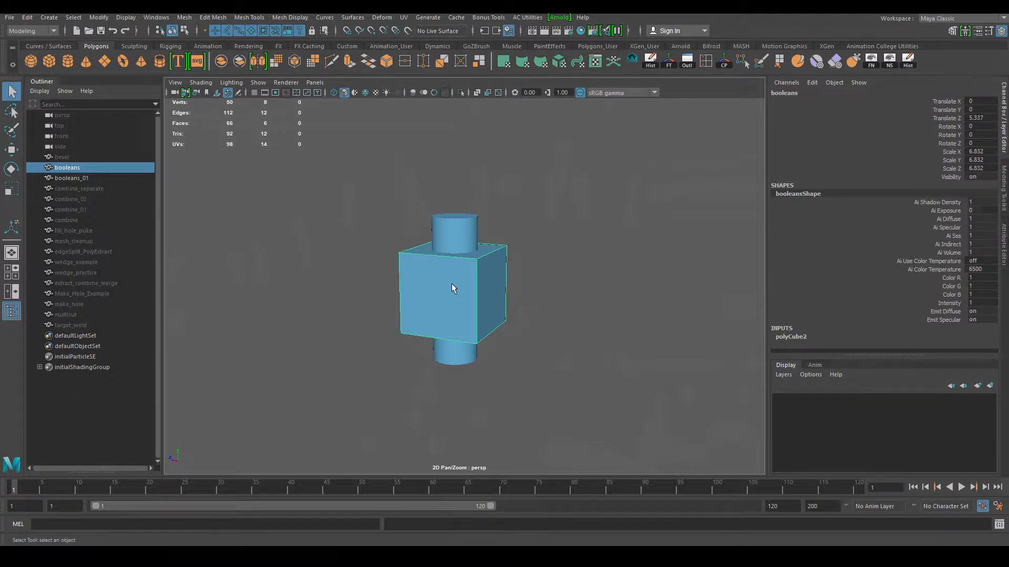
pyautogui.keyDown('alt'); pyautogui.moveTo(441, 372); pyautogui.dragTo(466, 403); pyautogui.keyUp('alt')
pyautogui.click(466, 404)
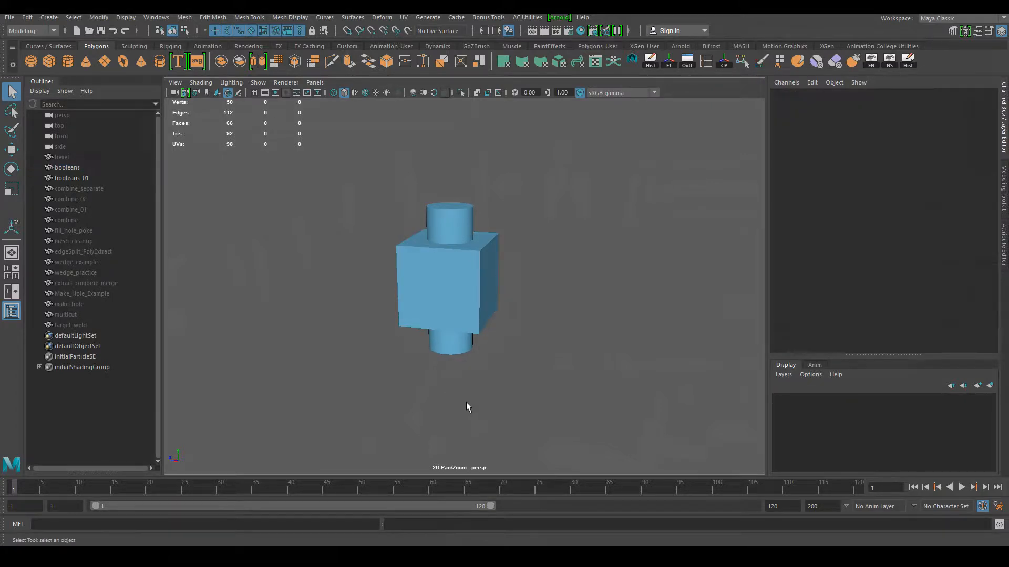
pyautogui.click(451, 284)
pyautogui.keyDown('shift'); pyautogui.click(463, 242); pyautogui.keyUp('shift')
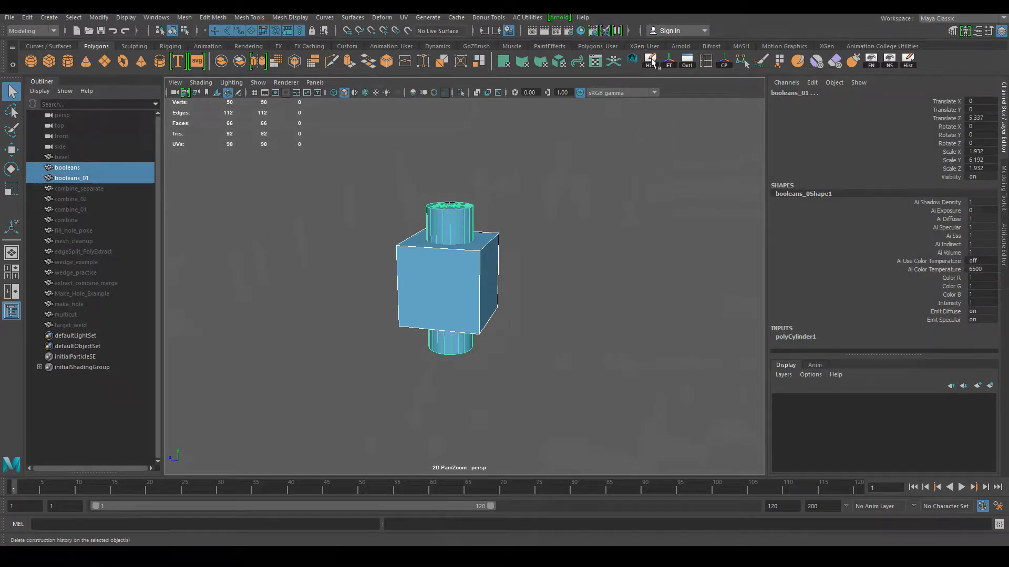
pyautogui.click(557, 281)
pyautogui.click(440, 276)
pyautogui.keyDown('alt'); pyautogui.moveTo(510, 285); pyautogui.dragTo(455, 239); pyautogui.keyUp('alt')
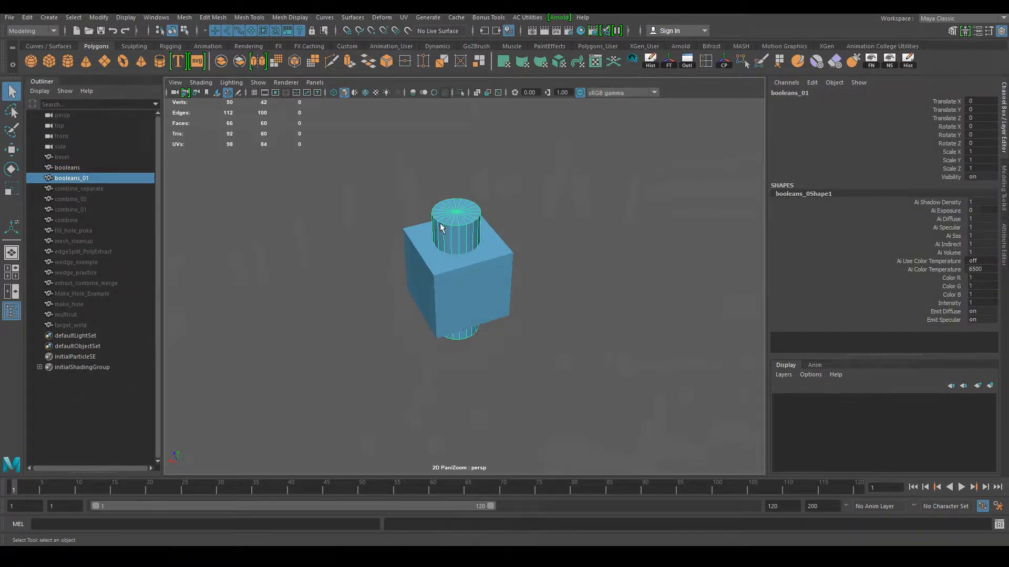
pyautogui.hotkey('ctrl', 'z')
pyautogui.hotkey('ctrl', 'z')
pyautogui.hotkey('ctrl', 'z')
pyautogui.hotkey('ctrl', 'z')
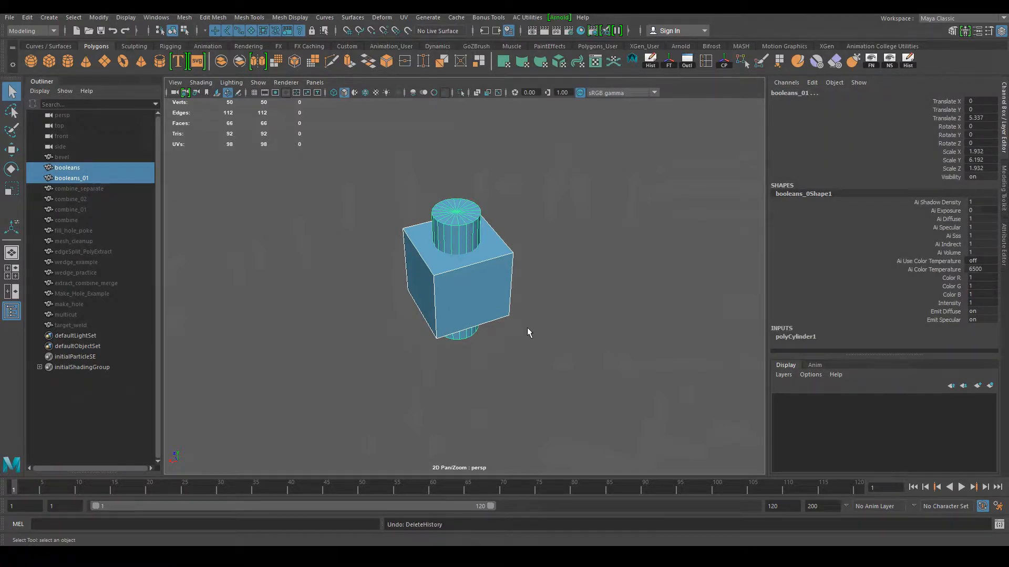
# Set the Subdivisions Axis of the booleans_01 cylinder to 8
pyautogui.click(478, 220)
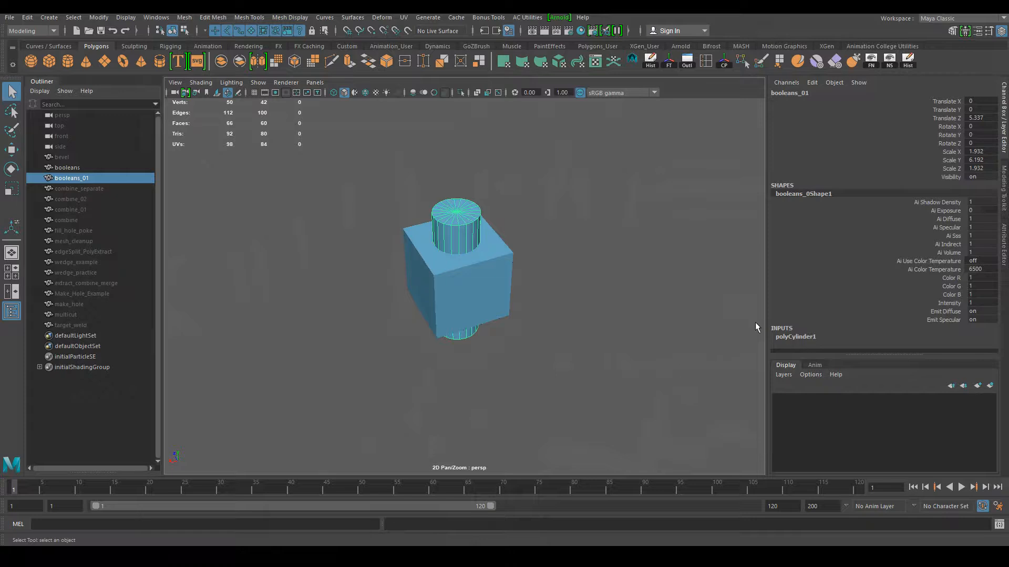
pyautogui.click(798, 339)
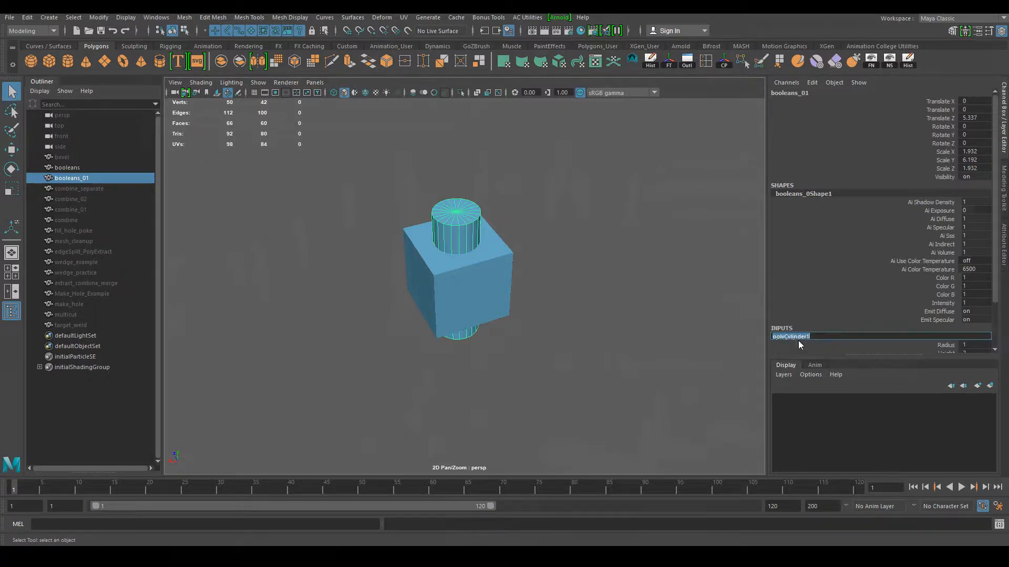
pyautogui.scroll(-3, 839, 261)
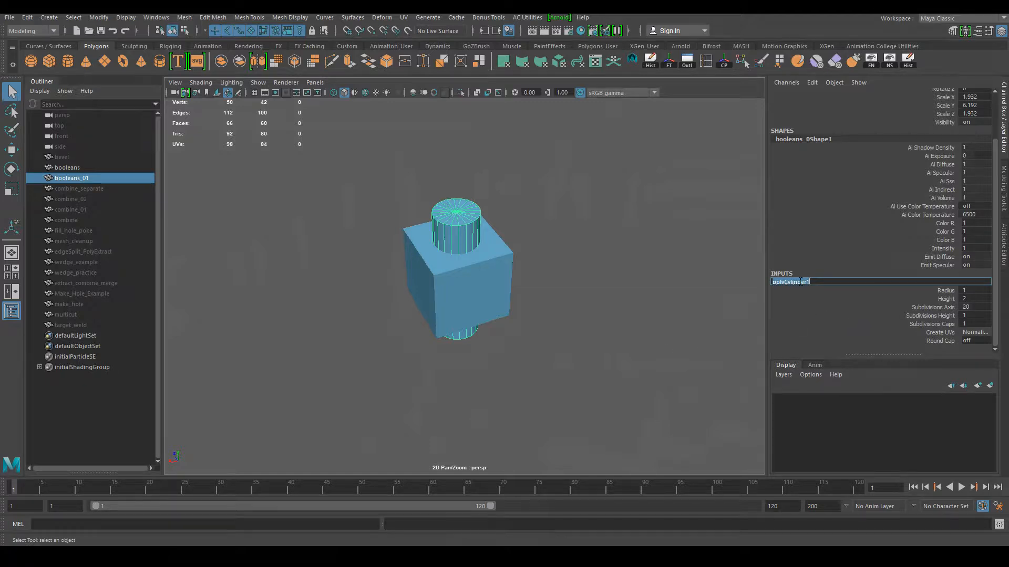
pyautogui.doubleClick(971, 307)
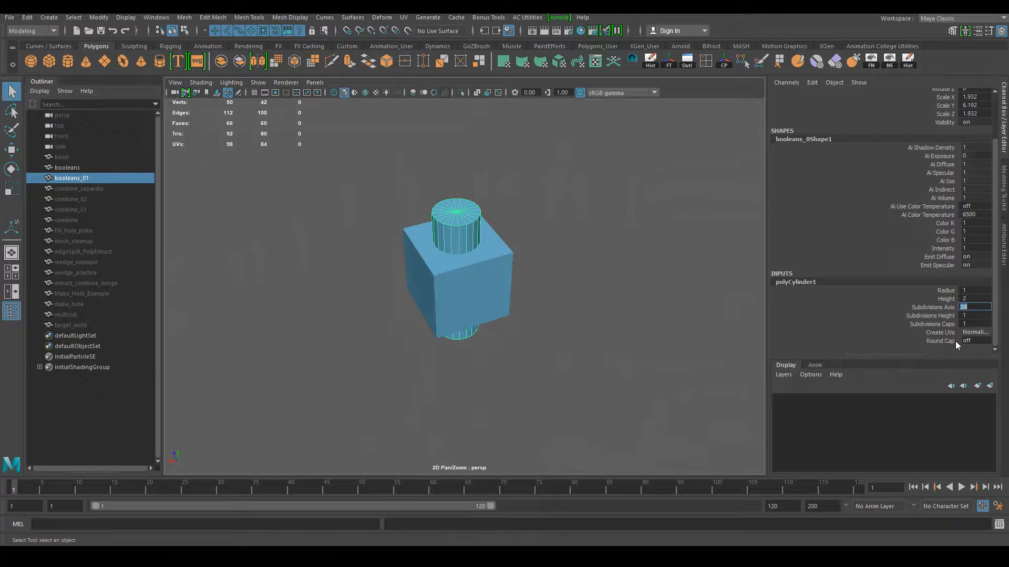
pyautogui.write('8')
pyautogui.press('Return')
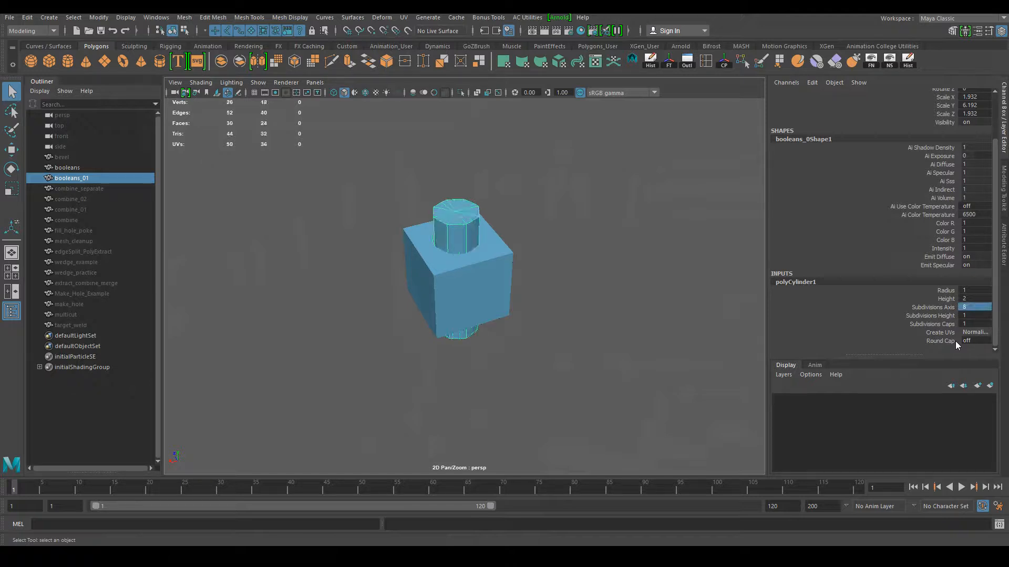
# Look through the available Boolean operations for meshes: Union, Difference and Intersection
pyautogui.click(300, 187)
pyautogui.click(185, 17)
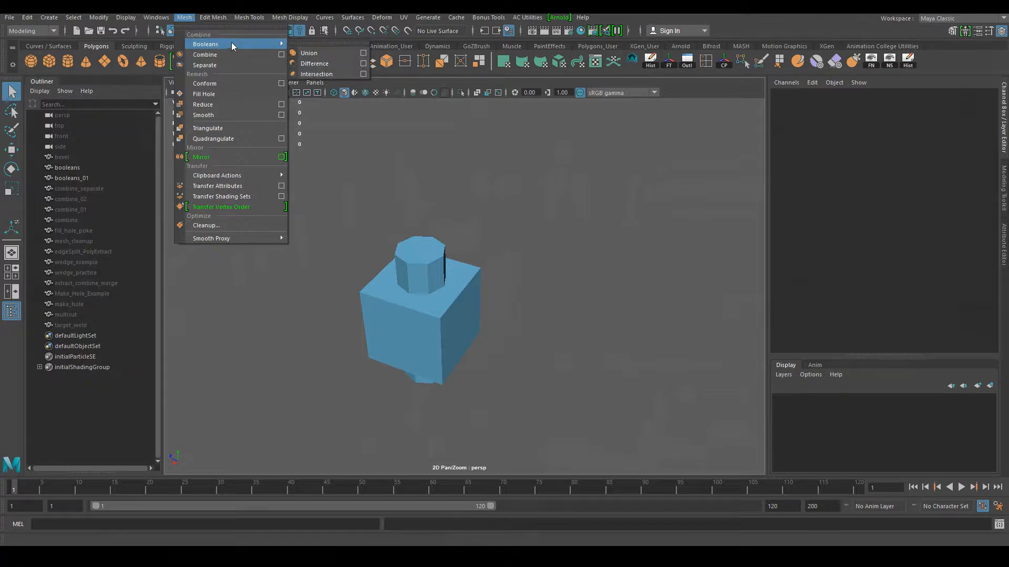
pyautogui.keyDown('alt'); pyautogui.moveTo(528, 271); pyautogui.dragTo(546, 281); pyautogui.keyUp('alt')
# Freeze the transforms of the booleans cube and the booleans_01 cylinder
pyautogui.click(477, 342)
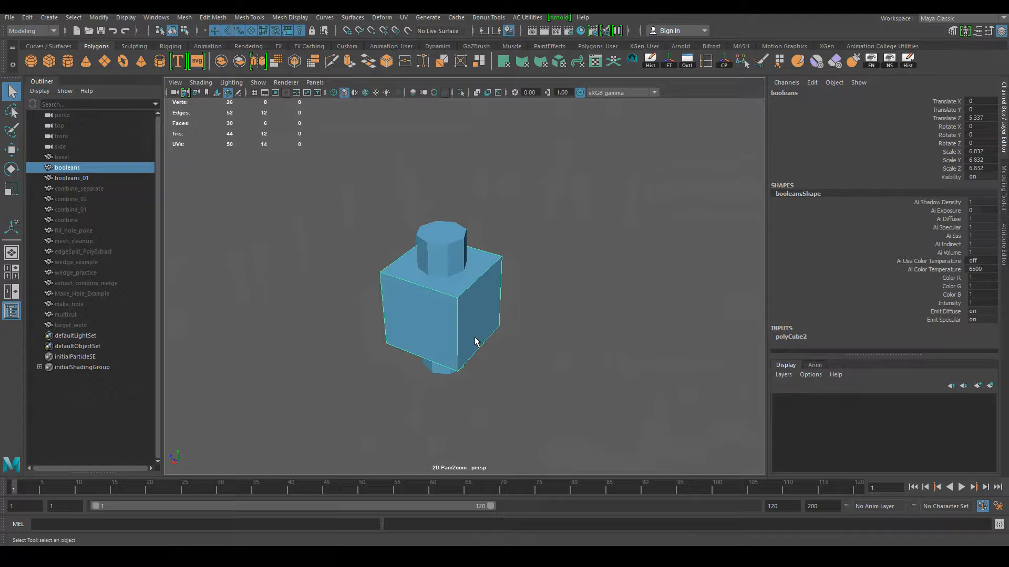
pyautogui.keyDown('alt'); pyautogui.moveTo(511, 326); pyautogui.dragTo(549, 270); pyautogui.keyUp('alt')
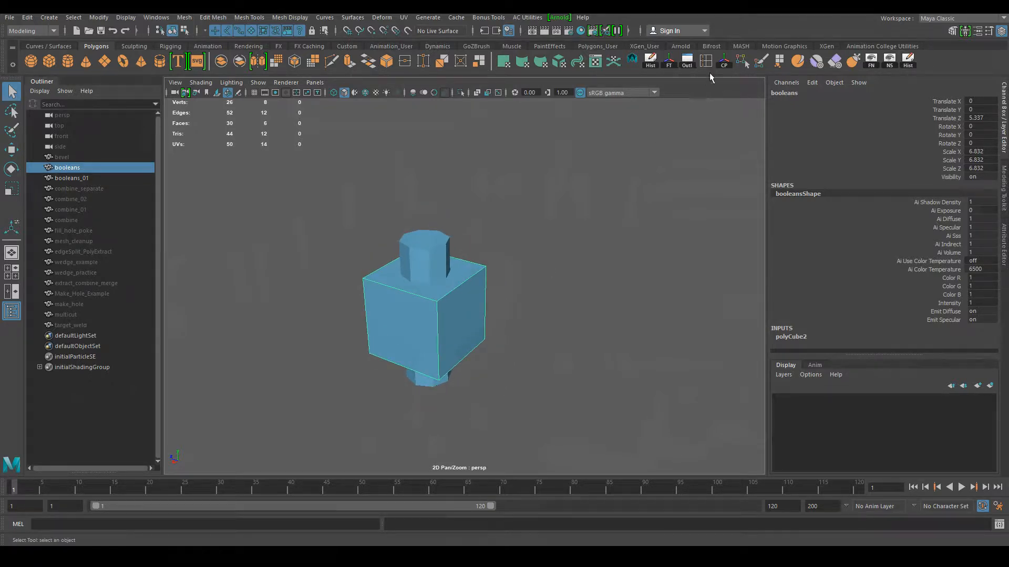
pyautogui.click(439, 255)
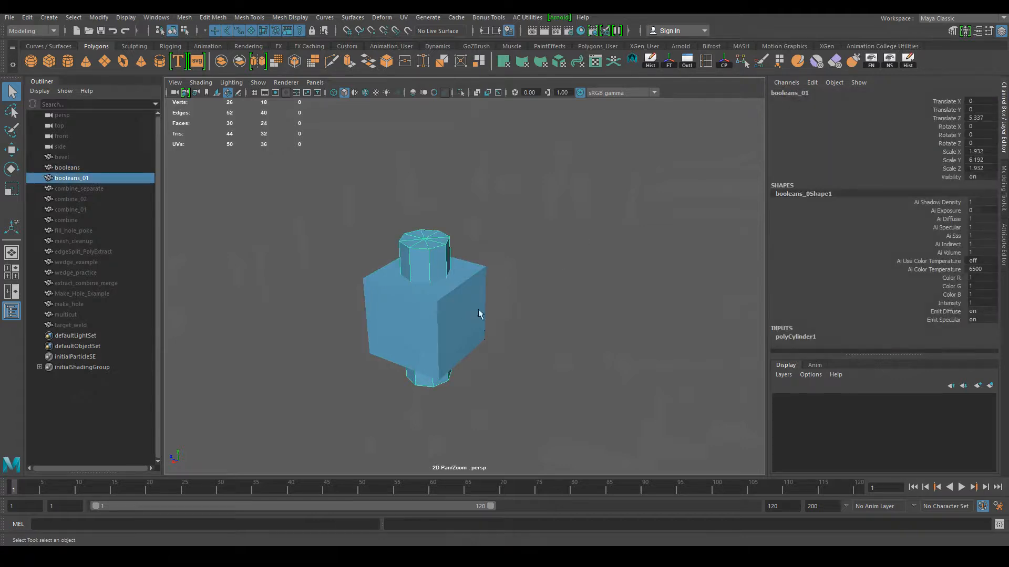
pyautogui.click(669, 60)
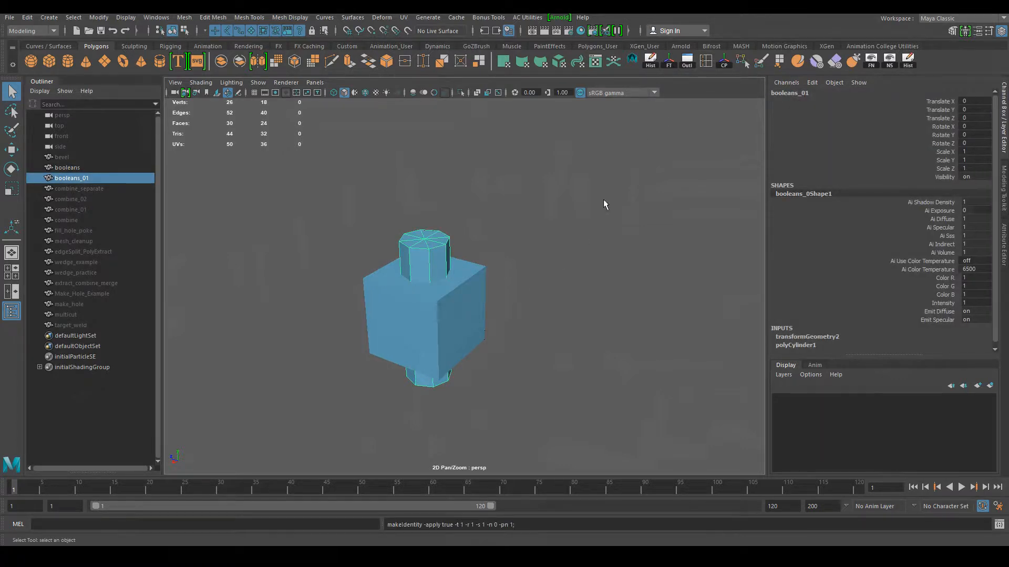
# Delete the construction history of the cube and cylinder, and reselect both with the cube first
pyautogui.keyDown('shift'); pyautogui.click(468, 329); pyautogui.keyUp('shift')
pyautogui.click(654, 61)
pyautogui.click(617, 175)
pyautogui.click(411, 328)
pyautogui.keyDown('shift'); pyautogui.click(424, 255); pyautogui.keyUp('shift')
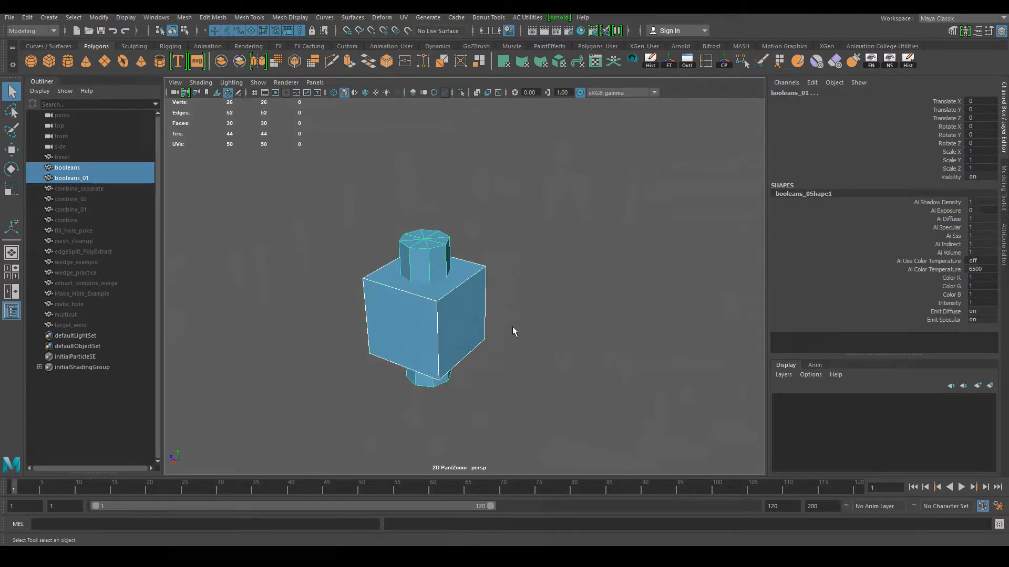
# Select the booleans cube first and the booleans_01 cylinder second, and combine them with a Boolean Union
pyautogui.click(472, 345)
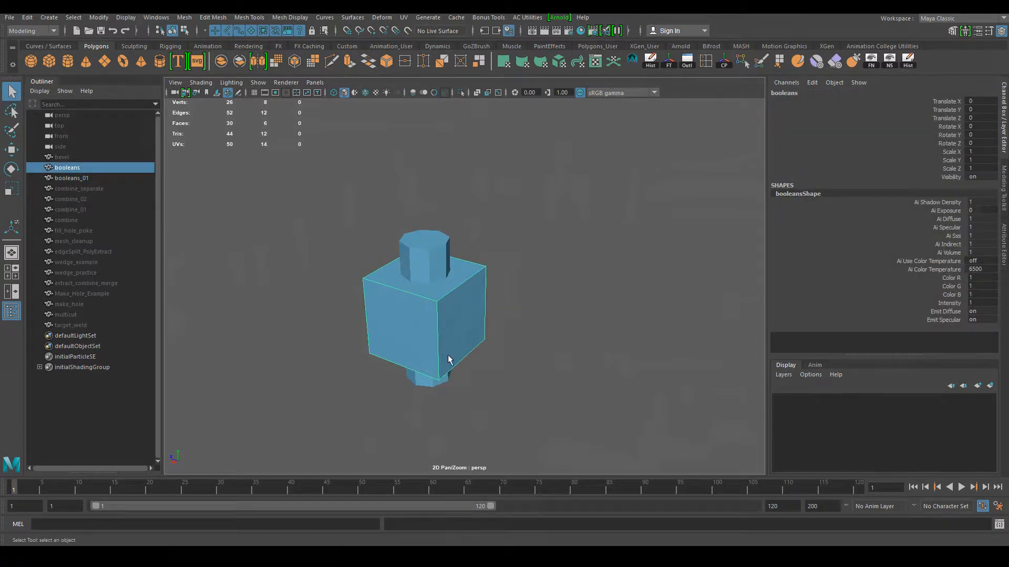
pyautogui.keyDown('shift'); pyautogui.click(430, 248); pyautogui.keyUp('shift')
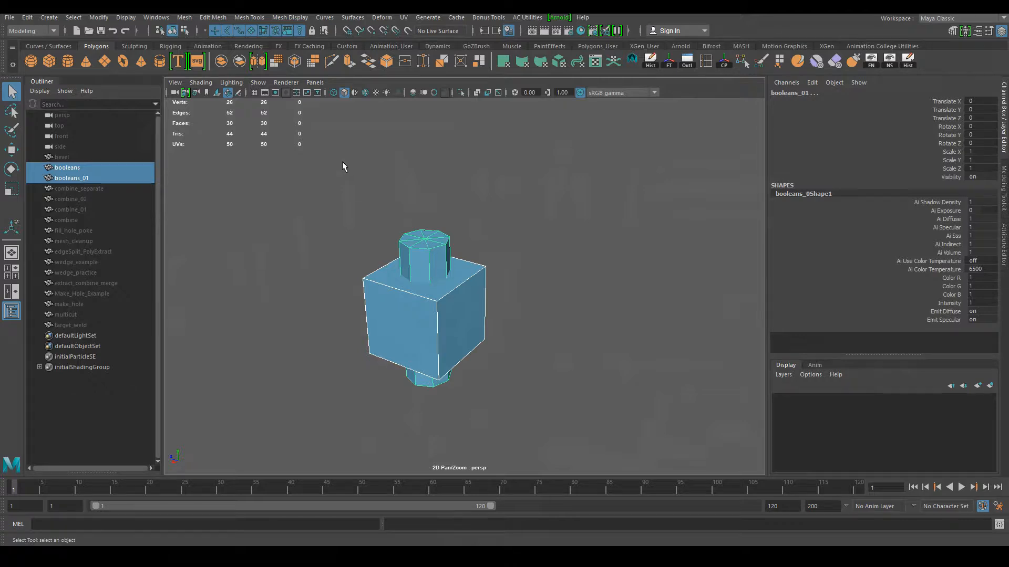
pyautogui.click(213, 17)
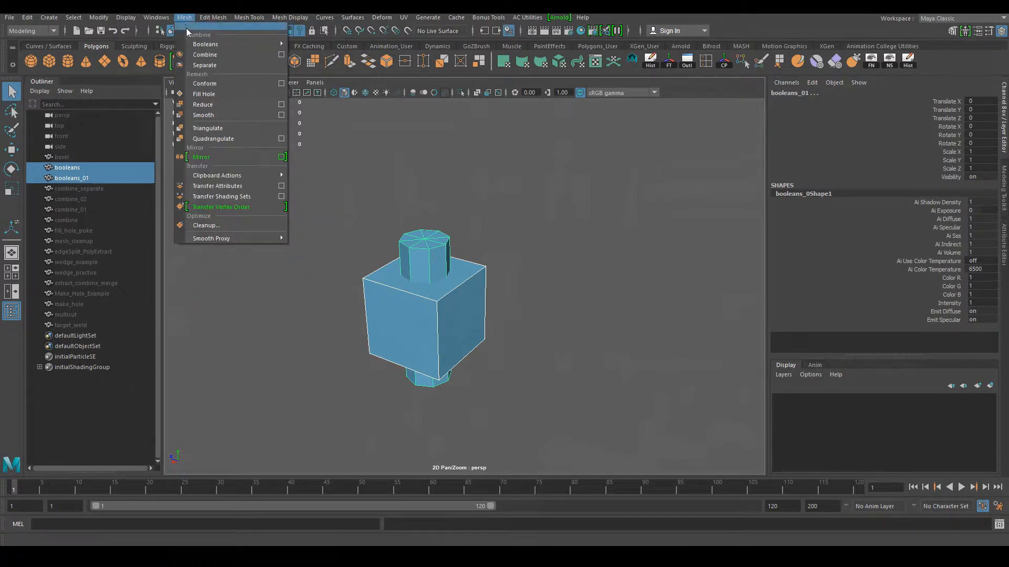
pyautogui.moveTo(263, 44)
pyautogui.click(314, 51)
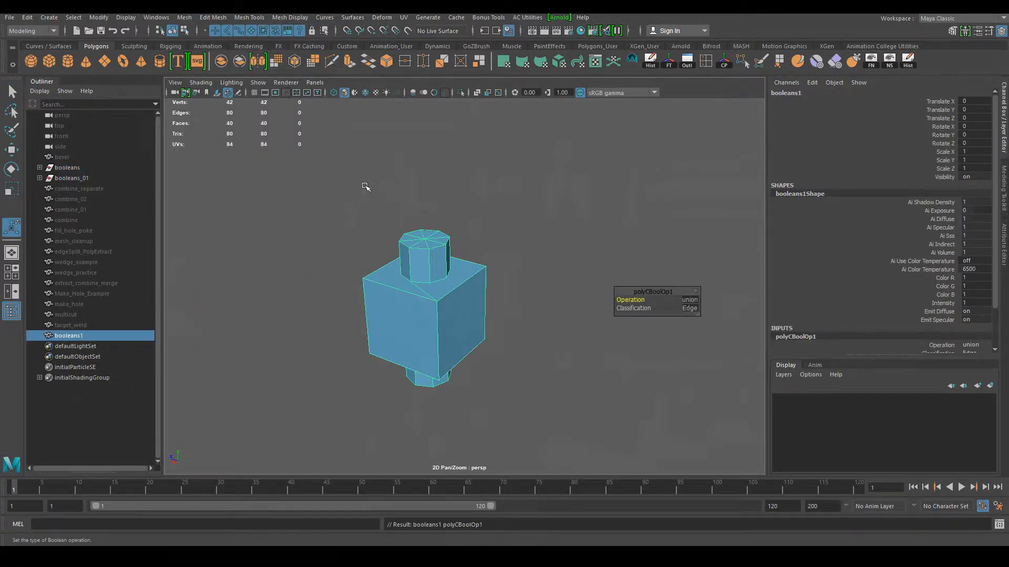
# Delete one side face of the cube on the united mesh to open up its interior
pyautogui.keyDown('alt'); pyautogui.moveTo(538, 400); pyautogui.dragTo(515, 372); pyautogui.keyUp('alt')
pyautogui.click(468, 377)
pyautogui.click(444, 352)
pyautogui.keyDown('alt'); pyautogui.moveTo(515, 372); pyautogui.dragTo(463, 318, button='middle'); pyautogui.keyUp('alt')
pyautogui.moveTo(462, 254); pyautogui.dragTo(464, 284, button='right')
pyautogui.click(461, 299)
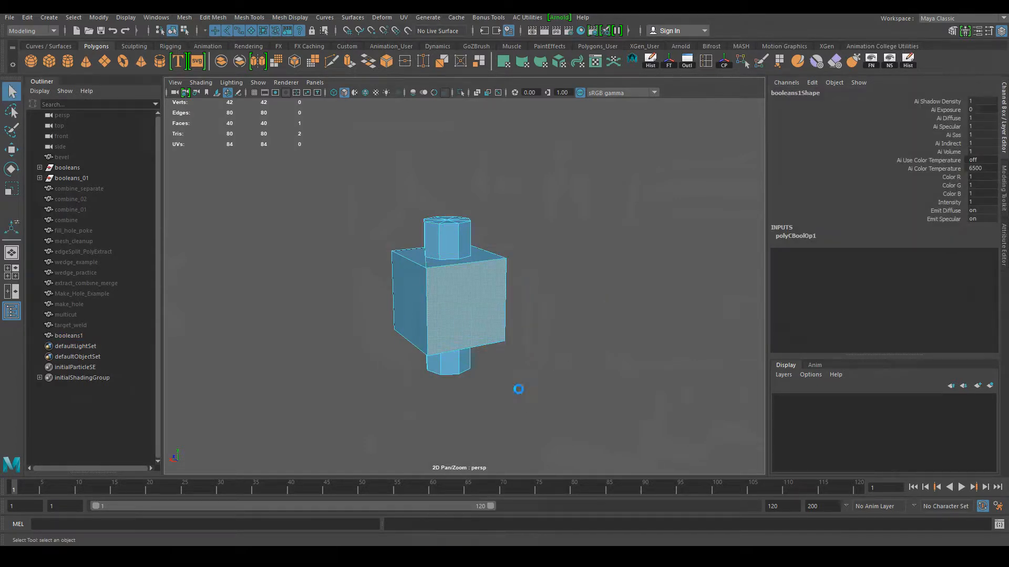
pyautogui.press('Delete')
# Inspect the inside of the united mesh where the cylinder meets the cube, and undo the face deletion
pyautogui.keyDown('alt'); pyautogui.moveTo(535, 407); pyautogui.dragTo(490, 407); pyautogui.keyUp('alt')
pyautogui.keyDown('alt'); pyautogui.moveTo(490, 407); pyautogui.dragTo(566, 442, button='right'); pyautogui.keyUp('alt')
pyautogui.keyDown('alt'); pyautogui.moveTo(567, 443); pyautogui.dragTo(533, 371); pyautogui.keyUp('alt')
pyautogui.keyDown('alt'); pyautogui.moveTo(429, 276); pyautogui.dragTo(436, 168); pyautogui.keyUp('alt')
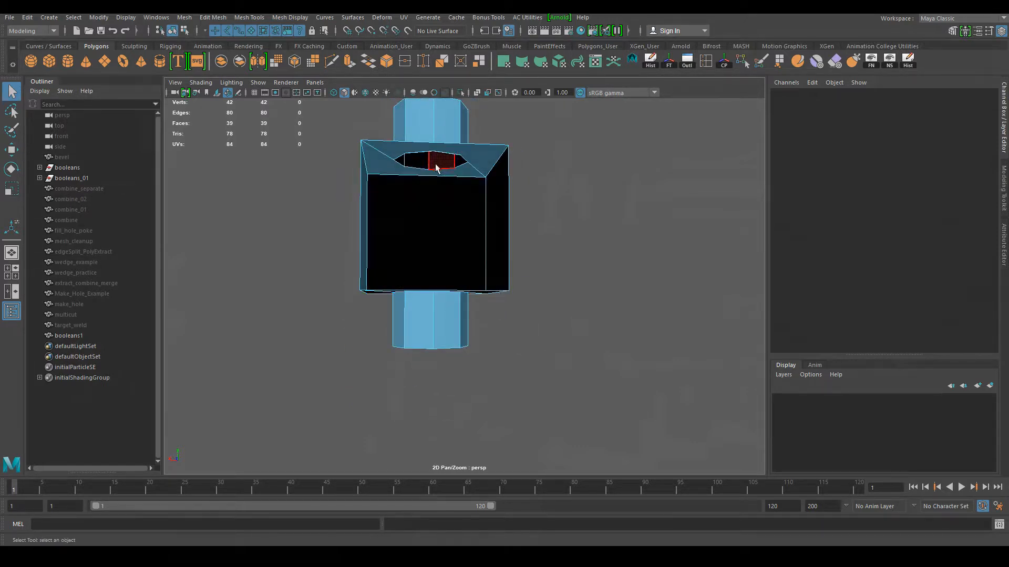
pyautogui.keyDown('alt'); pyautogui.moveTo(468, 333); pyautogui.dragTo(447, 244); pyautogui.keyUp('alt')
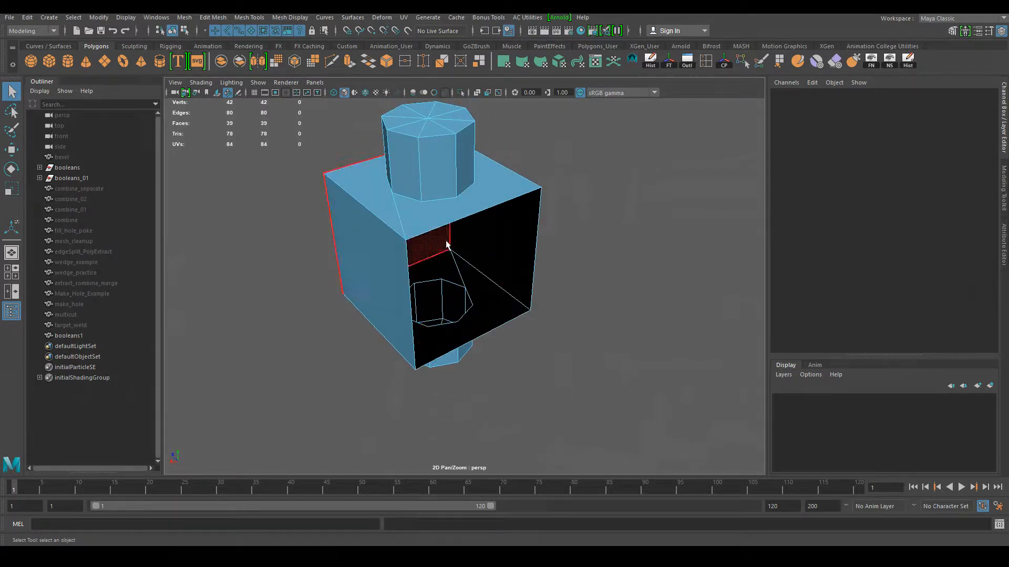
pyautogui.moveTo(487, 295); pyautogui.dragTo(545, 265, button='right')
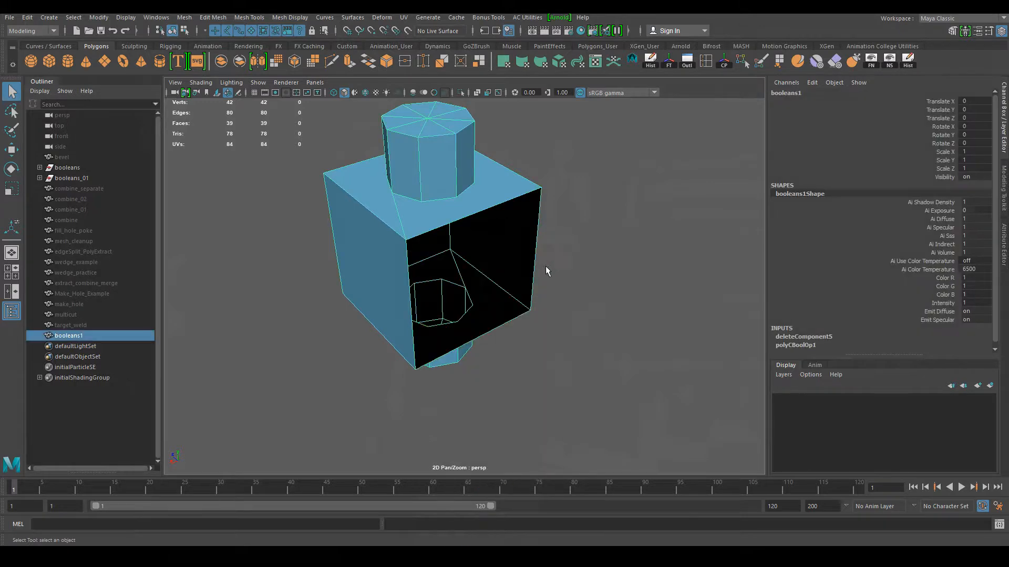
pyautogui.hotkey('ctrl', 'z')
pyautogui.click(565, 369)
# Delete the four diagonal edges running from the cylinder to the cube's corners on its top and underside
pyautogui.moveTo(541, 311)
pyautogui.keyDown('alt'); pyautogui.mouseDown()
pyautogui.moveTo(559, 364)
pyautogui.moveTo(528, 374)
pyautogui.moveTo(551, 374)
pyautogui.moveTo(459, 315)
pyautogui.moveTo(526, 337)
pyautogui.moveTo(619, 337)
pyautogui.moveTo(544, 314)
pyautogui.mouseUp(); pyautogui.keyUp('alt')
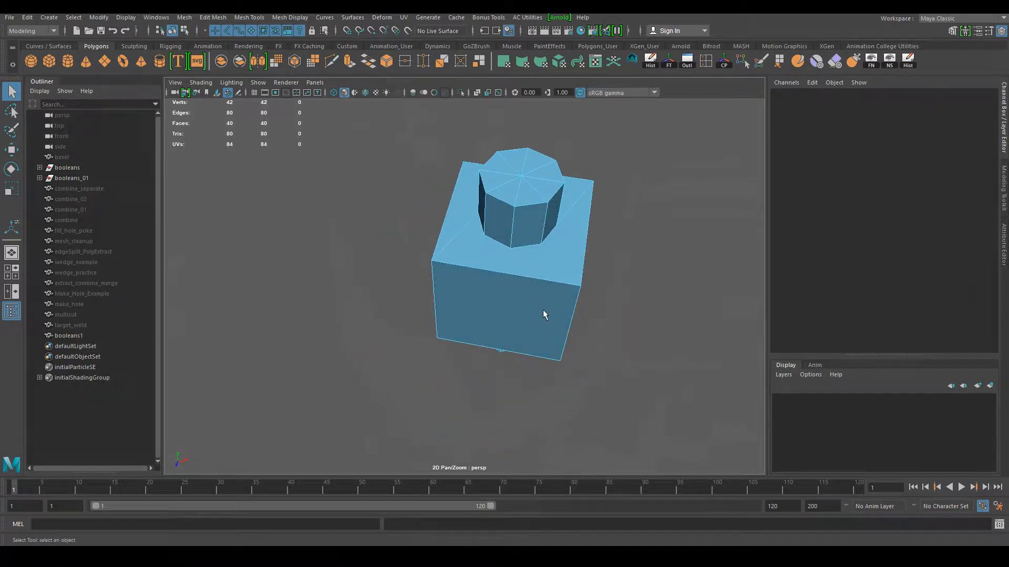
pyautogui.keyDown('alt'); pyautogui.moveTo(509, 258); pyautogui.dragTo(462, 273); pyautogui.keyUp('alt')
pyautogui.moveTo(461, 253); pyautogui.dragTo(460, 226, button='right')
pyautogui.click(456, 270)
pyautogui.keyDown('shift'); pyautogui.click(571, 241); pyautogui.keyUp('shift')
pyautogui.keyDown('alt'); pyautogui.moveTo(588, 326); pyautogui.dragTo(559, 216, button='middle'); pyautogui.keyUp('alt')
pyautogui.keyDown('alt'); pyautogui.moveTo(575, 258); pyautogui.dragTo(506, 318); pyautogui.keyUp('alt')
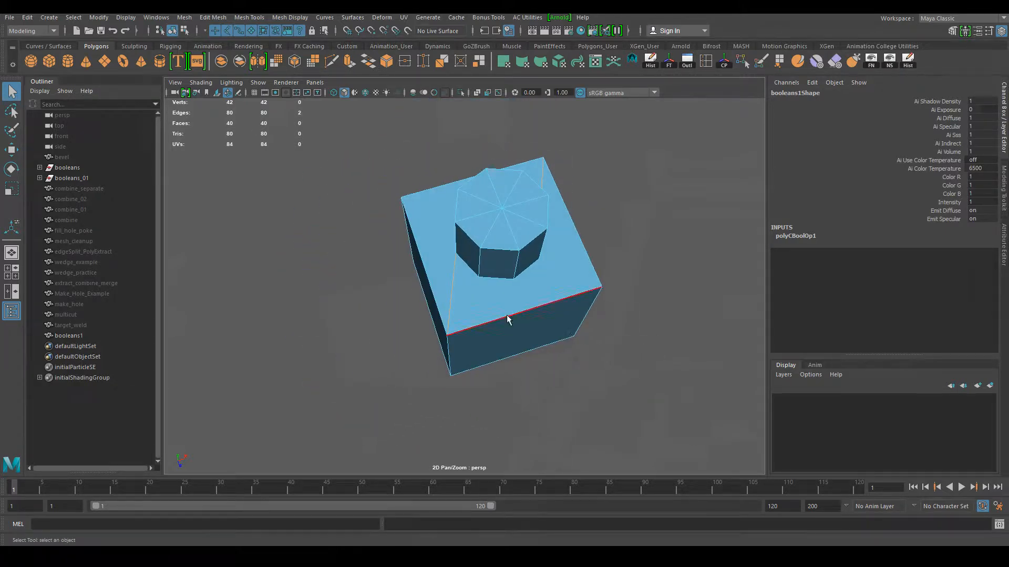
pyautogui.keyDown('alt'); pyautogui.moveTo(540, 363); pyautogui.dragTo(514, 328); pyautogui.keyUp('alt')
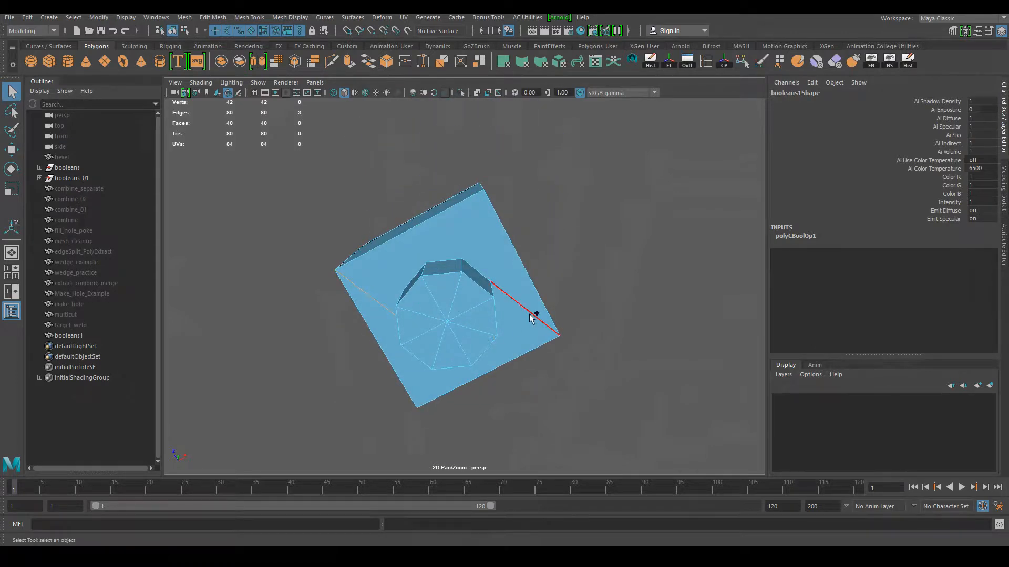
pyautogui.keyDown('alt'); pyautogui.moveTo(580, 260); pyautogui.dragTo(525, 288); pyautogui.keyUp('alt')
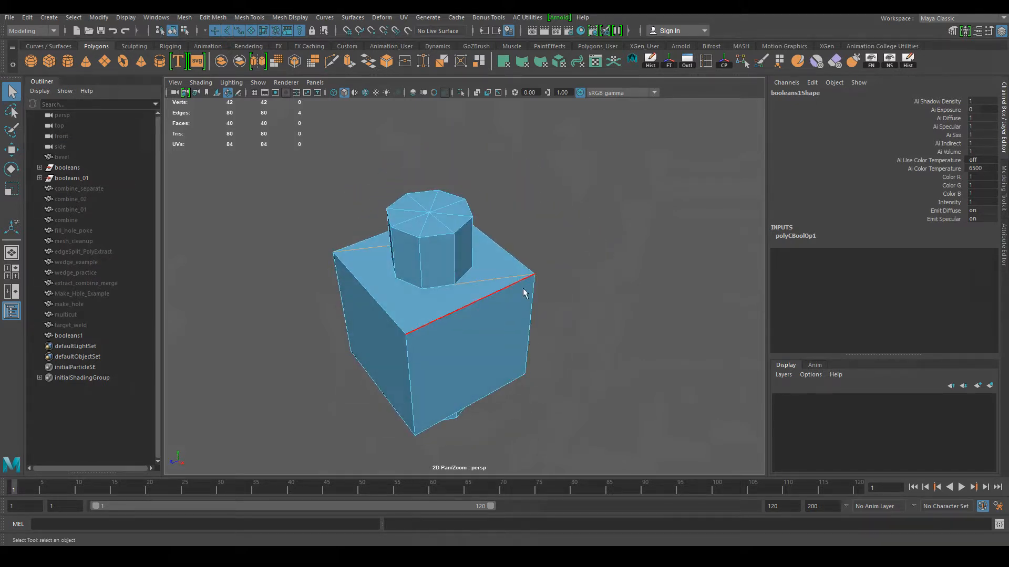
pyautogui.keyDown('shift'); pyautogui.moveTo(515, 274); pyautogui.dragTo(479, 286, button='right'); pyautogui.keyUp('shift')
# Select an upper edge of the cube and split its edge ring to add a vertical edge down the middle of that side
pyautogui.keyDown('alt'); pyautogui.moveTo(568, 362); pyautogui.dragTo(518, 381); pyautogui.keyUp('alt')
pyautogui.keyDown('alt'); pyautogui.moveTo(518, 380); pyautogui.dragTo(540, 415, button='middle'); pyautogui.keyUp('alt')
pyautogui.keyDown('alt'); pyautogui.moveTo(540, 415); pyautogui.dragTo(538, 402); pyautogui.keyUp('alt')
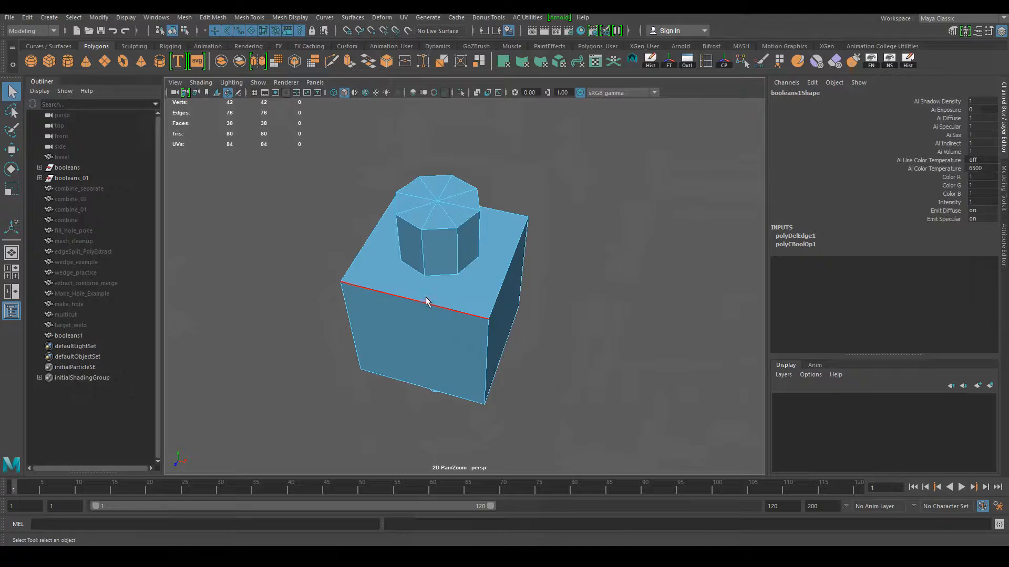
pyautogui.keyDown('alt'); pyautogui.moveTo(413, 318); pyautogui.dragTo(465, 257); pyautogui.keyUp('alt')
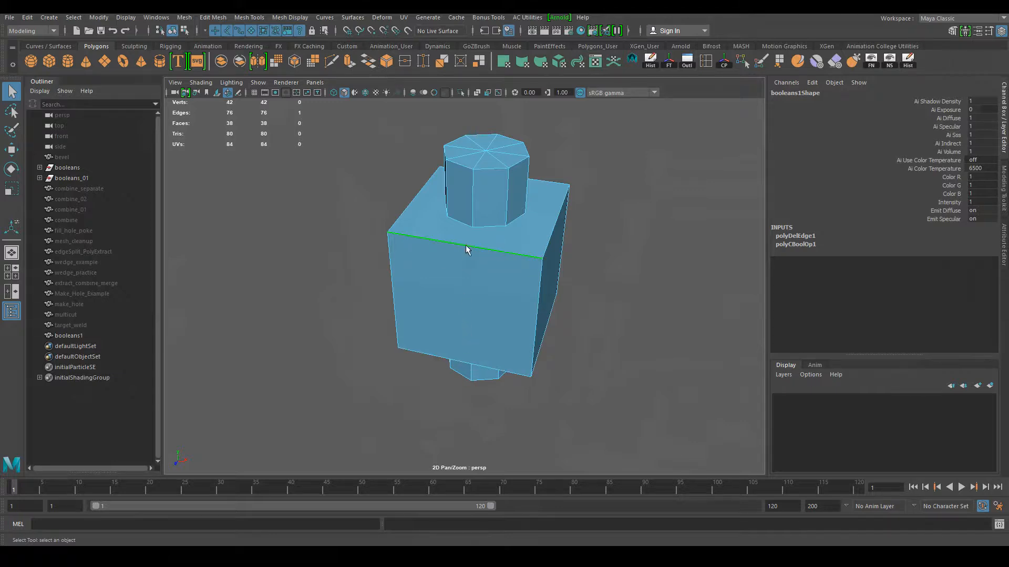
pyautogui.keyDown('alt'); pyautogui.moveTo(465, 317); pyautogui.dragTo(467, 334, button='middle'); pyautogui.keyUp('alt')
pyautogui.click(597, 370)
pyautogui.click(501, 269)
pyautogui.keyDown('alt'); pyautogui.moveTo(507, 330); pyautogui.dragTo(559, 342); pyautogui.keyUp('alt')
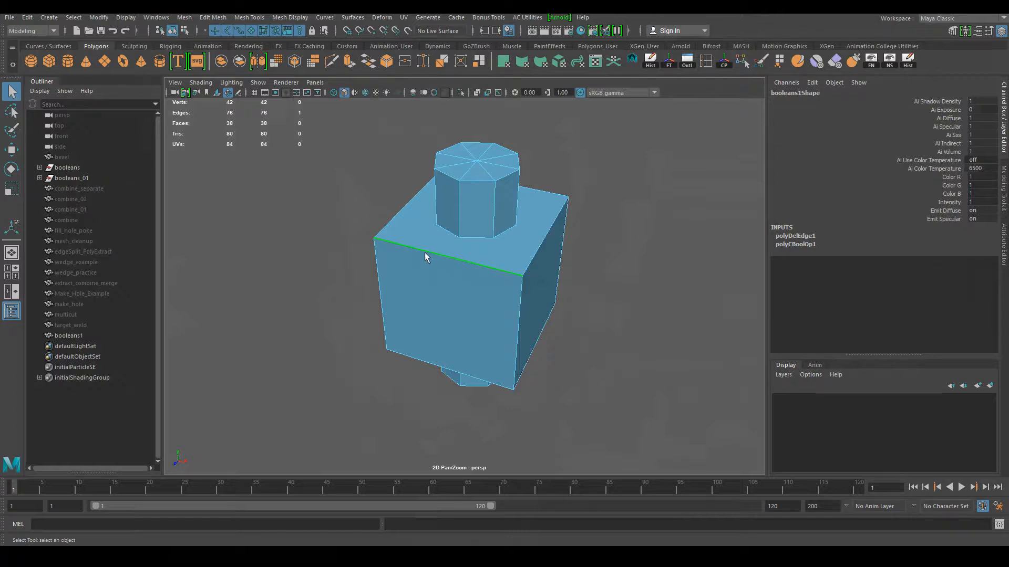
pyautogui.keyDown('alt'); pyautogui.moveTo(487, 315); pyautogui.dragTo(491, 310, button='middle'); pyautogui.keyUp('alt')
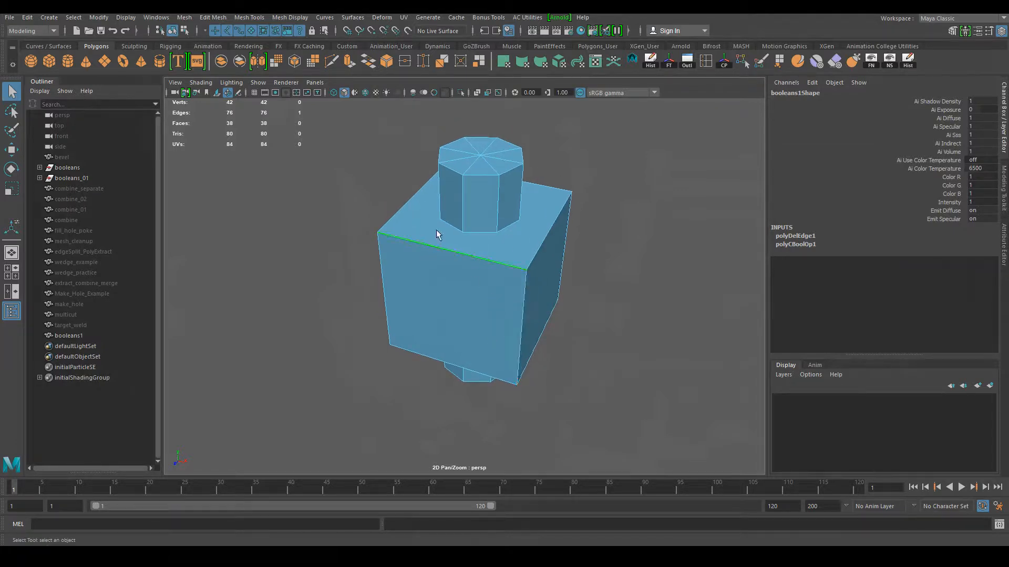
pyautogui.keyDown('ctrl'); pyautogui.rightClick(467, 253); pyautogui.keyUp('ctrl')
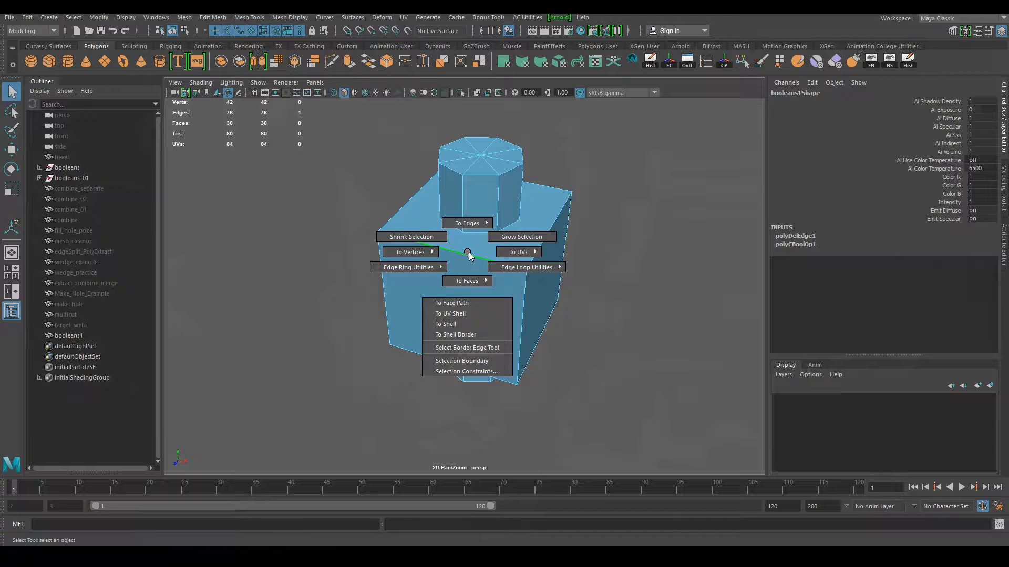
pyautogui.moveTo(469, 256)
pyautogui.keyDown('ctrl'); pyautogui.mouseDown(button='right')
pyautogui.moveTo(468, 265)
pyautogui.moveTo(417, 270)
pyautogui.moveTo(465, 287)
pyautogui.mouseUp(button='right'); pyautogui.keyUp('ctrl')
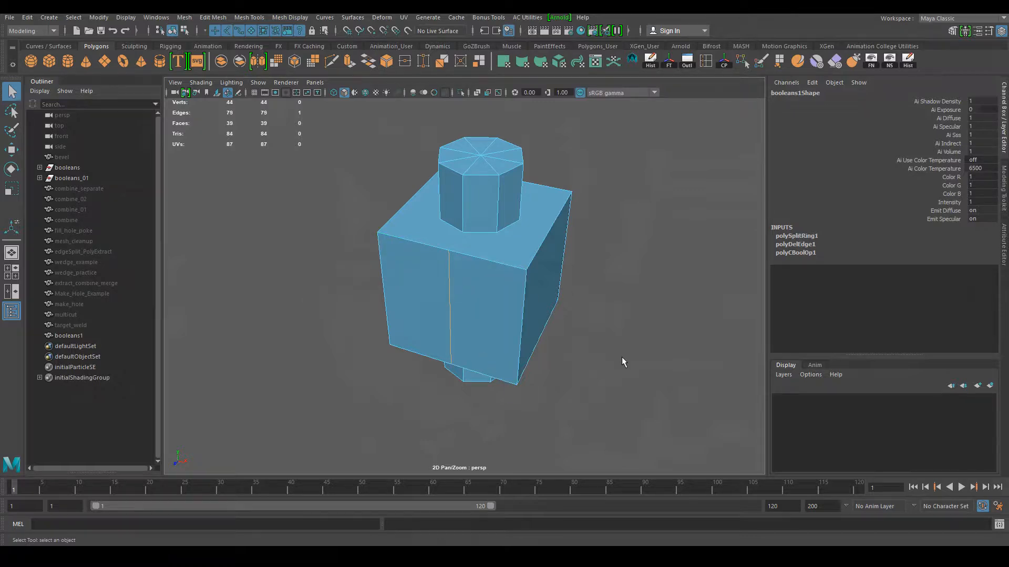
# Split the edge ring of another upper cube edge to add a centred vertical edge on a second side face
pyautogui.keyDown('alt'); pyautogui.moveTo(558, 377); pyautogui.dragTo(538, 362, button='middle'); pyautogui.keyUp('alt')
pyautogui.keyDown('alt'); pyautogui.moveTo(538, 361); pyautogui.dragTo(516, 320); pyautogui.keyUp('alt')
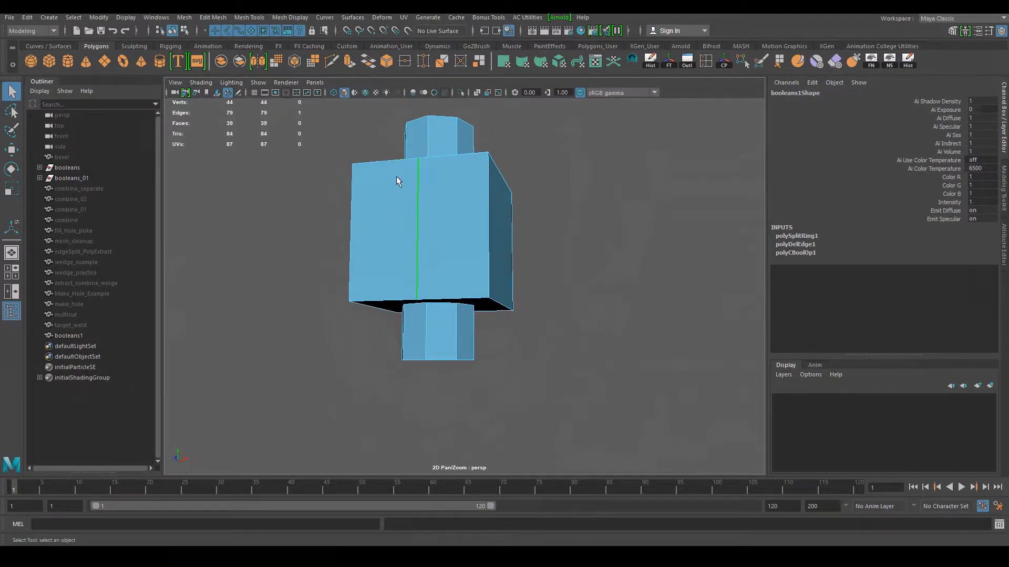
pyautogui.keyDown('alt'); pyautogui.moveTo(396, 180); pyautogui.dragTo(401, 216); pyautogui.keyUp('alt')
pyautogui.keyDown('alt'); pyautogui.moveTo(445, 359); pyautogui.dragTo(406, 253); pyautogui.keyUp('alt')
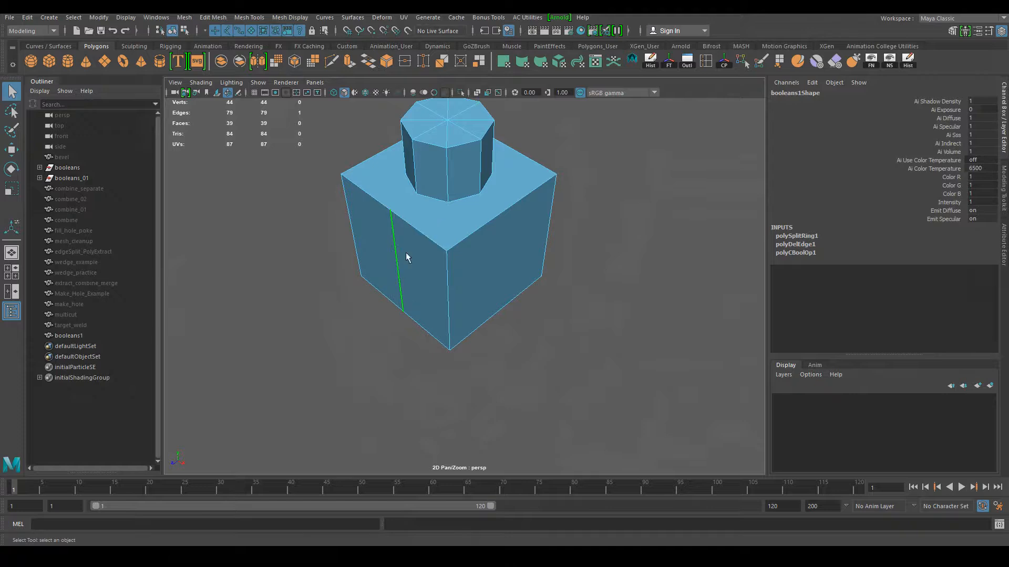
pyautogui.moveTo(431, 299)
pyautogui.keyDown('alt'); pyautogui.mouseDown()
pyautogui.moveTo(427, 340)
pyautogui.moveTo(421, 299)
pyautogui.mouseUp(); pyautogui.keyUp('alt')
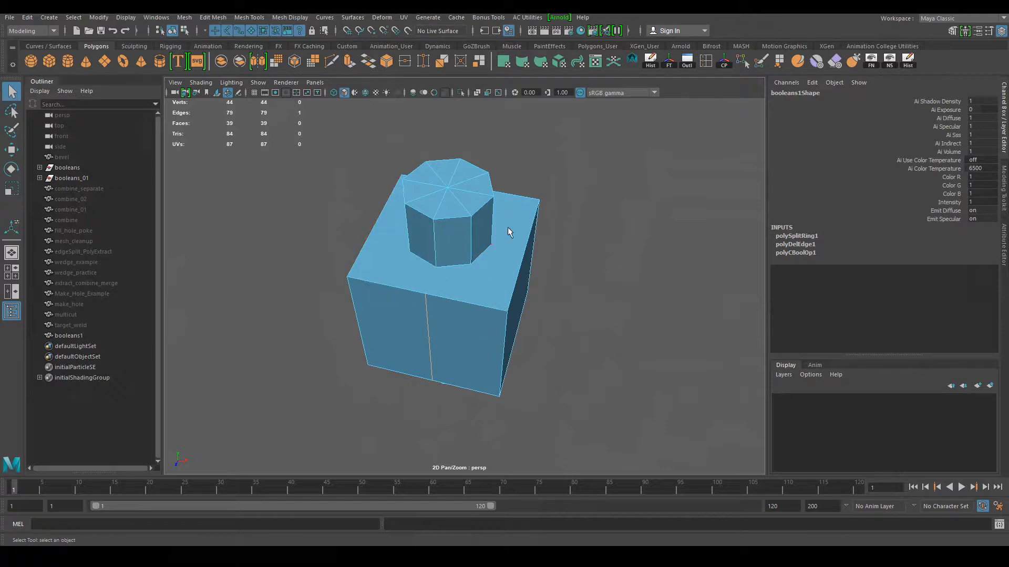
pyautogui.keyDown('alt'); pyautogui.moveTo(405, 249); pyautogui.dragTo(474, 364); pyautogui.keyUp('alt')
pyautogui.keyDown('alt'); pyautogui.moveTo(548, 390); pyautogui.dragTo(518, 390); pyautogui.keyUp('alt')
pyautogui.keyDown('alt'); pyautogui.moveTo(478, 325); pyautogui.dragTo(445, 257); pyautogui.keyUp('alt')
pyautogui.keyDown('alt'); pyautogui.moveTo(576, 320); pyautogui.dragTo(486, 303); pyautogui.keyUp('alt')
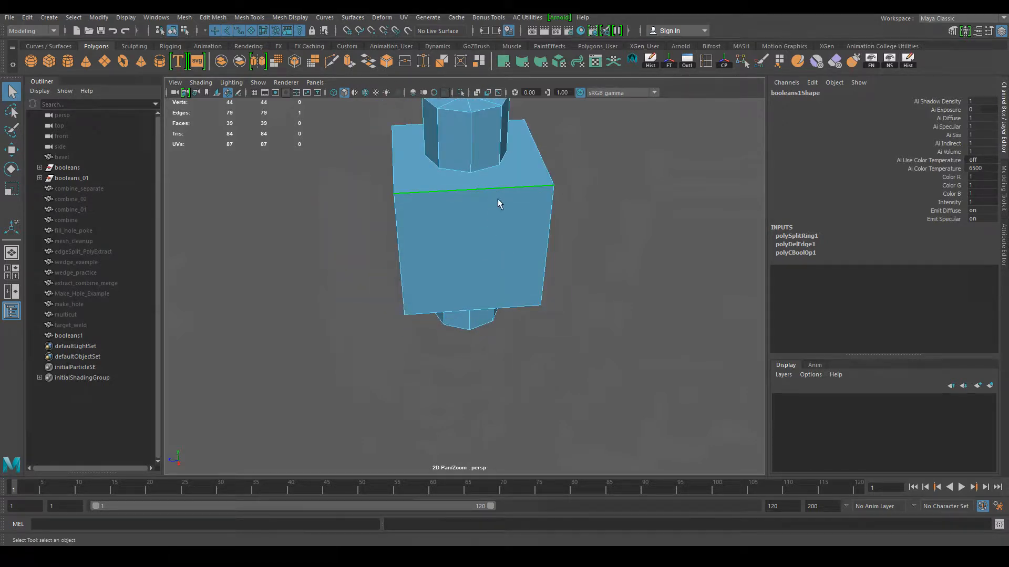
pyautogui.keyDown('shift'); pyautogui.moveTo(493, 190); pyautogui.dragTo(502, 224, button='right'); pyautogui.keyUp('shift')
pyautogui.keyDown('alt'); pyautogui.moveTo(597, 333); pyautogui.dragTo(490, 376); pyautogui.keyUp('alt')
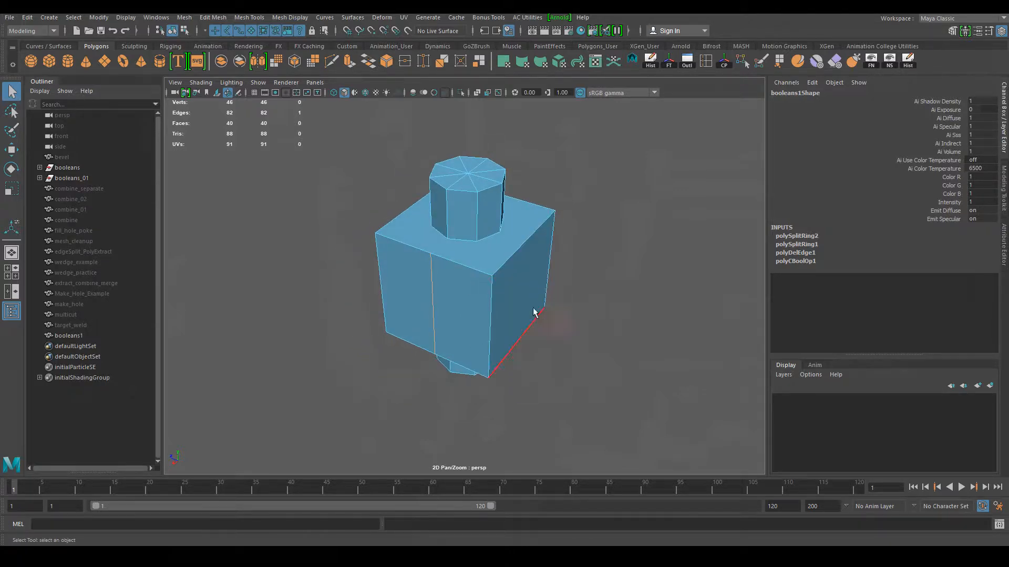
# Add centred vertical edges to the cube's two remaining side faces by splitting their edge rings
pyautogui.click(518, 249)
pyautogui.keyDown('alt'); pyautogui.moveTo(550, 335); pyautogui.dragTo(537, 300); pyautogui.keyUp('alt')
pyautogui.press('g')
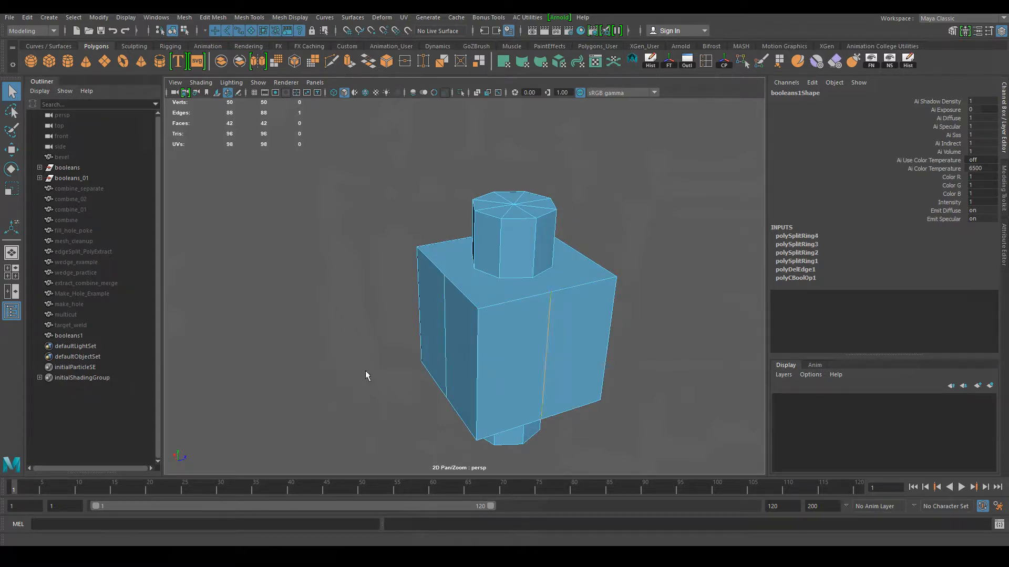
# Examine the new centre edges on all sides of the cube in relation to the cylinder's base vertices
pyautogui.keyDown('alt'); pyautogui.moveTo(364, 370); pyautogui.dragTo(569, 370); pyautogui.keyUp('alt')
pyautogui.keyDown('alt'); pyautogui.moveTo(544, 371); pyautogui.dragTo(558, 340, button='middle'); pyautogui.keyUp('alt')
pyautogui.click(564, 299)
pyautogui.keyDown('alt'); pyautogui.moveTo(564, 299); pyautogui.dragTo(578, 314, button='middle'); pyautogui.keyUp('alt')
pyautogui.keyDown('alt'); pyautogui.moveTo(578, 314); pyautogui.dragTo(484, 367); pyautogui.keyUp('alt')
pyautogui.keyDown('alt'); pyautogui.moveTo(436, 302); pyautogui.dragTo(506, 326); pyautogui.keyUp('alt')
pyautogui.keyDown('alt'); pyautogui.moveTo(507, 326); pyautogui.dragTo(515, 348, button='middle'); pyautogui.keyUp('alt')
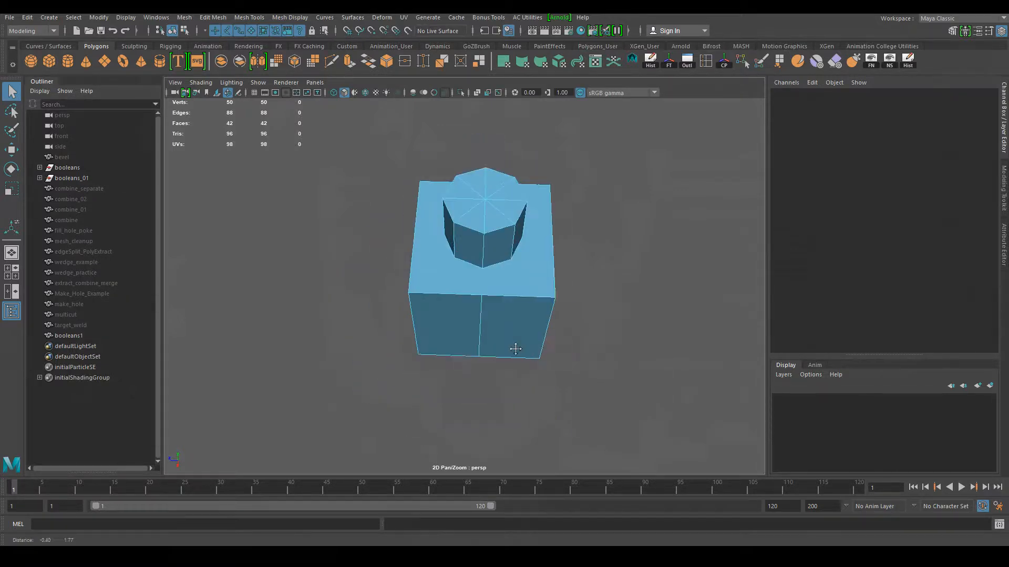
pyautogui.keyDown('alt'); pyautogui.moveTo(516, 348); pyautogui.dragTo(538, 347); pyautogui.keyUp('alt')
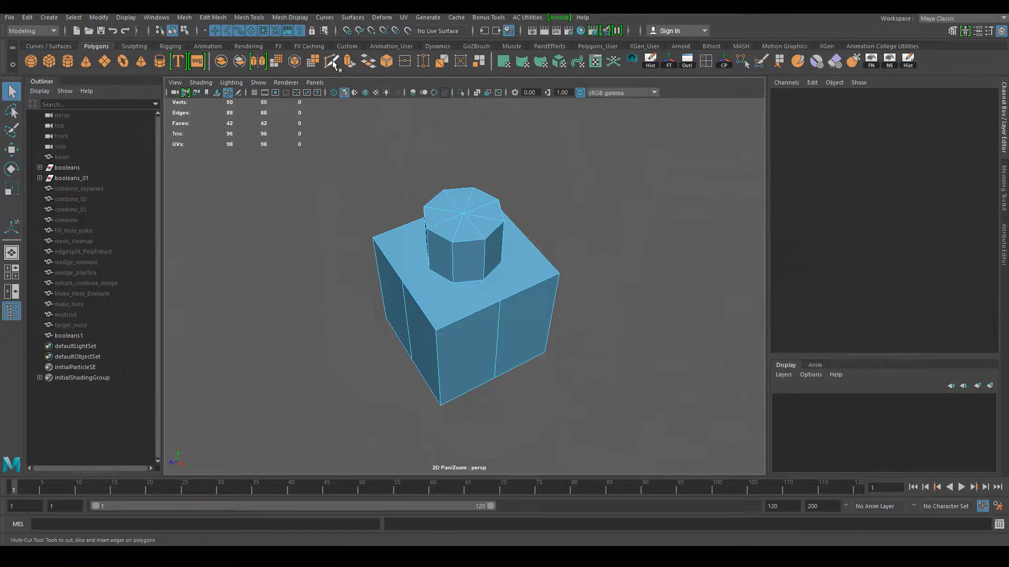
# Use Multi-Cut to connect a vertex of the cylinder's base to the midpoint vertex on the cube's upper edge
pyautogui.click(301, 19)
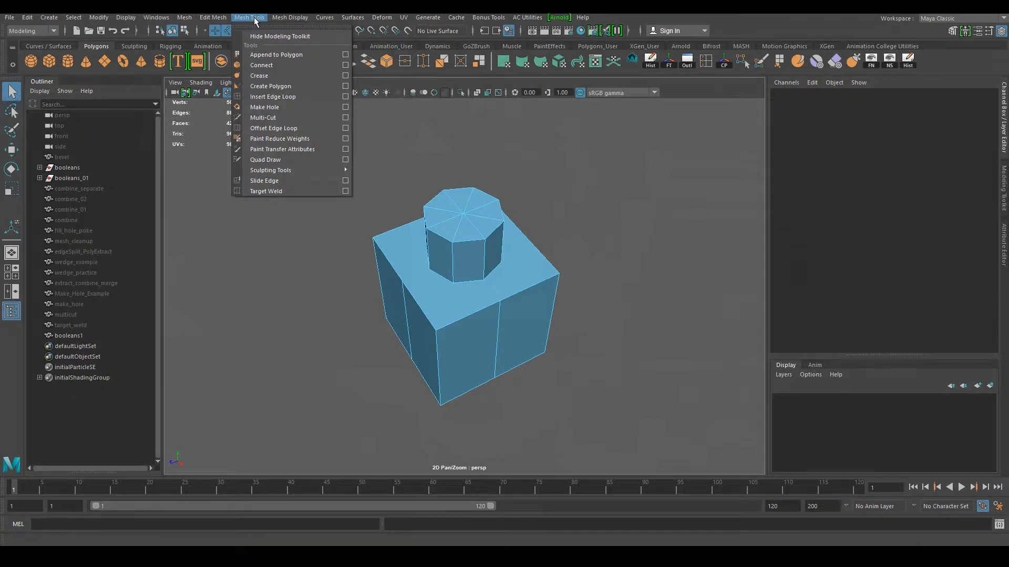
pyautogui.keyDown('alt'); pyautogui.moveTo(620, 223); pyautogui.dragTo(526, 207); pyautogui.keyUp('alt')
pyautogui.click(331, 60)
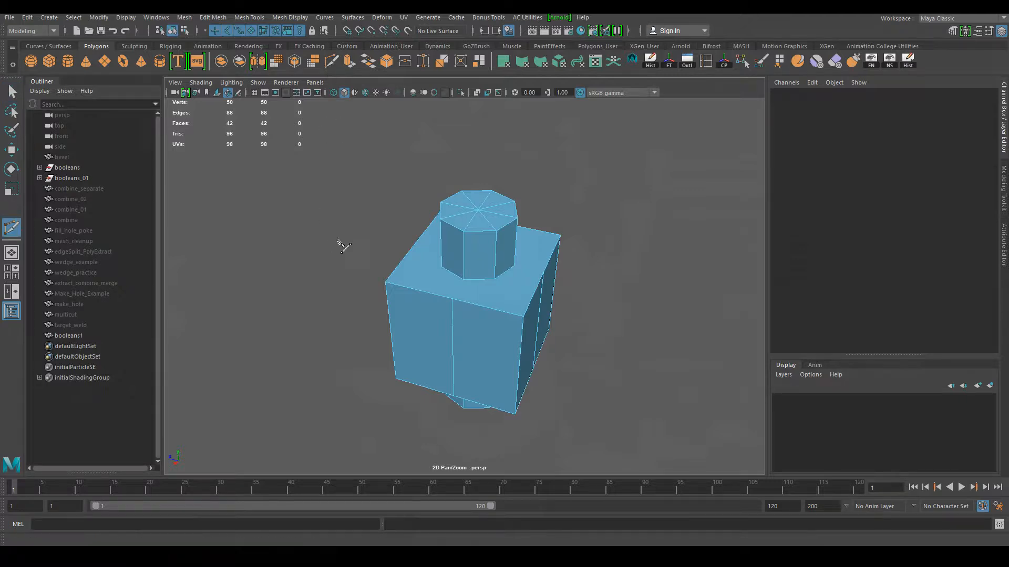
pyautogui.scroll(10, 358, 273)
pyautogui.scroll(2, 371, 291)
pyautogui.keyDown('alt'); pyautogui.moveTo(394, 344); pyautogui.dragTo(402, 302, button='middle'); pyautogui.keyUp('alt')
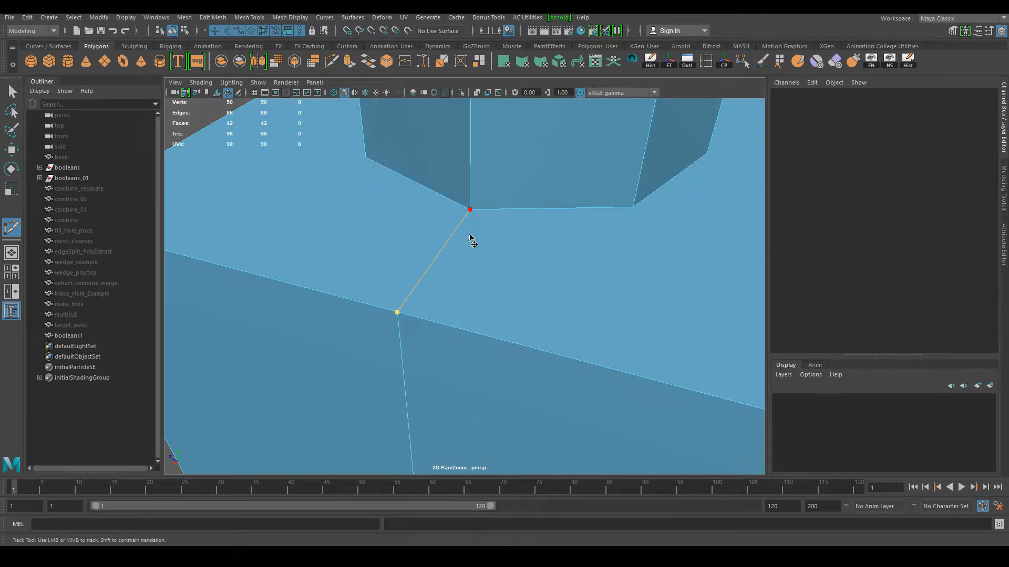
pyautogui.click(470, 209)
pyautogui.click(398, 311)
pyautogui.click(415, 312)
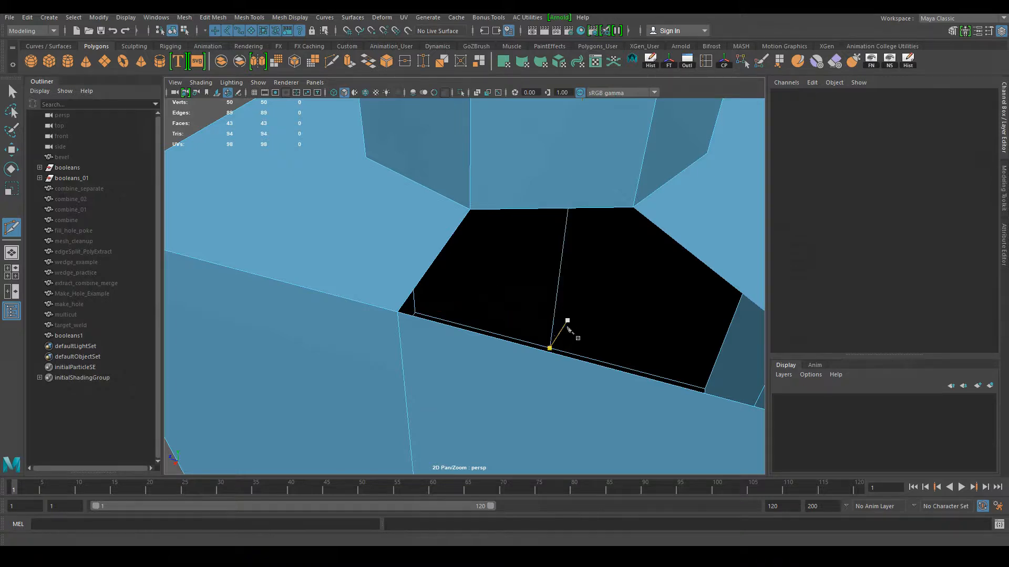
pyautogui.keyDown('alt'); pyautogui.moveTo(568, 322); pyautogui.dragTo(509, 331, button='right'); pyautogui.keyUp('alt')
pyautogui.keyDown('alt'); pyautogui.moveTo(509, 331); pyautogui.dragTo(442, 289, button='middle'); pyautogui.keyUp('alt')
pyautogui.press('q')
# Delete the face beside the new cut, between the cylinder's base and the cube's upper edge
pyautogui.keyDown('alt'); pyautogui.moveTo(637, 367); pyautogui.dragTo(520, 408); pyautogui.keyUp('alt')
pyautogui.keyDown('alt'); pyautogui.moveTo(520, 408); pyautogui.dragTo(561, 405, button='right'); pyautogui.keyUp('alt')
pyautogui.keyDown('alt'); pyautogui.moveTo(560, 405); pyautogui.dragTo(466, 223); pyautogui.keyUp('alt')
pyautogui.moveTo(461, 225); pyautogui.dragTo(466, 241, button='right')
pyautogui.click(494, 239)
pyautogui.keyDown('alt'); pyautogui.moveTo(494, 239); pyautogui.dragTo(500, 269); pyautogui.keyUp('alt')
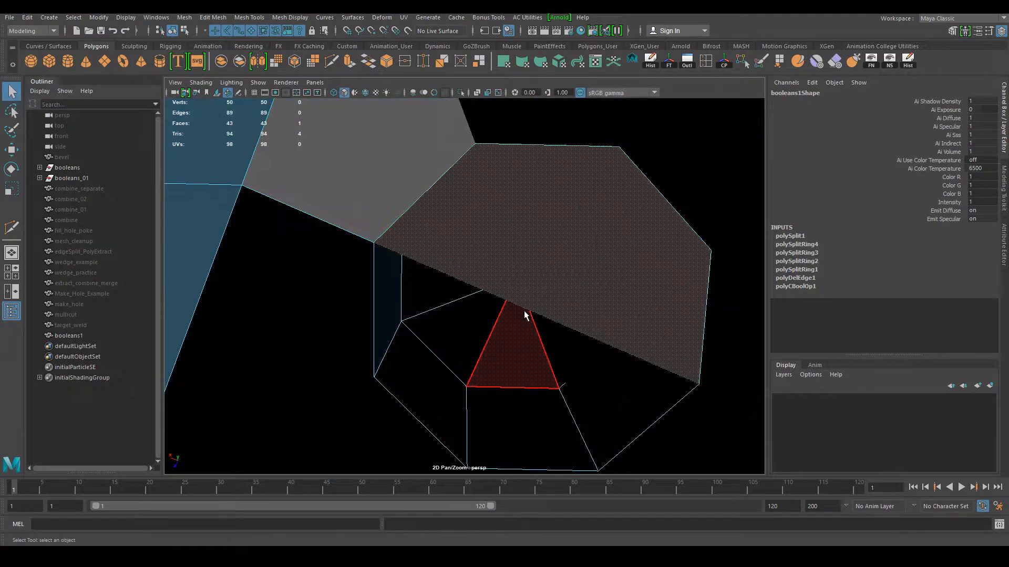
pyautogui.press('Delete')
pyautogui.keyDown('alt'); pyautogui.moveTo(575, 275); pyautogui.dragTo(500, 165, button='right'); pyautogui.keyUp('alt')
pyautogui.scroll(-5, 499, 165)
pyautogui.keyDown('alt'); pyautogui.moveTo(553, 321); pyautogui.dragTo(671, 272); pyautogui.keyUp('alt')
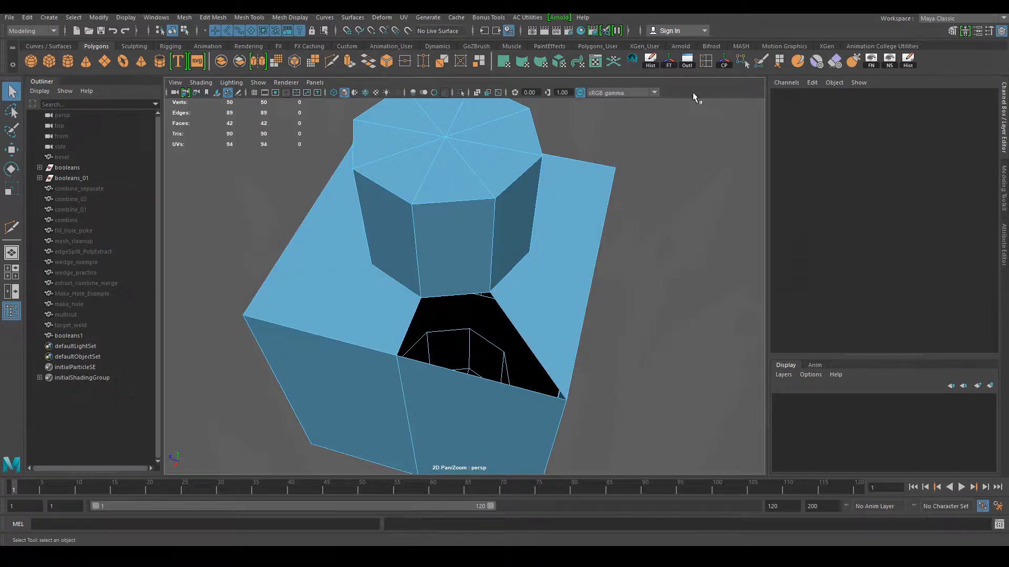
pyautogui.keyDown('alt'); pyautogui.moveTo(457, 313); pyautogui.dragTo(482, 267); pyautogui.keyUp('alt')
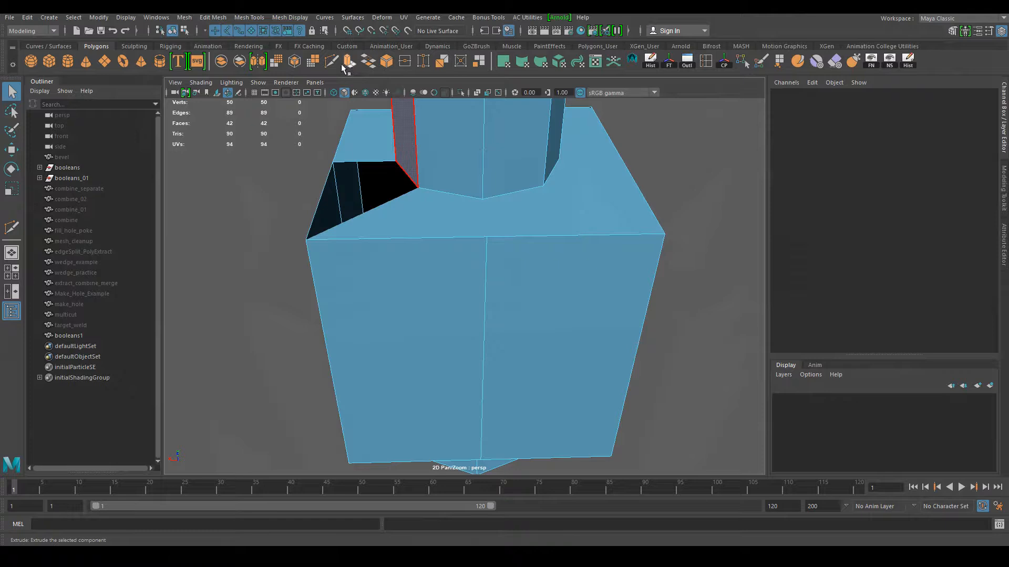
pyautogui.keyDown('alt'); pyautogui.moveTo(396, 164); pyautogui.dragTo(493, 227); pyautogui.keyUp('alt')
pyautogui.keyDown('alt'); pyautogui.moveTo(493, 227); pyautogui.dragTo(534, 253, button='right'); pyautogui.keyUp('alt')
pyautogui.keyDown('alt'); pyautogui.moveTo(533, 252); pyautogui.dragTo(436, 225); pyautogui.keyUp('alt')
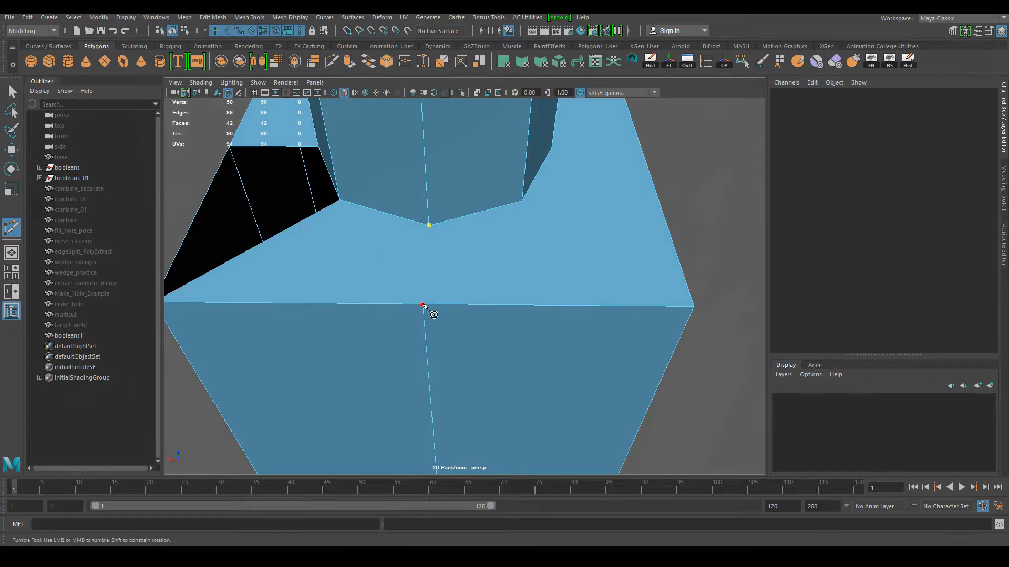
pyautogui.keyDown('alt'); pyautogui.moveTo(432, 301); pyautogui.dragTo(482, 320, button='right'); pyautogui.keyUp('alt')
pyautogui.keyDown('alt'); pyautogui.moveTo(482, 321); pyautogui.dragTo(529, 279, button='middle'); pyautogui.keyUp('alt')
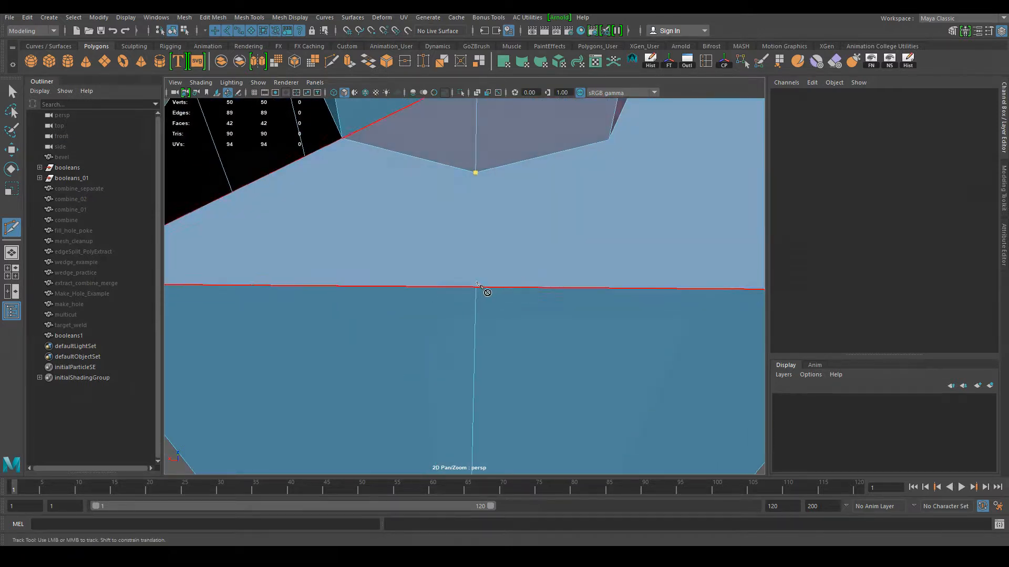
pyautogui.keyDown('alt'); pyautogui.moveTo(478, 292); pyautogui.dragTo(488, 372); pyautogui.keyUp('alt')
pyautogui.keyDown('alt'); pyautogui.moveTo(487, 373); pyautogui.dragTo(504, 295, button='middle'); pyautogui.keyUp('alt')
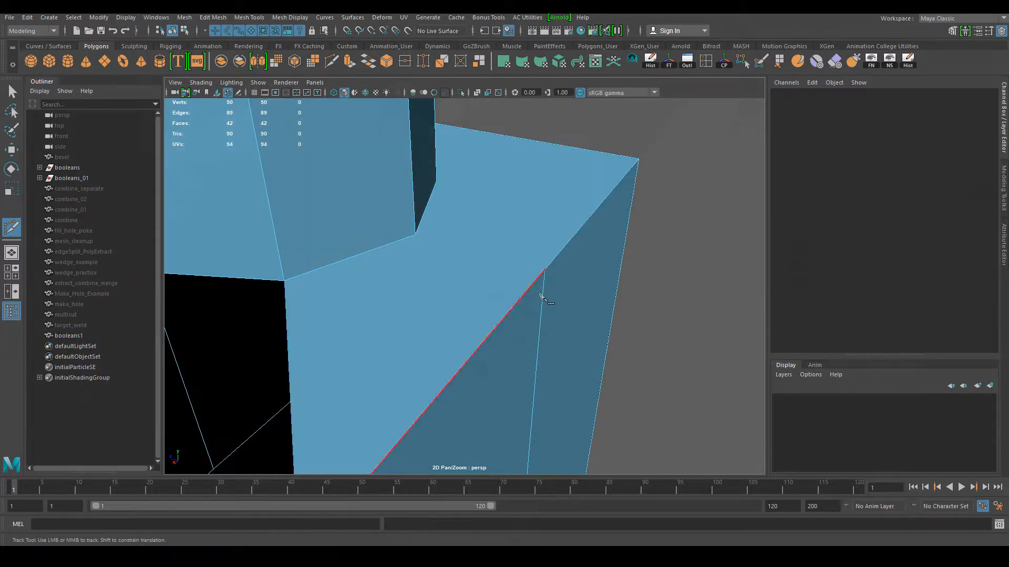
pyautogui.press('q')
pyautogui.click(557, 246)
pyautogui.click(661, 338)
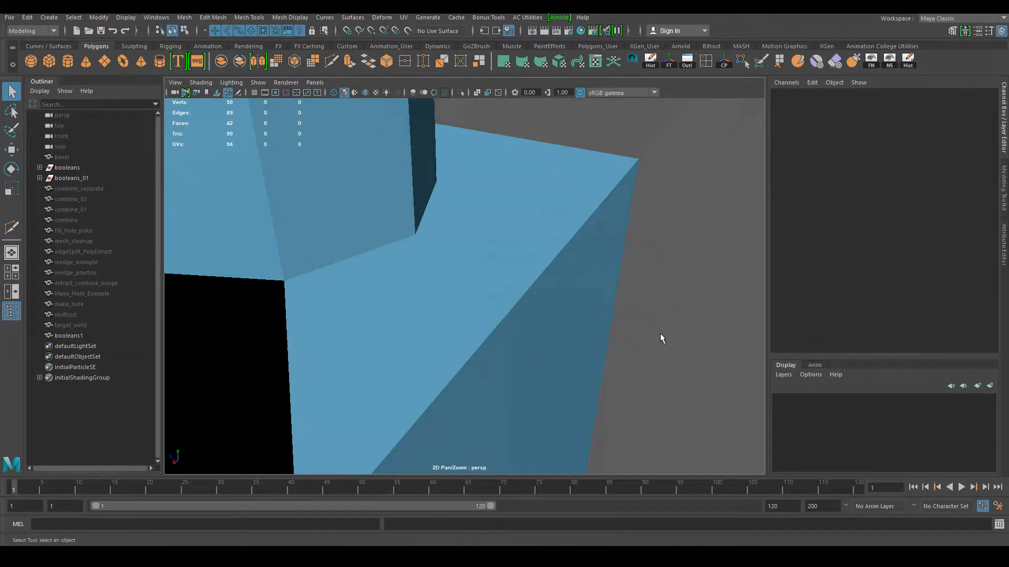
# Delete the cube's remaining top face and its bottom face around the cylinder, leaving both ends open
pyautogui.keyDown('alt'); pyautogui.moveTo(660, 333); pyautogui.dragTo(582, 322, button='right'); pyautogui.keyUp('alt')
pyautogui.keyDown('alt'); pyautogui.moveTo(582, 322); pyautogui.dragTo(634, 263, button='middle'); pyautogui.keyUp('alt')
pyautogui.keyDown('alt'); pyautogui.moveTo(634, 263); pyautogui.dragTo(487, 301); pyautogui.keyUp('alt')
pyautogui.click(509, 299)
pyautogui.moveTo(482, 254); pyautogui.dragTo(482, 291, button='right')
pyautogui.click(482, 291)
pyautogui.keyDown('alt'); pyautogui.moveTo(482, 291); pyautogui.dragTo(505, 207); pyautogui.keyUp('alt')
pyautogui.keyDown('shift'); pyautogui.click(477, 377); pyautogui.keyUp('shift')
pyautogui.keyDown('alt'); pyautogui.moveTo(508, 411); pyautogui.dragTo(670, 255); pyautogui.keyUp('alt')
pyautogui.keyDown('alt'); pyautogui.moveTo(547, 310); pyautogui.dragTo(582, 395); pyautogui.keyUp('alt')
pyautogui.press('Delete')
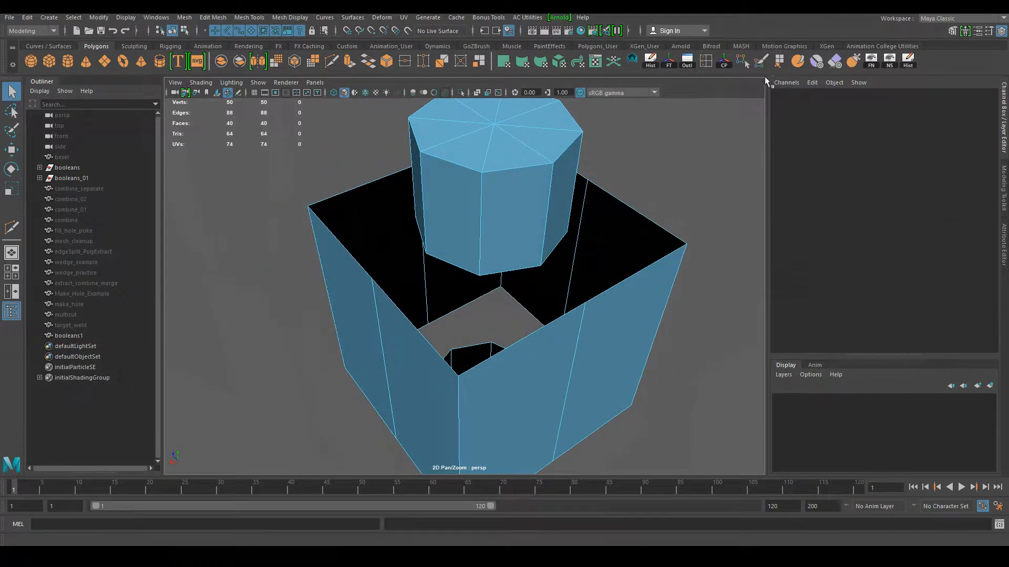
# Use Append to Polygon to bridge two adjacent cylinder base edges to the cube's upper border on either side of a corner
pyautogui.click(779, 61)
pyautogui.keyDown('alt'); pyautogui.moveTo(546, 347); pyautogui.dragTo(531, 319); pyautogui.keyUp('alt')
pyautogui.click(495, 261)
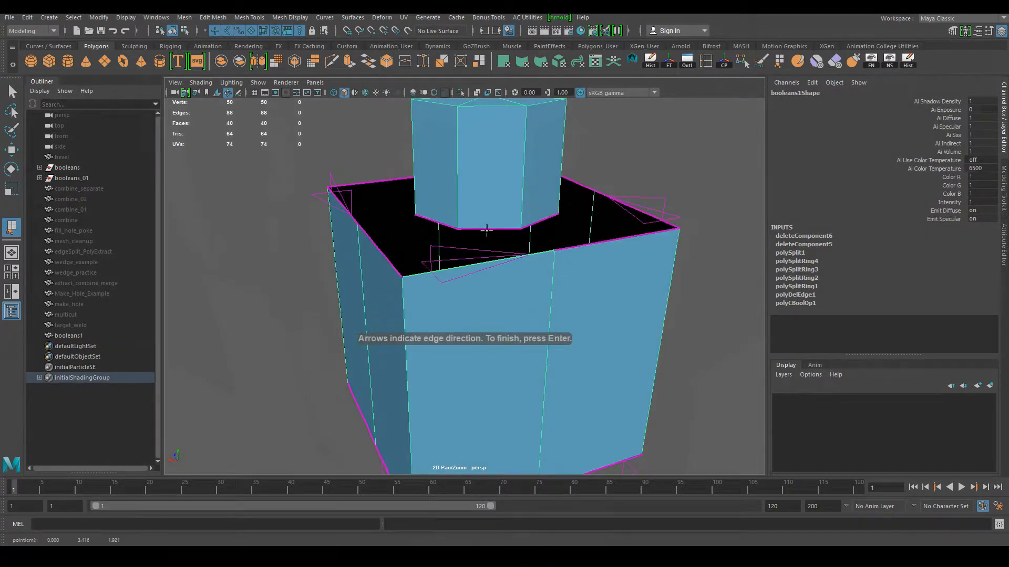
pyautogui.click(487, 231)
pyautogui.keyDown('alt'); pyautogui.moveTo(465, 273); pyautogui.dragTo(459, 341); pyautogui.keyUp('alt')
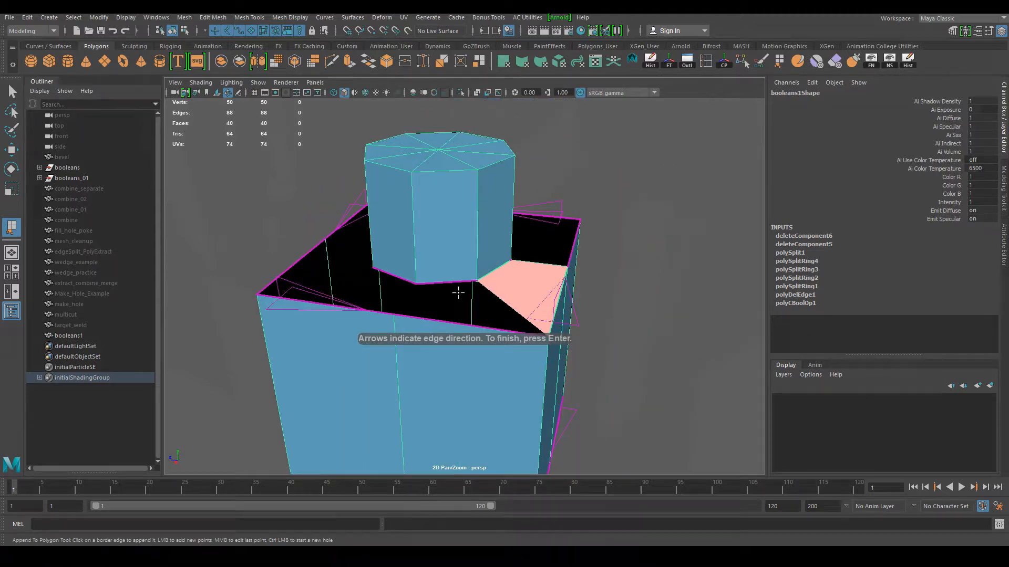
pyautogui.press('Return')
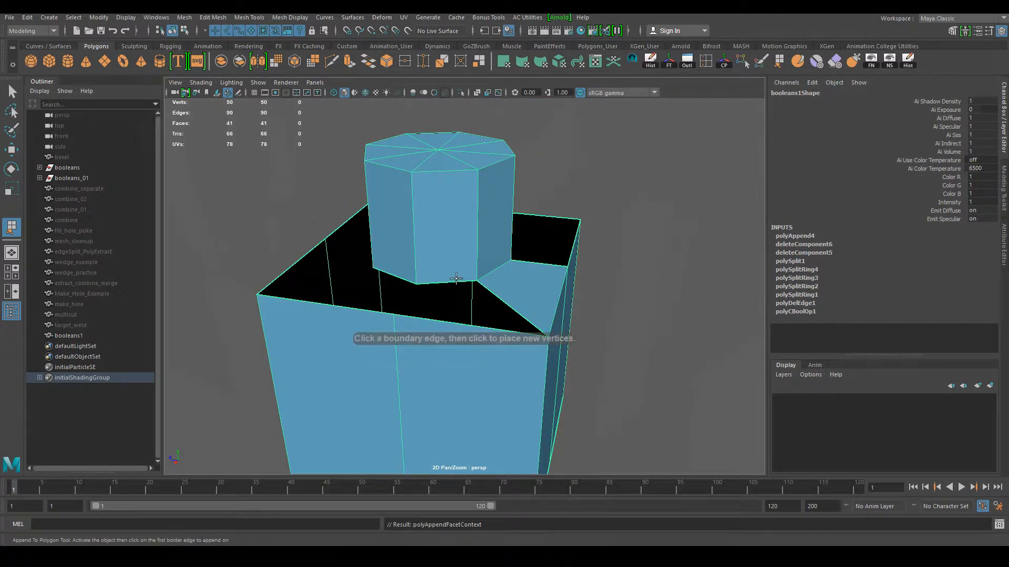
pyautogui.click(451, 283)
pyautogui.click(435, 320)
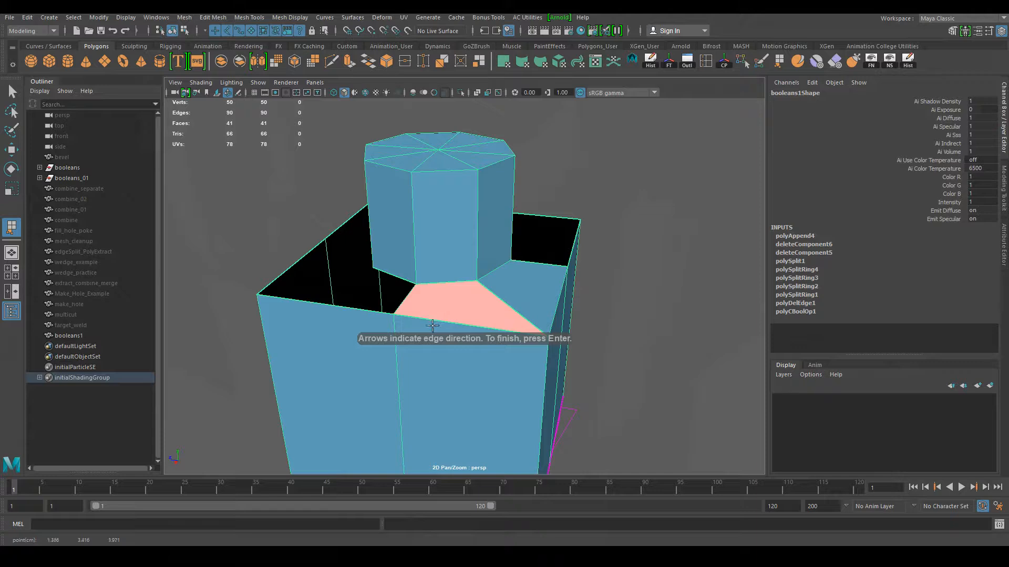
pyautogui.press('Return')
# Append two more faces around the next upper corner, joining the cylinder's base edges to the cube's half-edges
pyautogui.keyDown('alt'); pyautogui.moveTo(434, 321); pyautogui.dragTo(428, 330); pyautogui.keyUp('alt')
pyautogui.click(494, 293)
pyautogui.click(546, 324)
pyautogui.press('Return')
pyautogui.keyDown('alt'); pyautogui.moveTo(488, 322); pyautogui.dragTo(485, 273); pyautogui.keyUp('alt')
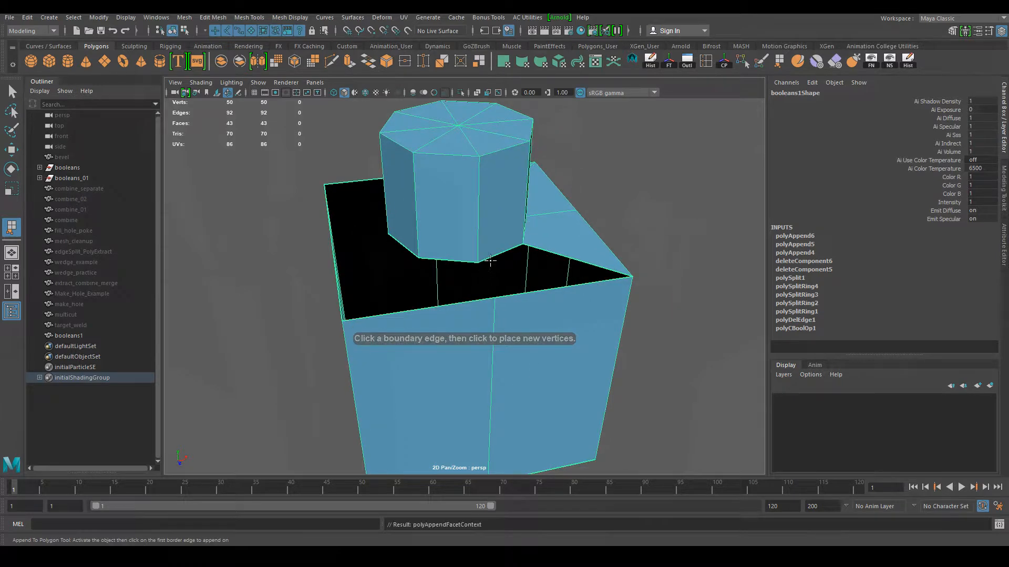
pyautogui.click(491, 256)
pyautogui.click(512, 296)
pyautogui.press('Return')
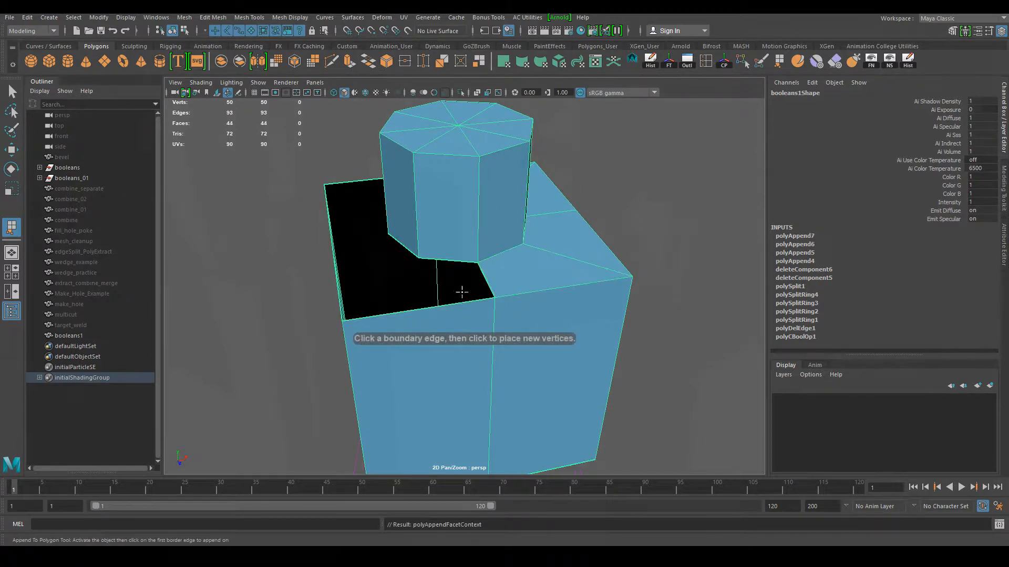
# Append a face on each side of the third upper corner between the cylinder's base and the cube's border
pyautogui.keyDown('alt'); pyautogui.moveTo(462, 290); pyautogui.dragTo(482, 253); pyautogui.keyUp('alt')
pyautogui.click(478, 256)
pyautogui.click(487, 290)
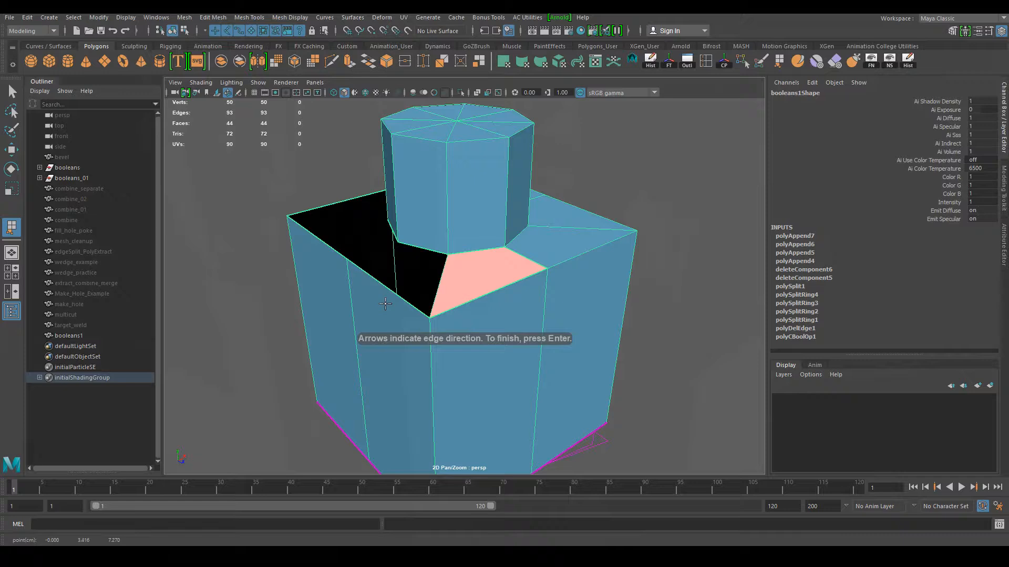
pyautogui.press('Return')
pyautogui.click(385, 284)
pyautogui.press('Return')
# Close the rest of the cube's open top with the last two appended faces around the cylinder
pyautogui.keyDown('alt'); pyautogui.moveTo(389, 289); pyautogui.dragTo(469, 249); pyautogui.keyUp('alt')
pyautogui.click(469, 248)
pyautogui.click(501, 300)
pyautogui.press('Return')
pyautogui.keyDown('alt'); pyautogui.moveTo(501, 300); pyautogui.dragTo(472, 244); pyautogui.keyUp('alt')
pyautogui.click(472, 244)
pyautogui.click(474, 287)
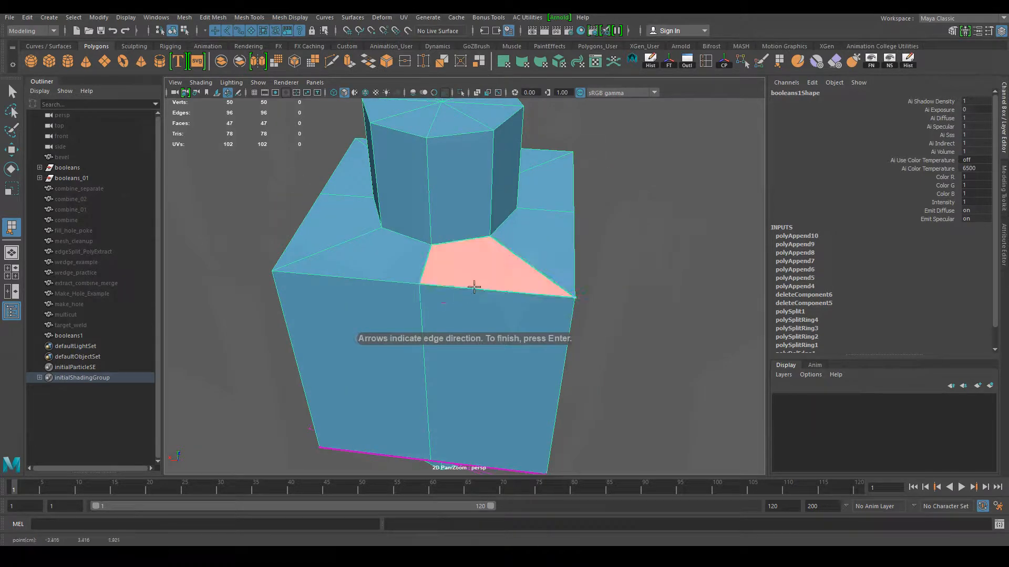
pyautogui.press('Return')
# Append the first two faces on the cube's open underside, joining its border to the lower cylinder's edges
pyautogui.keyDown('alt'); pyautogui.moveTo(470, 298); pyautogui.dragTo(448, 237); pyautogui.keyUp('alt')
pyautogui.click(453, 228)
pyautogui.click(463, 284)
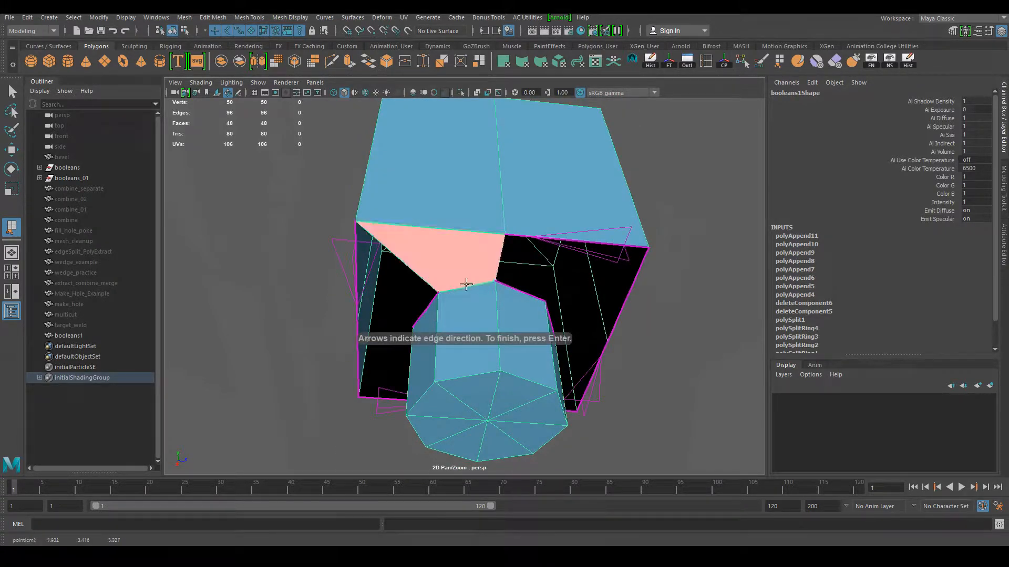
pyautogui.keyDown('alt'); pyautogui.moveTo(461, 290); pyautogui.dragTo(426, 297); pyautogui.keyUp('alt')
pyautogui.press('Return')
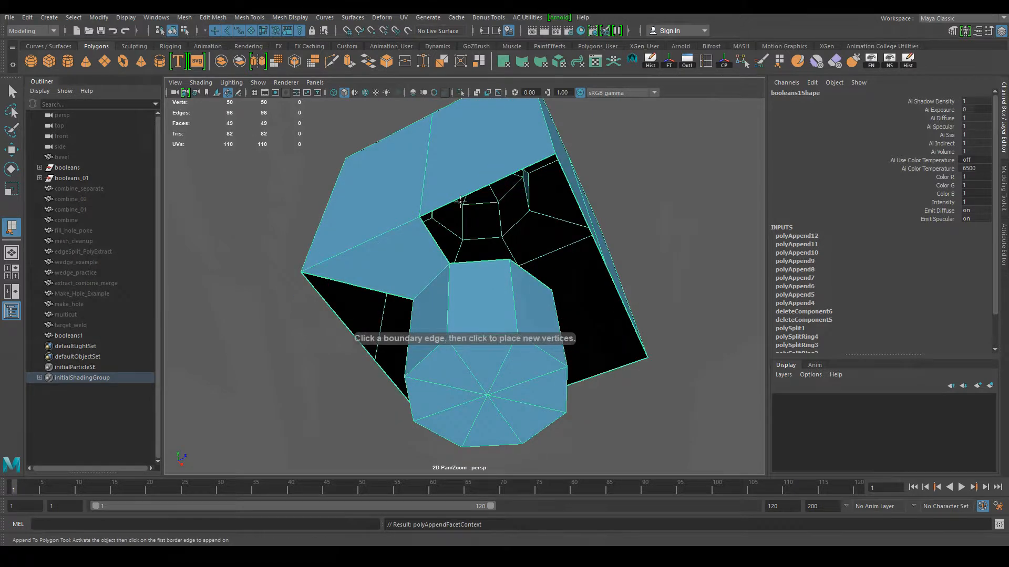
pyautogui.click(475, 261)
pyautogui.press('Return')
# Append the next two underside faces from the cube's half-edges to the matching lower cylinder edges
pyautogui.keyDown('alt'); pyautogui.moveTo(601, 212); pyautogui.dragTo(419, 219); pyautogui.keyUp('alt')
pyautogui.click(415, 203)
pyautogui.click(423, 264)
pyautogui.press('Return')
pyautogui.click(488, 195)
pyautogui.click(477, 257)
pyautogui.press('Return')
# Append another pair of underside faces on the following side of the cube, meeting the lower cylinder
pyautogui.keyDown('alt'); pyautogui.moveTo(599, 206); pyautogui.dragTo(397, 197); pyautogui.keyUp('alt')
pyautogui.click(398, 197)
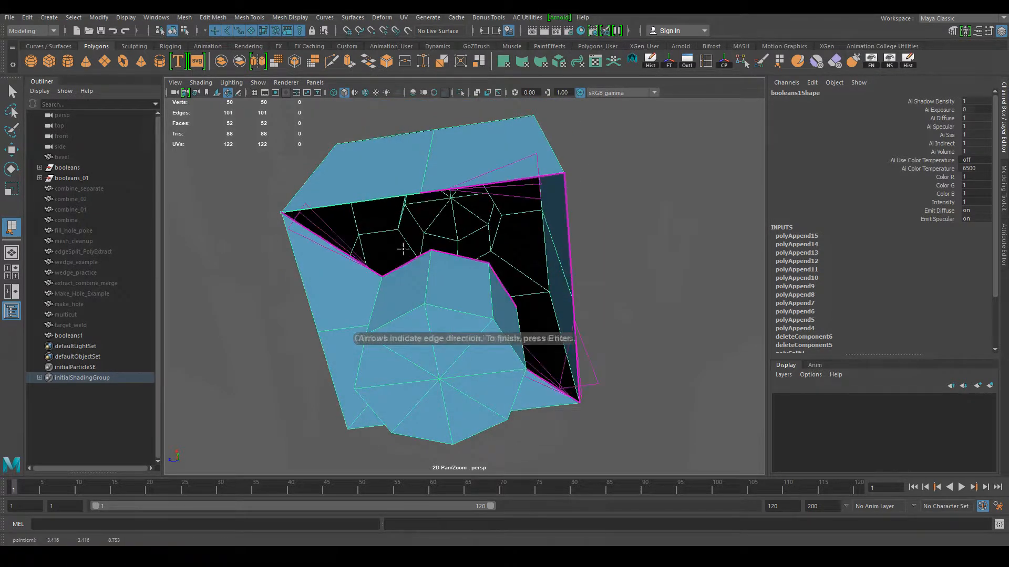
pyautogui.click(408, 261)
pyautogui.press('Return')
pyautogui.click(450, 188)
pyautogui.click(451, 254)
pyautogui.press('Return')
# Fill the last two gaps in the cube's underside with appended faces and leave the append tool
pyautogui.keyDown('alt'); pyautogui.moveTo(505, 247); pyautogui.dragTo(480, 213); pyautogui.keyUp('alt')
pyautogui.click(446, 201)
pyautogui.click(447, 273)
pyautogui.press('Return')
pyautogui.moveTo(512, 218)
pyautogui.keyDown('alt'); pyautogui.mouseDown()
pyautogui.moveTo(493, 194)
pyautogui.moveTo(515, 216)
pyautogui.moveTo(507, 212)
pyautogui.mouseUp(); pyautogui.keyUp('alt')
pyautogui.click(517, 204)
pyautogui.click(485, 277)
pyautogui.press('Return')
pyautogui.keyDown('alt'); pyautogui.moveTo(533, 297); pyautogui.dragTo(547, 270); pyautogui.keyUp('alt')
pyautogui.press('q')
# Examine the rebuilt faces around the cylinder on all sides of the cube
pyautogui.keyDown('alt'); pyautogui.moveTo(591, 242); pyautogui.dragTo(489, 243, button='right'); pyautogui.keyUp('alt')
pyautogui.keyDown('alt'); pyautogui.moveTo(488, 244); pyautogui.dragTo(496, 279); pyautogui.keyUp('alt')
pyautogui.click(530, 301)
pyautogui.click(496, 278)
pyautogui.keyDown('alt'); pyautogui.moveTo(515, 329); pyautogui.dragTo(473, 284); pyautogui.keyUp('alt')
pyautogui.keyDown('alt'); pyautogui.moveTo(453, 247); pyautogui.dragTo(508, 294, button='right'); pyautogui.keyUp('alt')
pyautogui.keyDown('alt'); pyautogui.moveTo(507, 294); pyautogui.dragTo(592, 371); pyautogui.keyUp('alt')
pyautogui.keyDown('alt'); pyautogui.moveTo(472, 369); pyautogui.dragTo(477, 323); pyautogui.keyUp('alt')
pyautogui.moveTo(460, 249)
pyautogui.keyDown('alt'); pyautogui.mouseDown()
pyautogui.moveTo(547, 286)
pyautogui.moveTo(455, 259)
pyautogui.mouseUp(); pyautogui.keyUp('alt')
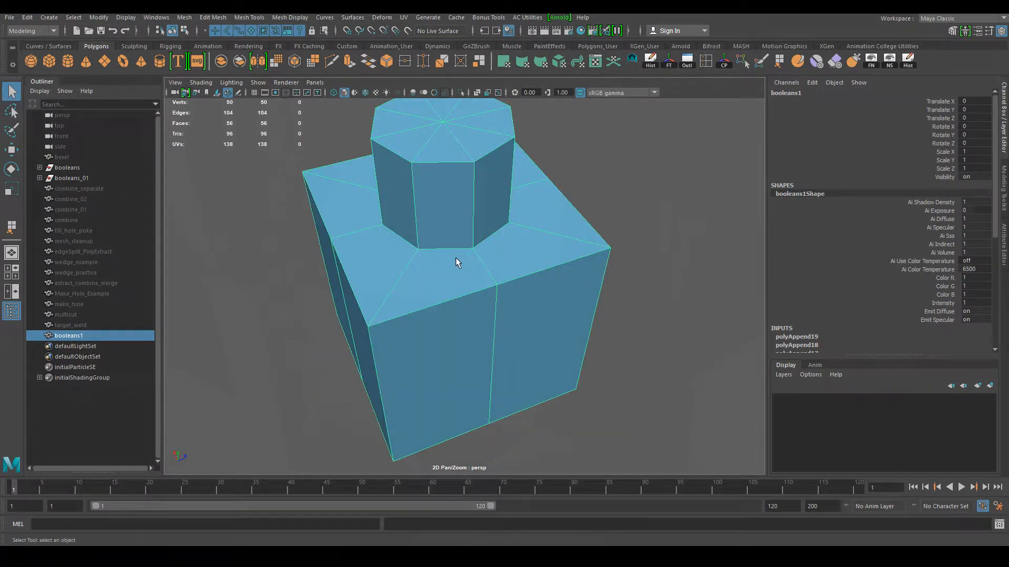
pyautogui.keyDown('alt'); pyautogui.moveTo(415, 288); pyautogui.dragTo(489, 242); pyautogui.keyUp('alt')
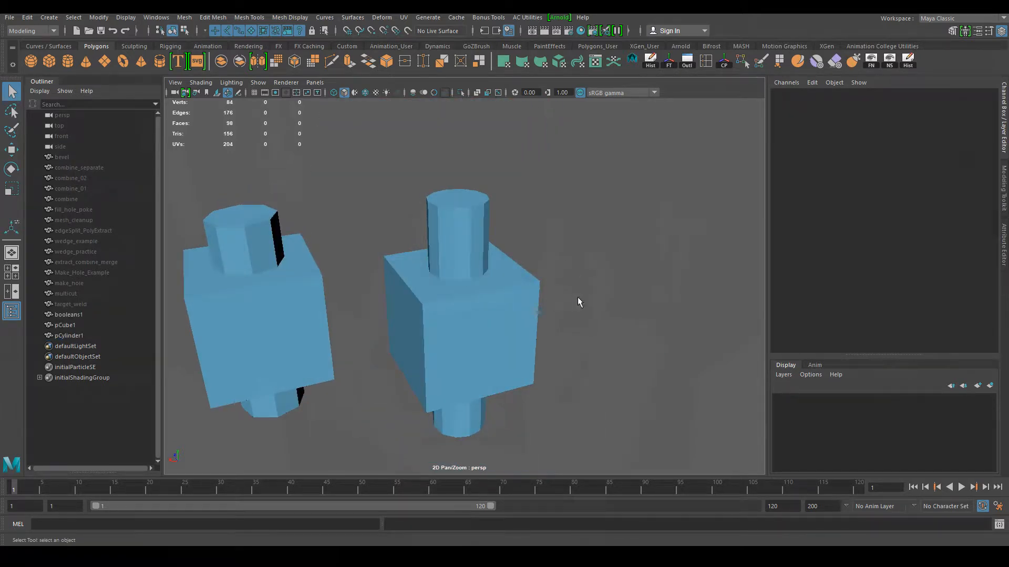
# Examine the second cube and the cylinder passing through it, selecting each object in turn
pyautogui.click(434, 252)
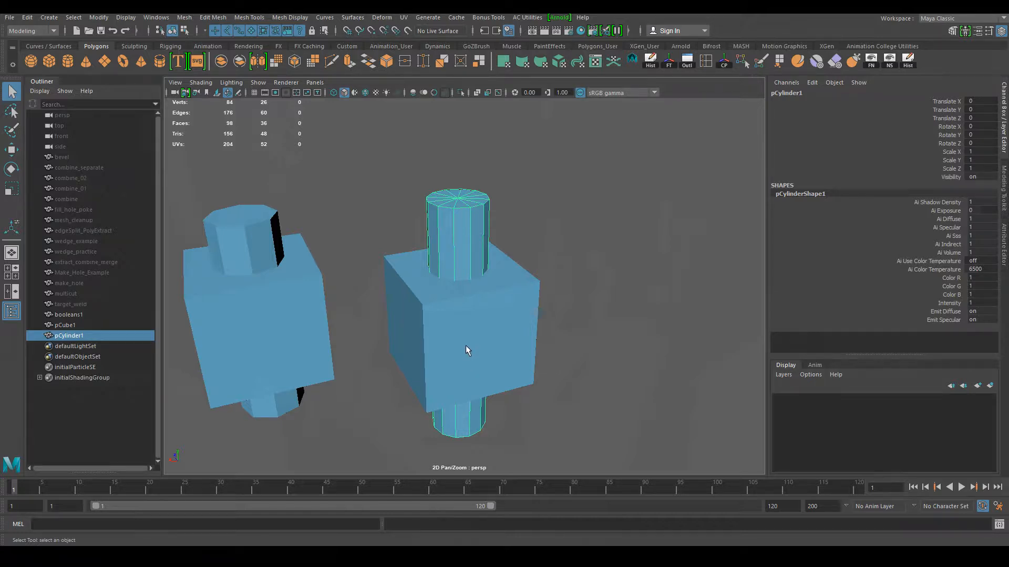
pyautogui.click(475, 344)
pyautogui.click(454, 251)
pyautogui.click(492, 342)
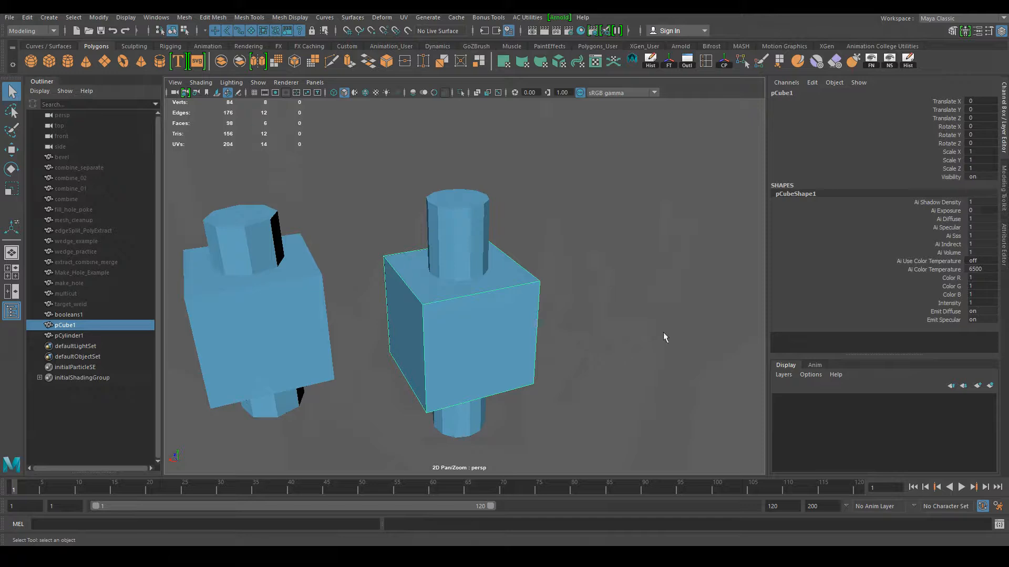
pyautogui.click(446, 229)
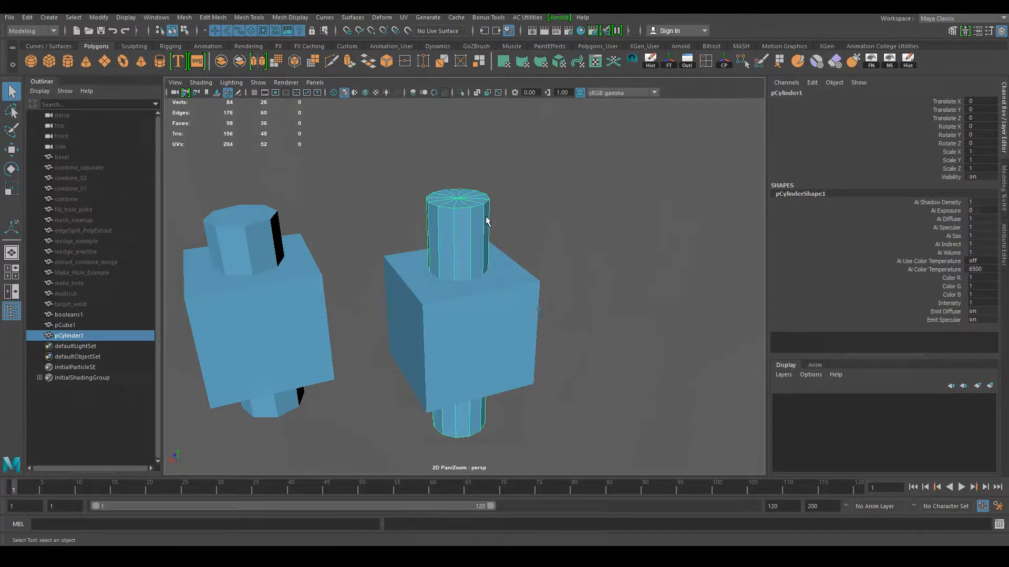
pyautogui.keyDown('alt'); pyautogui.moveTo(620, 313); pyautogui.dragTo(570, 334); pyautogui.keyUp('alt')
pyautogui.click(394, 257)
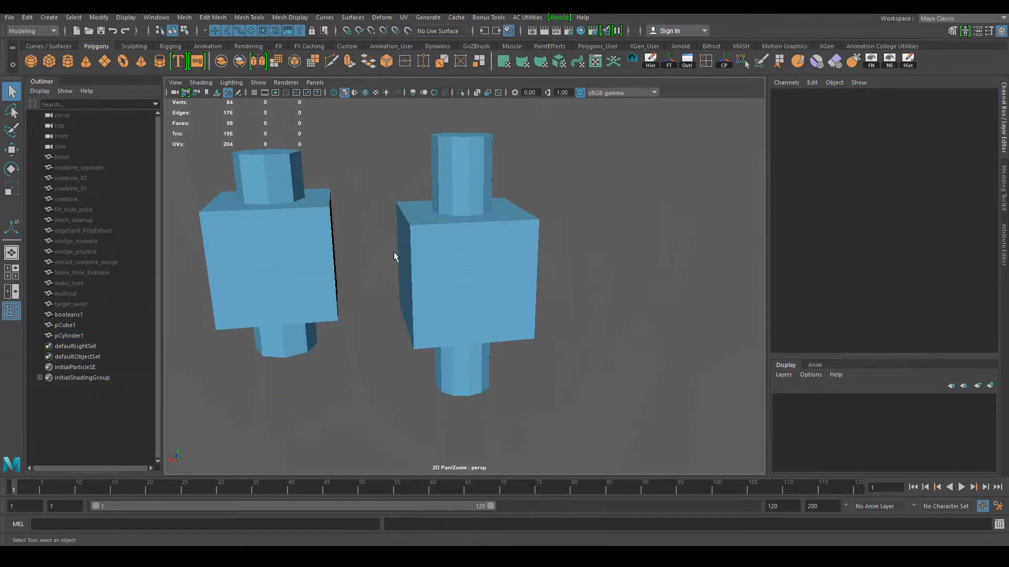
pyautogui.keyDown('alt'); pyautogui.moveTo(434, 249); pyautogui.dragTo(442, 257); pyautogui.keyUp('alt')
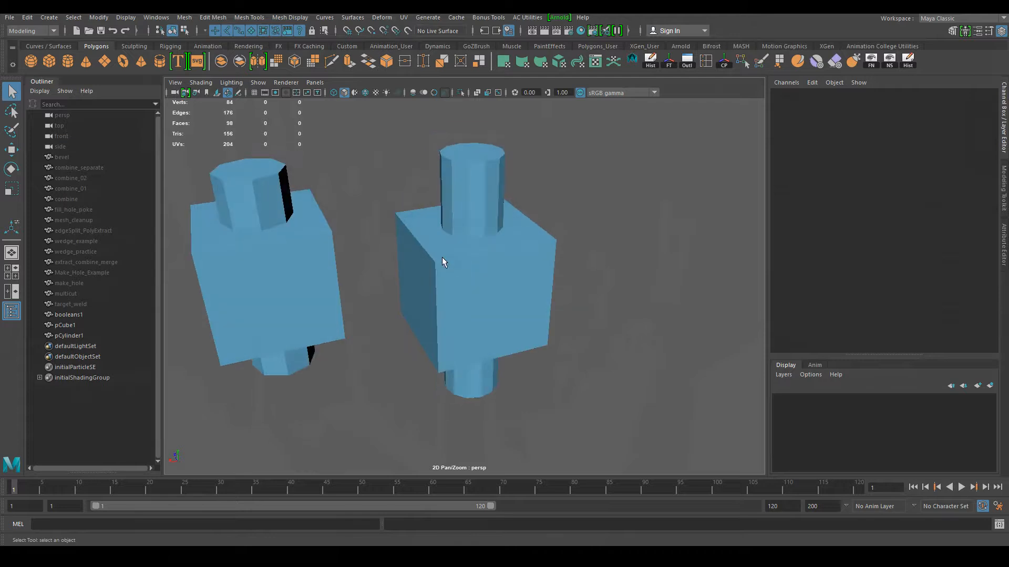
pyautogui.keyDown('alt'); pyautogui.moveTo(463, 336); pyautogui.dragTo(484, 346); pyautogui.keyUp('alt')
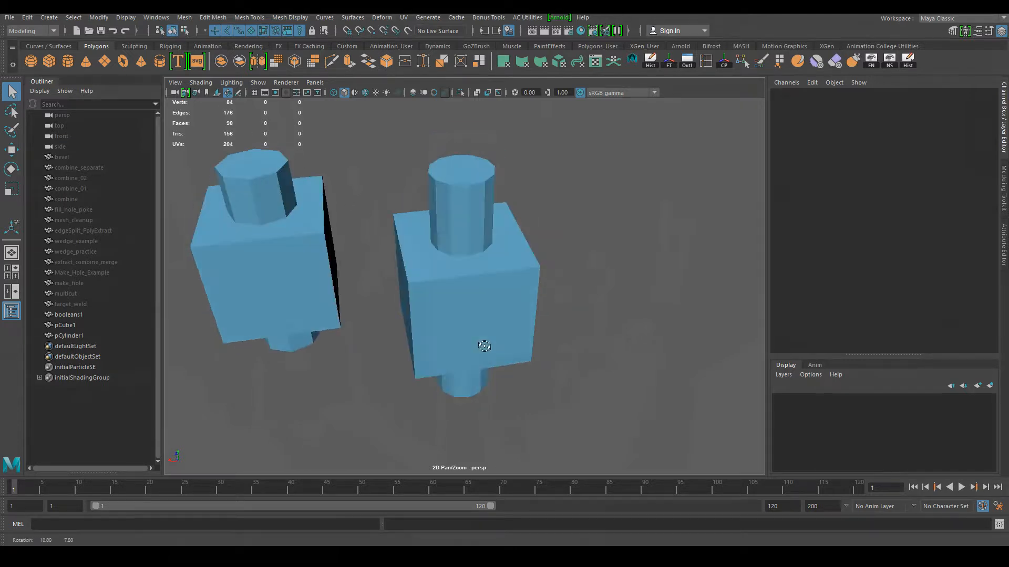
# Subtract the cylinder from the second cube with a Boolean Difference to cut a hole through it
pyautogui.click(480, 315)
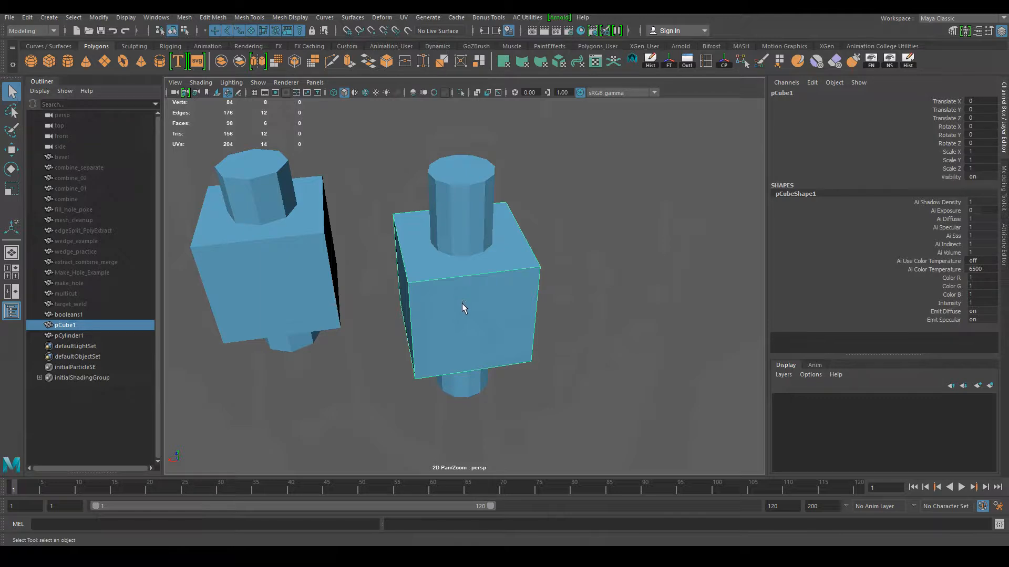
pyautogui.keyDown('shift'); pyautogui.click(458, 185); pyautogui.keyUp('shift')
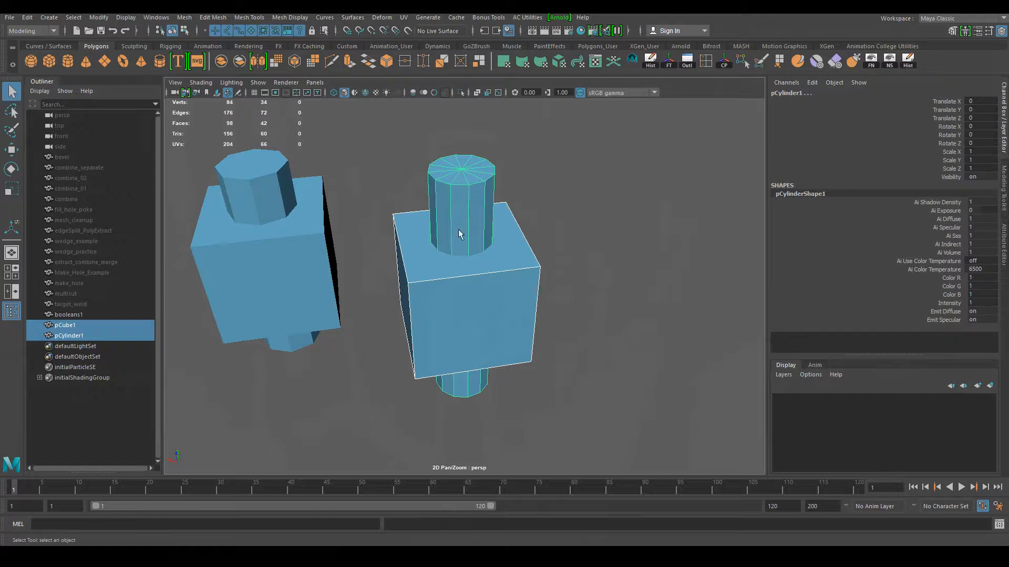
pyautogui.keyDown('alt'); pyautogui.moveTo(572, 237); pyautogui.dragTo(513, 279); pyautogui.keyUp('alt')
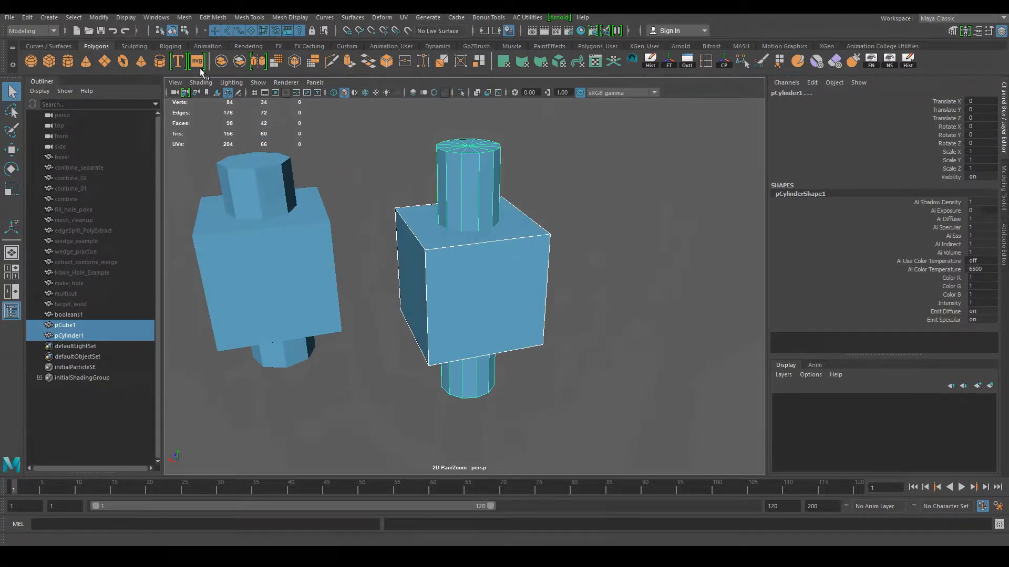
pyautogui.click(185, 17)
pyautogui.moveTo(263, 45)
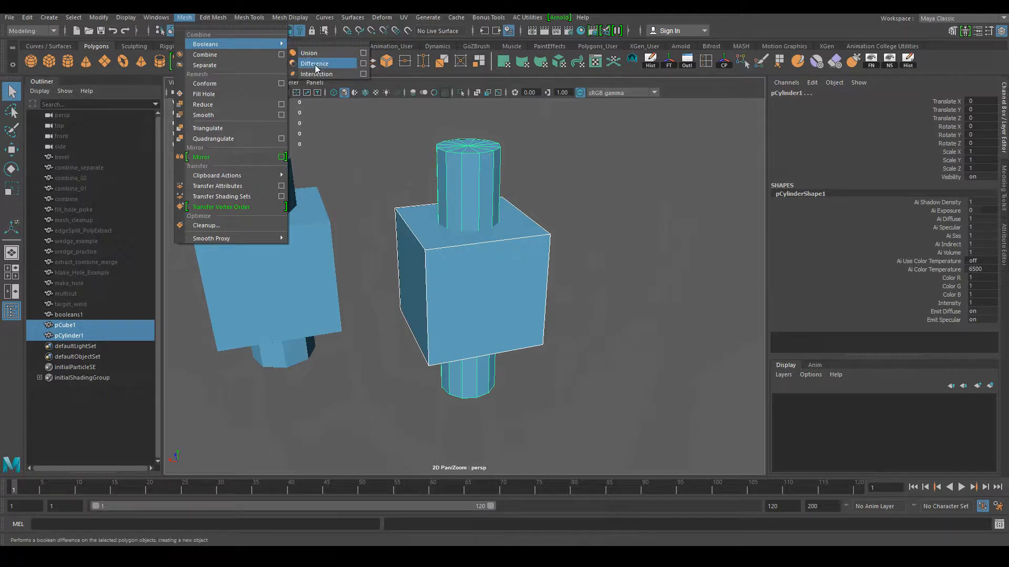
pyautogui.click(324, 64)
pyautogui.keyDown('alt'); pyautogui.moveTo(398, 154); pyautogui.dragTo(473, 260); pyautogui.keyUp('alt')
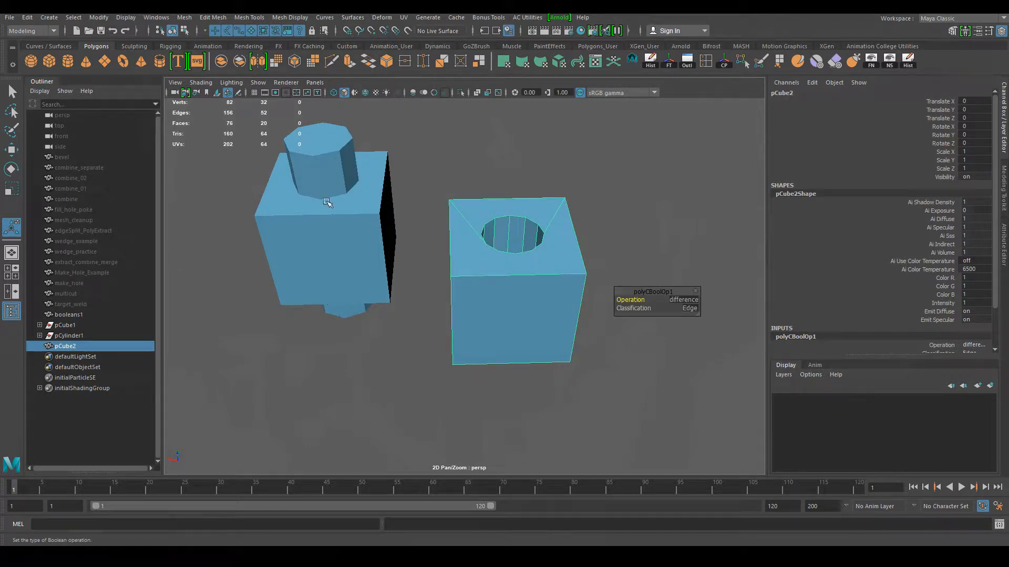
# Triangulate the smaller of the two top faces around the cube's hole
pyautogui.keyDown('alt'); pyautogui.moveTo(366, 273); pyautogui.dragTo(461, 305); pyautogui.keyUp('alt')
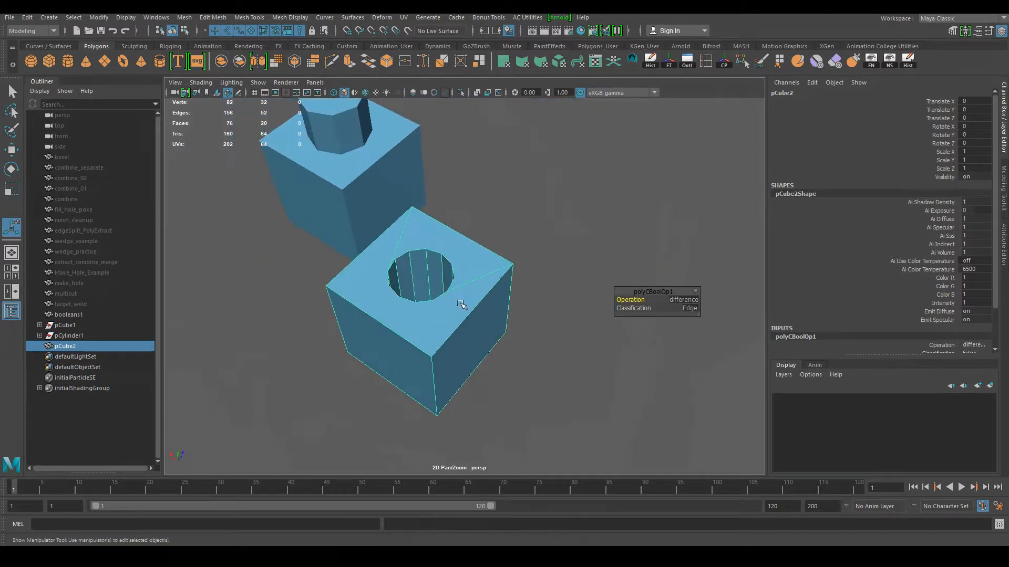
pyautogui.keyDown('alt'); pyautogui.moveTo(439, 274); pyautogui.dragTo(482, 353, button='right'); pyautogui.keyUp('alt')
pyautogui.keyDown('alt'); pyautogui.moveTo(482, 353); pyautogui.dragTo(464, 318); pyautogui.keyUp('alt')
pyautogui.keyDown('alt'); pyautogui.moveTo(464, 317); pyautogui.dragTo(533, 320, button='middle'); pyautogui.keyUp('alt')
pyautogui.rightClick(477, 202)
pyautogui.moveTo(478, 206); pyautogui.dragTo(478, 230, button='right')
pyautogui.click(482, 329)
pyautogui.keyDown('alt'); pyautogui.moveTo(481, 330); pyautogui.dragTo(369, 324); pyautogui.keyUp('alt')
pyautogui.click(184, 17)
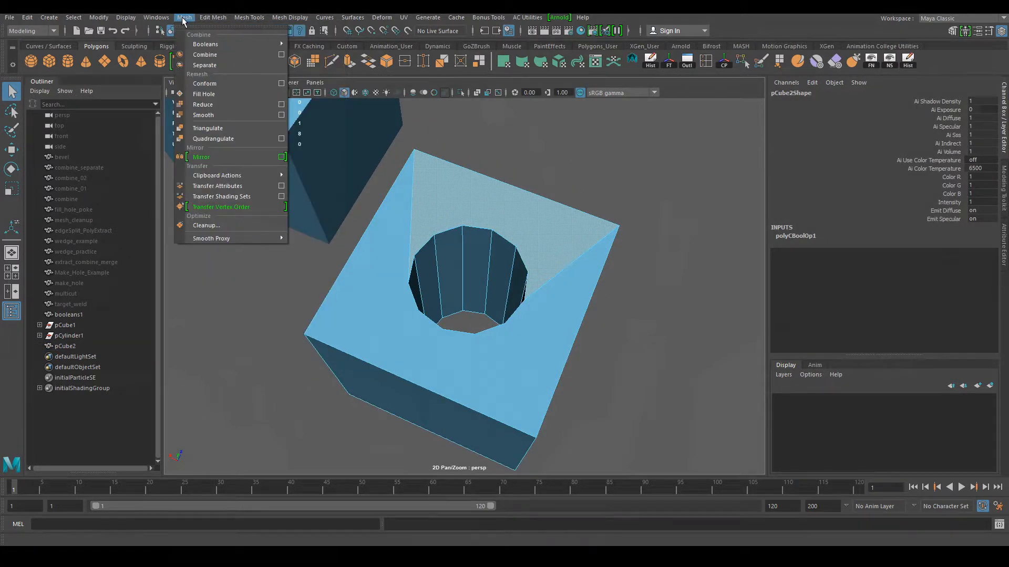
pyautogui.click(248, 127)
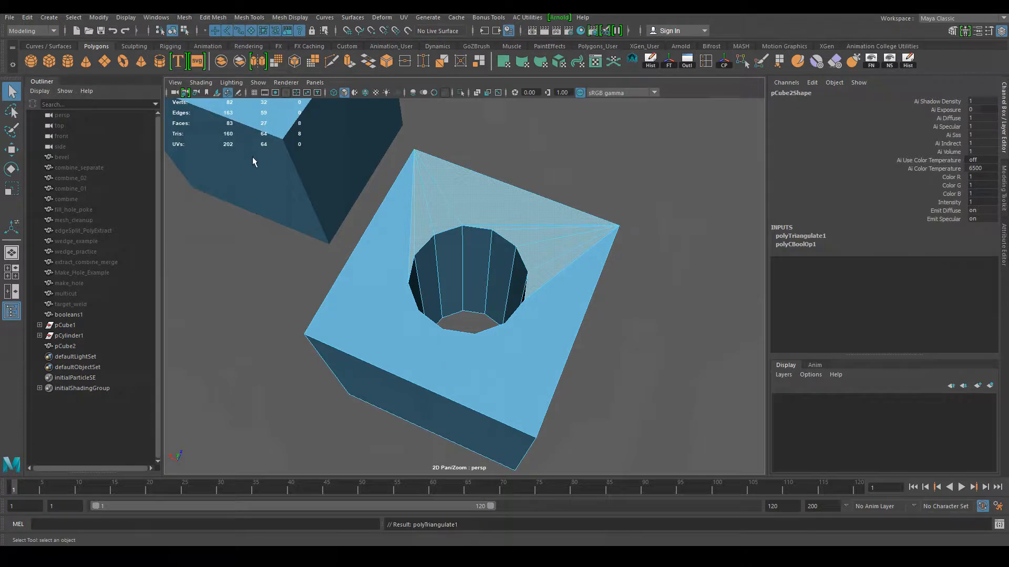
# Triangulate the larger remaining face around the hole on top of the second cube
pyautogui.keyDown('alt'); pyautogui.moveTo(659, 379); pyautogui.dragTo(646, 353); pyautogui.keyUp('alt')
pyautogui.click(673, 376)
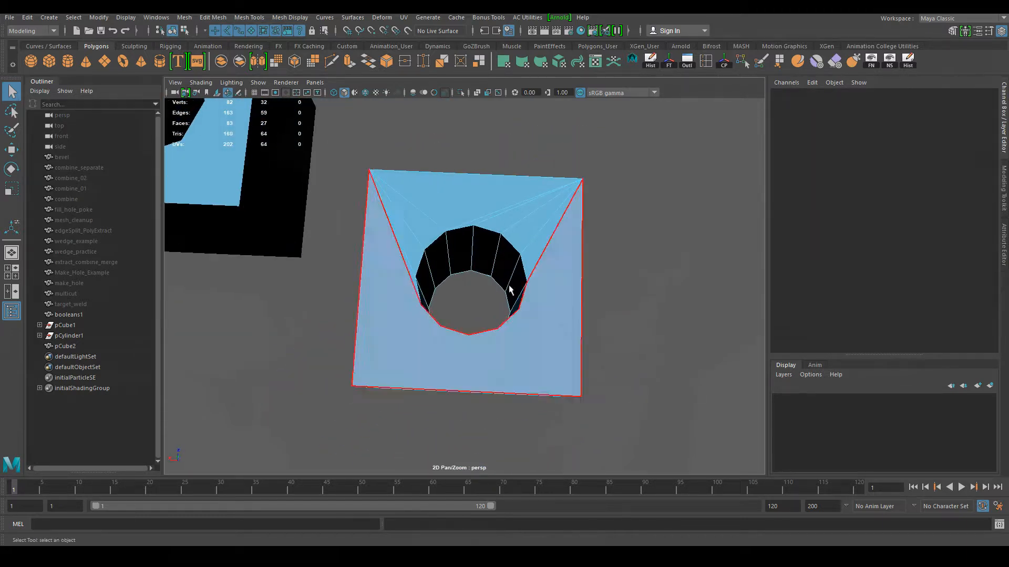
pyautogui.keyDown('alt'); pyautogui.moveTo(507, 249); pyautogui.dragTo(566, 228); pyautogui.keyUp('alt')
pyautogui.keyDown('alt'); pyautogui.moveTo(579, 321); pyautogui.dragTo(490, 325); pyautogui.keyUp('alt')
pyautogui.click(371, 219)
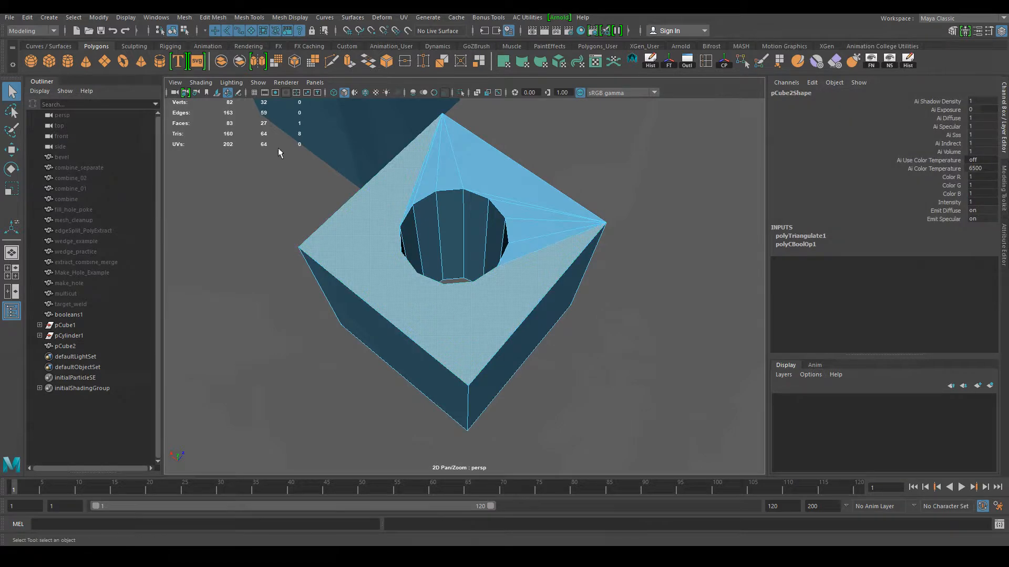
pyautogui.click(191, 16)
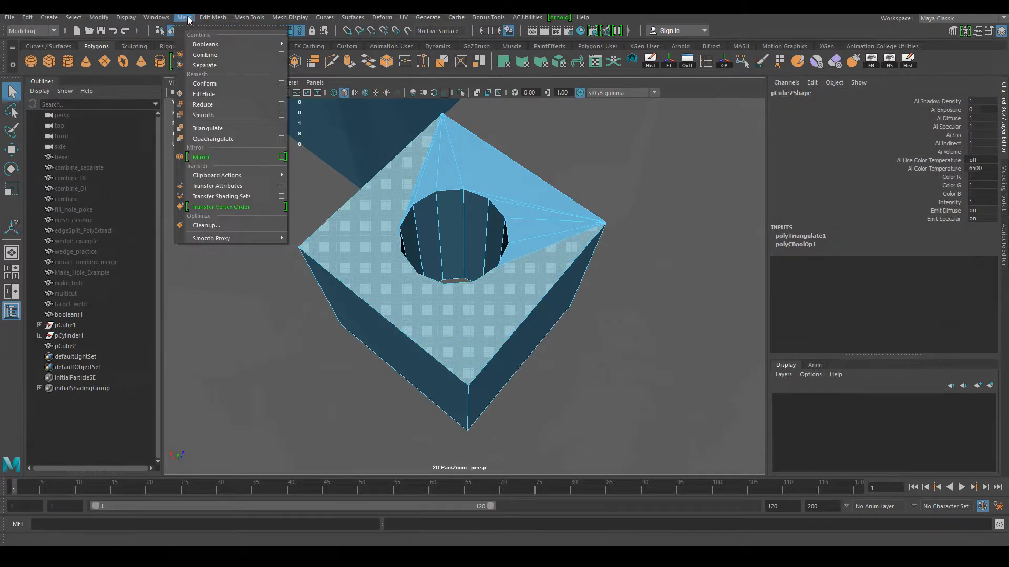
pyautogui.click(243, 130)
pyautogui.click(253, 303)
# Triangulate both faces around the hole on the underside of the cube
pyautogui.keyDown('alt'); pyautogui.moveTo(368, 383); pyautogui.dragTo(484, 288); pyautogui.keyUp('alt')
pyautogui.keyDown('alt'); pyautogui.moveTo(424, 395); pyautogui.dragTo(465, 308); pyautogui.keyUp('alt')
pyautogui.click(638, 346)
pyautogui.keyDown('alt'); pyautogui.moveTo(638, 345); pyautogui.dragTo(563, 213); pyautogui.keyUp('alt')
pyautogui.click(499, 260)
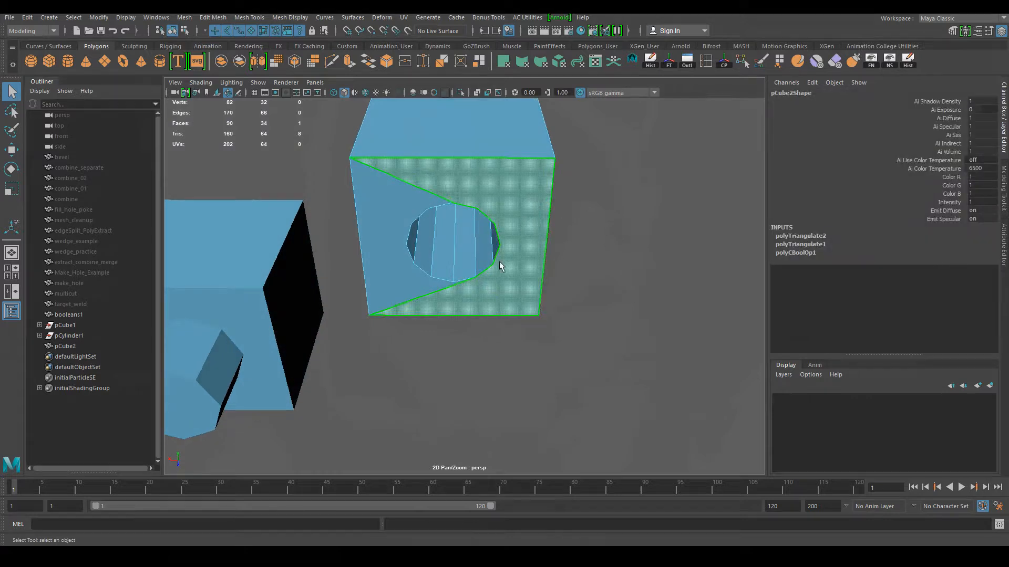
pyautogui.press('g')
pyautogui.click(390, 225)
pyautogui.press('g')
pyautogui.click(546, 368)
# Check the triangulated cube in smooth mesh preview from several angles and return to the unsmoothed display
pyautogui.keyDown('alt'); pyautogui.moveTo(546, 368); pyautogui.dragTo(421, 209); pyautogui.keyUp('alt')
pyautogui.keyDown('alt'); pyautogui.moveTo(560, 239); pyautogui.dragTo(420, 226); pyautogui.keyUp('alt')
pyautogui.press('3')
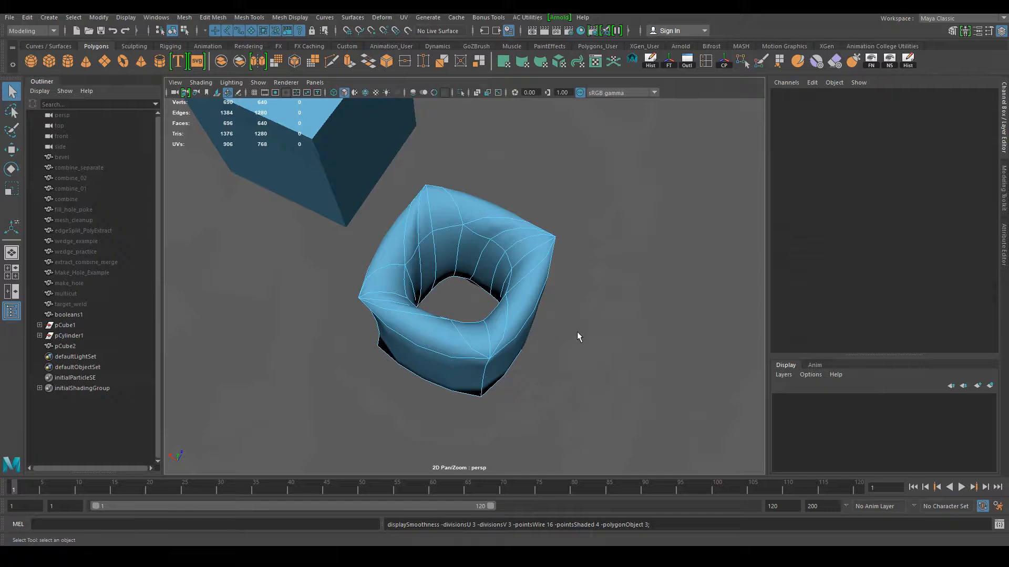
pyautogui.press('1')
pyautogui.keyDown('alt'); pyautogui.moveTo(591, 345); pyautogui.dragTo(592, 407); pyautogui.keyUp('alt')
pyautogui.press('3')
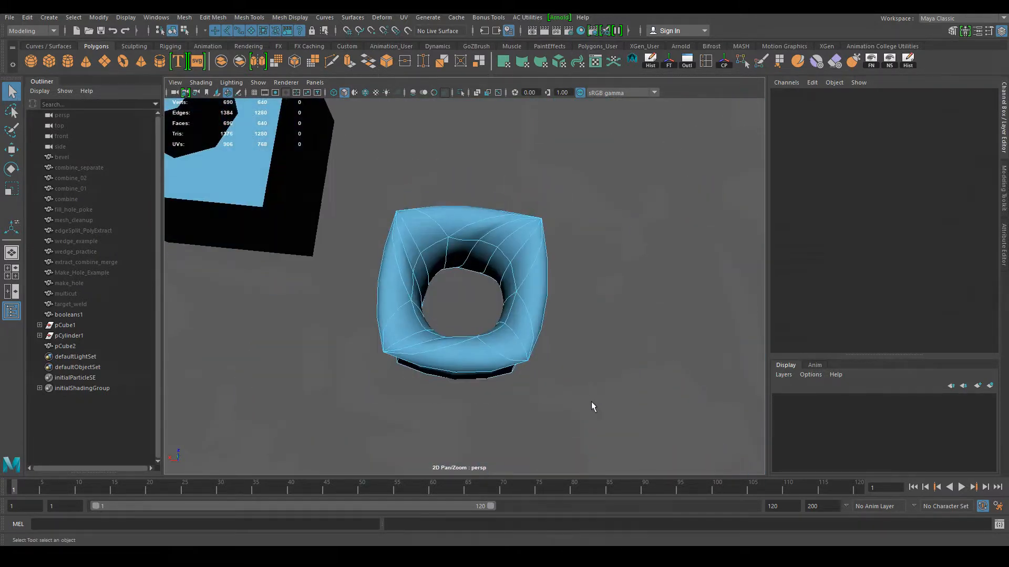
pyautogui.moveTo(547, 382)
pyautogui.keyDown('alt'); pyautogui.mouseDown()
pyautogui.moveTo(574, 338)
pyautogui.moveTo(550, 378)
pyautogui.mouseUp(); pyautogui.keyUp('alt')
pyautogui.press('1')
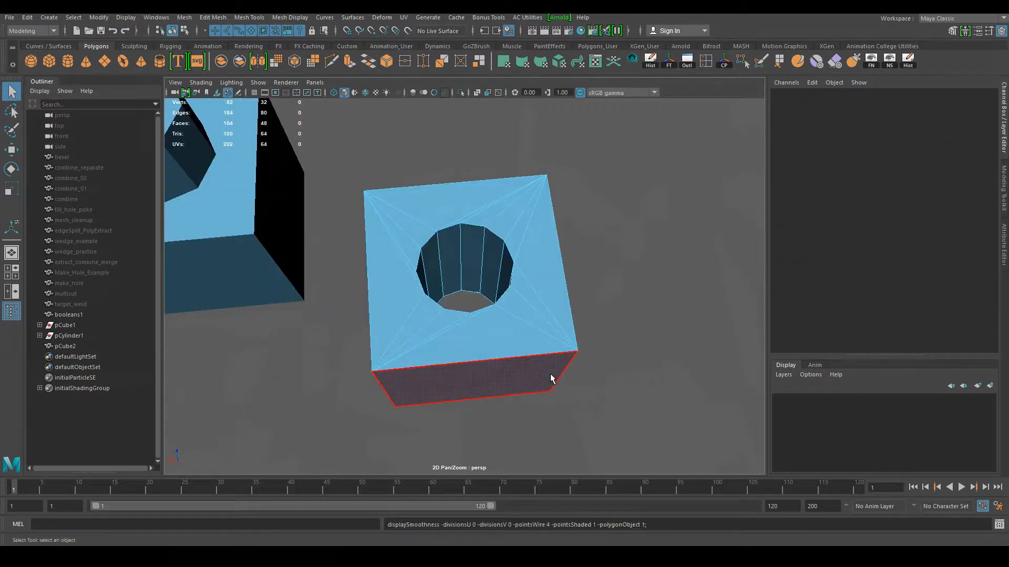
# Select a vertex on the hole's upper rim with the Move tool to examine the points around the opening
pyautogui.keyDown('alt'); pyautogui.moveTo(623, 386); pyautogui.dragTo(590, 356); pyautogui.keyUp('alt')
pyautogui.moveTo(451, 218); pyautogui.dragTo(455, 214, button='right')
pyautogui.click(456, 210)
pyautogui.press('w')
pyautogui.moveTo(457, 206); pyautogui.dragTo(482, 215)
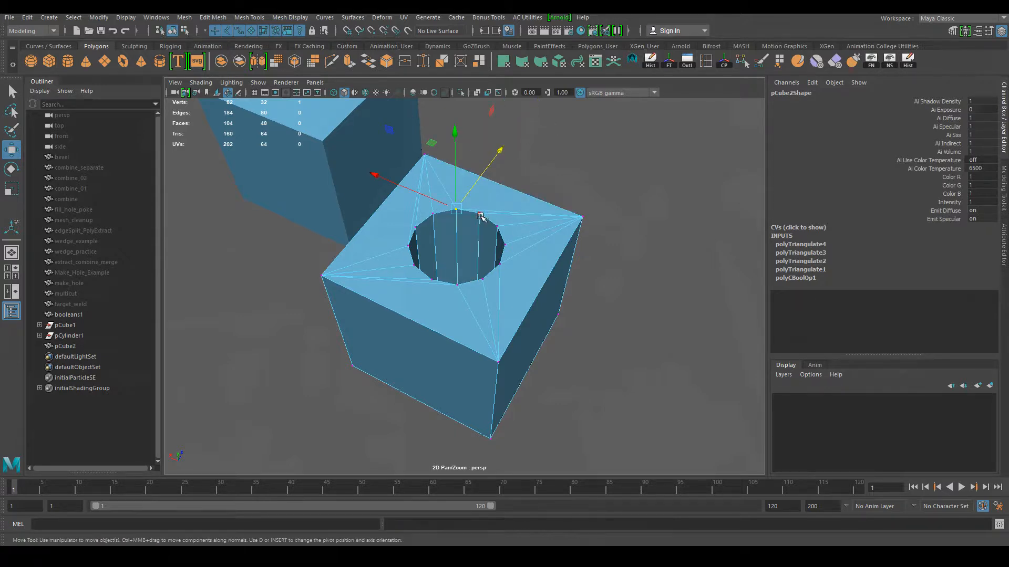
pyautogui.keyDown('alt'); pyautogui.moveTo(592, 275); pyautogui.dragTo(616, 327); pyautogui.keyUp('alt')
# Delete the cube with the hole and create a new polygon cube in its place, scaled uniformly to about 5.878
pyautogui.click(616, 327)
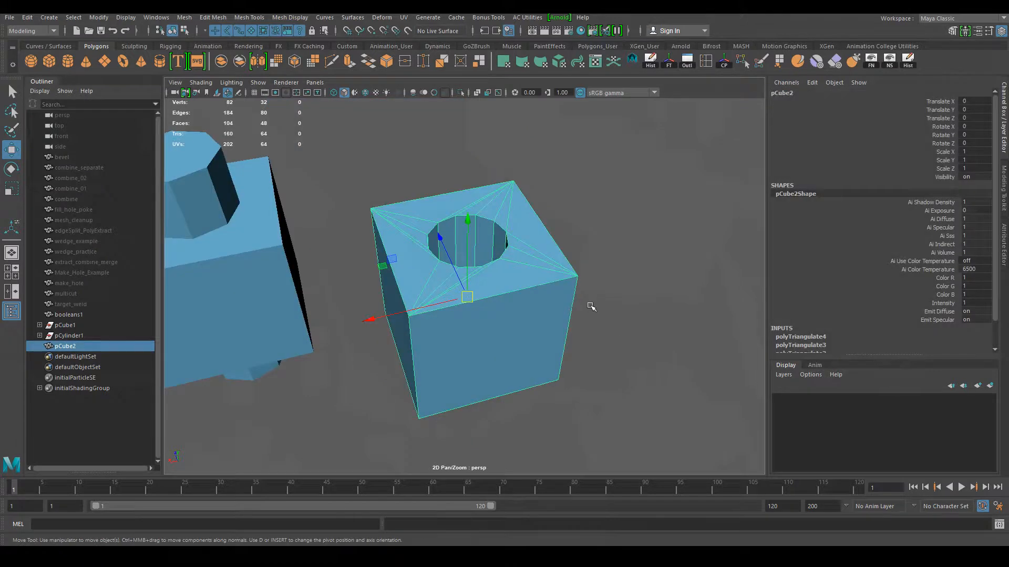
pyautogui.press('Delete')
pyautogui.click(49, 61)
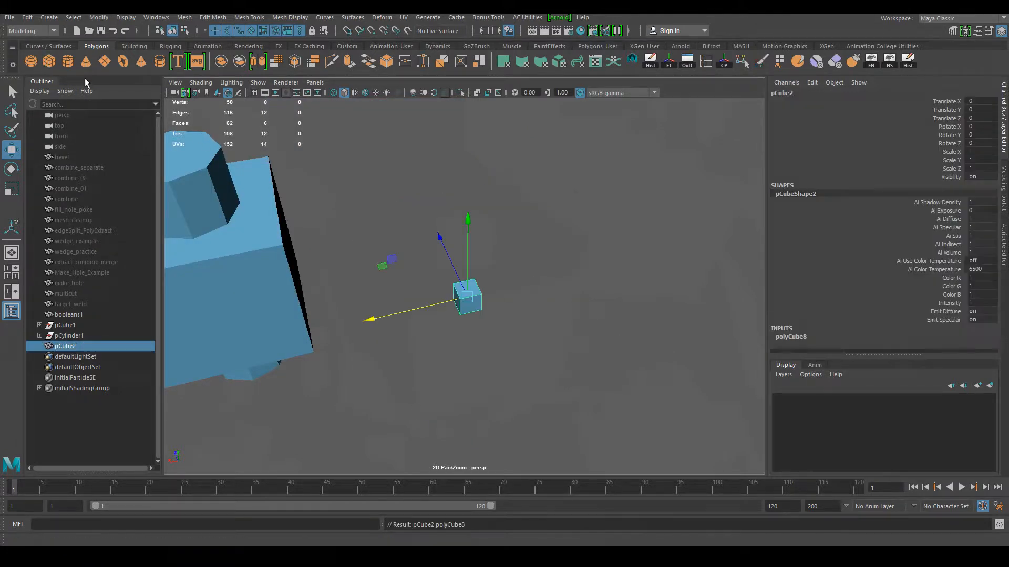
pyautogui.press('r')
pyautogui.moveTo(467, 297); pyautogui.dragTo(568, 366)
pyautogui.click(184, 18)
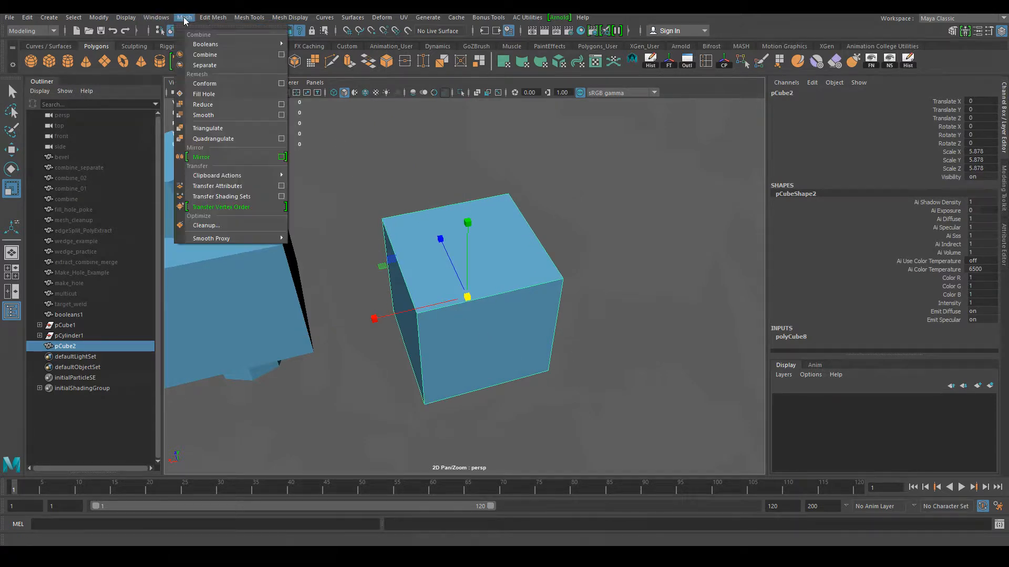
pyautogui.moveTo(202, 44)
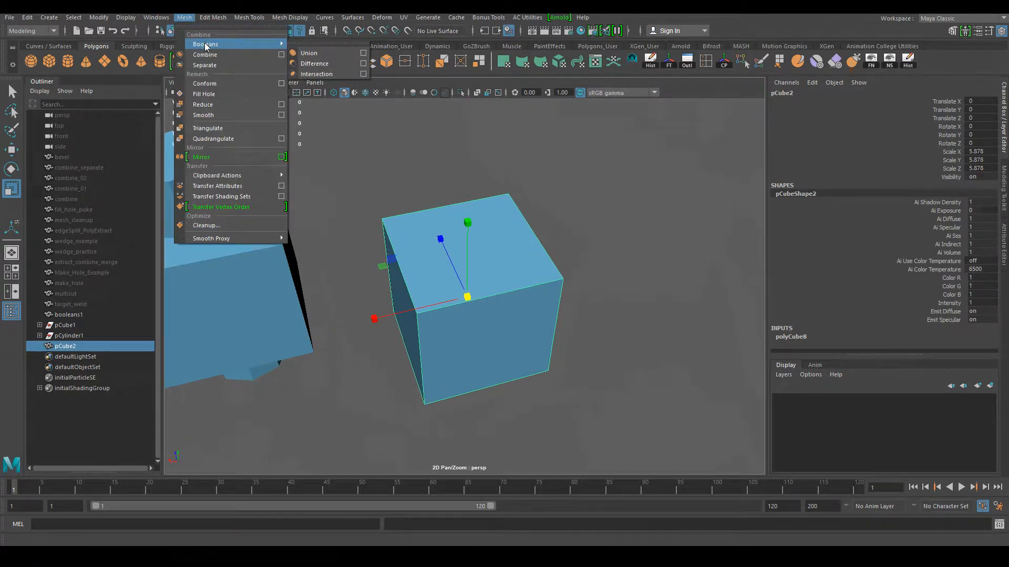
pyautogui.click(559, 232)
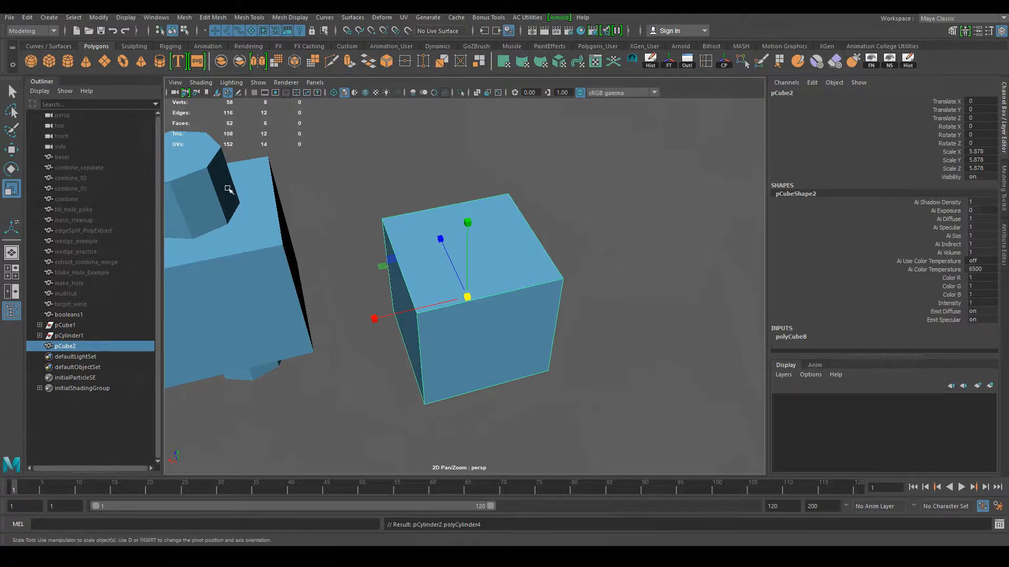
# Create a polygon cylinder through the cube's centre, scaled to about 1.528 in X and Z and 7.404 in Y
pyautogui.click(68, 62)
pyautogui.moveTo(468, 297); pyautogui.dragTo(489, 312)
pyautogui.moveTo(469, 221); pyautogui.dragTo(490, 151)
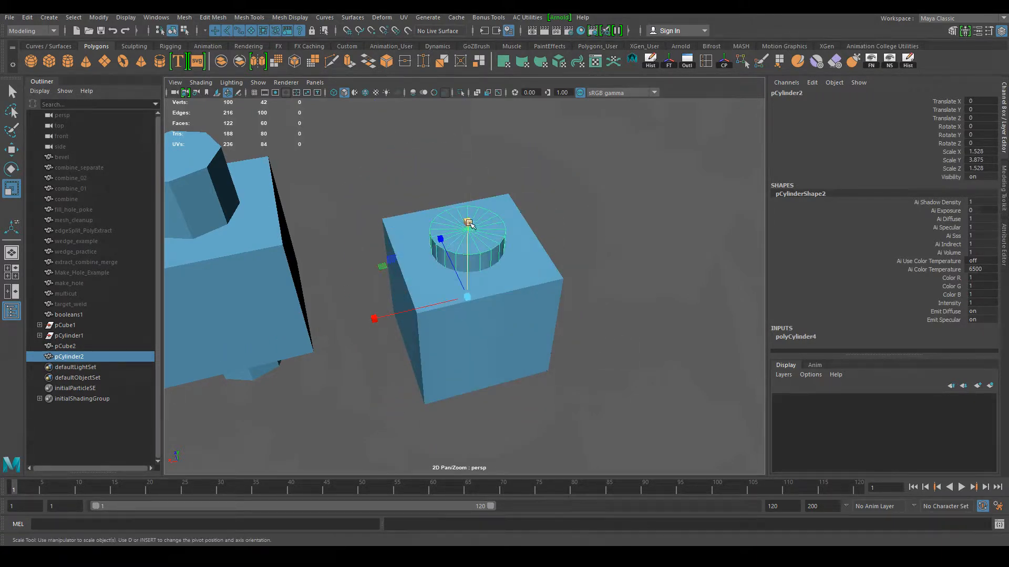
pyautogui.moveTo(470, 223); pyautogui.dragTo(490, 157)
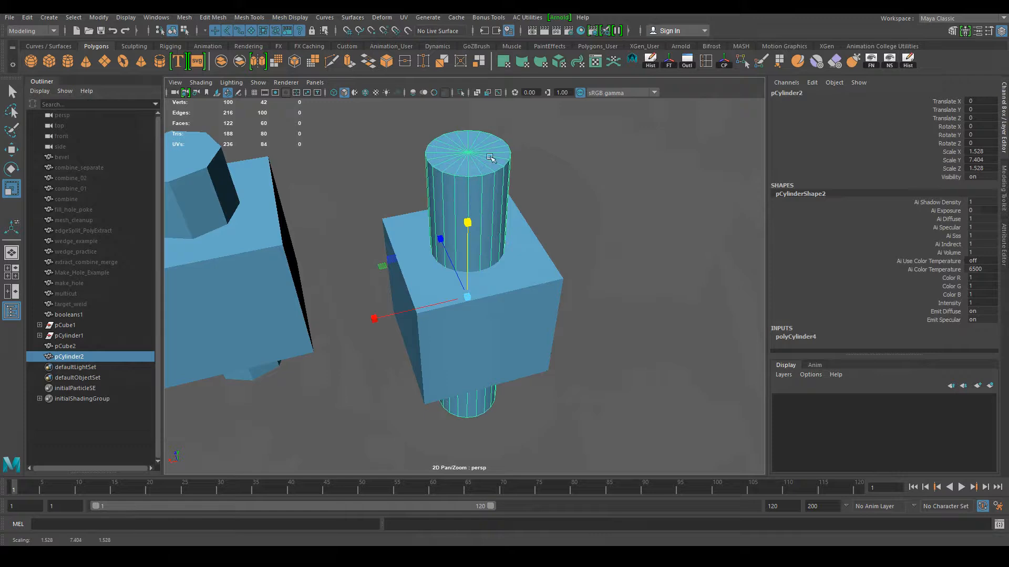
# Set the new cylinder's axis subdivisions to 12
pyautogui.click(806, 341)
pyautogui.scroll(-2, 993, 253)
pyautogui.click(972, 307)
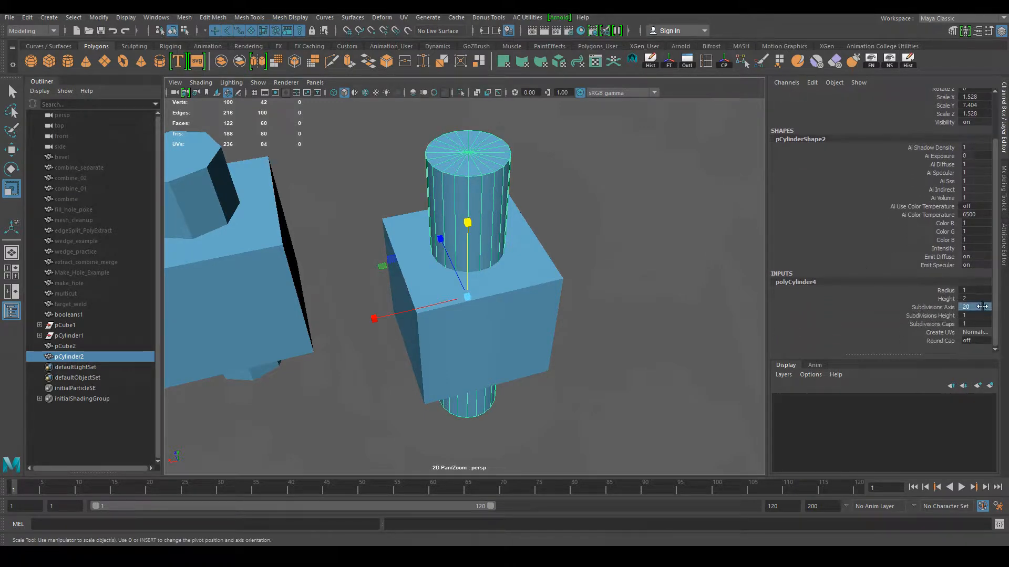
pyautogui.write('12')
pyautogui.press('Return')
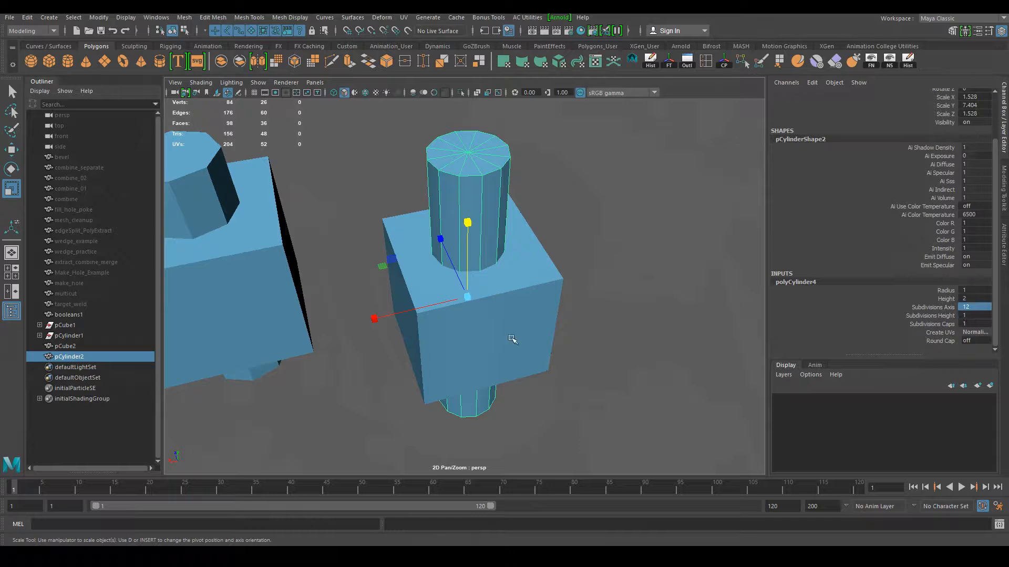
pyautogui.click(583, 308)
# Select the new cylinder and the cube together, delete their history and freeze their transformations
pyautogui.press('q')
pyautogui.click(461, 244)
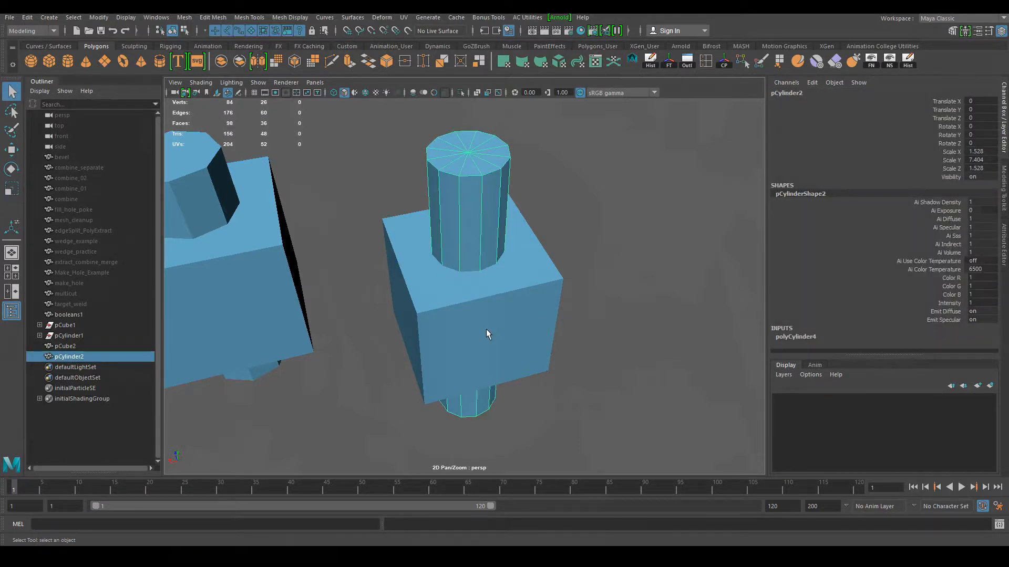
pyautogui.keyDown('shift'); pyautogui.click(487, 334); pyautogui.keyUp('shift')
pyautogui.keyDown('alt'); pyautogui.moveTo(475, 285); pyautogui.dragTo(585, 304); pyautogui.keyUp('alt')
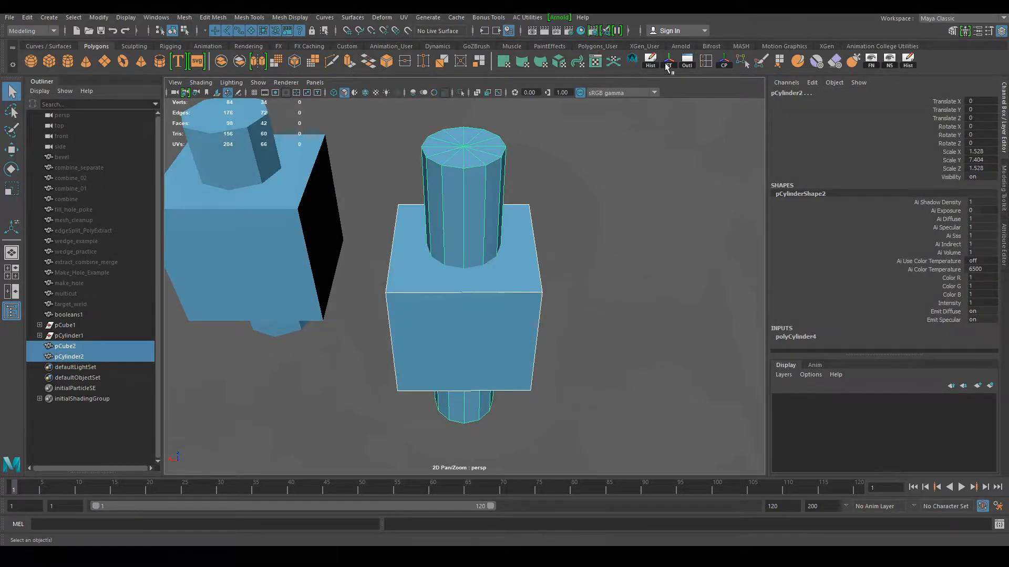
pyautogui.click(650, 61)
pyautogui.click(668, 62)
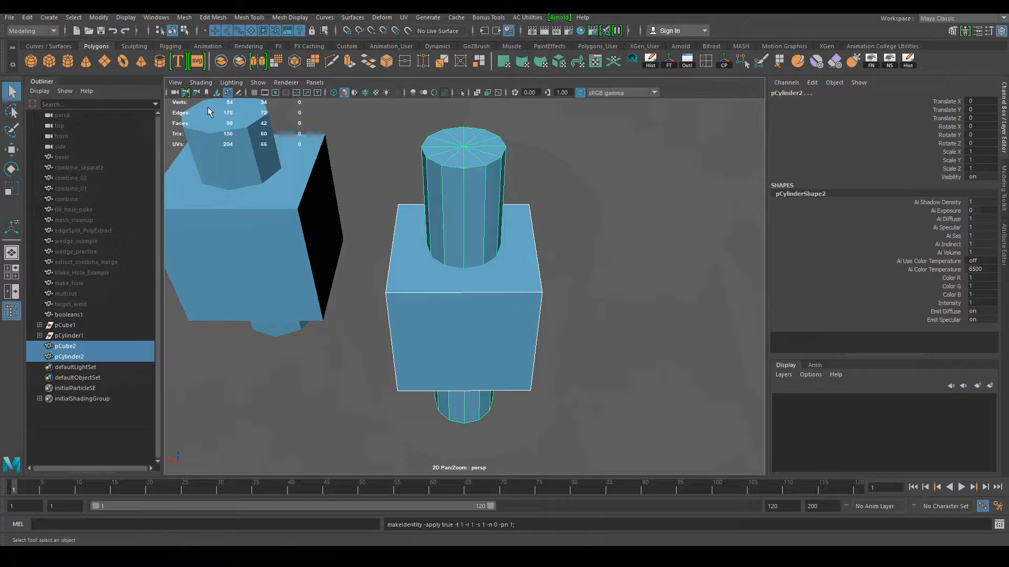
# Apply a Boolean Intersection to the cylinder and cube and inspect the remaining shape from several angles
pyautogui.click(185, 18)
pyautogui.moveTo(236, 45)
pyautogui.click(320, 74)
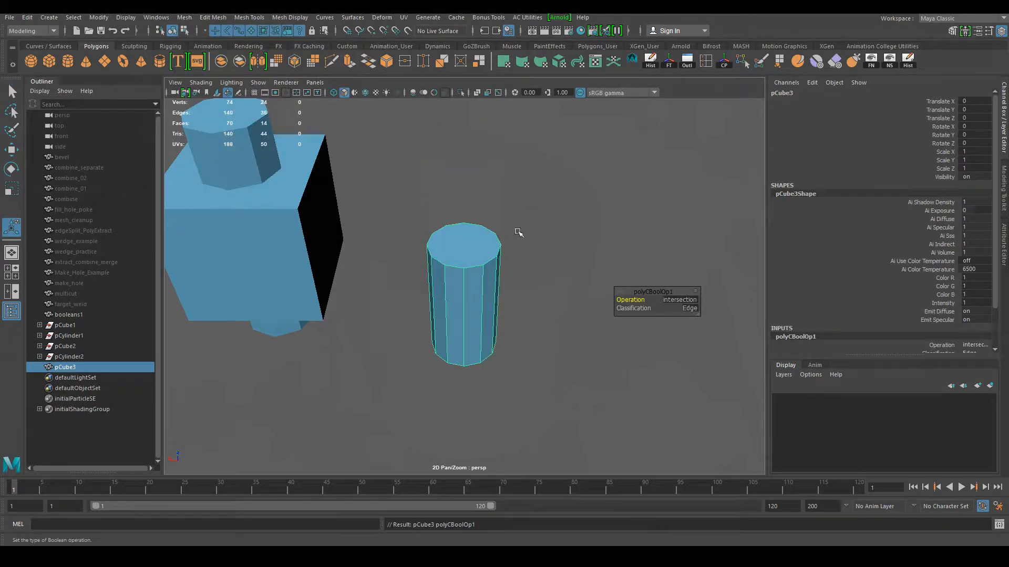
pyautogui.keyDown('alt'); pyautogui.moveTo(506, 364); pyautogui.dragTo(425, 300); pyautogui.keyUp('alt')
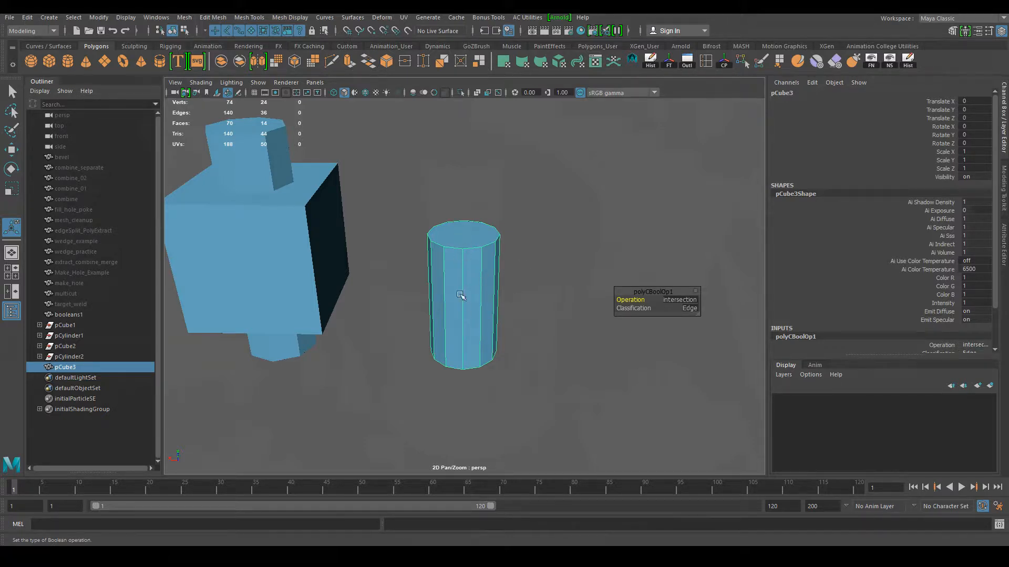
pyautogui.keyDown('alt'); pyautogui.moveTo(518, 263); pyautogui.dragTo(460, 271); pyautogui.keyUp('alt')
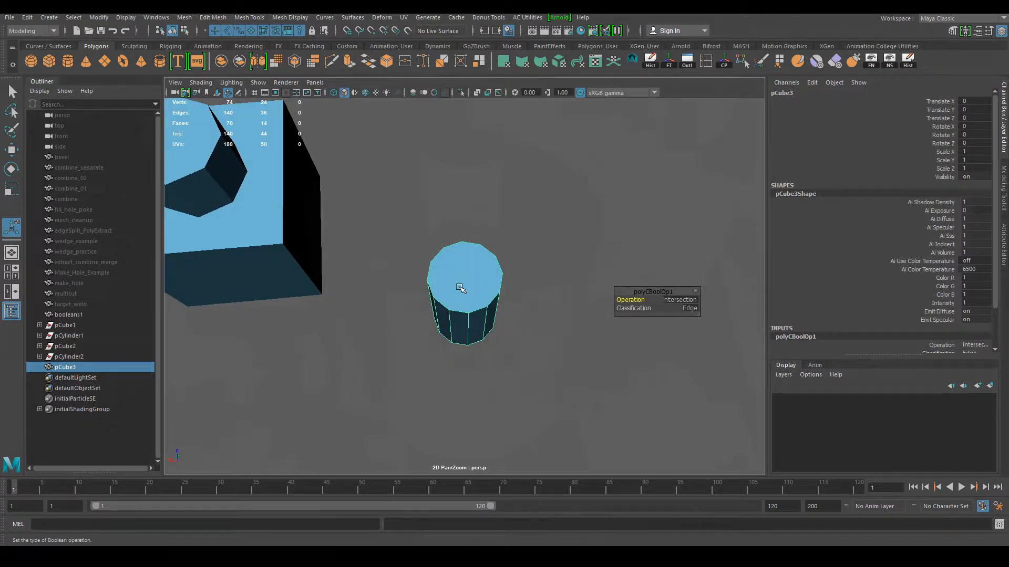
pyautogui.keyDown('alt'); pyautogui.moveTo(489, 299); pyautogui.dragTo(474, 390); pyautogui.keyUp('alt')
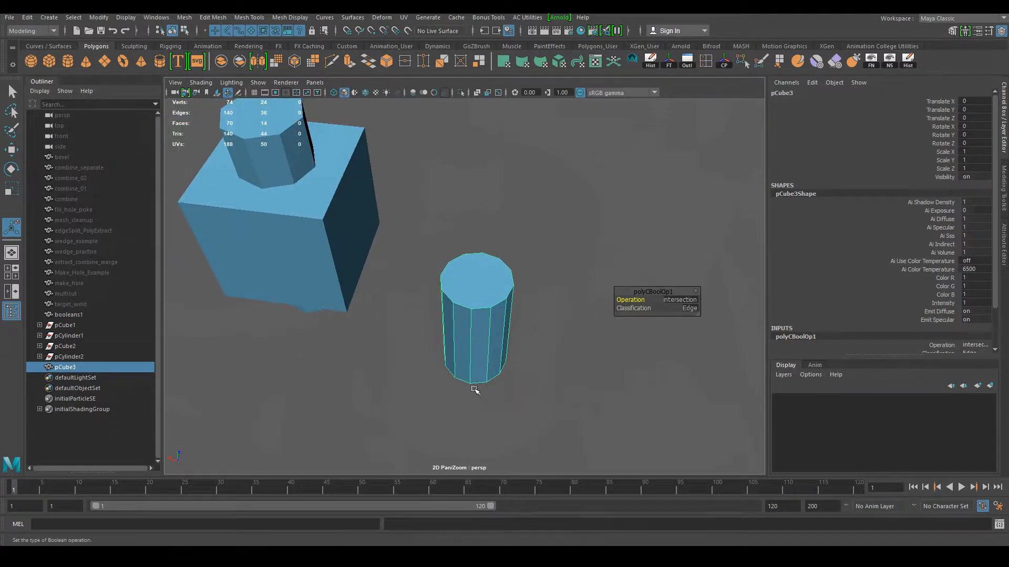
# Poke the top cap face of the intersected cylinder in face mode
pyautogui.click(471, 422)
pyautogui.click(474, 313)
pyautogui.rightClick(477, 308)
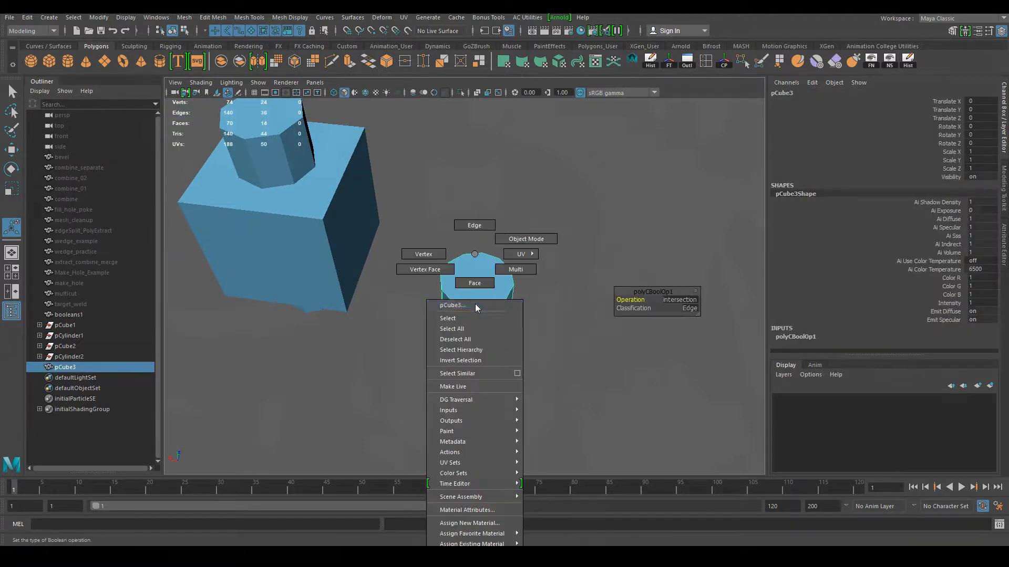
pyautogui.click(480, 283)
pyautogui.click(471, 279)
pyautogui.keyDown('alt'); pyautogui.moveTo(510, 376); pyautogui.dragTo(457, 273); pyautogui.keyUp('alt')
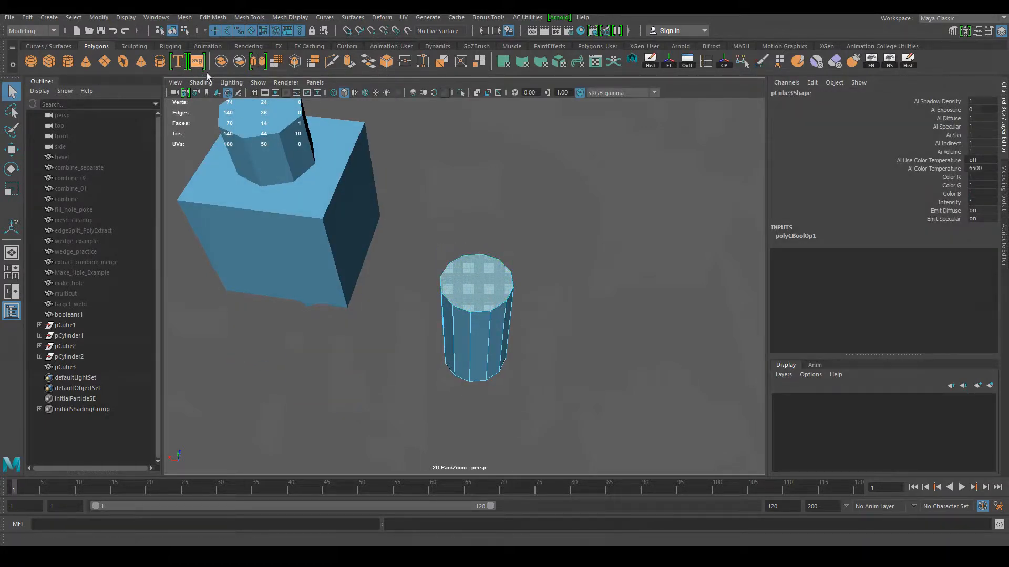
pyautogui.click(186, 18)
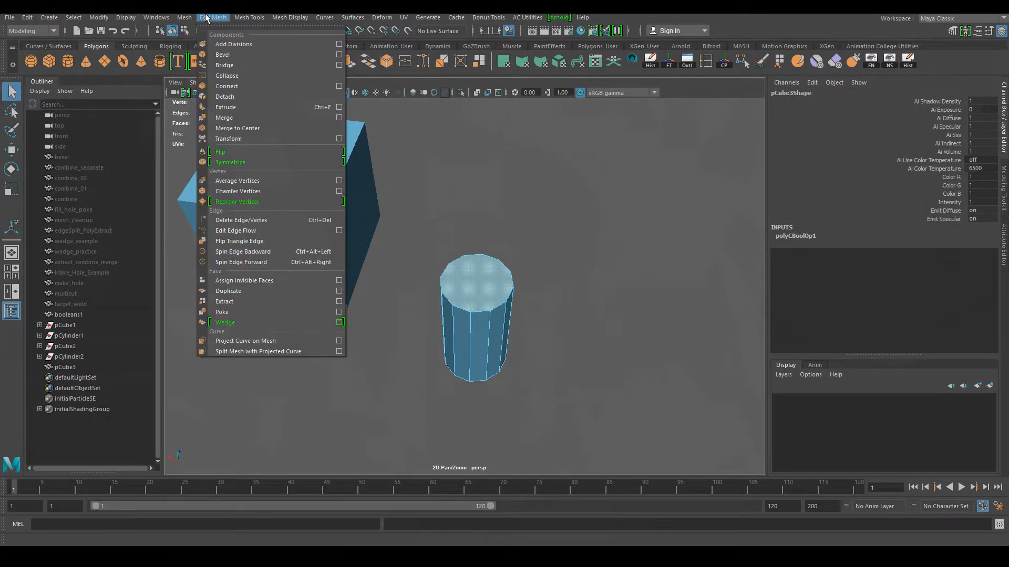
pyautogui.click(295, 311)
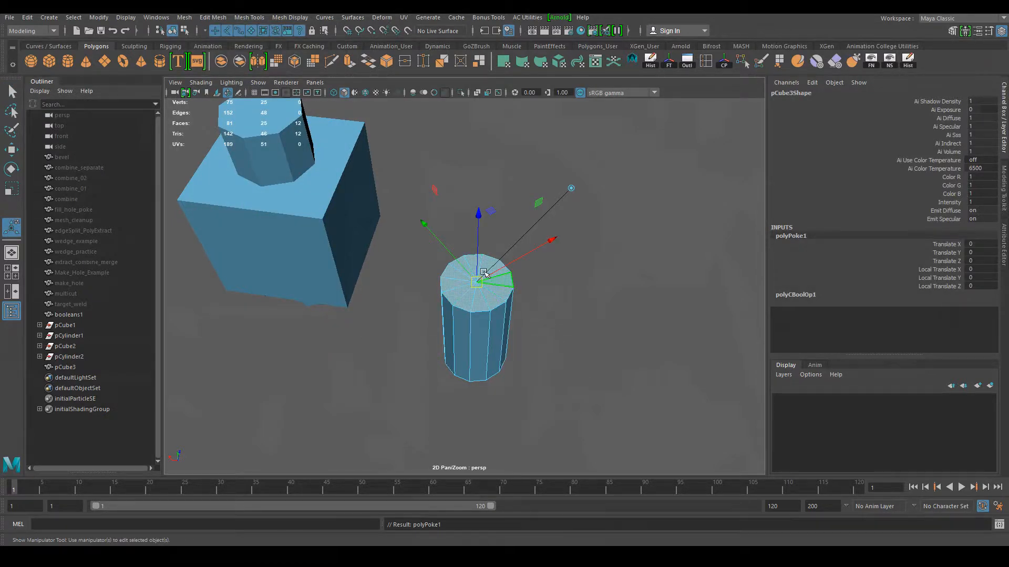
pyautogui.keyDown('alt'); pyautogui.moveTo(553, 393); pyautogui.dragTo(540, 295); pyautogui.keyUp('alt')
pyautogui.click(560, 353)
# Poke the bottom cap face of the intersected cylinder
pyautogui.keyDown('alt'); pyautogui.moveTo(560, 354); pyautogui.dragTo(520, 420); pyautogui.keyUp('alt')
pyautogui.click(479, 268)
pyautogui.moveTo(464, 283)
pyautogui.keyDown('alt'); pyautogui.mouseDown()
pyautogui.moveTo(533, 335)
pyautogui.moveTo(469, 289)
pyautogui.mouseUp(); pyautogui.keyUp('alt')
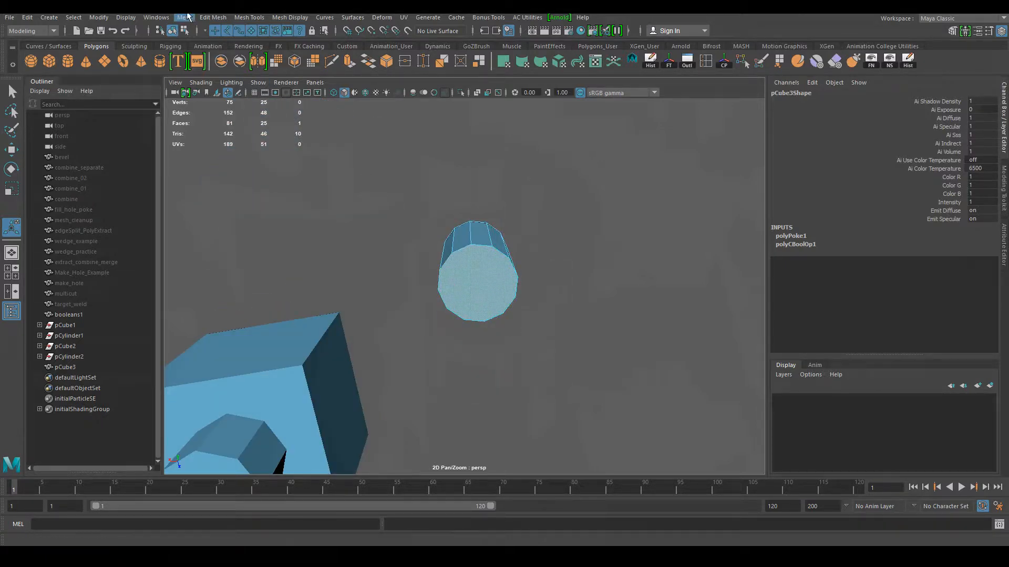
pyautogui.click(213, 17)
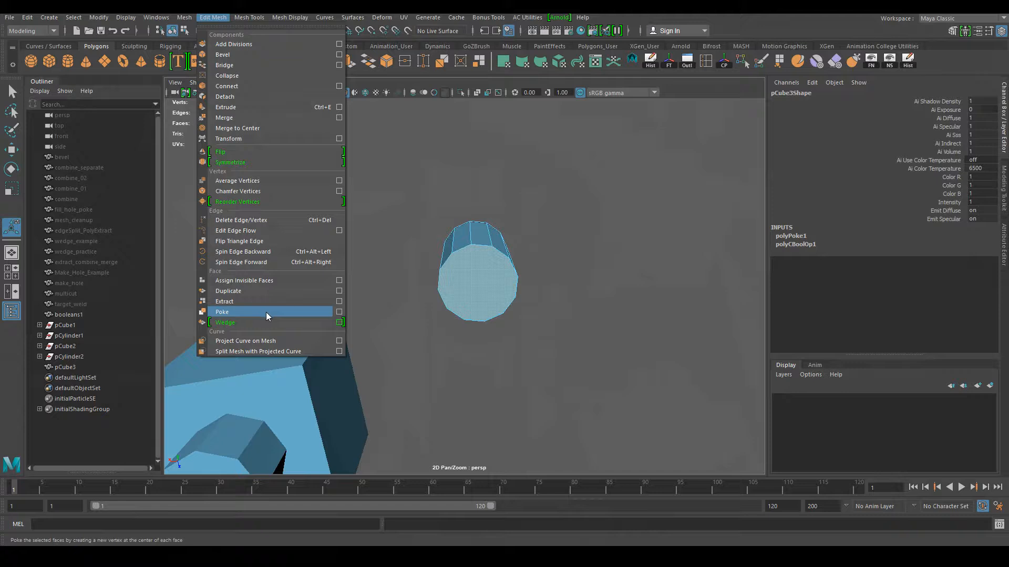
pyautogui.click(273, 312)
pyautogui.keyDown('alt'); pyautogui.moveTo(551, 347); pyautogui.dragTo(549, 410); pyautogui.keyUp('alt')
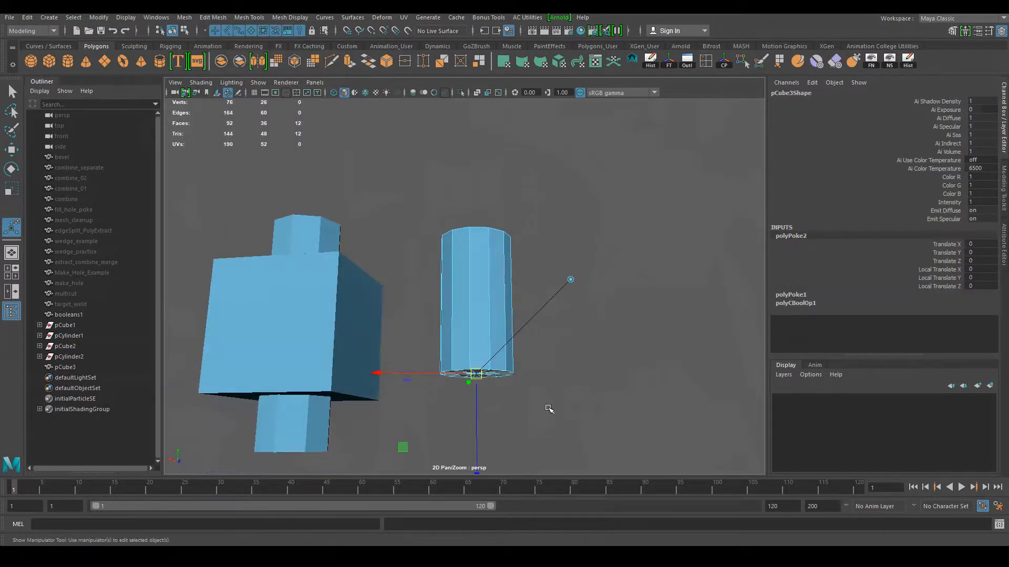
# Return the poked cylinder to object mode and delete it, along with the booleans1 mesh beside it
pyautogui.click(549, 410)
pyautogui.keyDown('alt'); pyautogui.moveTo(540, 344); pyautogui.dragTo(537, 319, button='middle'); pyautogui.keyUp('alt')
pyautogui.keyDown('alt'); pyautogui.moveTo(538, 320); pyautogui.dragTo(516, 295); pyautogui.keyUp('alt')
pyautogui.moveTo(497, 255); pyautogui.dragTo(568, 235, button='right')
pyautogui.click(567, 274)
pyautogui.click(523, 317)
pyautogui.keyDown('alt'); pyautogui.moveTo(598, 382); pyautogui.dragTo(566, 357); pyautogui.keyUp('alt')
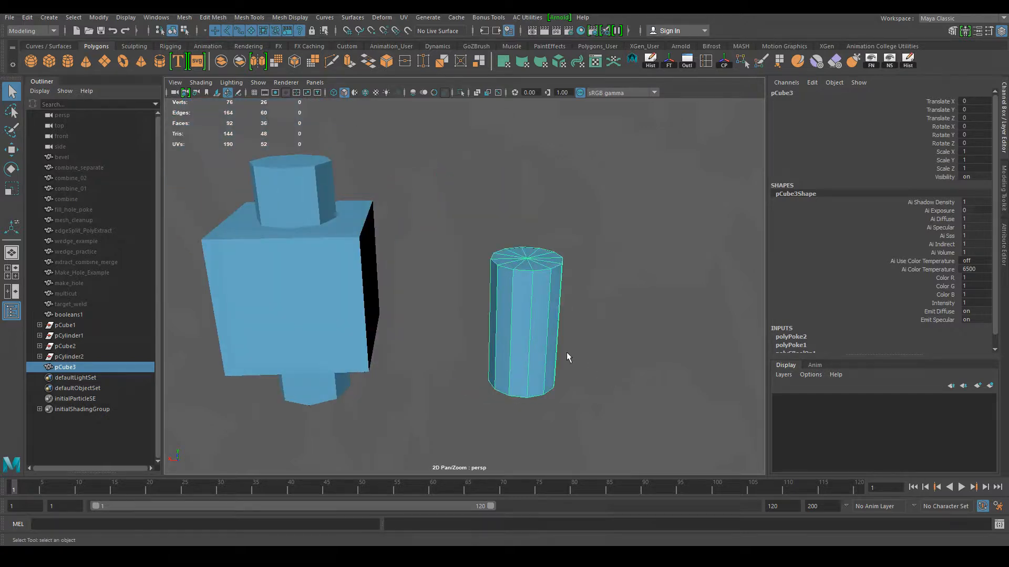
pyautogui.press('Delete')
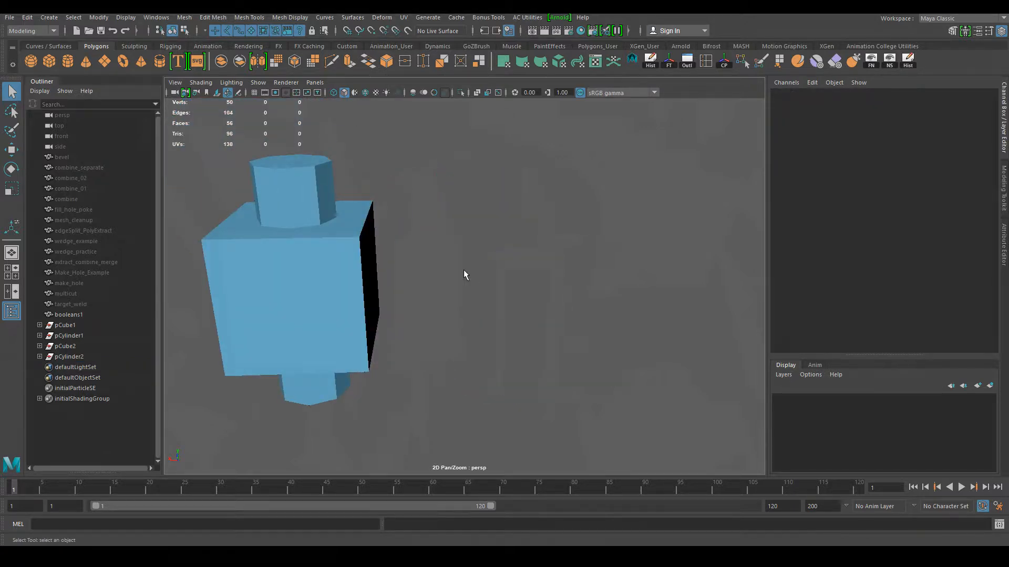
pyautogui.click(330, 297)
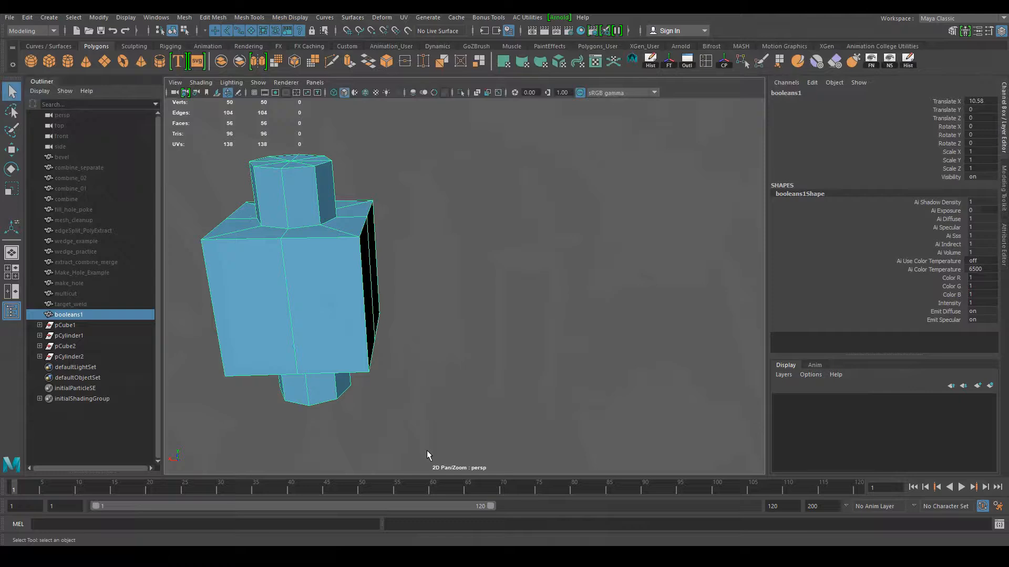
pyautogui.press('Delete')
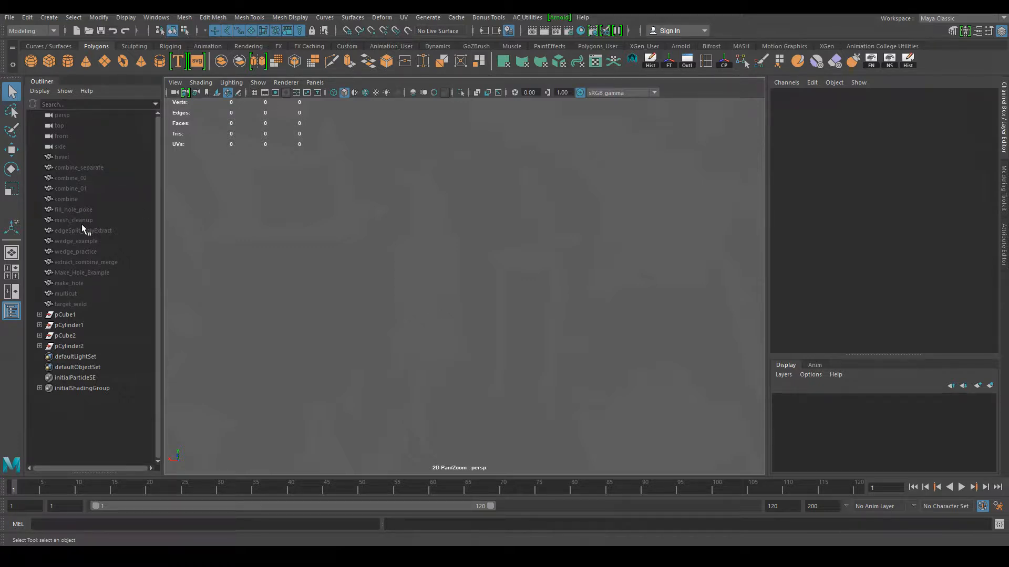
# Unhide the combine_separate, combine_02, combine_01 and combine meshes and bring them into view
pyautogui.click(103, 167)
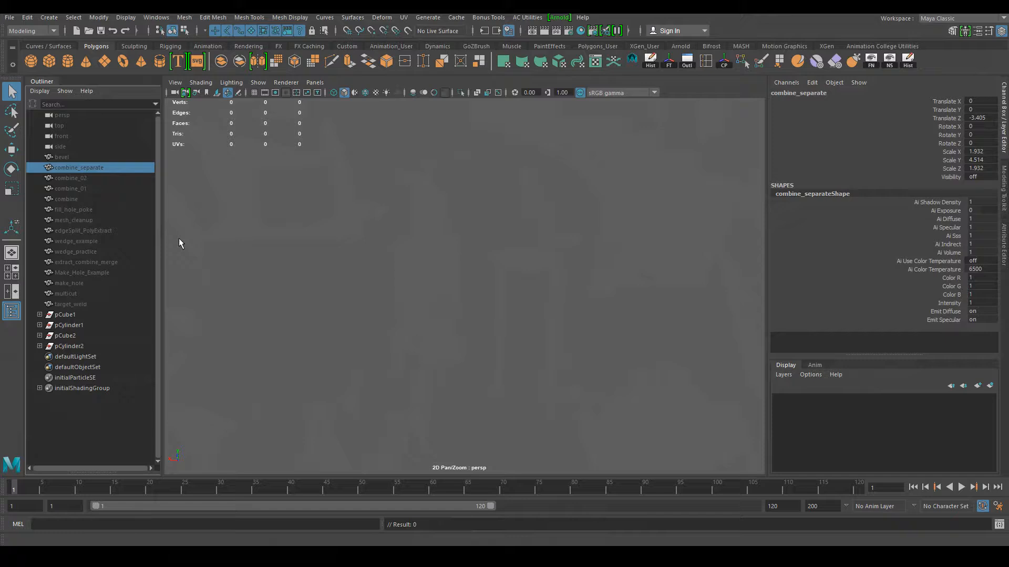
pyautogui.keyDown('shift'); pyautogui.click(99, 199); pyautogui.keyUp('shift')
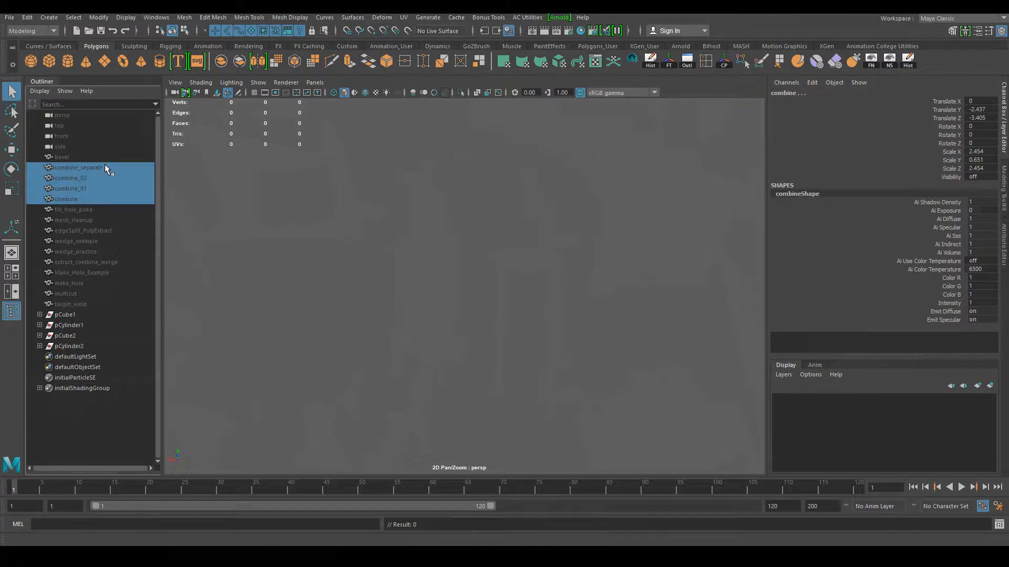
pyautogui.hotkey('shift', 'h')
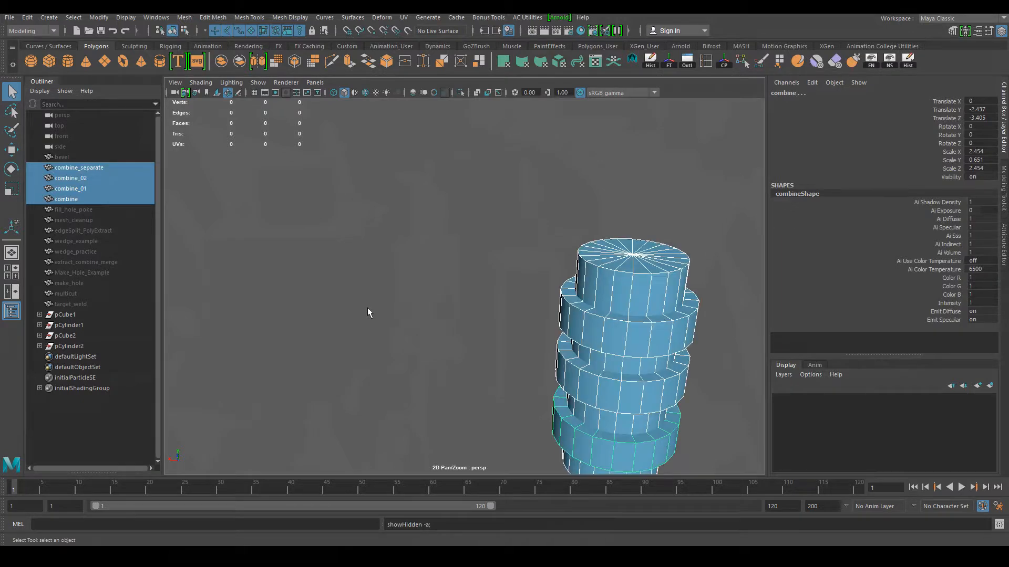
pyautogui.click(471, 328)
pyautogui.keyDown('alt'); pyautogui.moveTo(591, 336); pyautogui.dragTo(362, 255, button='middle'); pyautogui.keyUp('alt')
pyautogui.keyDown('alt'); pyautogui.moveTo(520, 294); pyautogui.dragTo(484, 270, button='right'); pyautogui.keyUp('alt')
pyautogui.keyDown('alt'); pyautogui.moveTo(484, 269); pyautogui.dragTo(491, 257); pyautogui.keyUp('alt')
pyautogui.keyDown('alt'); pyautogui.moveTo(490, 257); pyautogui.dragTo(515, 342, button='right'); pyautogui.keyUp('alt')
pyautogui.keyDown('alt'); pyautogui.moveTo(515, 342); pyautogui.dragTo(531, 278, button='middle'); pyautogui.keyUp('alt')
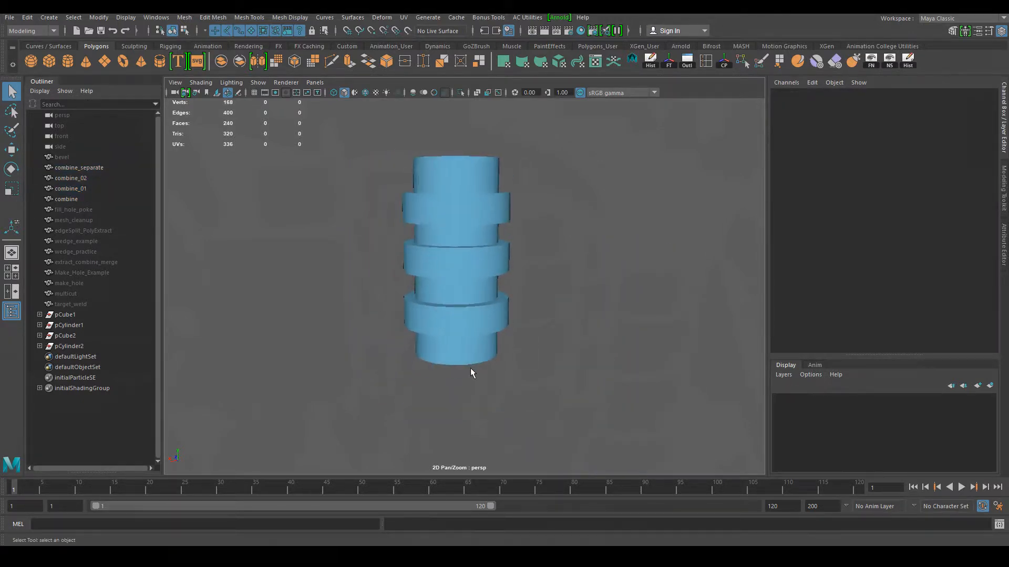
# Examine the main cylinder and the upper ring around it as separate objects
pyautogui.keyDown('alt'); pyautogui.moveTo(470, 367); pyautogui.dragTo(484, 378); pyautogui.keyUp('alt')
pyautogui.click(484, 377)
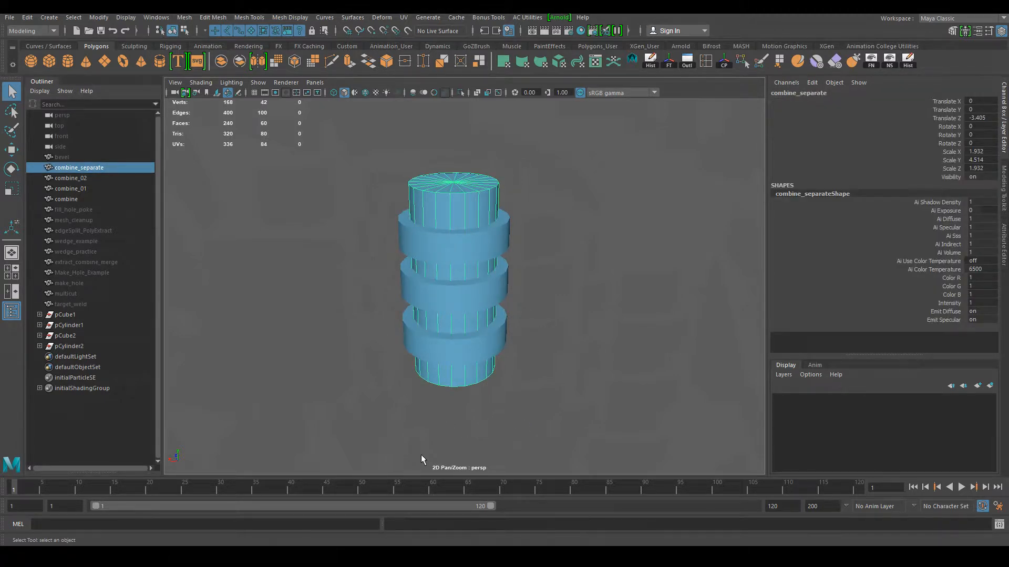
pyautogui.click(559, 284)
pyautogui.click(461, 244)
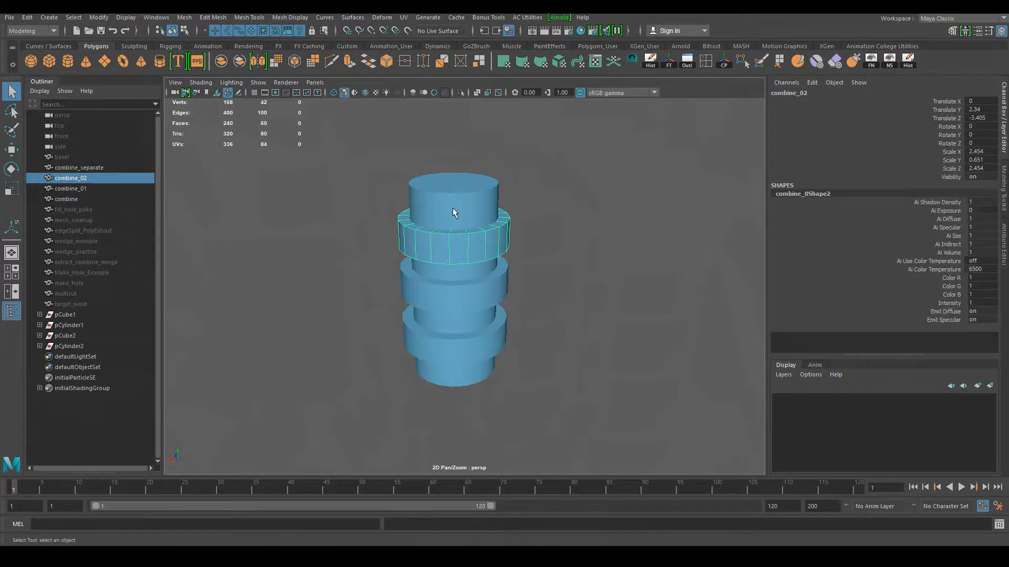
pyautogui.click(374, 211)
pyautogui.moveTo(445, 199); pyautogui.dragTo(467, 252)
pyautogui.click(492, 386)
# Duplicate the main cylinder and move the copy along X to 7.481, beside the ringed stack
pyautogui.click(481, 377)
pyautogui.press('w')
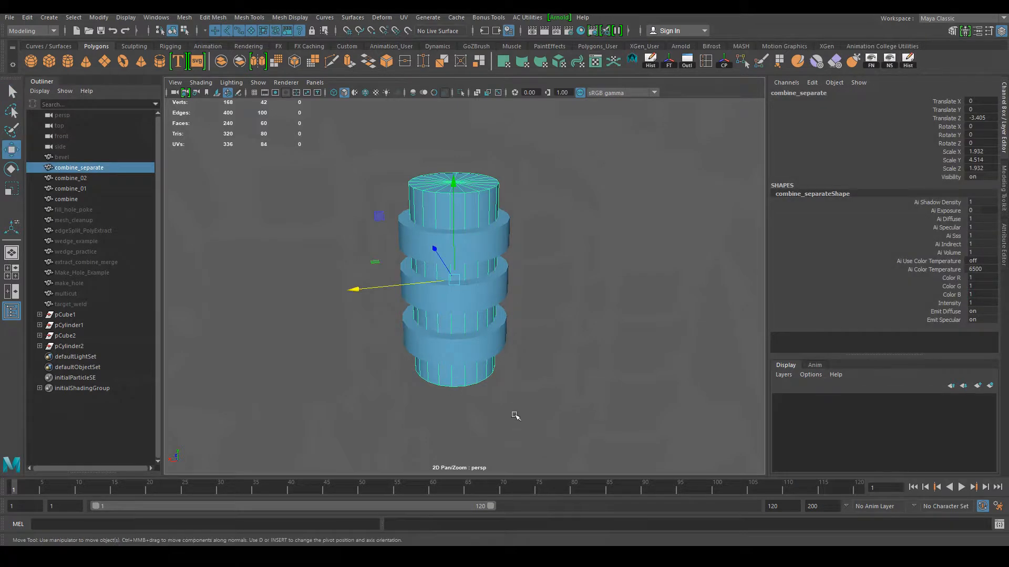
pyautogui.hotkey('ctrl', 'd')
pyautogui.moveTo(349, 289); pyautogui.dragTo(171, 310)
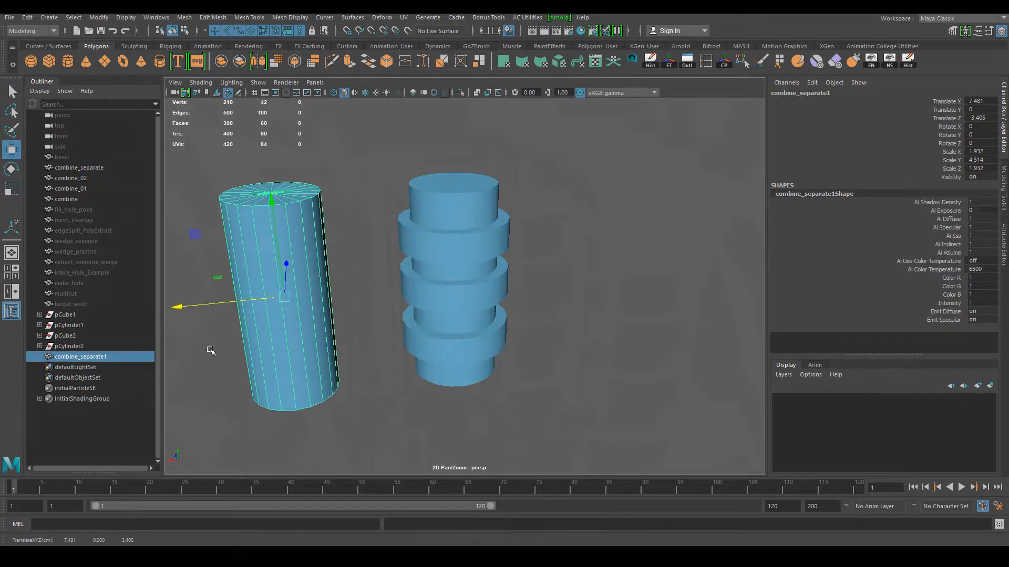
# Insert six horizontal edge loops along the height of the duplicated cylinder
pyautogui.click(394, 397)
pyautogui.keyDown('alt'); pyautogui.moveTo(309, 320); pyautogui.dragTo(288, 313); pyautogui.keyUp('alt')
pyautogui.click(288, 314)
pyautogui.moveTo(297, 239); pyautogui.dragTo(294, 202, button='right')
pyautogui.click(706, 61)
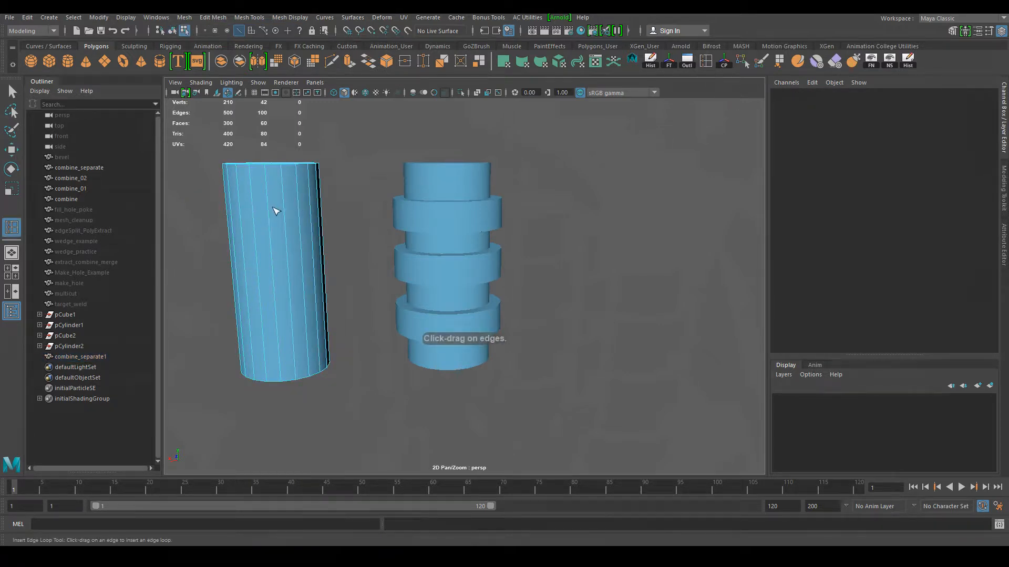
pyautogui.click(271, 202)
pyautogui.click(276, 249)
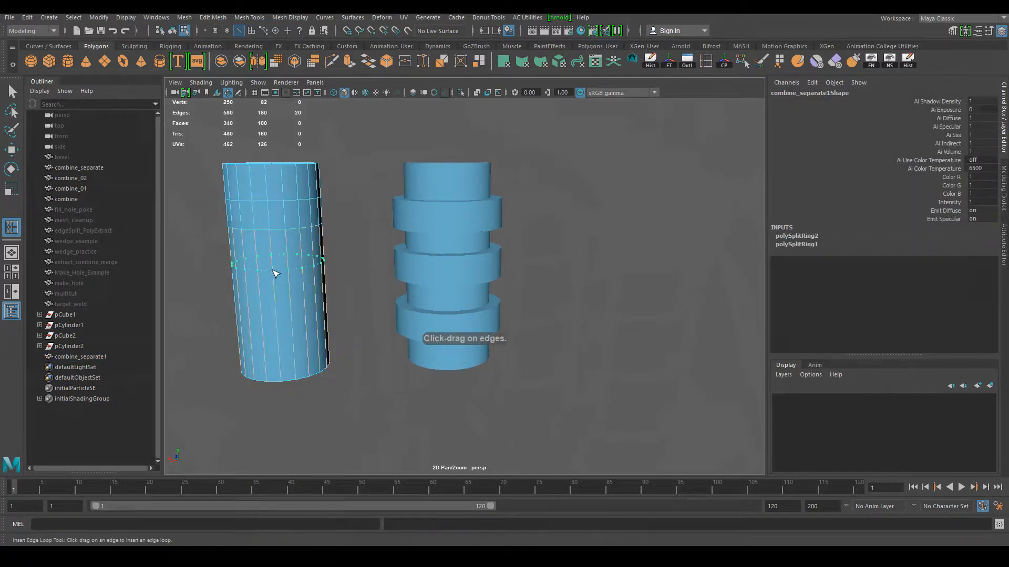
pyautogui.click(278, 270)
pyautogui.click(278, 305)
pyautogui.click(279, 336)
pyautogui.click(283, 365)
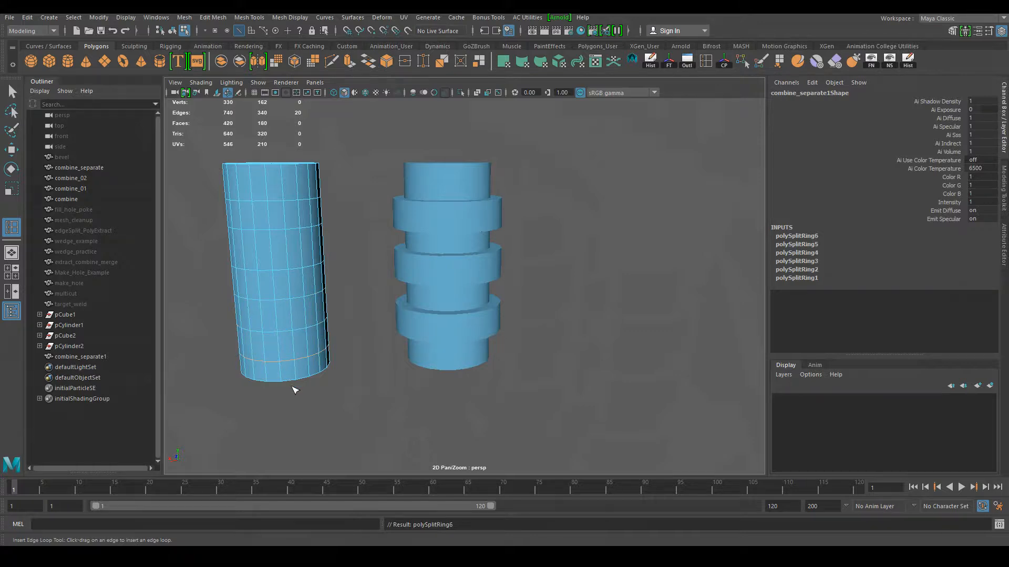
# Extrude three alternating face bands of the duplicated cylinder outward into rings, and return it to object mode
pyautogui.press('q')
pyautogui.moveTo(296, 223); pyautogui.dragTo(297, 251, button='right')
pyautogui.click(274, 217)
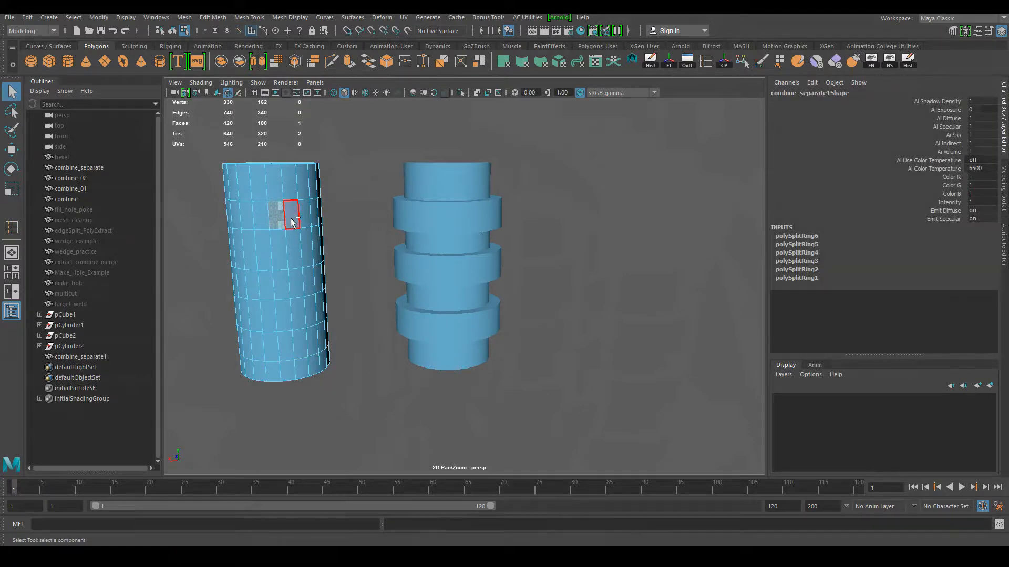
pyautogui.keyDown('shift'); pyautogui.doubleClick(290, 219); pyautogui.keyUp('shift')
pyautogui.keyDown('shift'); pyautogui.doubleClick(283, 282); pyautogui.keyUp('shift')
pyautogui.keyDown('shift'); pyautogui.doubleClick(290, 345); pyautogui.keyUp('shift')
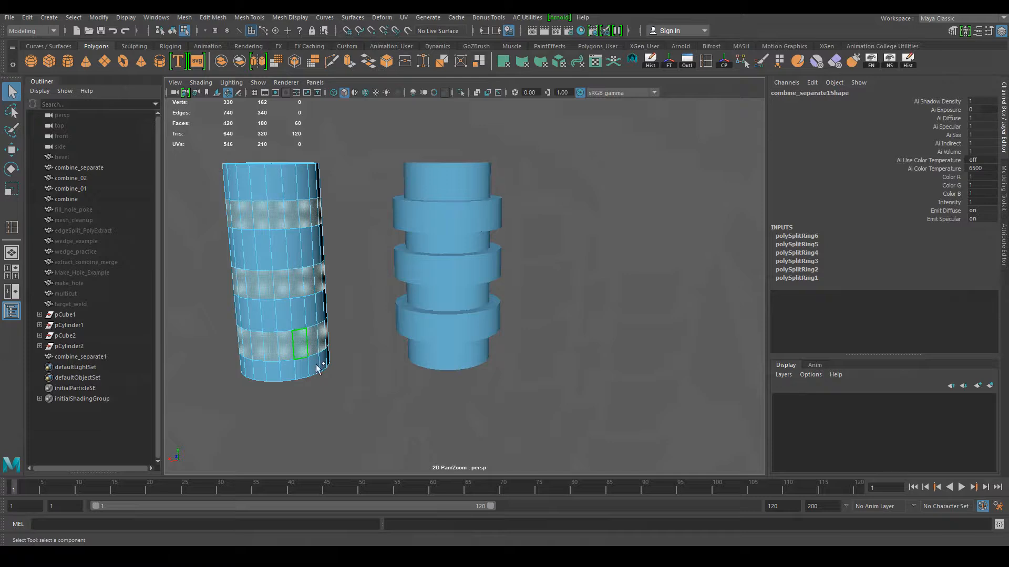
pyautogui.moveTo(372, 375); pyautogui.dragTo(391, 379, button='middle')
pyautogui.hotkey('ctrl', 'e')
pyautogui.keyDown('alt'); pyautogui.moveTo(336, 336); pyautogui.dragTo(408, 405); pyautogui.keyUp('alt')
pyautogui.click(415, 439)
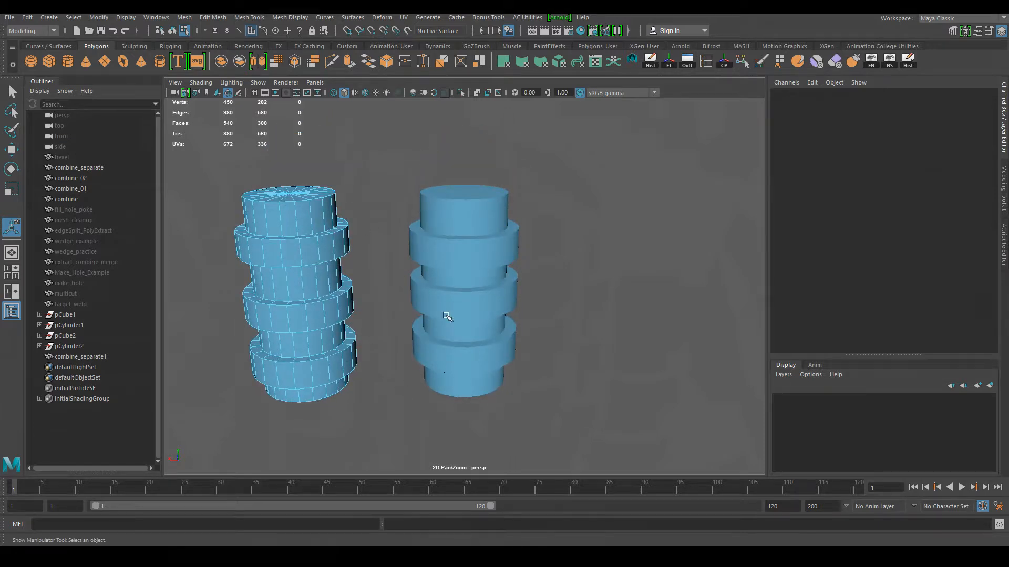
pyautogui.moveTo(294, 269); pyautogui.dragTo(343, 231, button='right')
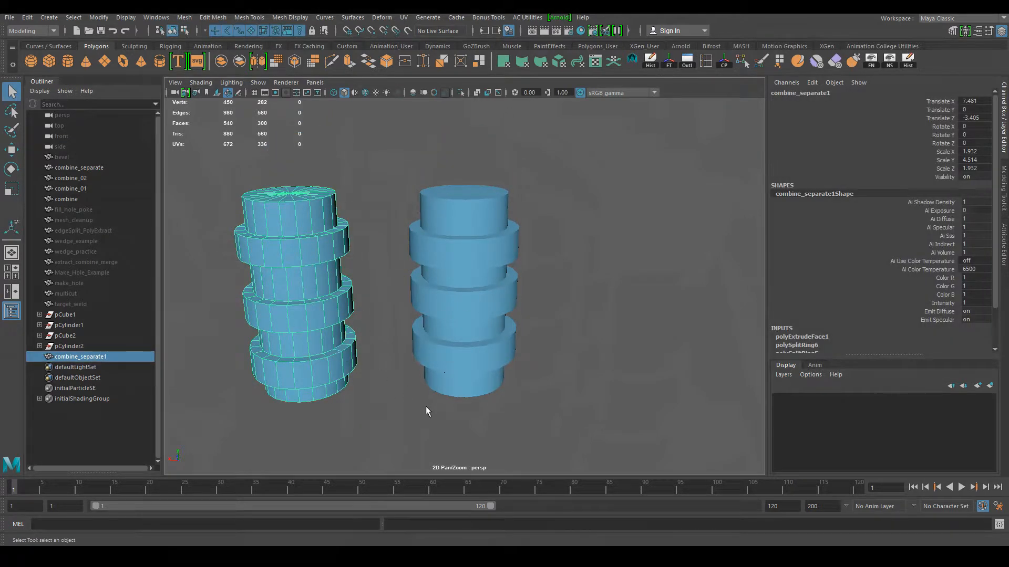
# Delete the extruded duplicate cylinder beside the original stack
pyautogui.click(551, 286)
pyautogui.click(285, 287)
pyautogui.click(342, 401)
pyautogui.click(316, 358)
pyautogui.press('Delete')
# Examine the original stack from several angles, selecting the main cylinder together with its three rings
pyautogui.click(464, 274)
pyautogui.moveTo(491, 345)
pyautogui.keyDown('alt'); pyautogui.mouseDown()
pyautogui.moveTo(525, 358)
pyautogui.moveTo(531, 331)
pyautogui.moveTo(508, 371)
pyautogui.moveTo(509, 339)
pyautogui.mouseUp(); pyautogui.keyUp('alt')
pyautogui.keyDown('alt'); pyautogui.moveTo(377, 286); pyautogui.dragTo(489, 273); pyautogui.keyUp('alt')
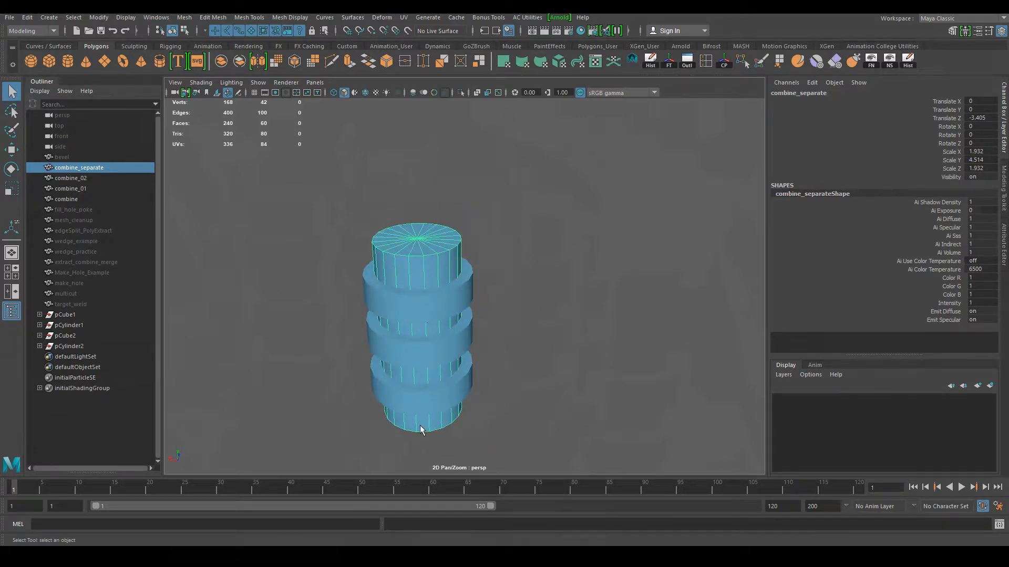
pyautogui.keyDown('alt'); pyautogui.moveTo(463, 380); pyautogui.dragTo(494, 332); pyautogui.keyUp('alt')
pyautogui.click(497, 330)
pyautogui.click(424, 290)
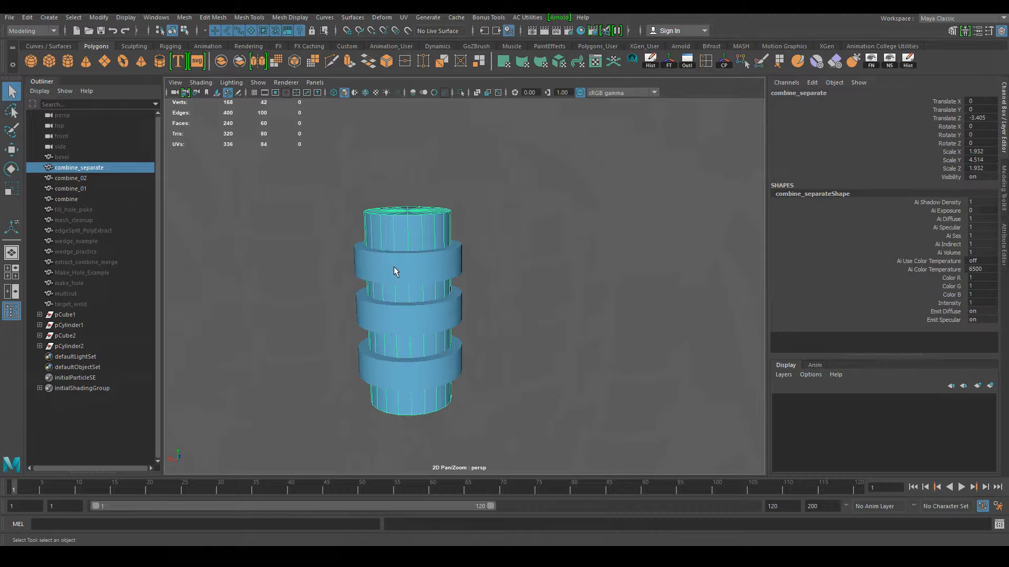
pyautogui.keyDown('shift'); pyautogui.click(395, 270); pyautogui.keyUp('shift')
pyautogui.keyDown('shift'); pyautogui.click(398, 317); pyautogui.keyUp('shift')
pyautogui.keyDown('shift'); pyautogui.click(408, 379); pyautogui.keyUp('shift')
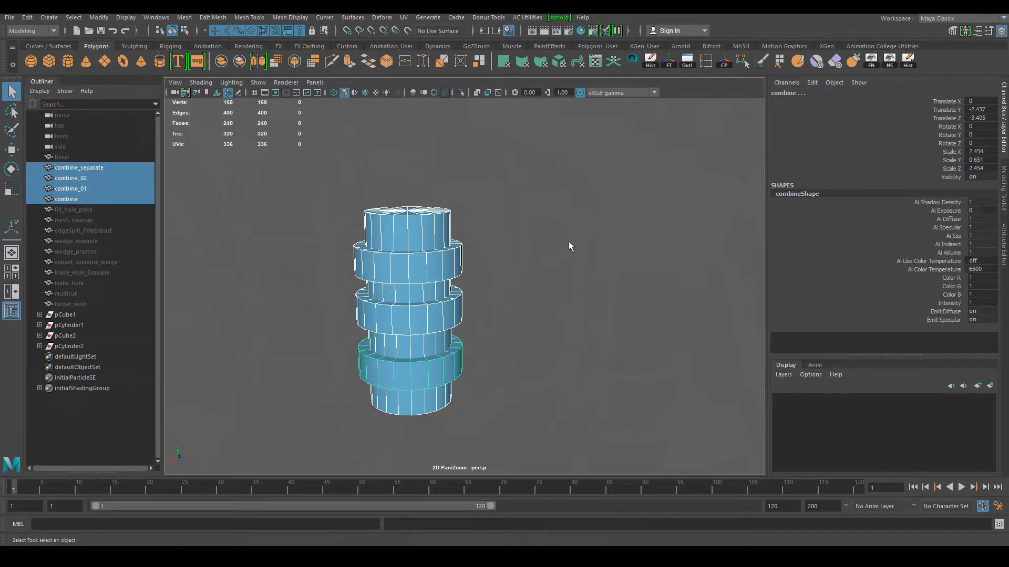
pyautogui.click(499, 329)
pyautogui.keyDown('alt'); pyautogui.moveTo(404, 255); pyautogui.dragTo(430, 257); pyautogui.keyUp('alt')
pyautogui.keyDown('alt'); pyautogui.moveTo(488, 297); pyautogui.dragTo(447, 271); pyautogui.keyUp('alt')
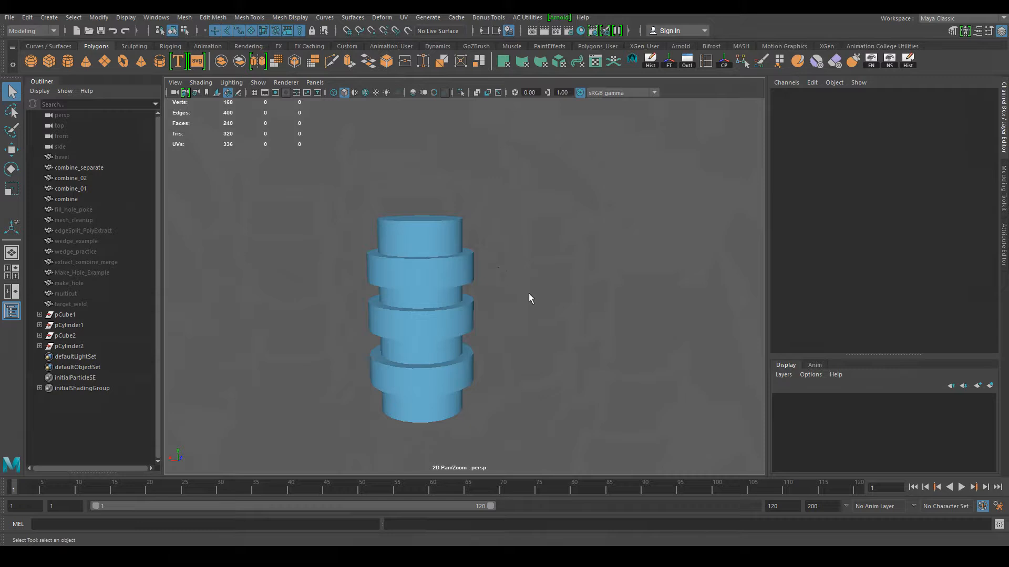
pyautogui.keyDown('alt'); pyautogui.moveTo(528, 298); pyautogui.dragTo(515, 251); pyautogui.keyUp('alt')
# Select the main cylinder and each of its three rings one by one to examine the individual pieces
pyautogui.click(453, 230)
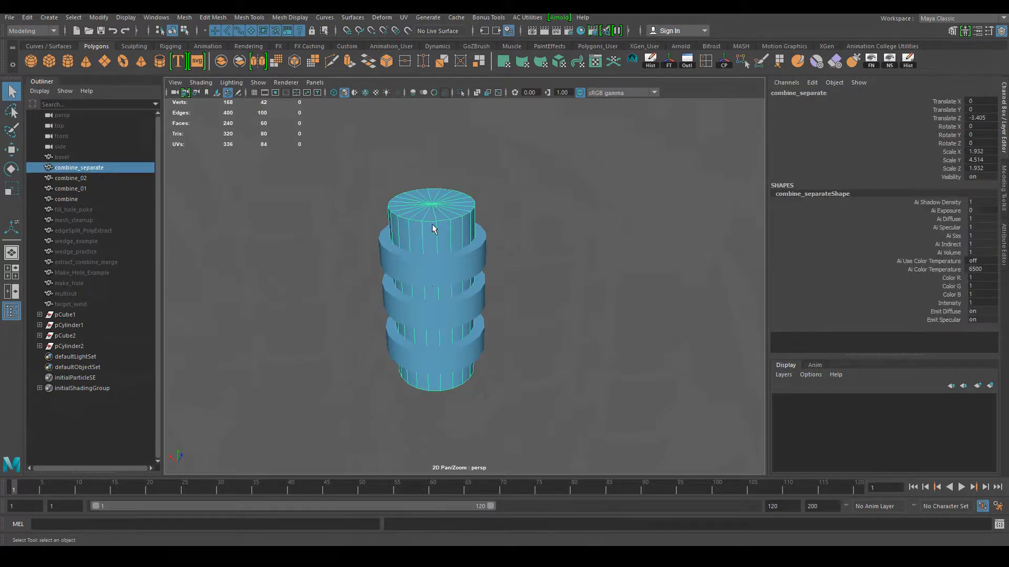
pyautogui.click(435, 277)
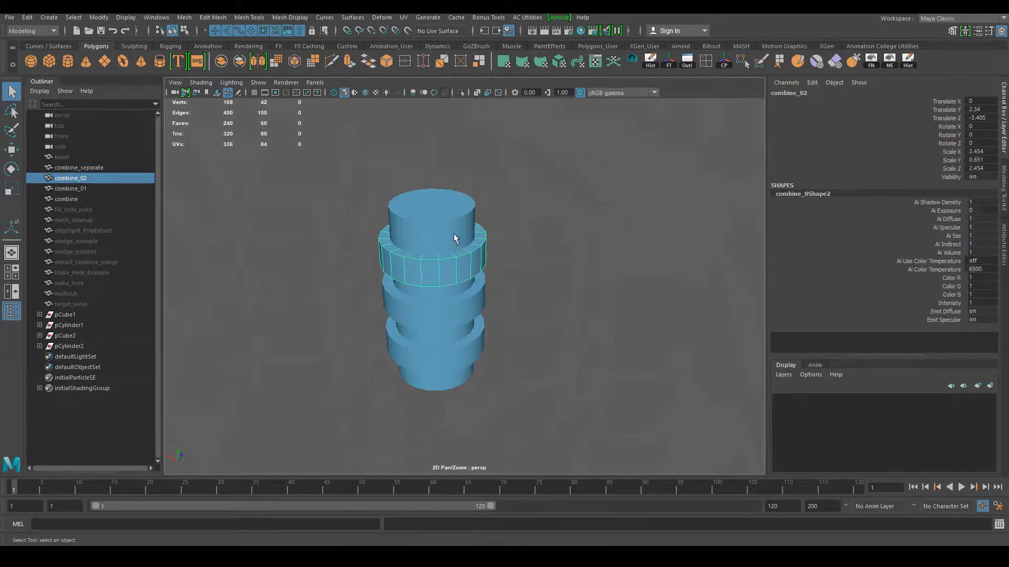
pyautogui.click(428, 309)
pyautogui.click(427, 356)
pyautogui.keyDown('alt'); pyautogui.moveTo(451, 383); pyautogui.dragTo(517, 371); pyautogui.keyUp('alt')
pyautogui.moveTo(434, 249)
pyautogui.keyDown('alt'); pyautogui.mouseDown()
pyautogui.moveTo(423, 284)
pyautogui.moveTo(418, 225)
pyautogui.moveTo(417, 249)
pyautogui.mouseUp(); pyautogui.keyUp('alt')
pyautogui.scroll(3, 417, 249)
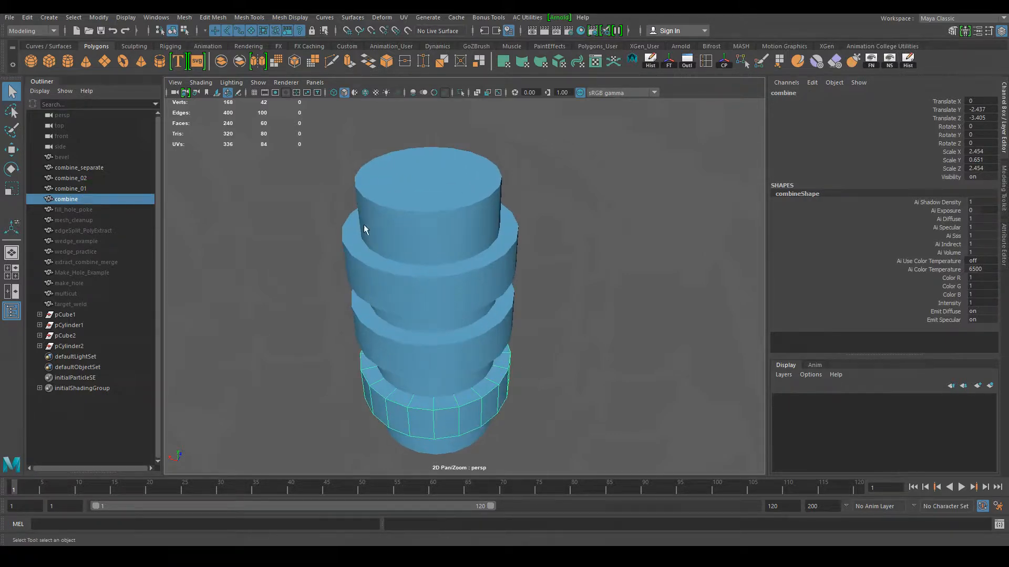
pyautogui.click(436, 279)
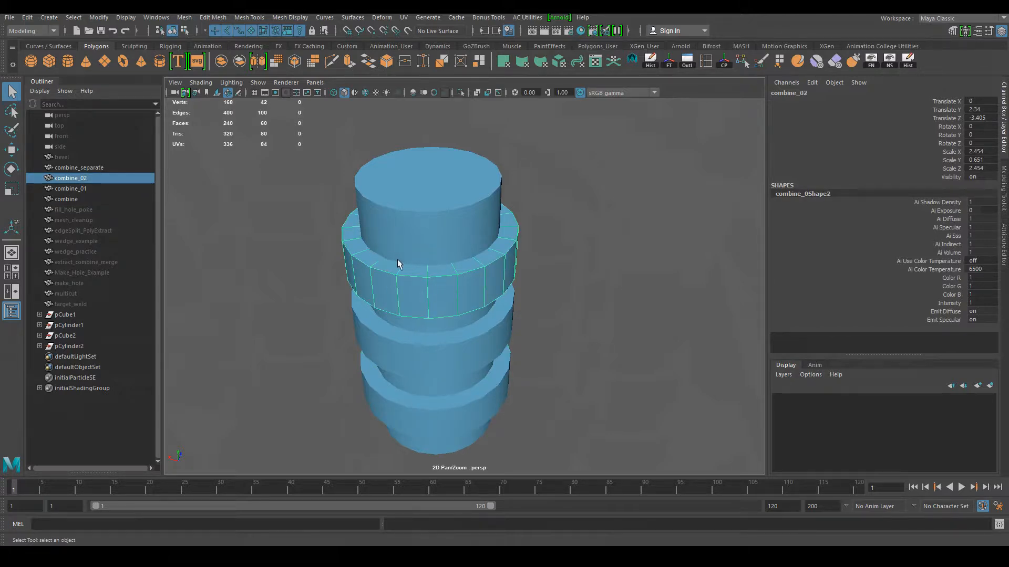
# Combine the main cylinder and its three rings into a single mesh
pyautogui.keyDown('alt'); pyautogui.moveTo(548, 323); pyautogui.dragTo(548, 300); pyautogui.keyUp('alt')
pyautogui.hotkey('ctrl', 'z')
pyautogui.click(528, 291)
pyautogui.hotkey('ctrl', 'z')
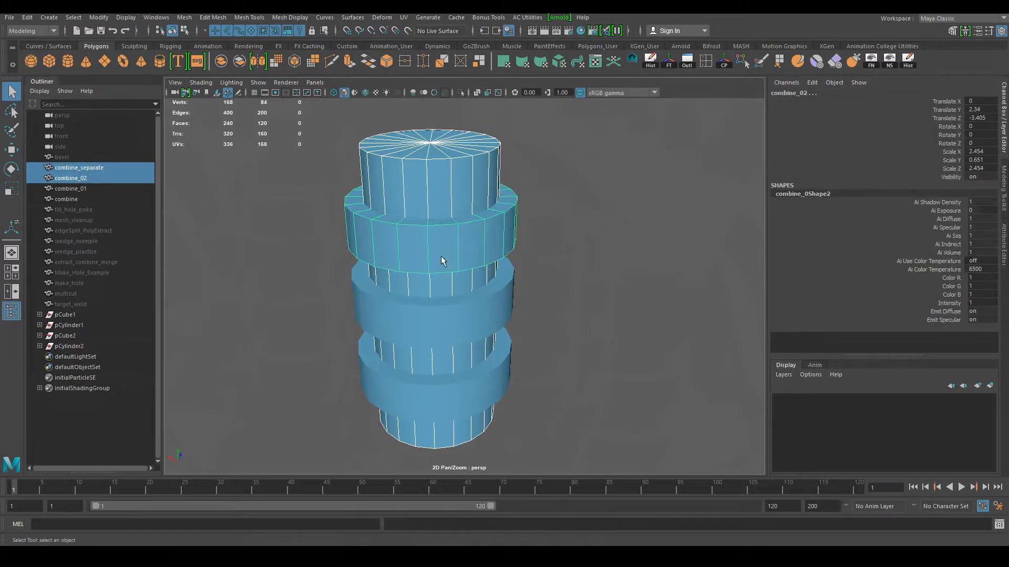
pyautogui.keyDown('shift'); pyautogui.click(456, 313); pyautogui.keyUp('shift')
pyautogui.keyDown('shift'); pyautogui.click(455, 403); pyautogui.keyUp('shift')
pyautogui.keyDown('alt'); pyautogui.moveTo(522, 377); pyautogui.dragTo(522, 388); pyautogui.keyUp('alt')
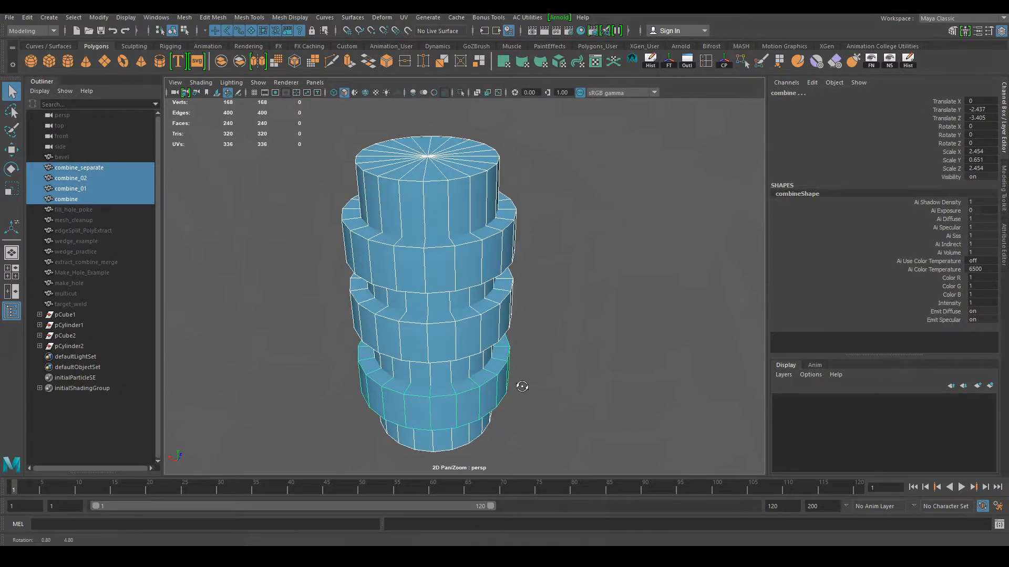
pyautogui.click(185, 18)
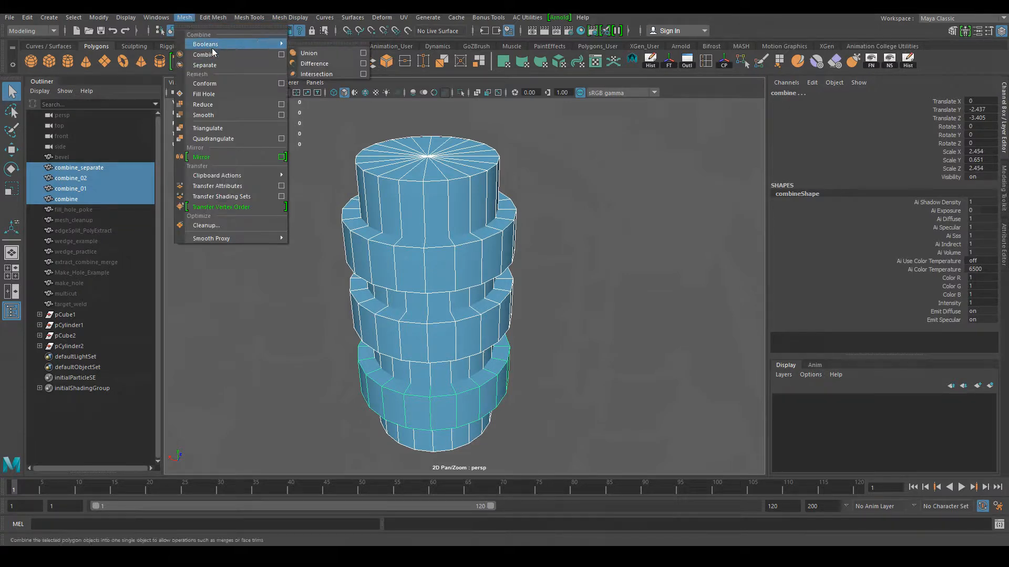
pyautogui.click(206, 54)
# Reselect the combined mesh with the Move tool active to check that it selects as one object
pyautogui.click(536, 329)
pyautogui.click(477, 325)
pyautogui.press('w')
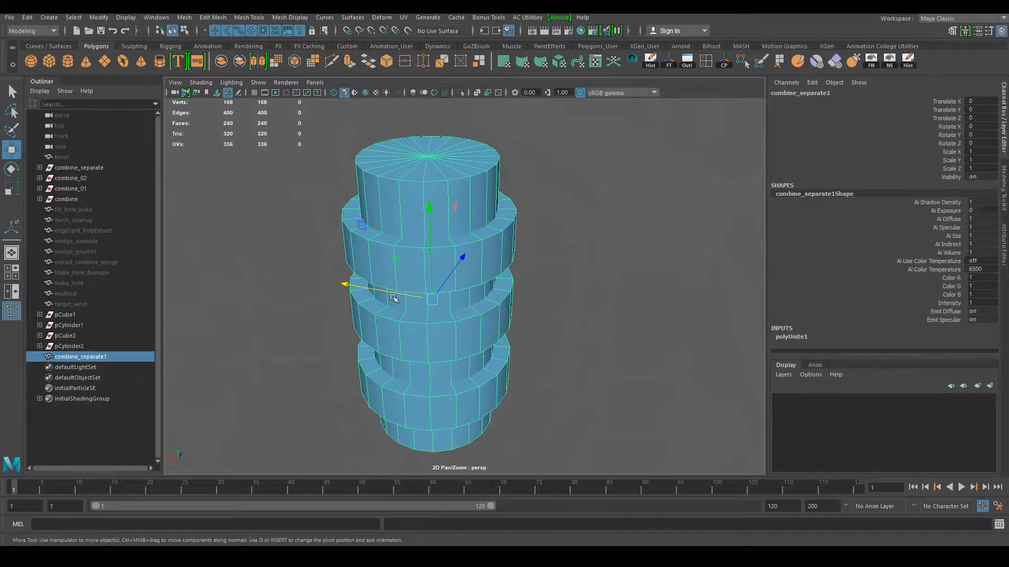
pyautogui.click(546, 276)
pyautogui.click(442, 313)
pyautogui.keyDown('alt'); pyautogui.moveTo(540, 353); pyautogui.dragTo(521, 360); pyautogui.keyUp('alt')
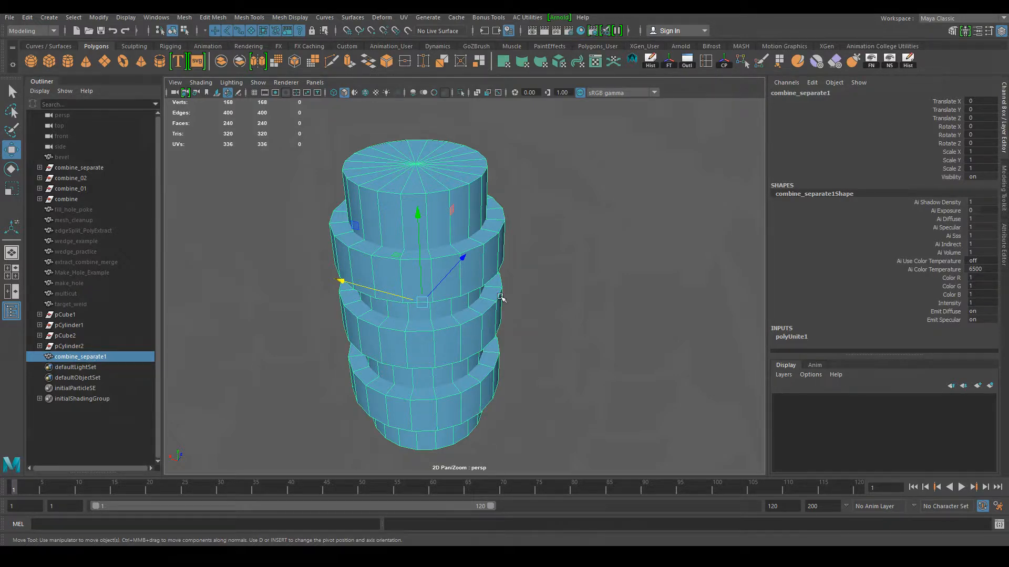
pyautogui.click(546, 345)
pyautogui.click(460, 348)
# Inspect the combined mesh from inside and outside, including its top cap and ring edges
pyautogui.keyDown('alt'); pyautogui.moveTo(520, 356); pyautogui.dragTo(474, 325); pyautogui.keyUp('alt')
pyautogui.keyDown('alt'); pyautogui.moveTo(474, 325); pyautogui.dragTo(531, 379, button='right'); pyautogui.keyUp('alt')
pyautogui.keyDown('alt'); pyautogui.moveTo(424, 280); pyautogui.dragTo(466, 327, button='middle'); pyautogui.keyUp('alt')
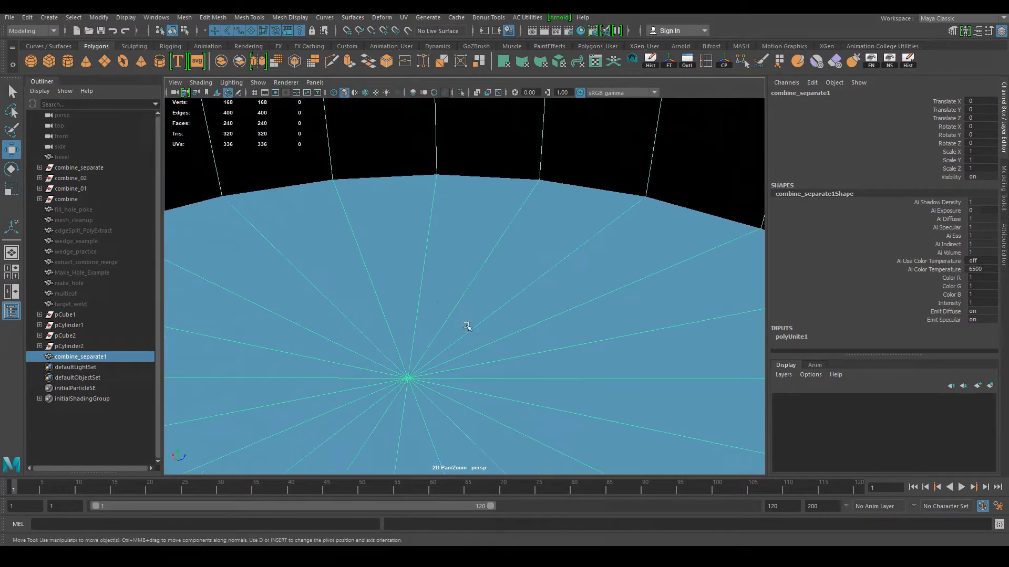
pyautogui.keyDown('alt'); pyautogui.moveTo(482, 373); pyautogui.dragTo(368, 290, button='right'); pyautogui.keyUp('alt')
pyautogui.keyDown('alt'); pyautogui.moveTo(468, 378); pyautogui.dragTo(468, 270, button='middle'); pyautogui.keyUp('alt')
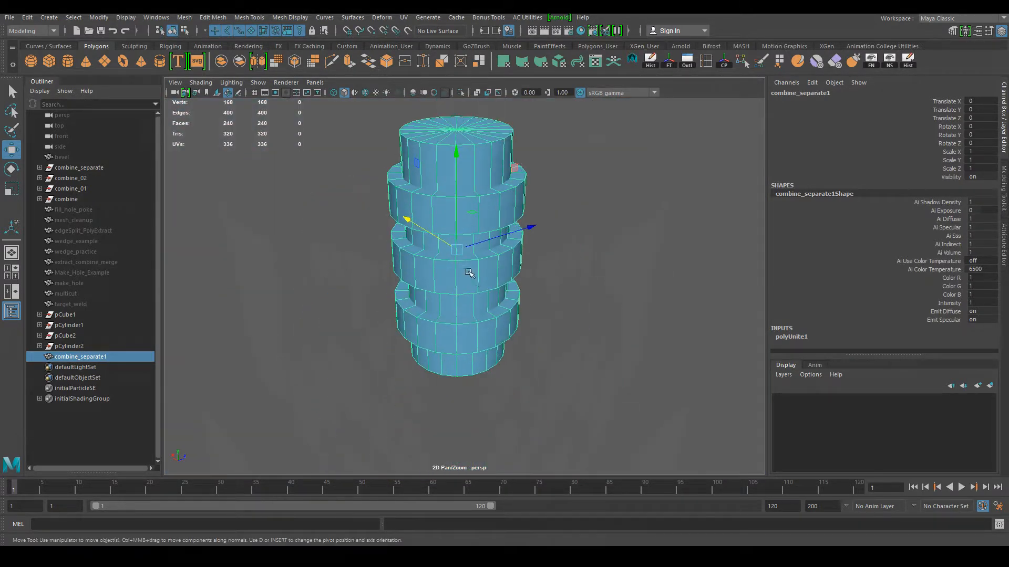
pyautogui.keyDown('alt'); pyautogui.moveTo(518, 337); pyautogui.dragTo(439, 353); pyautogui.keyUp('alt')
pyautogui.keyDown('alt'); pyautogui.moveTo(440, 353); pyautogui.dragTo(440, 461, button='middle'); pyautogui.keyUp('alt')
pyautogui.keyDown('alt'); pyautogui.moveTo(440, 461); pyautogui.dragTo(432, 343); pyautogui.keyUp('alt')
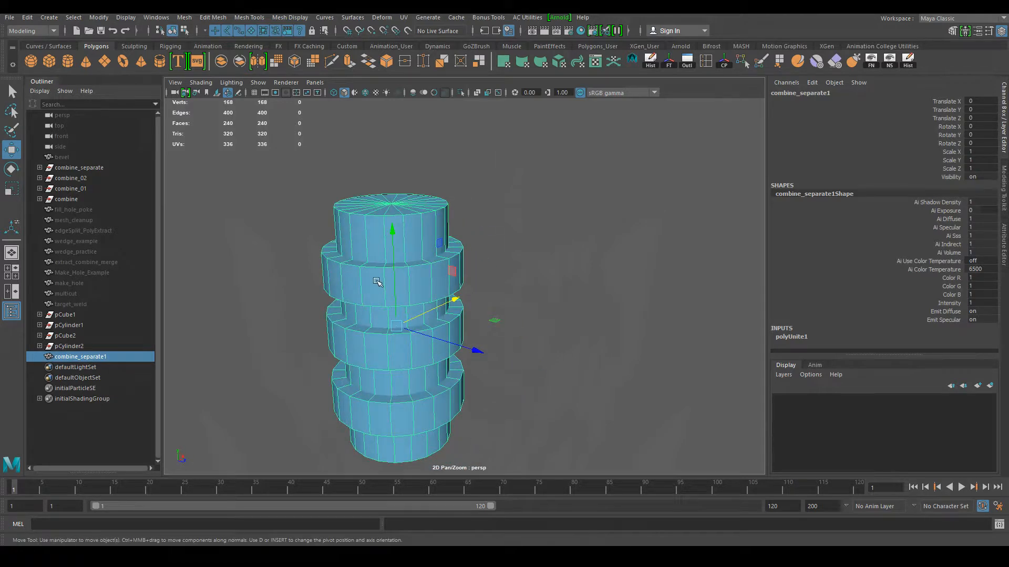
pyautogui.keyDown('alt'); pyautogui.moveTo(416, 284); pyautogui.dragTo(502, 257, button='middle'); pyautogui.keyUp('alt')
pyautogui.keyDown('alt'); pyautogui.moveTo(389, 278); pyautogui.dragTo(537, 329, button='right'); pyautogui.keyUp('alt')
pyautogui.keyDown('alt'); pyautogui.moveTo(536, 330); pyautogui.dragTo(503, 463, button='middle'); pyautogui.keyUp('alt')
pyautogui.moveTo(463, 336)
pyautogui.keyDown('alt'); pyautogui.mouseDown(button='right')
pyautogui.moveTo(515, 356)
pyautogui.moveTo(463, 338)
pyautogui.mouseUp(button='right'); pyautogui.keyUp('alt')
pyautogui.keyDown('alt'); pyautogui.moveTo(463, 338); pyautogui.dragTo(445, 333); pyautogui.keyUp('alt')
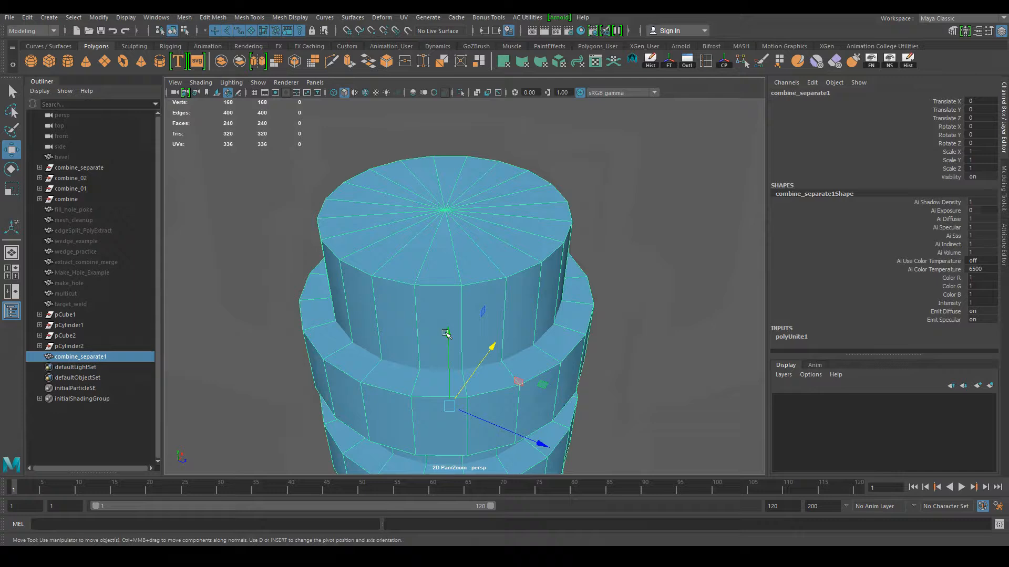
# Pick faces of the combined mesh in face mode and examine where the cylinder meets the upper ring
pyautogui.moveTo(509, 254); pyautogui.dragTo(508, 283, button='right')
pyautogui.click(529, 363)
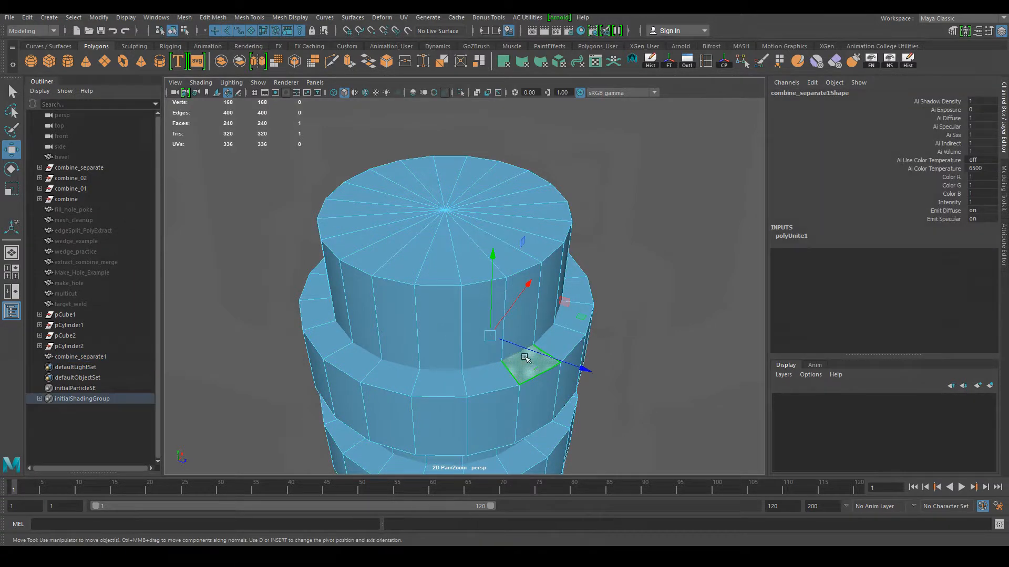
pyautogui.press('f')
pyautogui.scroll(-5, 531, 336)
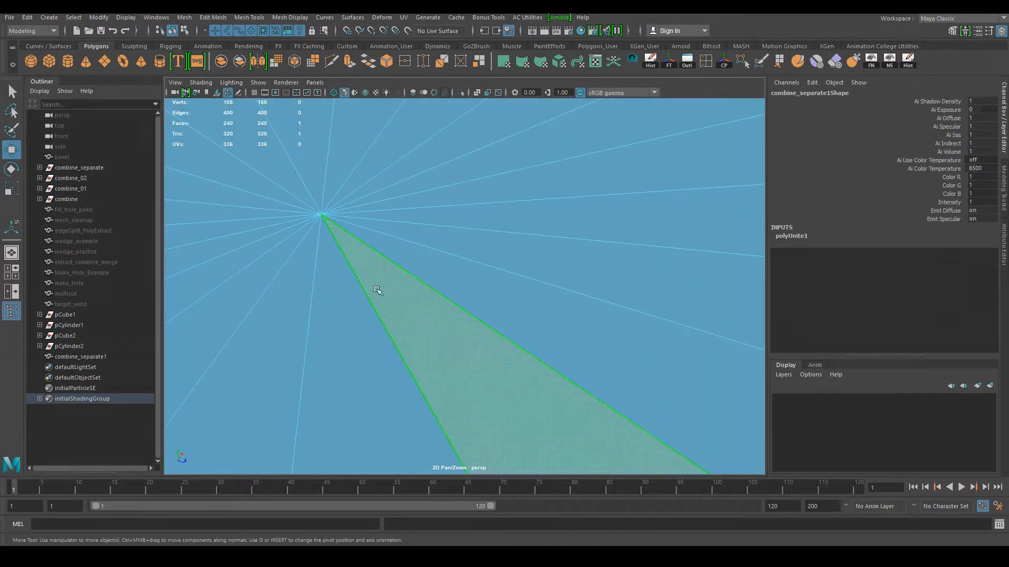
pyautogui.keyDown('alt'); pyautogui.moveTo(469, 330); pyautogui.dragTo(296, 247, button='right'); pyautogui.keyUp('alt')
pyautogui.keyDown('alt'); pyautogui.moveTo(379, 294); pyautogui.dragTo(318, 209, button='middle'); pyautogui.keyUp('alt')
pyautogui.keyDown('alt'); pyautogui.moveTo(526, 370); pyautogui.dragTo(502, 318); pyautogui.keyUp('alt')
pyautogui.keyDown('alt'); pyautogui.moveTo(502, 318); pyautogui.dragTo(531, 379, button='middle'); pyautogui.keyUp('alt')
pyautogui.keyDown('alt'); pyautogui.moveTo(531, 380); pyautogui.dragTo(527, 431); pyautogui.keyUp('alt')
# Return the combined mesh to object mode and select the whole object
pyautogui.moveTo(424, 254); pyautogui.dragTo(472, 238, button='right')
pyautogui.click(592, 342)
pyautogui.moveTo(428, 263); pyautogui.dragTo(475, 242, button='right')
pyautogui.click(534, 349)
pyautogui.click(441, 317)
pyautogui.keyDown('alt'); pyautogui.moveTo(421, 384); pyautogui.dragTo(522, 341); pyautogui.keyUp('alt')
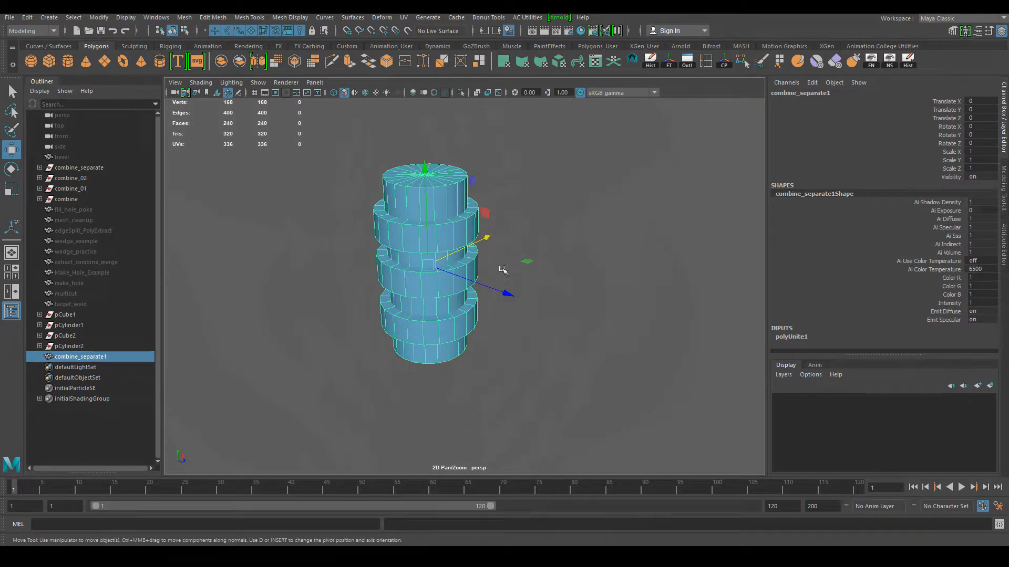
# Deselect and reselect the combined mesh from different angles to check that all pieces pick together
pyautogui.keyDown('alt'); pyautogui.moveTo(540, 286); pyautogui.dragTo(715, 140); pyautogui.keyUp('alt')
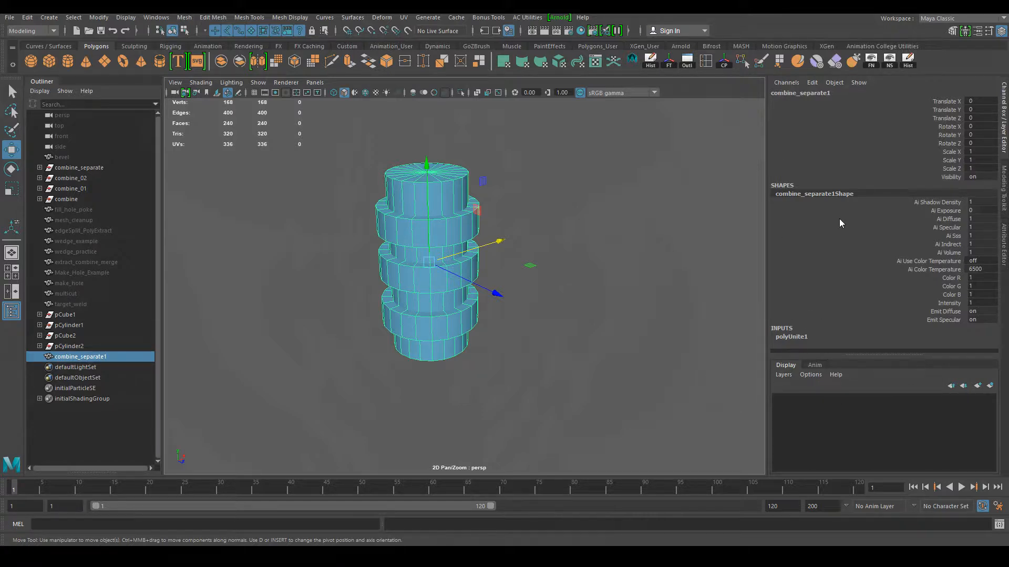
pyautogui.keyDown('alt'); pyautogui.moveTo(597, 280); pyautogui.dragTo(594, 342); pyautogui.keyUp('alt')
pyautogui.click(594, 342)
pyautogui.click(483, 307)
pyautogui.press('q')
pyautogui.click(511, 392)
pyautogui.click(458, 310)
pyautogui.keyDown('alt'); pyautogui.moveTo(580, 326); pyautogui.dragTo(482, 200); pyautogui.keyUp('alt')
# In vertex mode, raise the top cap's center vertex and its rim vertices upward on the combined mesh
pyautogui.moveTo(482, 200); pyautogui.dragTo(429, 198, button='right')
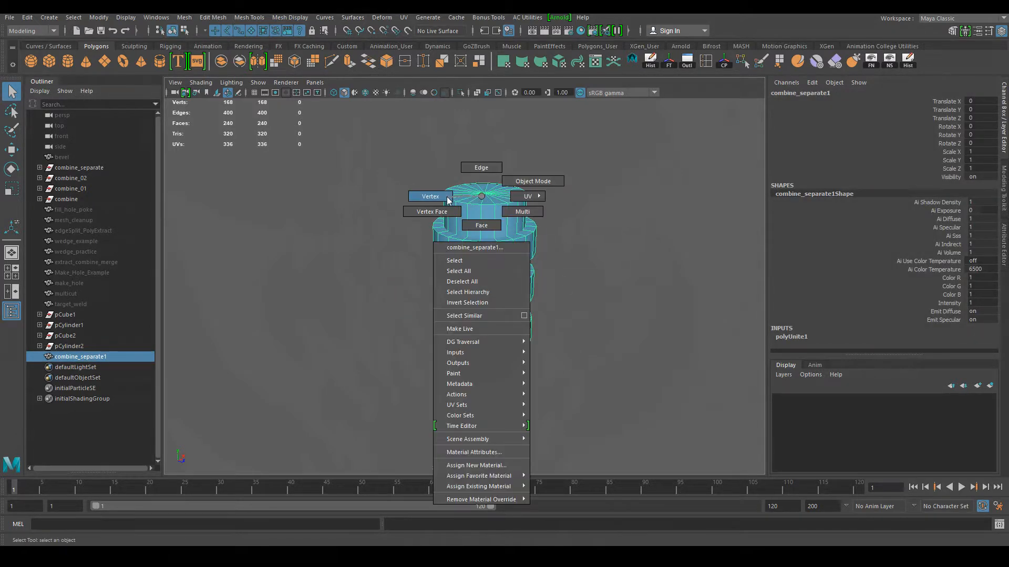
pyautogui.press('w')
pyautogui.click(485, 170)
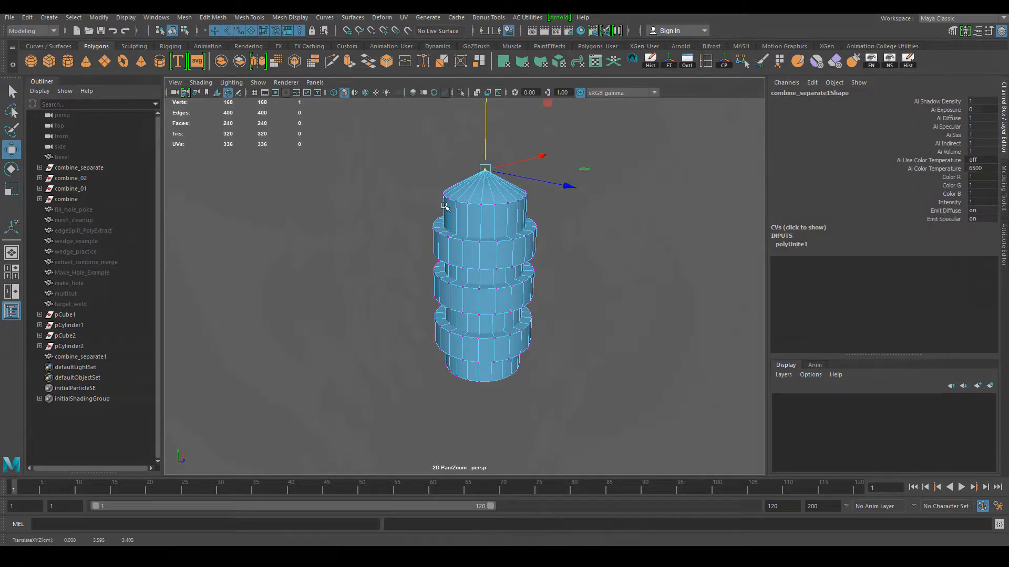
pyautogui.moveTo(435, 180); pyautogui.dragTo(529, 206)
pyautogui.moveTo(500, 197)
pyautogui.mouseDown(button='right')
pyautogui.moveTo(494, 185)
pyautogui.moveTo(500, 203)
pyautogui.mouseUp(button='right')
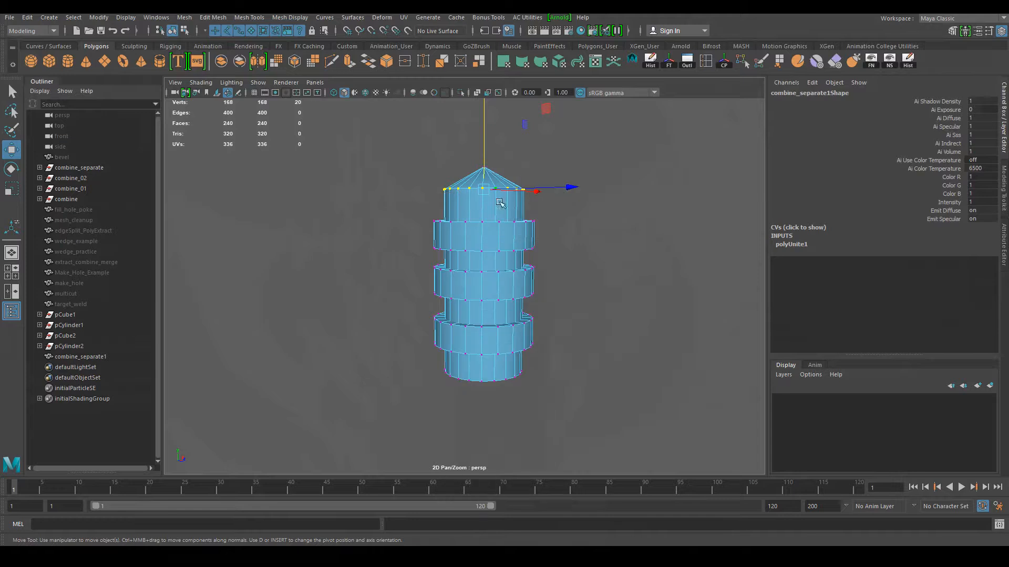
pyautogui.moveTo(488, 162); pyautogui.dragTo(486, 140)
pyautogui.click(568, 264)
# Insert two edge loops around the cylinder section above the upper ring
pyautogui.keyDown('alt'); pyautogui.moveTo(560, 300); pyautogui.dragTo(558, 232, button='middle'); pyautogui.keyUp('alt')
pyautogui.keyDown('alt'); pyautogui.moveTo(563, 260); pyautogui.dragTo(541, 260); pyautogui.keyUp('alt')
pyautogui.moveTo(502, 218); pyautogui.dragTo(503, 246, button='right')
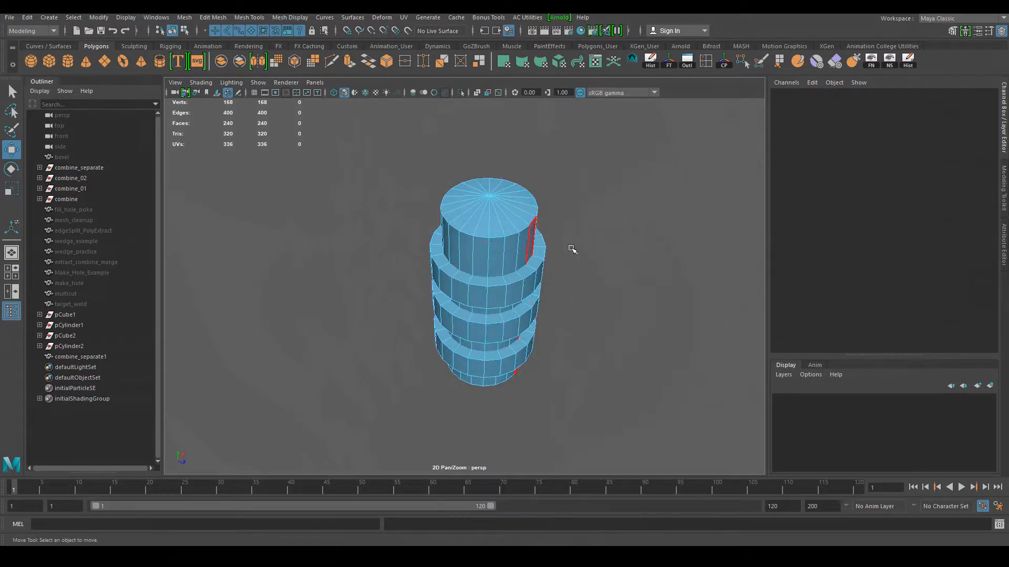
pyautogui.keyDown('alt'); pyautogui.moveTo(575, 263); pyautogui.dragTo(540, 248); pyautogui.keyUp('alt')
pyautogui.keyDown('alt'); pyautogui.moveTo(539, 247); pyautogui.dragTo(563, 319, button='middle'); pyautogui.keyUp('alt')
pyautogui.keyDown('alt'); pyautogui.moveTo(524, 275); pyautogui.dragTo(553, 281, button='middle'); pyautogui.keyUp('alt')
pyautogui.keyDown('alt'); pyautogui.moveTo(558, 288); pyautogui.dragTo(556, 248); pyautogui.keyUp('alt')
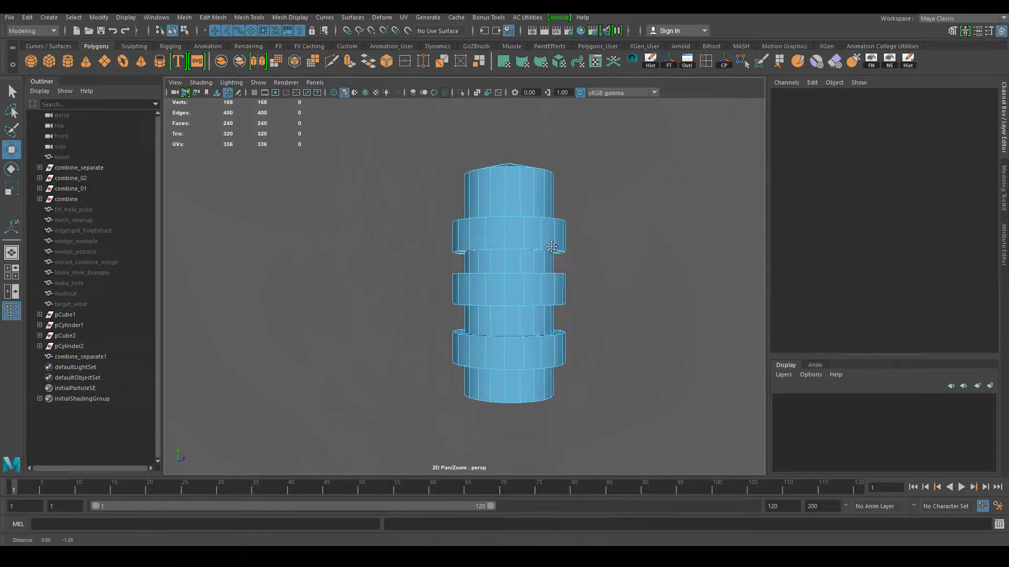
pyautogui.keyDown('alt'); pyautogui.moveTo(554, 247); pyautogui.dragTo(548, 306, button='middle'); pyautogui.keyUp('alt')
pyautogui.moveTo(516, 251); pyautogui.dragTo(634, 189, button='right')
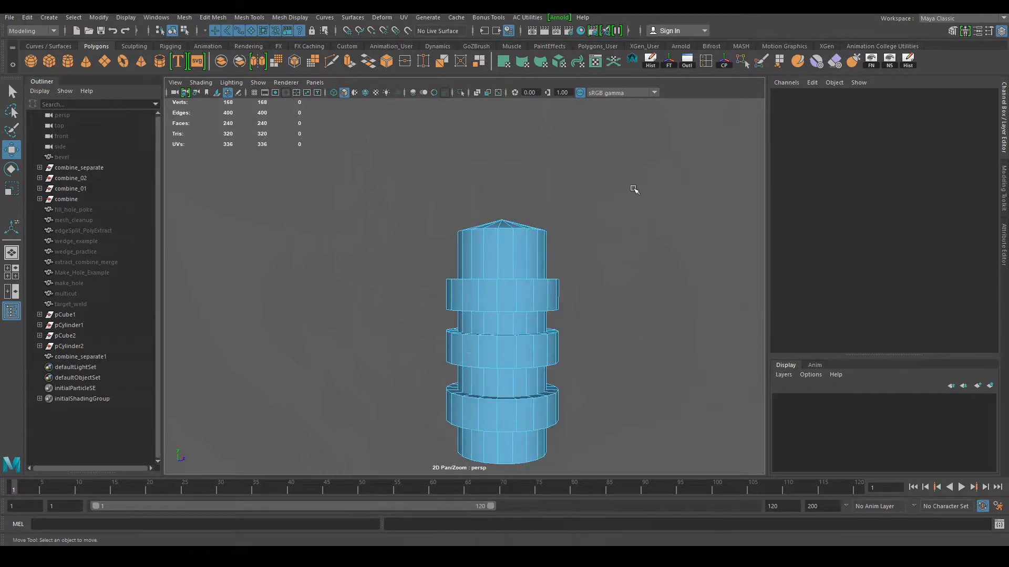
pyautogui.click(704, 62)
pyautogui.moveTo(517, 236); pyautogui.dragTo(512, 256)
pyautogui.press('q')
# Extrude two side faces between the new edge loops outward into small blocks
pyautogui.moveTo(511, 249); pyautogui.dragTo(511, 276, button='right')
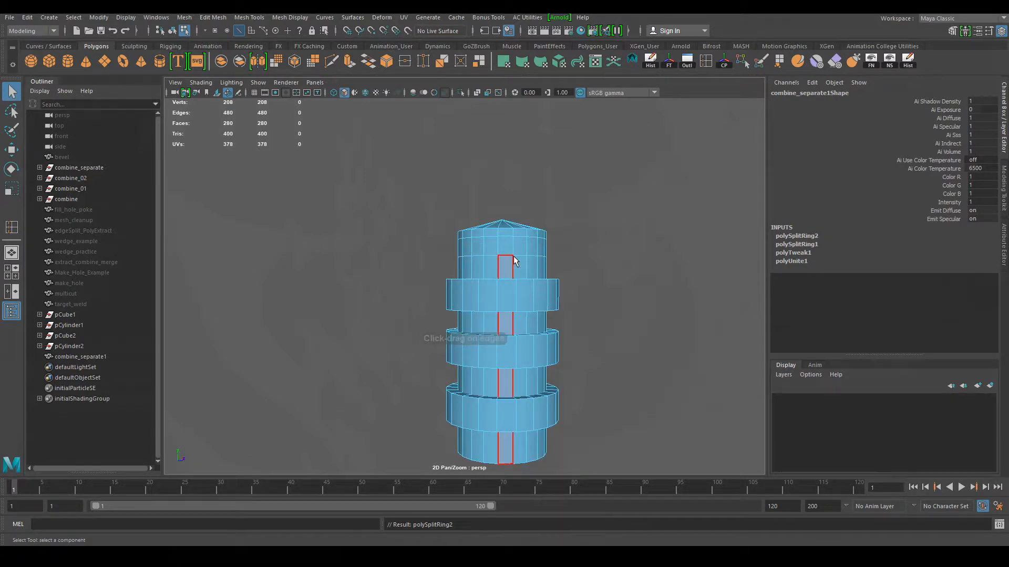
pyautogui.click(506, 247)
pyautogui.keyDown('shift'); pyautogui.click(524, 261); pyautogui.keyUp('shift')
pyautogui.hotkey('ctrl', 'e')
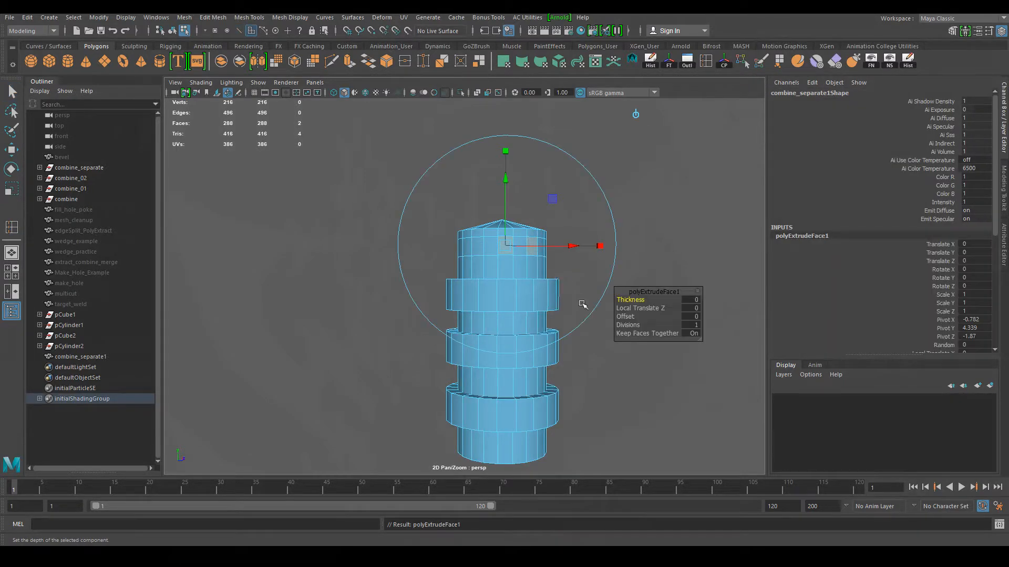
pyautogui.keyDown('alt'); pyautogui.moveTo(581, 299); pyautogui.dragTo(608, 385); pyautogui.keyUp('alt')
pyautogui.keyDown('alt'); pyautogui.moveTo(605, 382); pyautogui.dragTo(563, 298, button='middle'); pyautogui.keyUp('alt')
pyautogui.moveTo(504, 333); pyautogui.dragTo(506, 344)
pyautogui.click(562, 420)
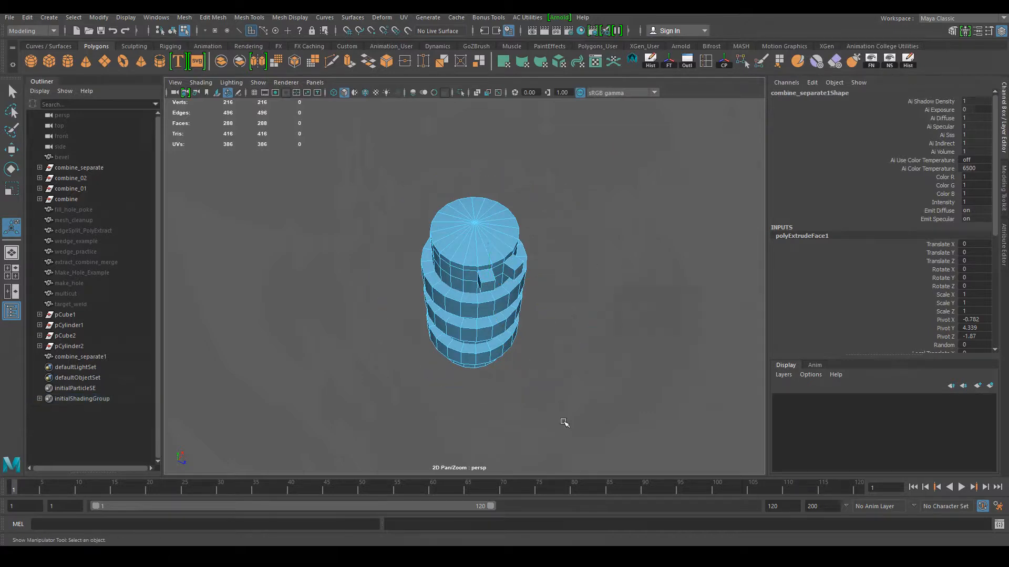
# Return the mesh to object mode and select the whole combined object
pyautogui.moveTo(480, 245); pyautogui.dragTo(512, 228, button='right')
pyautogui.press('q')
pyautogui.click(589, 380)
pyautogui.keyDown('alt'); pyautogui.moveTo(589, 381); pyautogui.dragTo(543, 310); pyautogui.keyUp('alt')
pyautogui.keyDown('alt'); pyautogui.moveTo(543, 309); pyautogui.dragTo(569, 327, button='middle'); pyautogui.keyUp('alt')
pyautogui.keyDown('alt'); pyautogui.moveTo(472, 261); pyautogui.dragTo(449, 280); pyautogui.keyUp('alt')
pyautogui.click(449, 279)
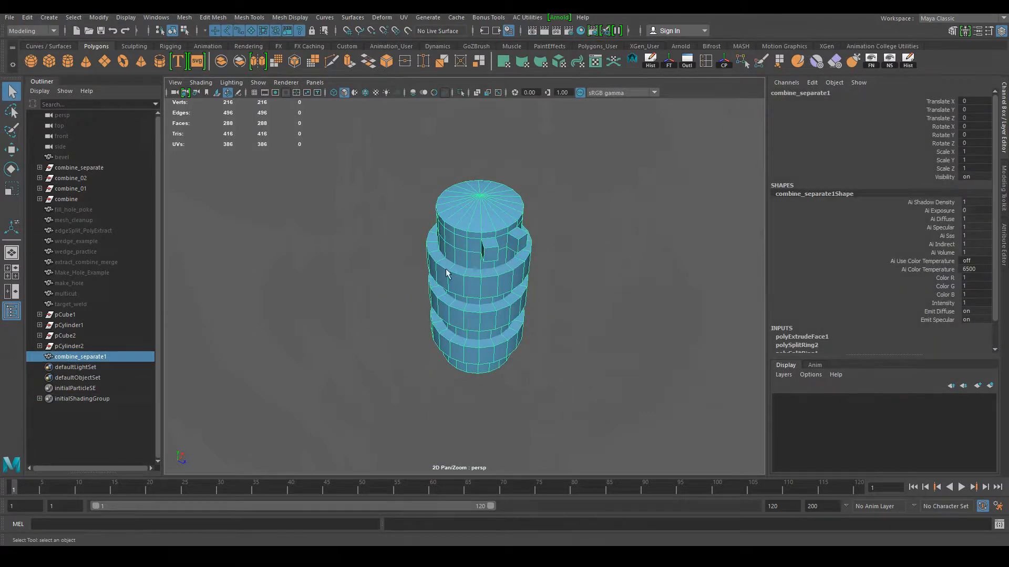
# Separate the combined mesh into its individual cylinder and ring pieces
pyautogui.keyDown('alt'); pyautogui.moveTo(612, 329); pyautogui.dragTo(569, 334); pyautogui.keyUp('alt')
pyautogui.keyDown('alt'); pyautogui.moveTo(515, 325); pyautogui.dragTo(586, 408, button='right'); pyautogui.keyUp('alt')
pyautogui.keyDown('alt'); pyautogui.moveTo(586, 409); pyautogui.dragTo(476, 337); pyautogui.keyUp('alt')
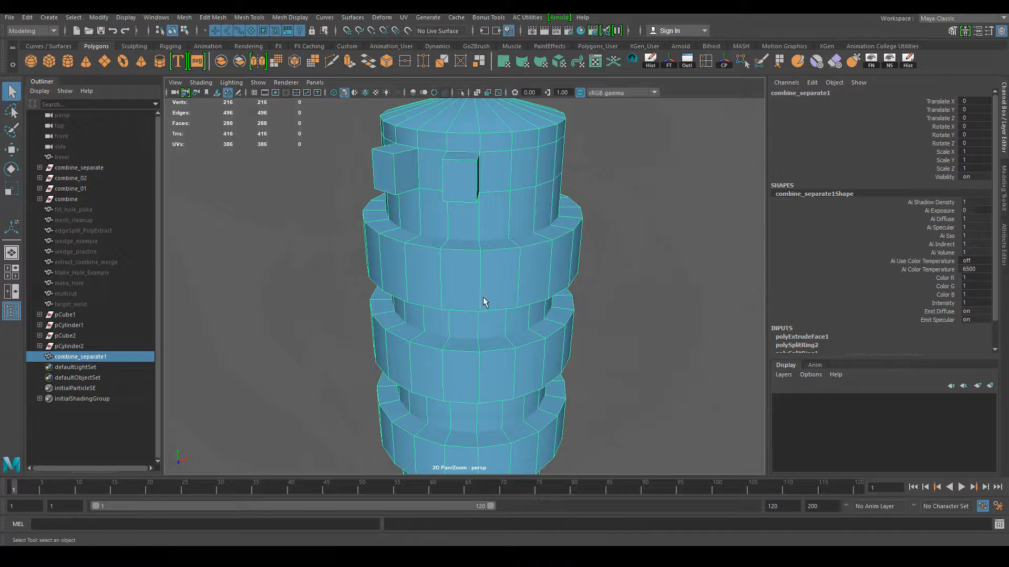
pyautogui.scroll(-6, 501, 327)
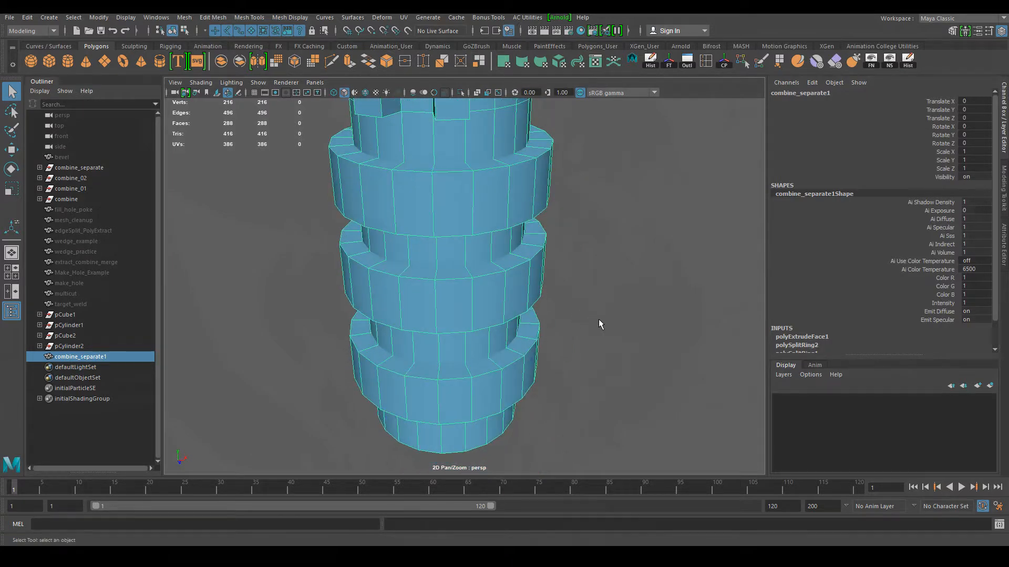
pyautogui.click(349, 283)
pyautogui.click(444, 252)
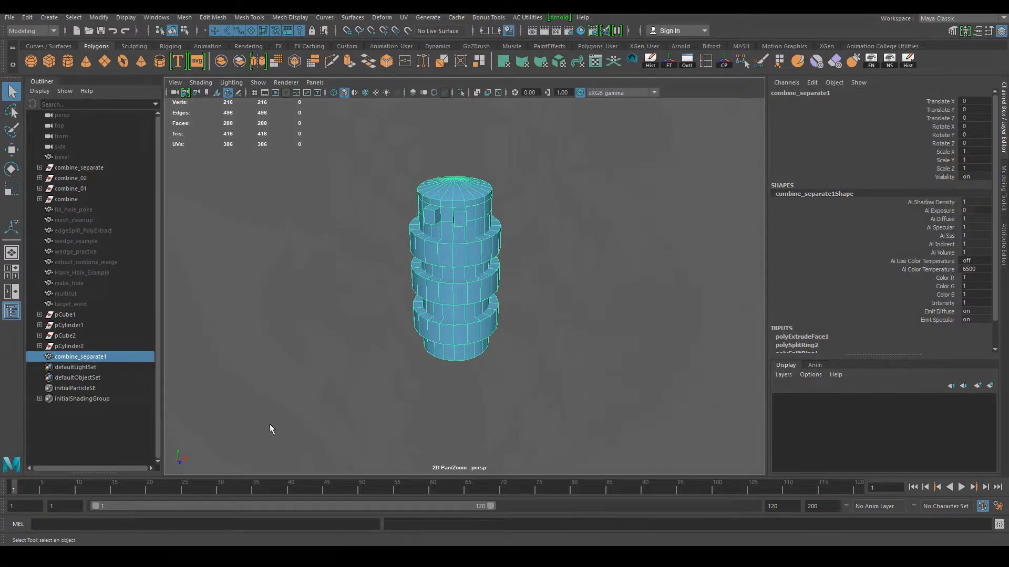
pyautogui.click(184, 17)
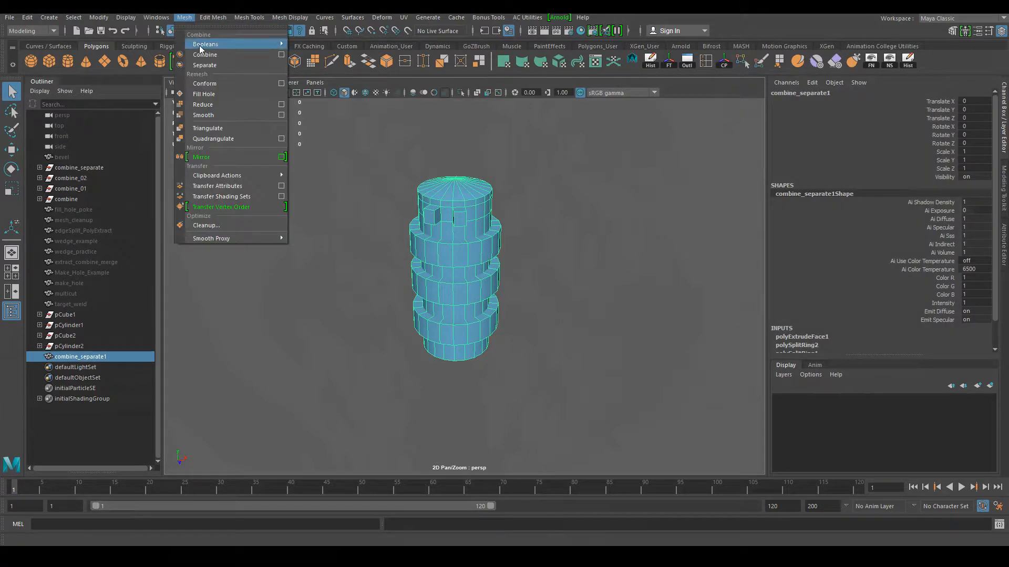
pyautogui.click(224, 65)
pyautogui.click(368, 366)
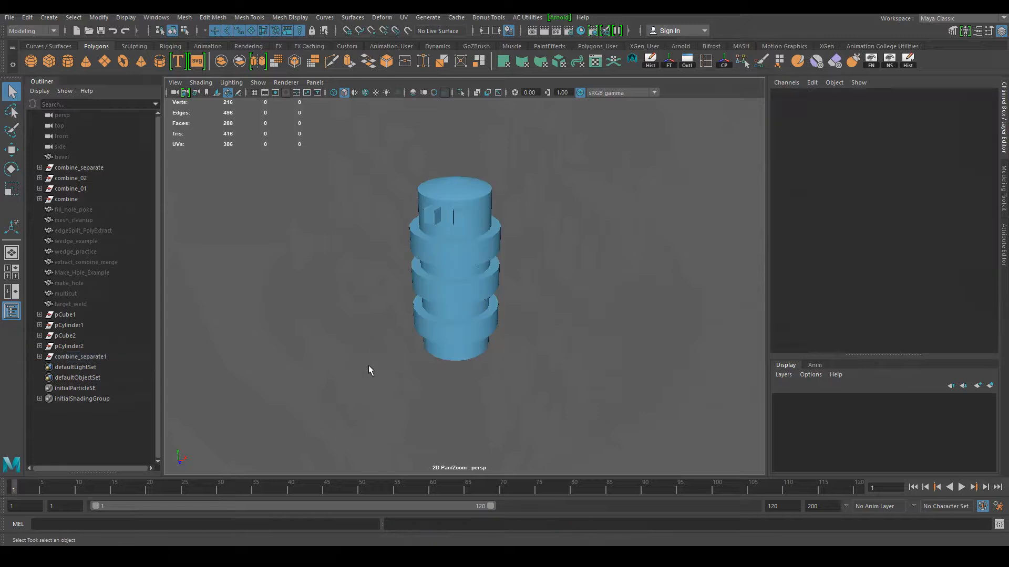
# Pick the separated rings and the cylinder one by one to check that each selects on its own
pyautogui.click(458, 239)
pyautogui.click(460, 287)
pyautogui.click(453, 327)
pyautogui.click(445, 348)
pyautogui.click(449, 328)
pyautogui.click(456, 292)
pyautogui.click(461, 266)
pyautogui.click(467, 253)
pyautogui.click(537, 284)
# Select the upper ring and then the cylinder with the Move tool to examine where their pivots lie
pyautogui.click(469, 257)
pyautogui.press('w')
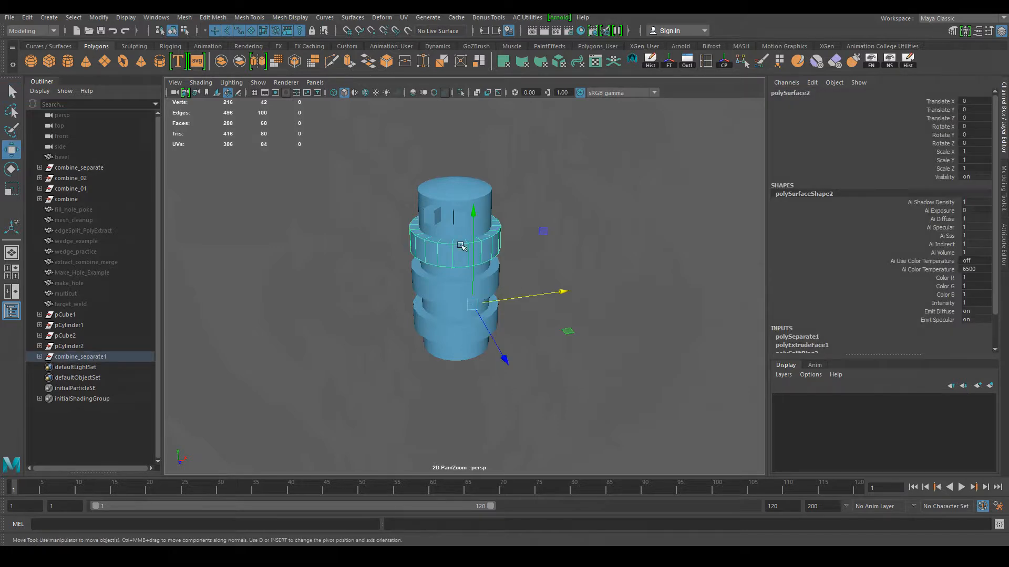
pyautogui.press('q')
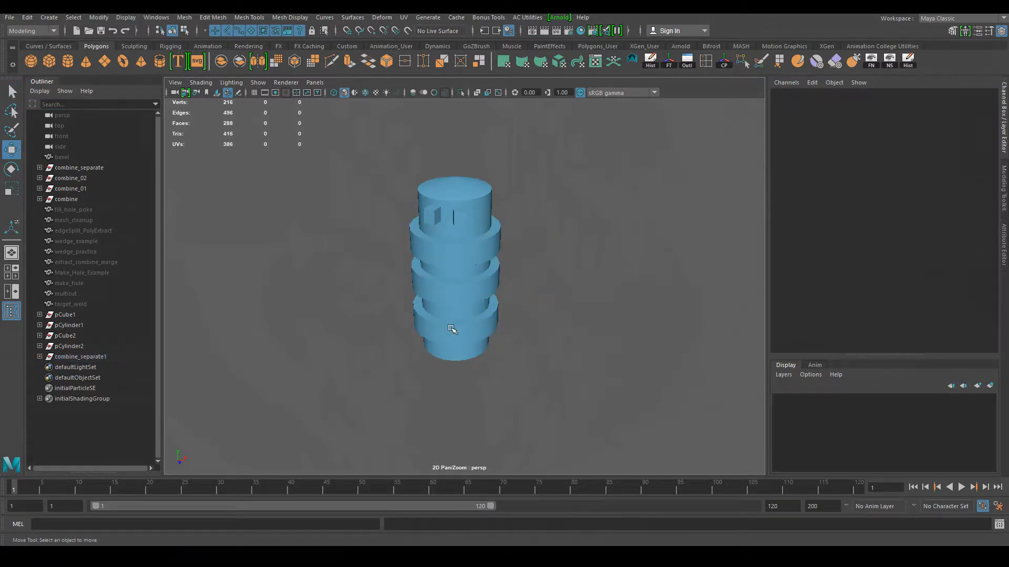
pyautogui.click(453, 328)
pyautogui.click(460, 388)
pyautogui.click(465, 337)
pyautogui.click(459, 367)
pyautogui.click(460, 350)
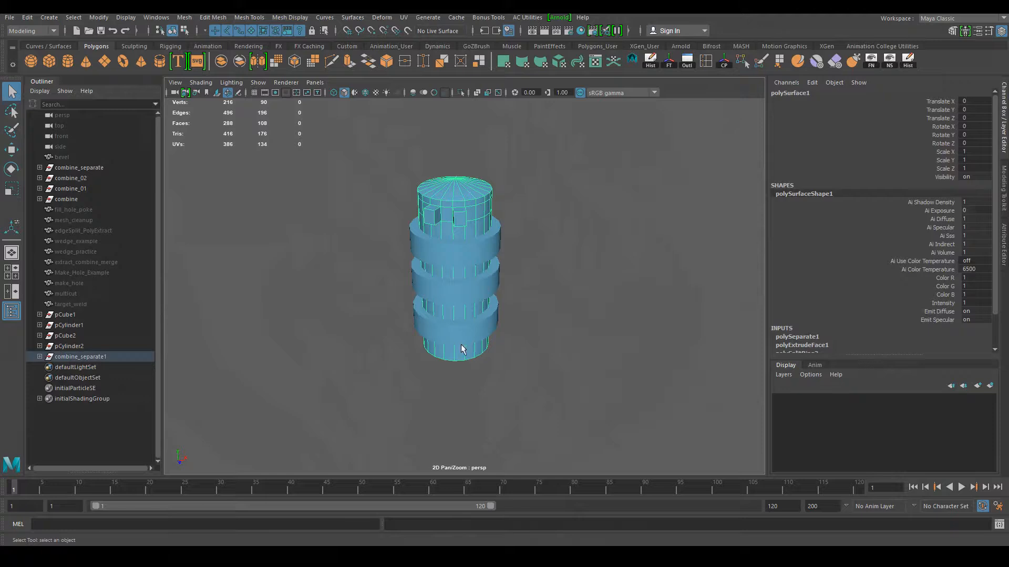
pyautogui.press('w')
pyautogui.keyDown('alt'); pyautogui.moveTo(515, 376); pyautogui.dragTo(409, 356); pyautogui.keyUp('alt')
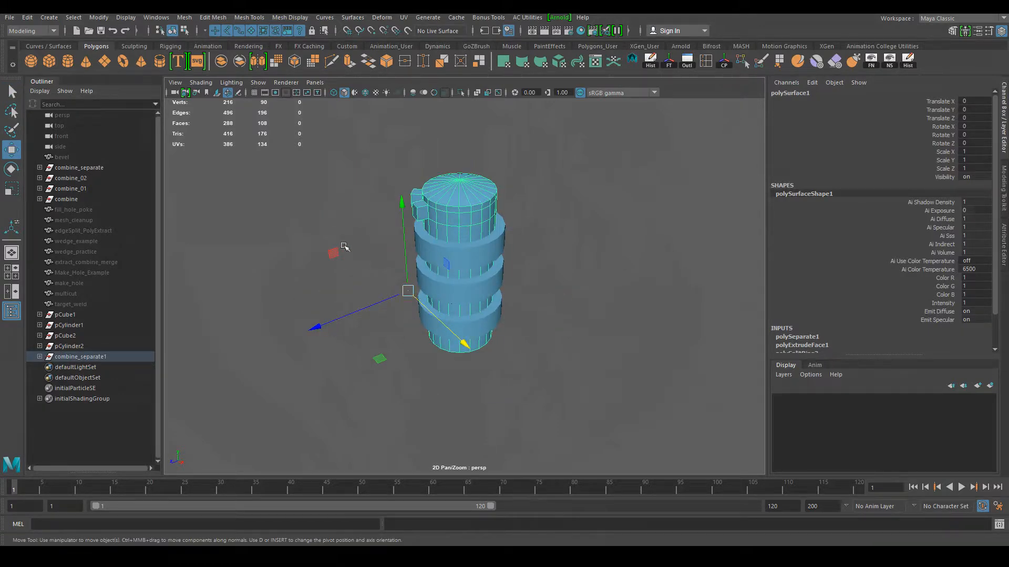
# Show the viewport grid and compare the pieces' pivot positions with the grid origin
pyautogui.click(254, 92)
pyautogui.keyDown('alt'); pyautogui.moveTo(436, 318); pyautogui.dragTo(468, 265); pyautogui.keyUp('alt')
pyautogui.keyDown('shift'); pyautogui.click(457, 214); pyautogui.keyUp('shift')
pyautogui.moveTo(457, 214); pyautogui.dragTo(469, 251)
pyautogui.click(471, 253)
pyautogui.click(467, 287)
pyautogui.click(468, 332)
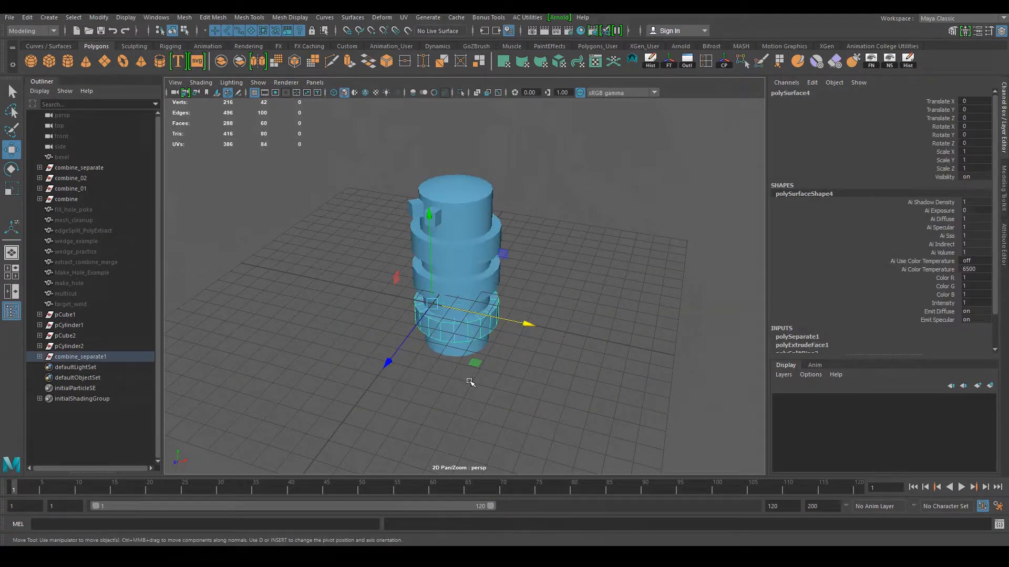
pyautogui.click(465, 419)
pyautogui.keyDown('alt'); pyautogui.moveTo(368, 286); pyautogui.dragTo(445, 276); pyautogui.keyUp('alt')
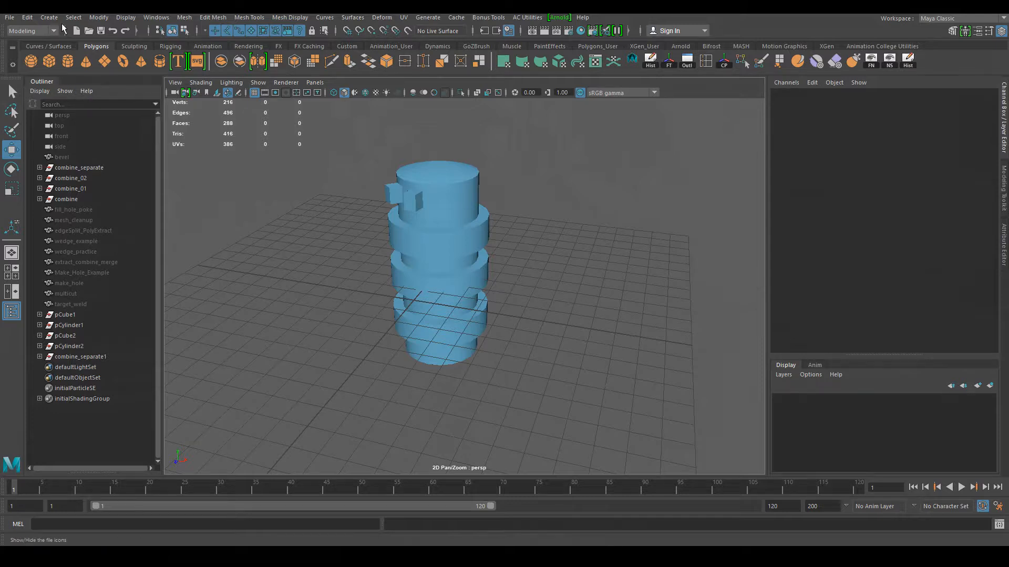
# Center the pivots of the cylinder and all three rings
pyautogui.click(100, 17)
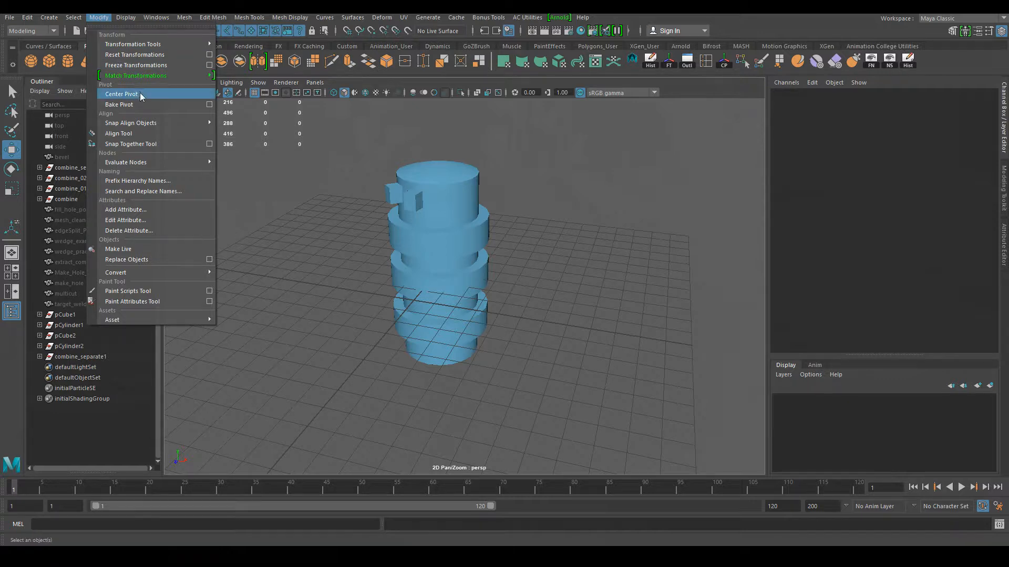
pyautogui.click(458, 177)
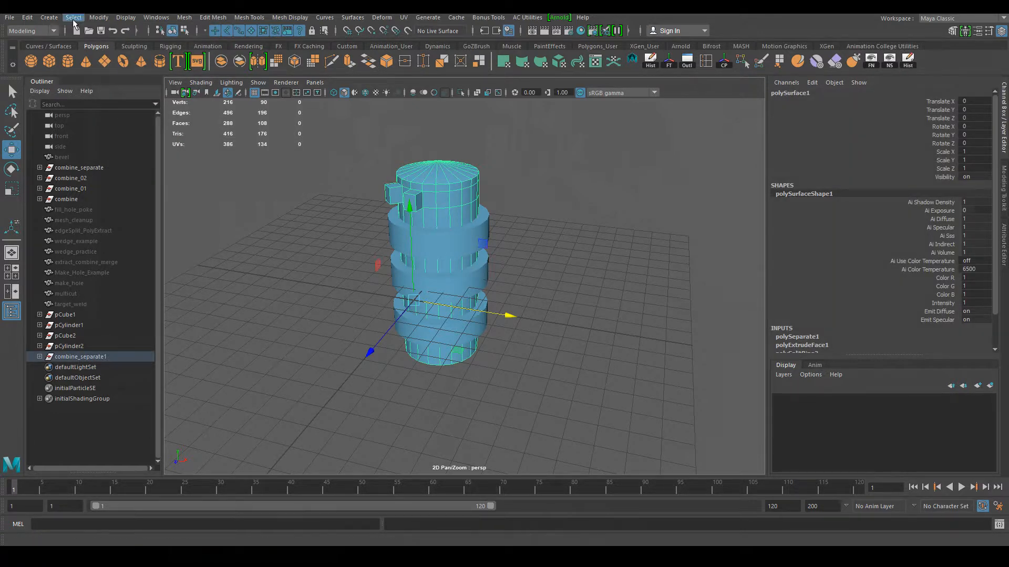
pyautogui.moveTo(333, 134); pyautogui.dragTo(522, 436)
pyautogui.click(99, 17)
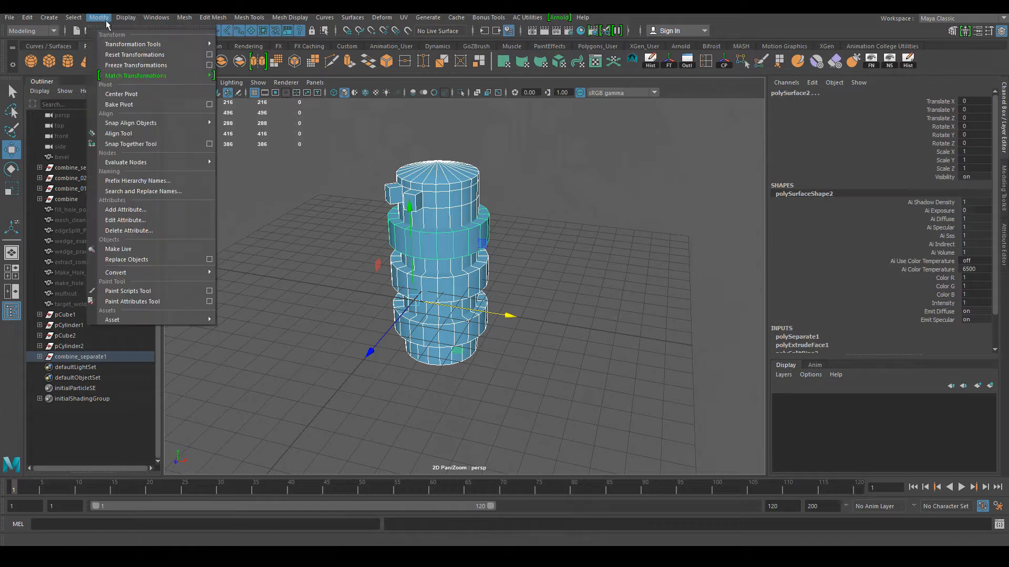
pyautogui.click(119, 102)
pyautogui.click(547, 317)
# Stretch the lower, middle and upper rings along X with the Scale tool, with the upper ring at 1.301
pyautogui.click(453, 242)
pyautogui.click(456, 291)
pyautogui.click(458, 336)
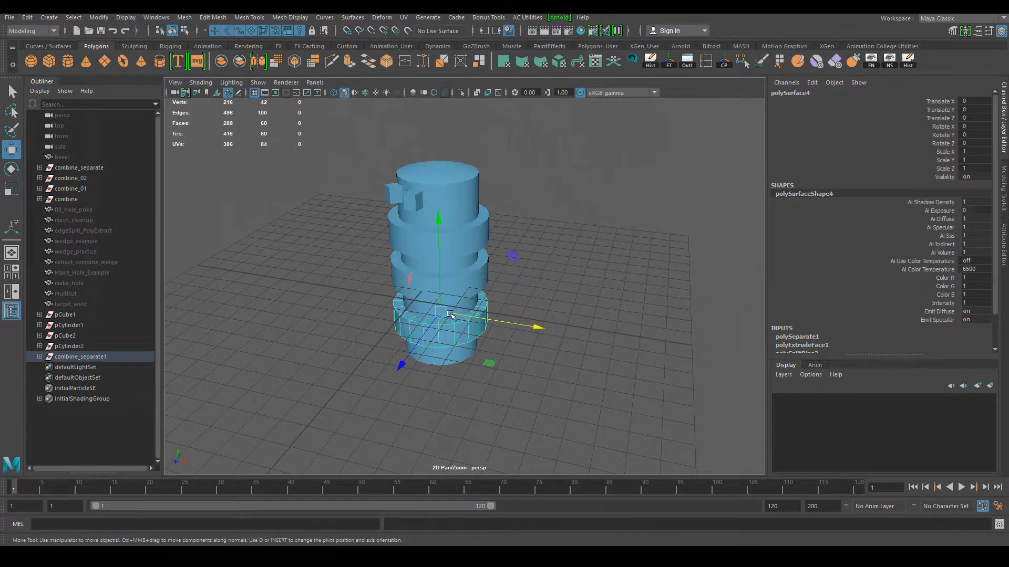
pyautogui.press('r')
pyautogui.moveTo(532, 326); pyautogui.dragTo(567, 371)
pyautogui.click(480, 273)
pyautogui.moveTo(530, 278); pyautogui.dragTo(594, 288)
pyautogui.click(487, 239)
pyautogui.moveTo(530, 238); pyautogui.dragTo(558, 240)
pyautogui.click(581, 342)
# Combine the cylinder and the three scaled rings into one mesh and check that it selects as one object
pyautogui.moveTo(591, 376)
pyautogui.keyDown('alt'); pyautogui.mouseDown()
pyautogui.moveTo(641, 360)
pyautogui.moveTo(592, 385)
pyautogui.mouseUp(); pyautogui.keyUp('alt')
pyautogui.moveTo(361, 118); pyautogui.dragTo(432, 239)
pyautogui.click(184, 17)
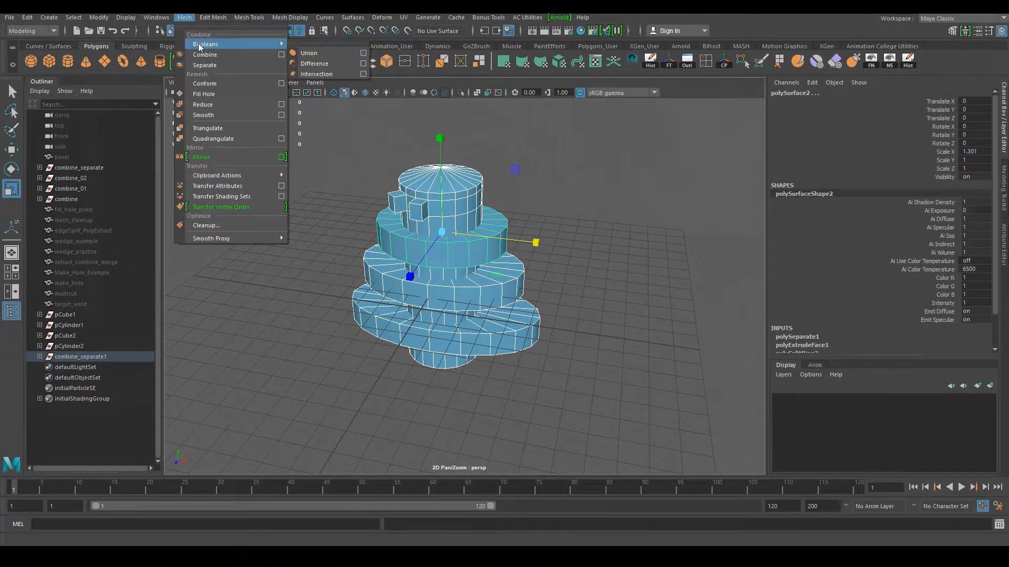
pyautogui.click(204, 55)
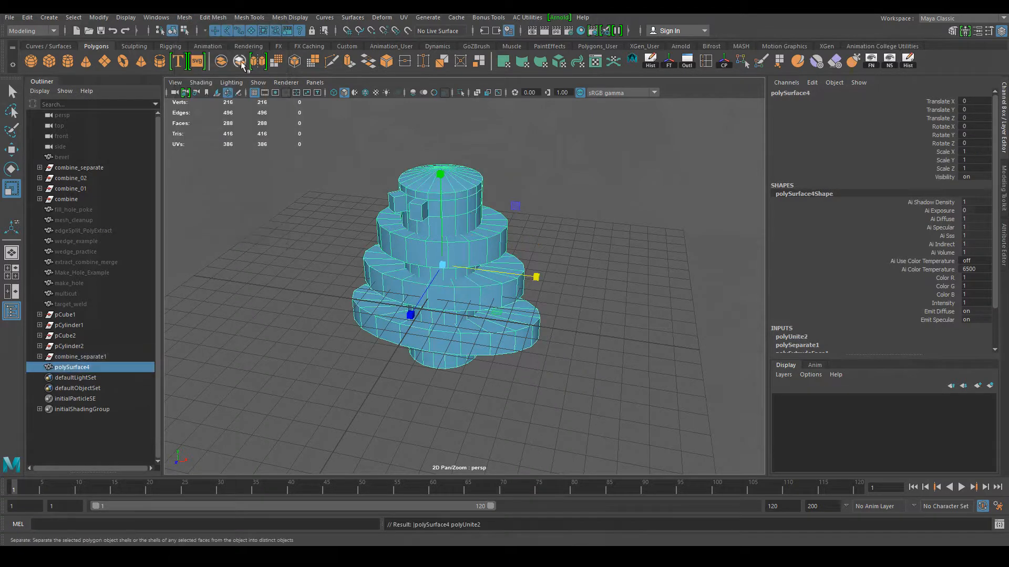
pyautogui.keyDown('alt'); pyautogui.moveTo(399, 315); pyautogui.dragTo(552, 343); pyautogui.keyUp('alt')
pyautogui.click(552, 343)
pyautogui.click(488, 297)
# Delete the recombined mesh from the scene
pyautogui.keyDown('alt'); pyautogui.moveTo(628, 219); pyautogui.dragTo(591, 210); pyautogui.keyUp('alt')
pyautogui.click(591, 210)
pyautogui.click(491, 324)
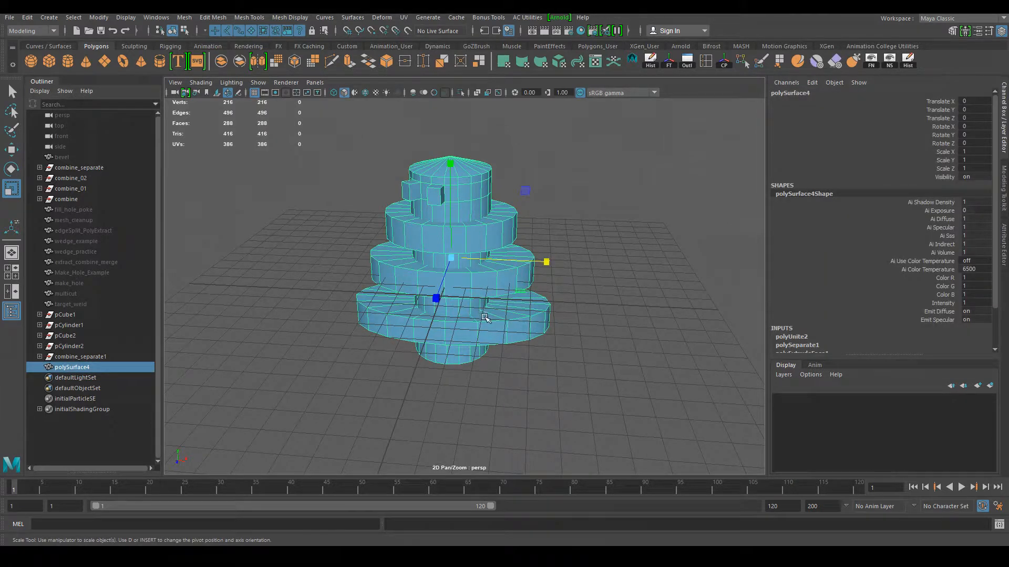
pyautogui.press('Delete')
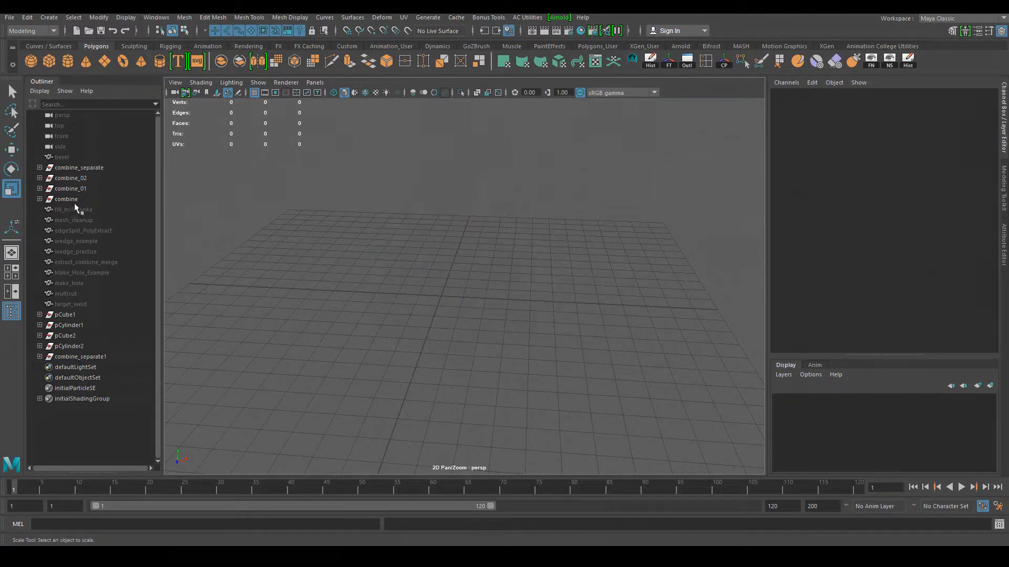
# Unhide the fill_hole_poke object and clear the selection
pyautogui.click(87, 210)
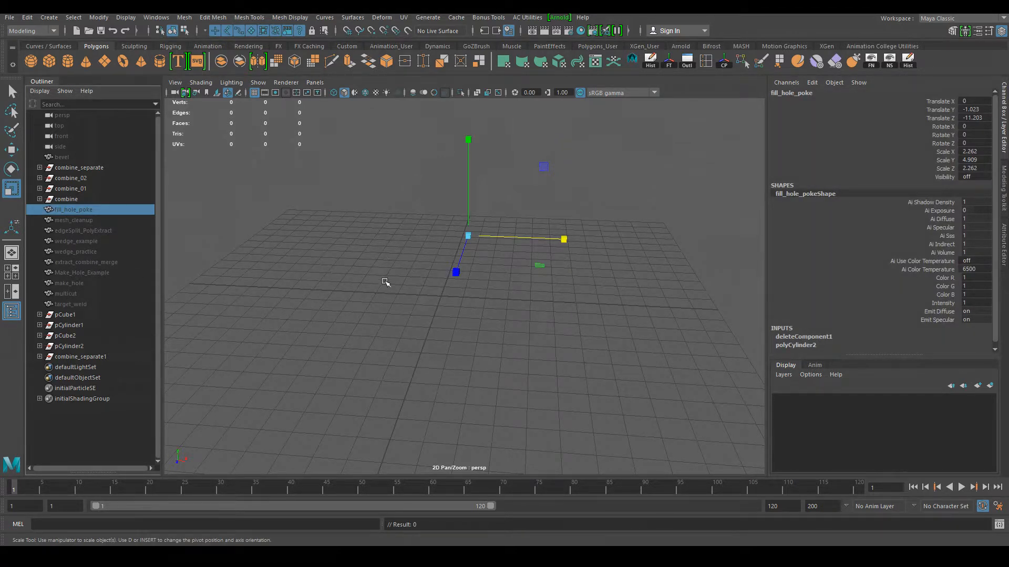
pyautogui.hotkey('shift', 'h')
pyautogui.click(255, 303)
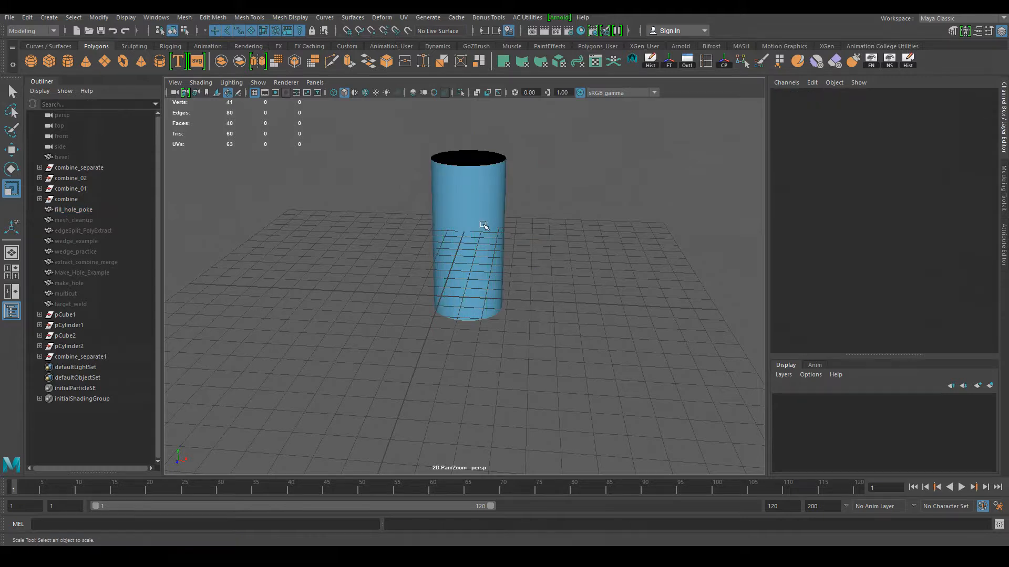
# Select the border edge loop around the cylinder's open top and close it with Fill Hole
pyautogui.keyDown('alt'); pyautogui.moveTo(484, 225); pyautogui.dragTo(459, 291, button='middle'); pyautogui.keyUp('alt')
pyautogui.keyDown('alt'); pyautogui.moveTo(459, 291); pyautogui.dragTo(494, 310, button='right'); pyautogui.keyUp('alt')
pyautogui.keyDown('alt'); pyautogui.moveTo(494, 310); pyautogui.dragTo(509, 374); pyautogui.keyUp('alt')
pyautogui.click(469, 303)
pyautogui.moveTo(458, 254); pyautogui.dragTo(464, 224, button='right')
pyautogui.keyDown('alt'); pyautogui.moveTo(573, 338); pyautogui.dragTo(535, 245); pyautogui.keyUp('alt')
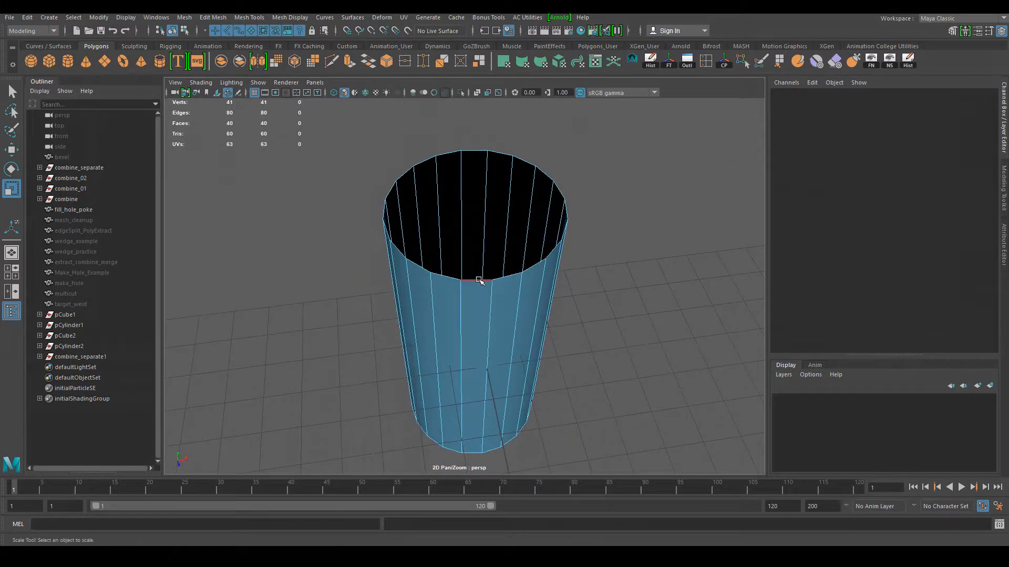
pyautogui.doubleClick(476, 278)
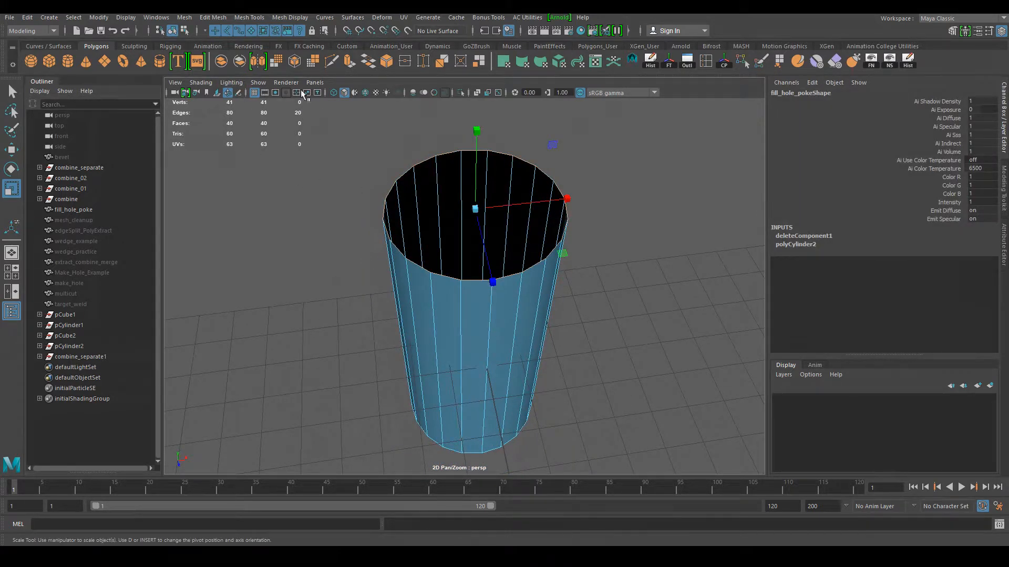
pyautogui.click(185, 17)
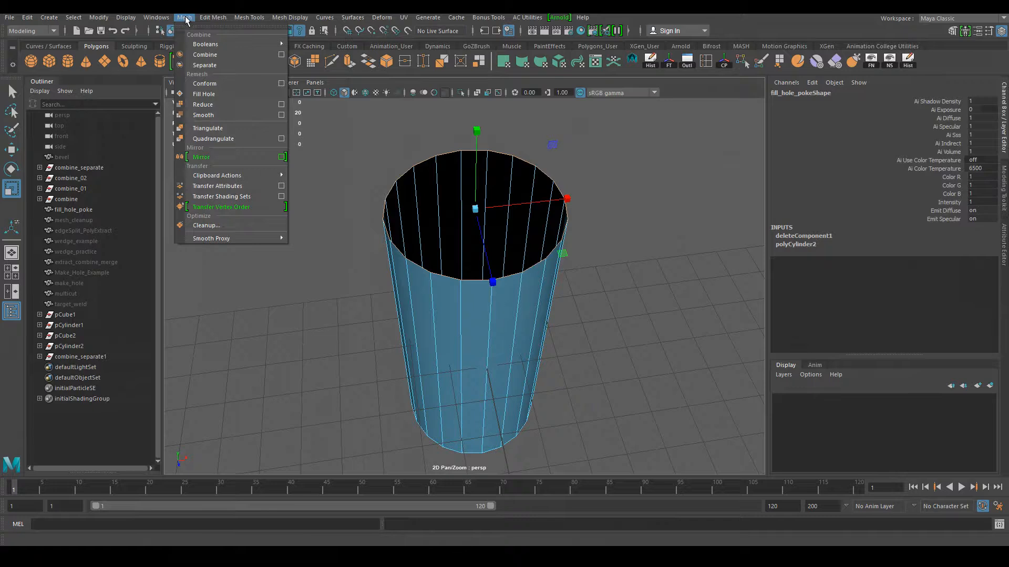
pyautogui.click(207, 98)
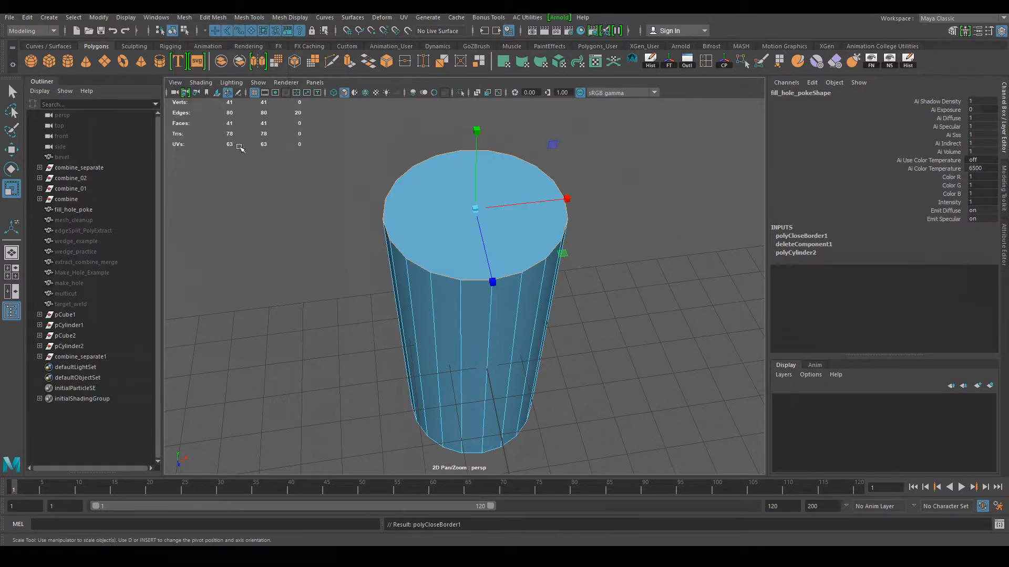
# Select the cylinder's top cap face and apply Poke to split it into triangles meeting at the centre
pyautogui.click(383, 252)
pyautogui.click(453, 232)
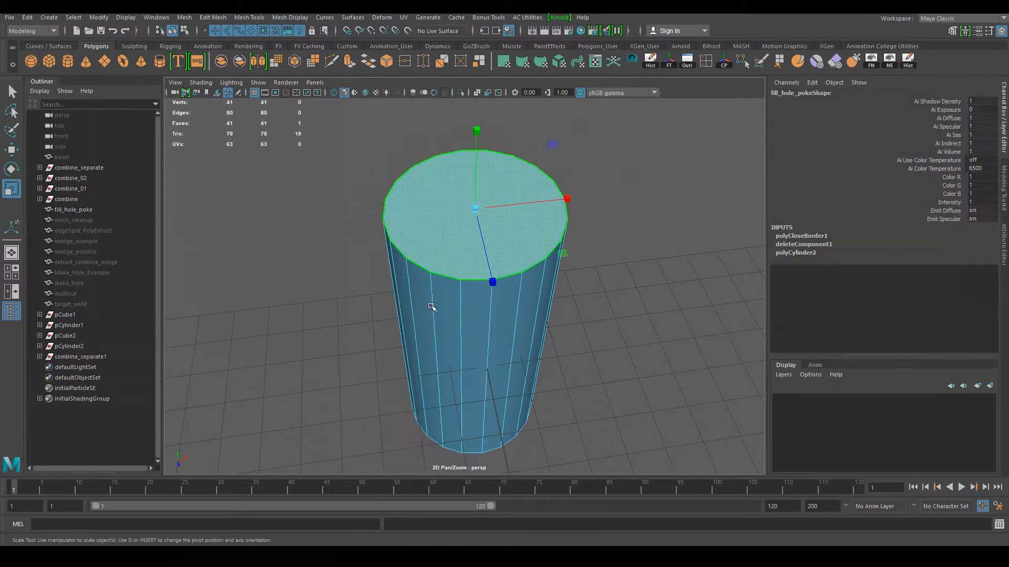
pyautogui.click(213, 18)
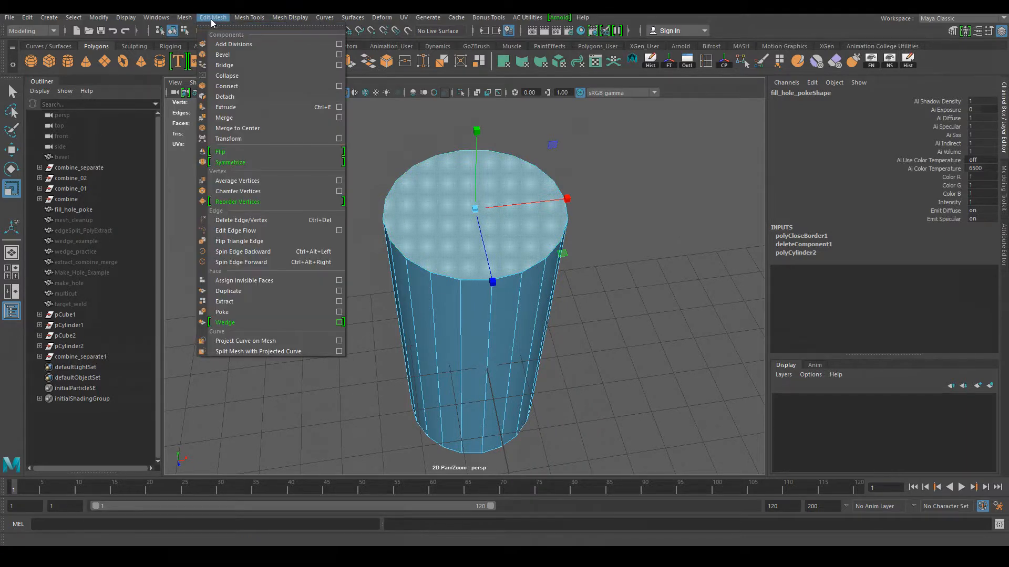
pyautogui.click(252, 314)
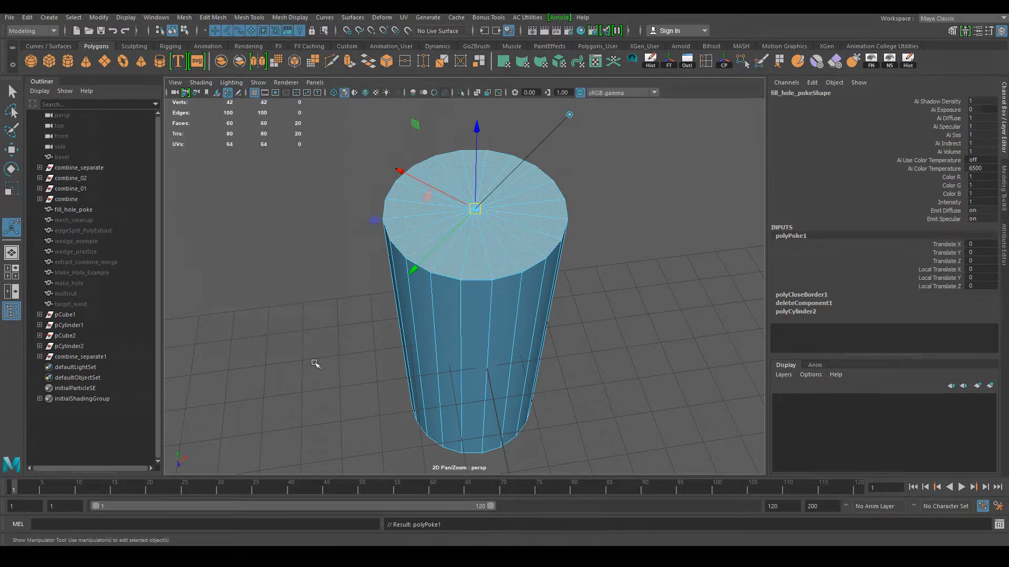
pyautogui.click(314, 364)
# Return to object mode and delete the poked cylinder from the scene
pyautogui.keyDown('alt'); pyautogui.moveTo(463, 324); pyautogui.dragTo(426, 216); pyautogui.keyUp('alt')
pyautogui.keyDown('alt'); pyautogui.moveTo(447, 338); pyautogui.dragTo(445, 228, button='middle'); pyautogui.keyUp('alt')
pyautogui.keyDown('alt'); pyautogui.moveTo(446, 229); pyautogui.dragTo(423, 279); pyautogui.keyUp('alt')
pyautogui.rightClick(426, 251)
pyautogui.moveTo(426, 250); pyautogui.dragTo(484, 237, button='right')
pyautogui.click(546, 252)
pyautogui.click(478, 288)
pyautogui.press('Delete')
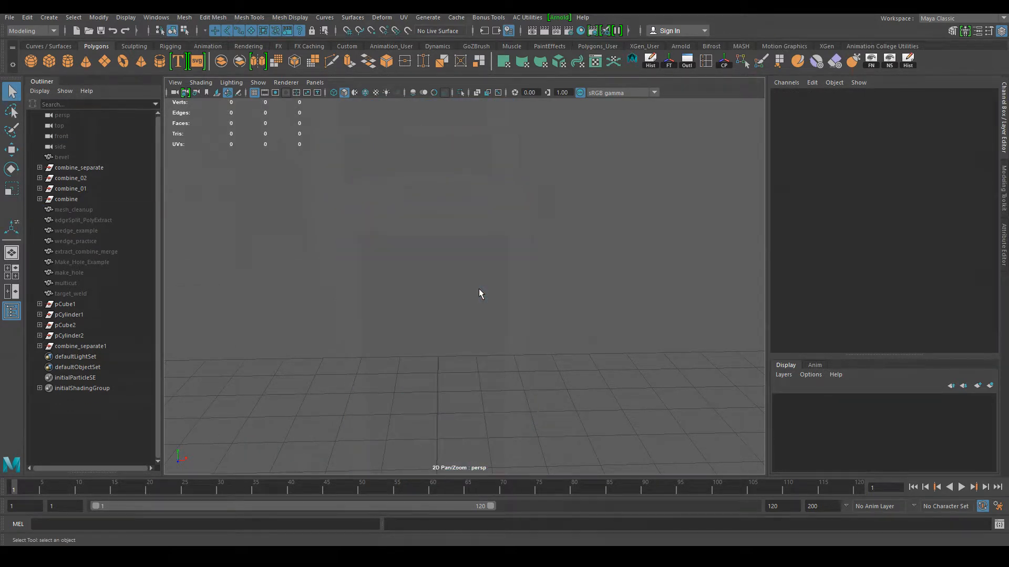
# Unhide the mesh_cleanup object and clear the selection
pyautogui.click(72, 210)
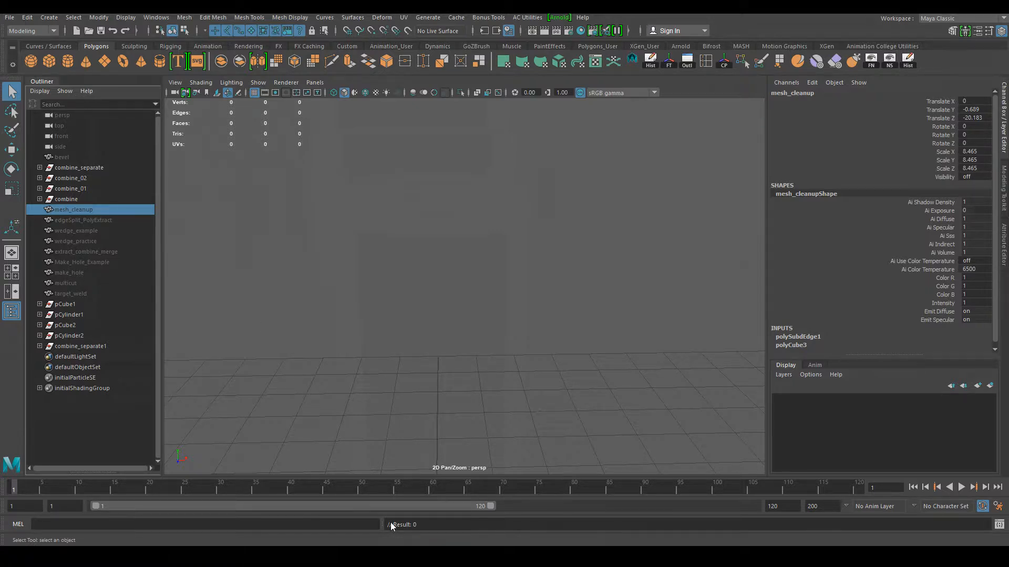
pyautogui.hotkey('shift', 'h')
pyautogui.click(591, 302)
# Examine the vertices along the cube's upper edge, comparing vertex mode with object mode
pyautogui.click(518, 276)
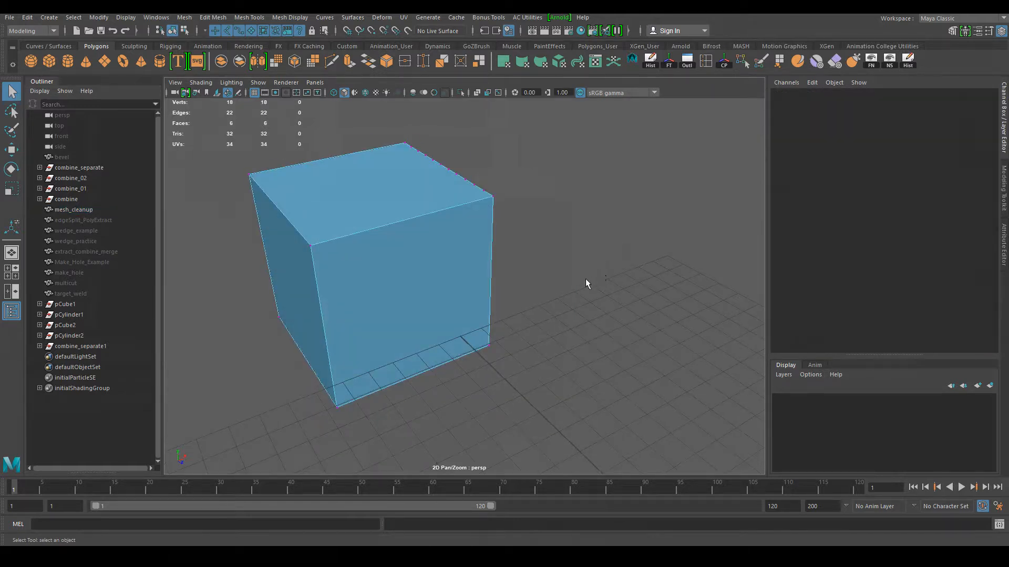
pyautogui.keyDown('alt'); pyautogui.moveTo(586, 284); pyautogui.dragTo(531, 292); pyautogui.keyUp('alt')
pyautogui.keyDown('alt'); pyautogui.moveTo(457, 275); pyautogui.dragTo(521, 284); pyautogui.keyUp('alt')
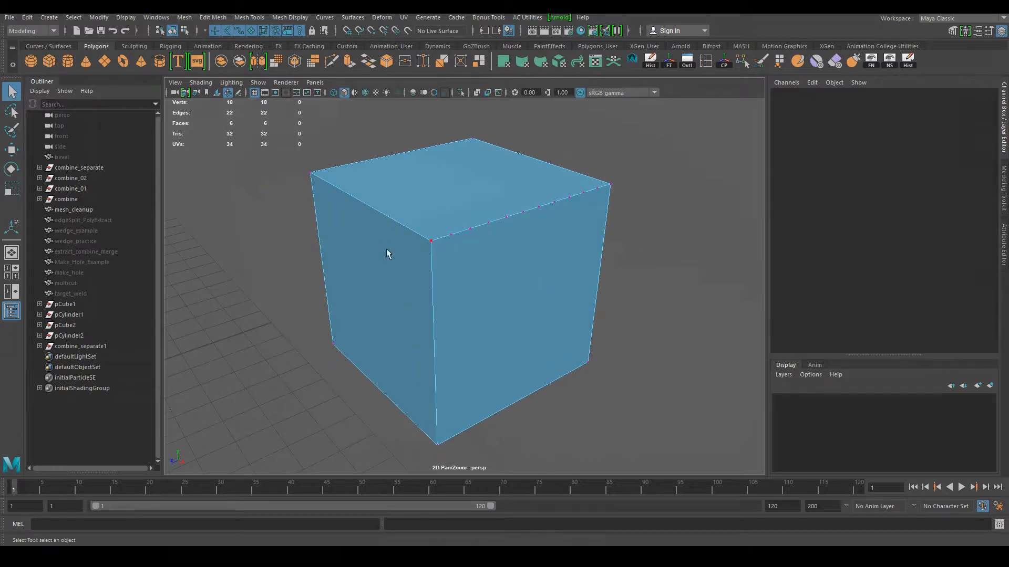
pyautogui.moveTo(467, 198); pyautogui.dragTo(536, 185, button='right')
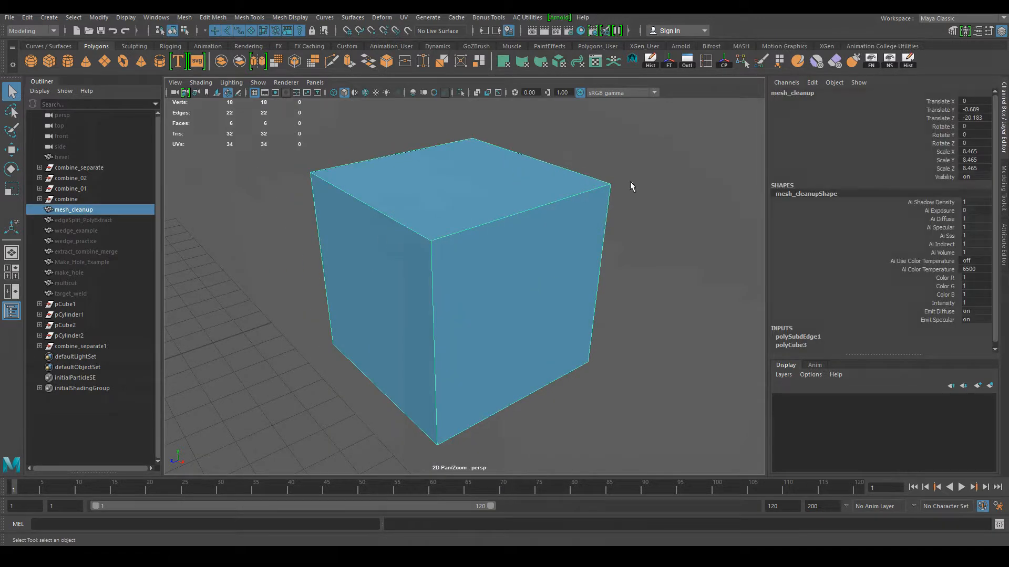
pyautogui.keyDown('alt'); pyautogui.moveTo(533, 263); pyautogui.dragTo(481, 228, button='middle'); pyautogui.keyUp('alt')
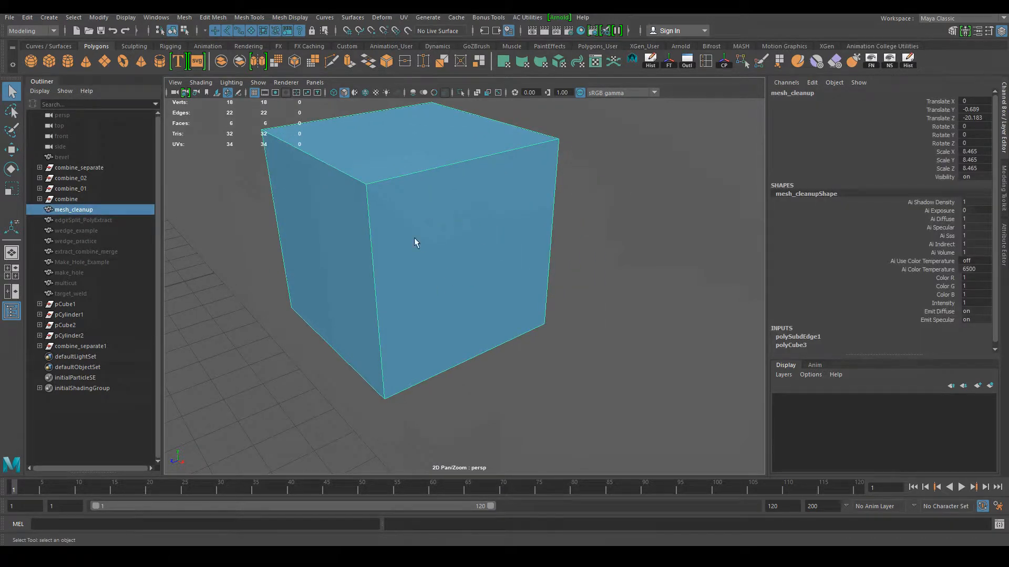
pyautogui.moveTo(462, 202); pyautogui.dragTo(412, 201, button='right')
pyautogui.keyDown('alt'); pyautogui.moveTo(537, 148); pyautogui.dragTo(428, 194); pyautogui.keyUp('alt')
# Run Cleanup on the mesh_cleanup cube with Select matching polygons and Faces with more than 4 sides to pick out its n-gons
pyautogui.click(249, 18)
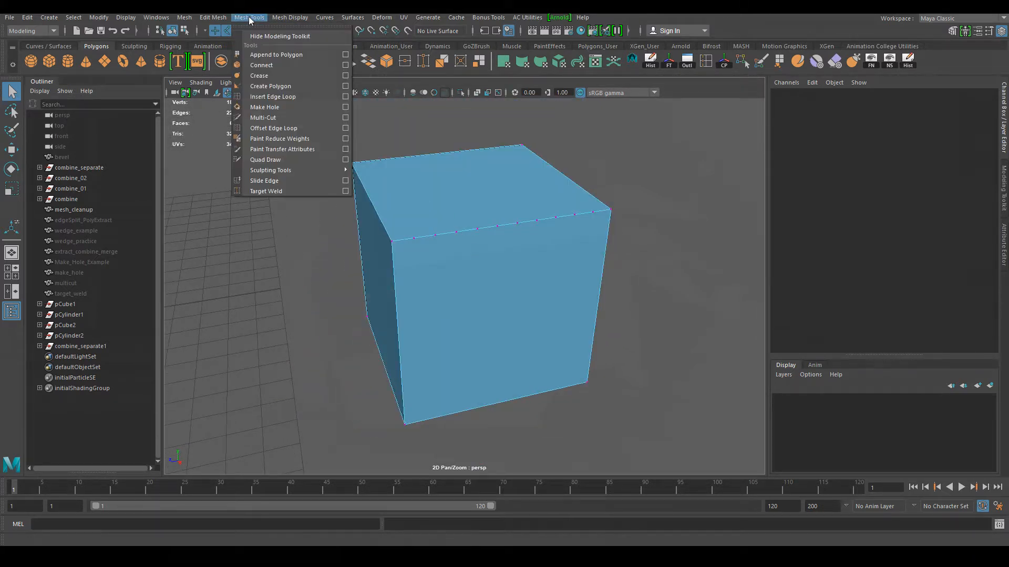
pyautogui.moveTo(185, 17)
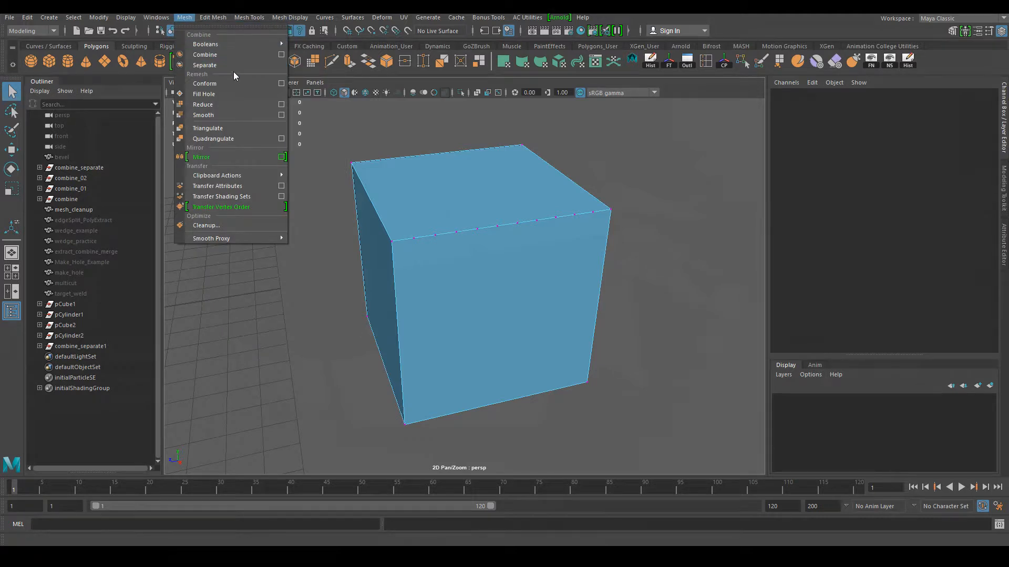
pyautogui.moveTo(446, 172); pyautogui.dragTo(559, 204, button='right')
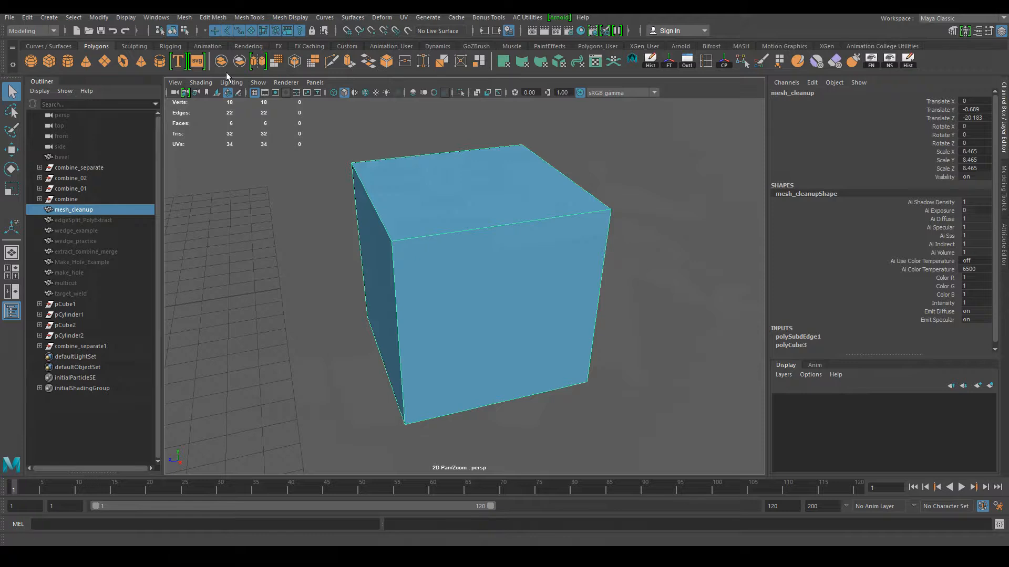
pyautogui.click(184, 17)
pyautogui.click(263, 225)
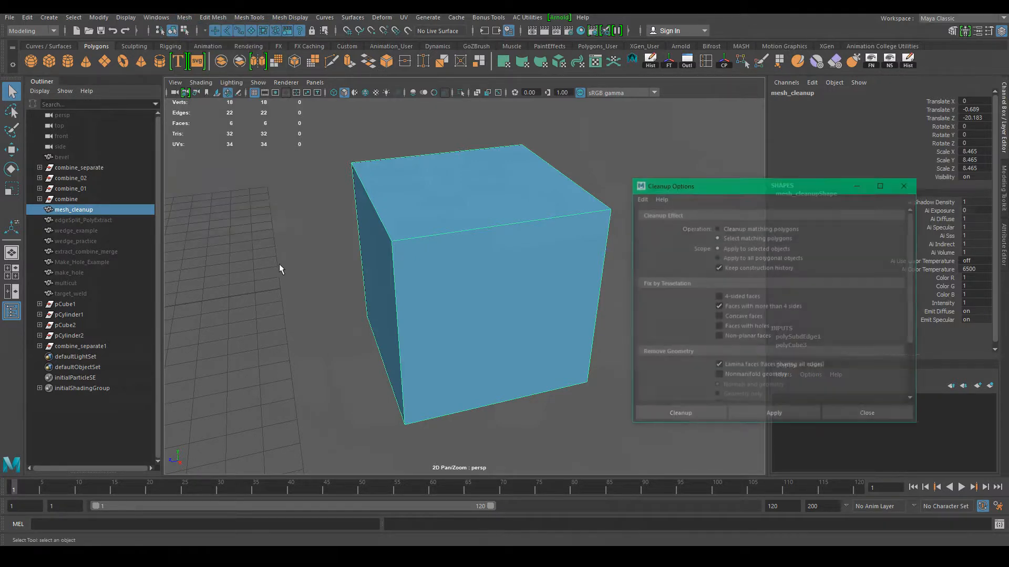
pyautogui.moveTo(735, 185); pyautogui.dragTo(732, 79)
pyautogui.keyDown('alt'); pyautogui.moveTo(614, 226); pyautogui.dragTo(512, 310); pyautogui.keyUp('alt')
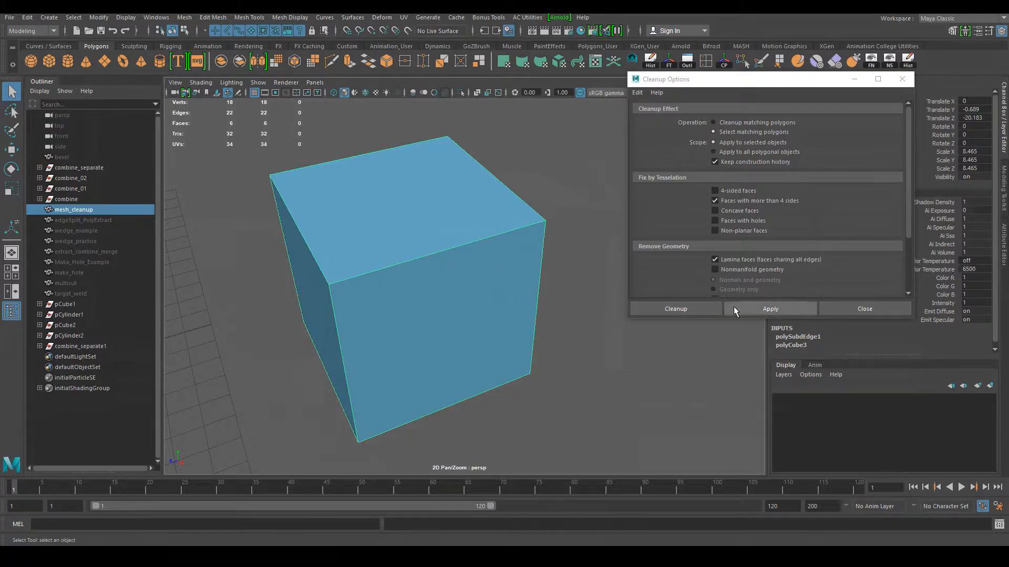
pyautogui.click(788, 311)
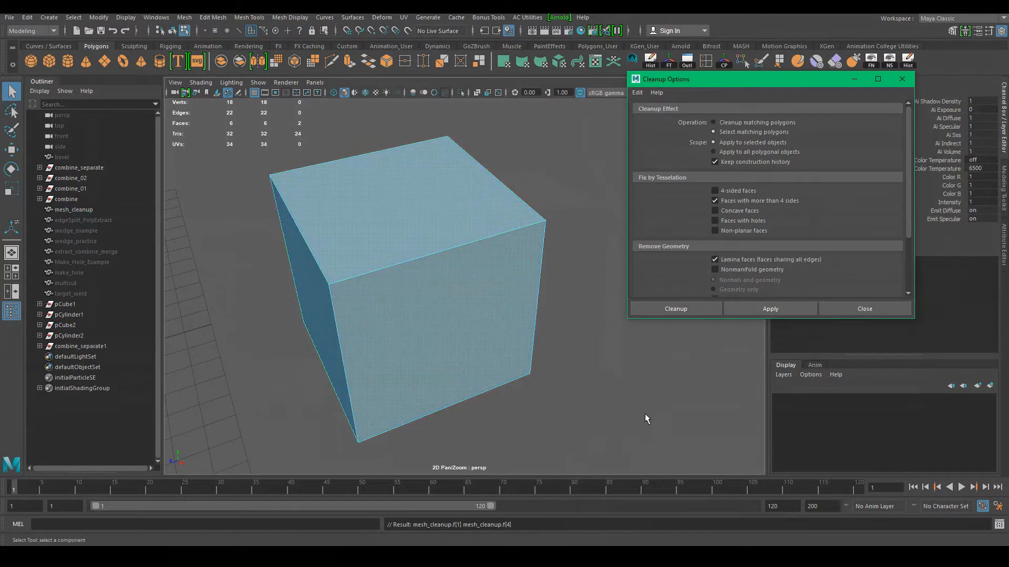
pyautogui.keyDown('alt'); pyautogui.moveTo(646, 409); pyautogui.dragTo(587, 342); pyautogui.keyUp('alt')
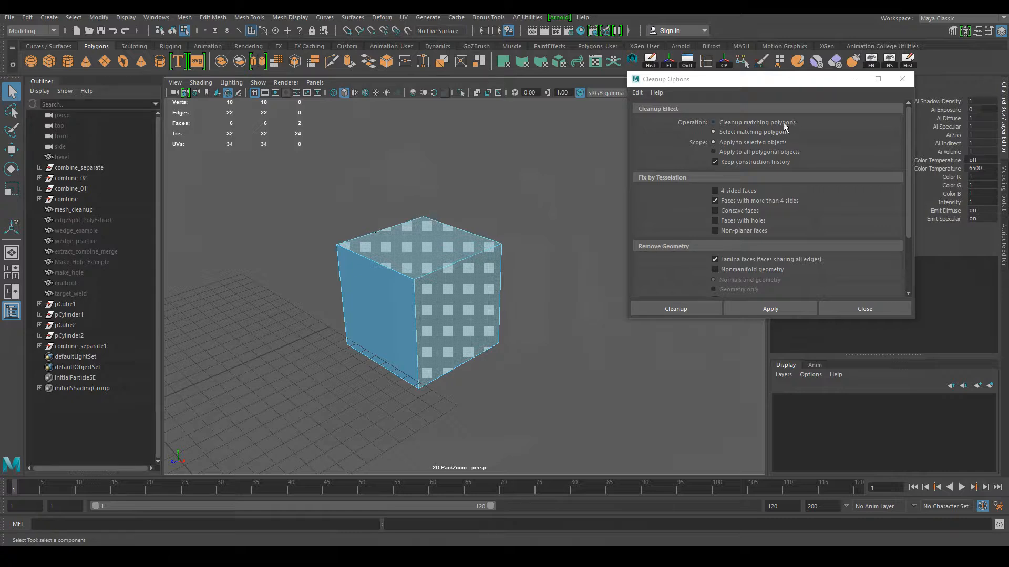
# Reselect the cube as an object and apply Cleanup with the operation set to Cleanup matching polygons
pyautogui.click(588, 364)
pyautogui.moveTo(446, 277); pyautogui.dragTo(496, 219, button='right')
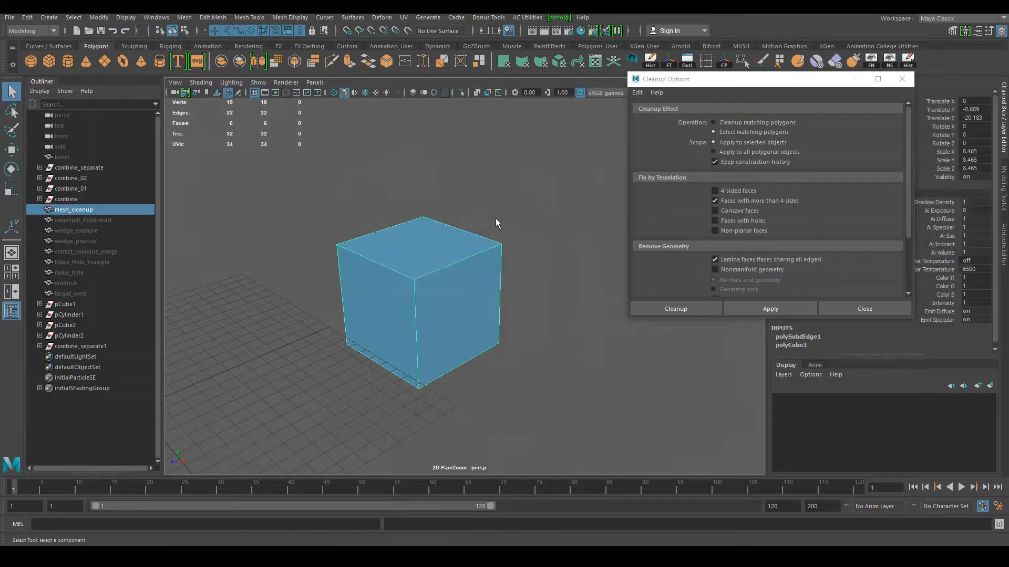
pyautogui.click(375, 152)
pyautogui.click(419, 271)
pyautogui.click(729, 124)
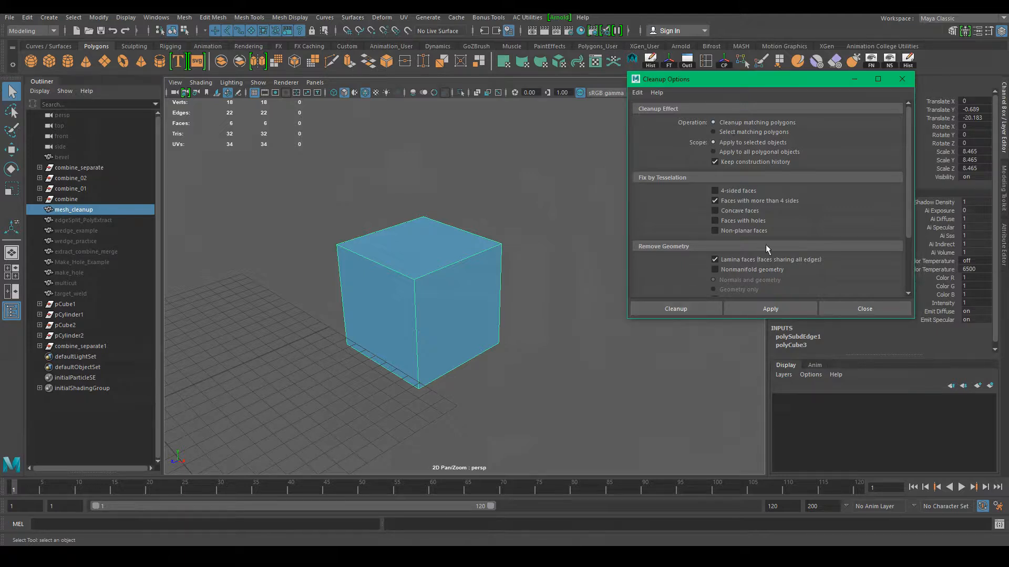
pyautogui.click(765, 308)
# Examine the cleaned-up cube's triangulated faces from several angles in object mode
pyautogui.keyDown('alt'); pyautogui.moveTo(576, 428); pyautogui.dragTo(475, 338); pyautogui.keyUp('alt')
pyautogui.keyDown('alt'); pyautogui.moveTo(475, 338); pyautogui.dragTo(523, 412, button='right'); pyautogui.keyUp('alt')
pyautogui.keyDown('alt'); pyautogui.moveTo(523, 415); pyautogui.dragTo(440, 326); pyautogui.keyUp('alt')
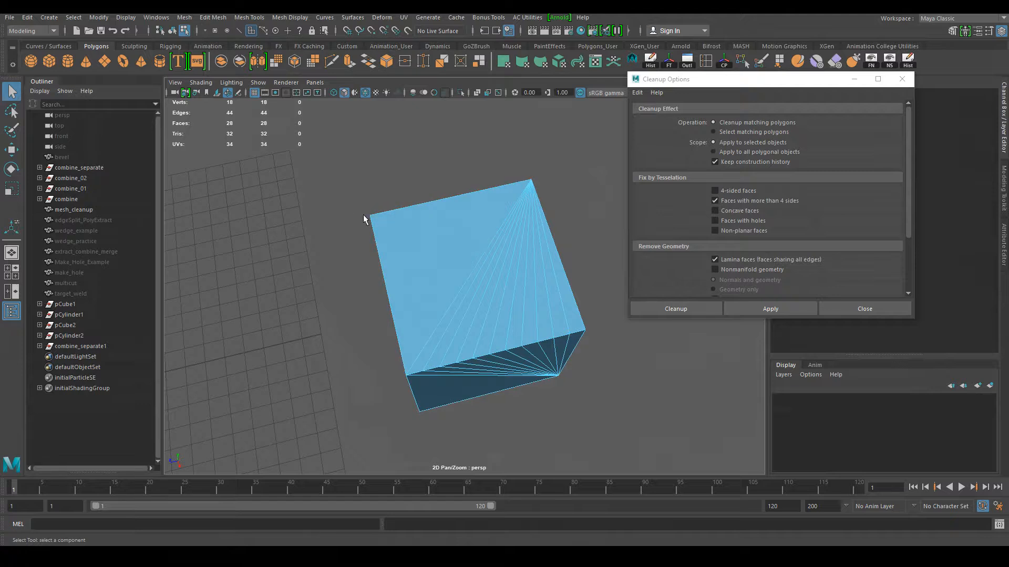
pyautogui.keyDown('alt'); pyautogui.moveTo(372, 216); pyautogui.dragTo(475, 394); pyautogui.keyUp('alt')
pyautogui.moveTo(439, 240); pyautogui.dragTo(475, 223, button='right')
pyautogui.click(448, 241)
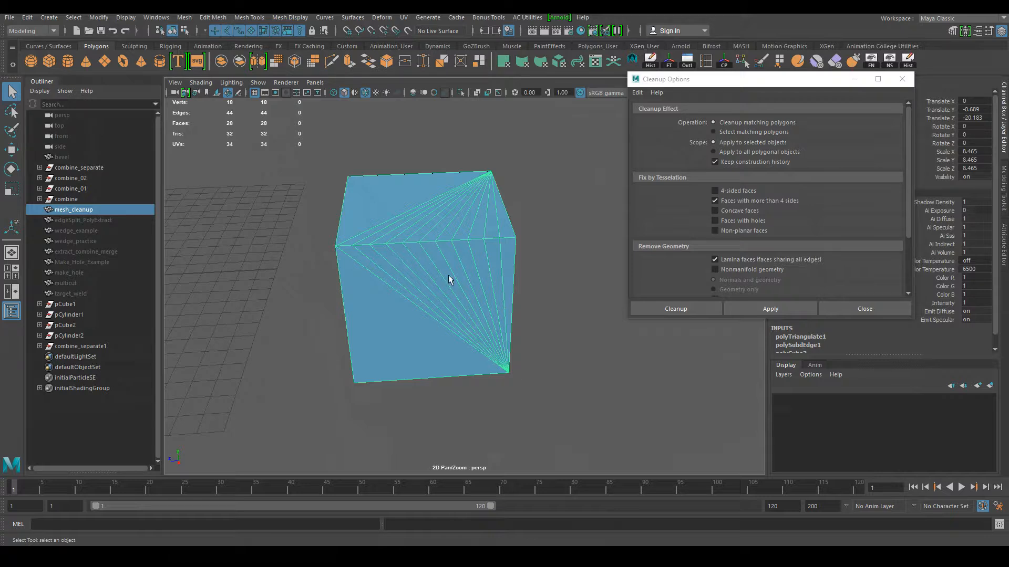
pyautogui.keyDown('alt'); pyautogui.moveTo(505, 409); pyautogui.dragTo(491, 370); pyautogui.keyUp('alt')
pyautogui.keyDown('alt'); pyautogui.moveTo(440, 268); pyautogui.dragTo(491, 334); pyautogui.keyUp('alt')
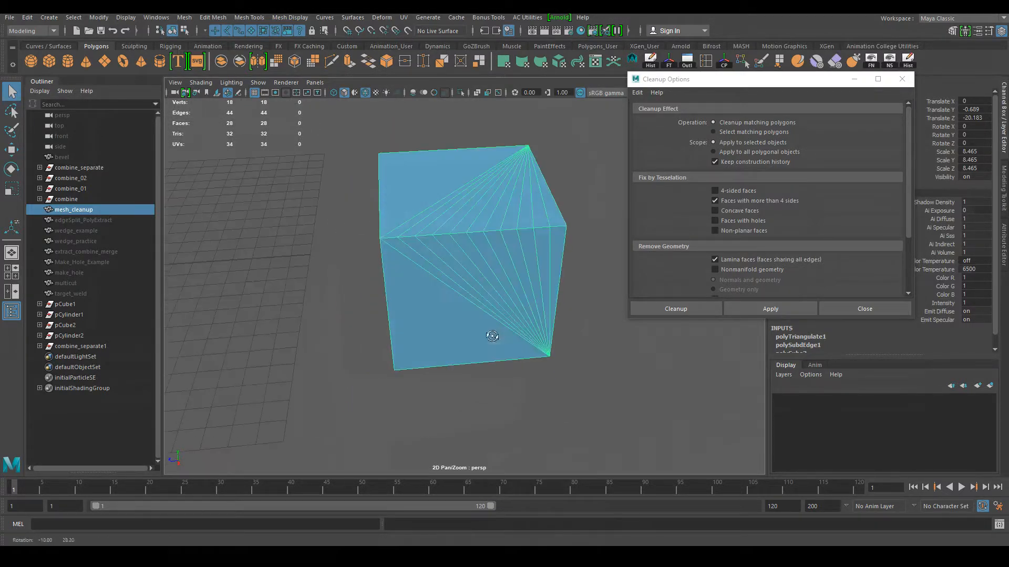
# Change the mesh Cleanup operation to select matching polygons instead of cleaning them up
pyautogui.keyDown('alt'); pyautogui.moveTo(415, 371); pyautogui.dragTo(436, 267); pyautogui.keyUp('alt')
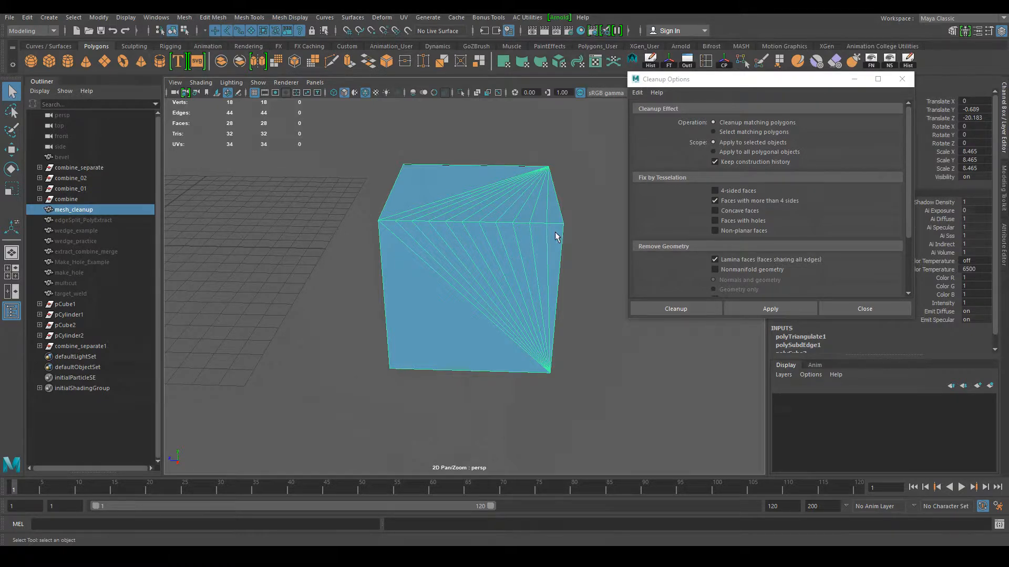
pyautogui.keyDown('alt'); pyautogui.moveTo(559, 368); pyautogui.dragTo(449, 277); pyautogui.keyUp('alt')
pyautogui.keyDown('alt'); pyautogui.moveTo(515, 302); pyautogui.dragTo(475, 274); pyautogui.keyUp('alt')
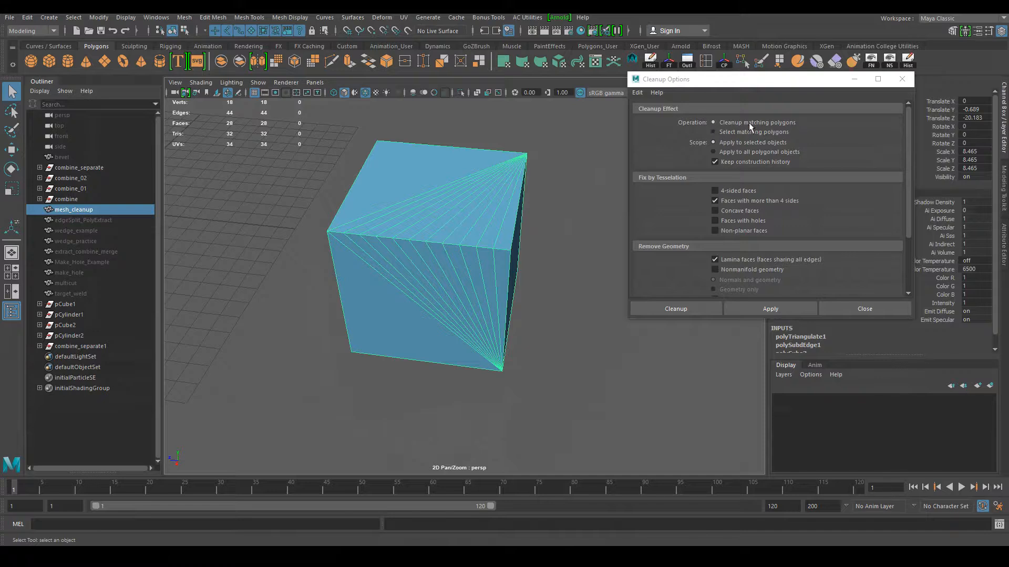
pyautogui.keyDown('alt'); pyautogui.moveTo(558, 266); pyautogui.dragTo(628, 195); pyautogui.keyUp('alt')
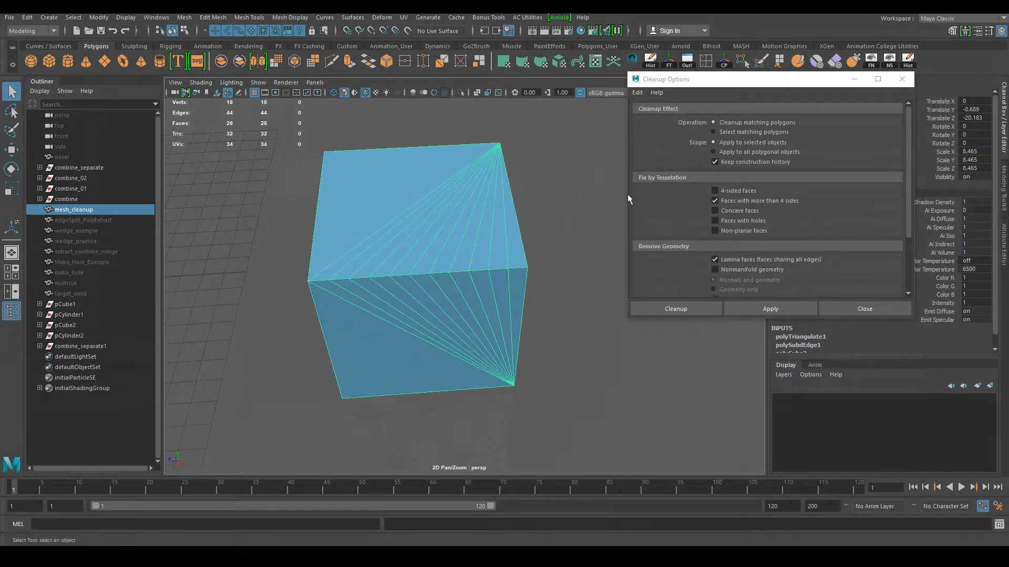
pyautogui.click(718, 133)
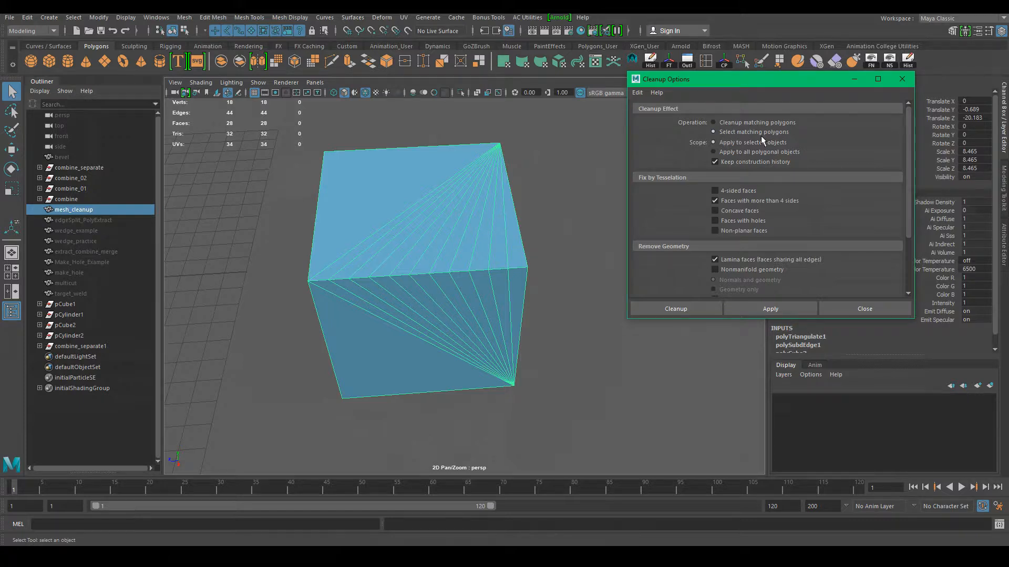
# Delete the mesh_cleanup cube and close the Cleanup options
pyautogui.keyDown('alt'); pyautogui.moveTo(599, 342); pyautogui.dragTo(482, 304); pyautogui.keyUp('alt')
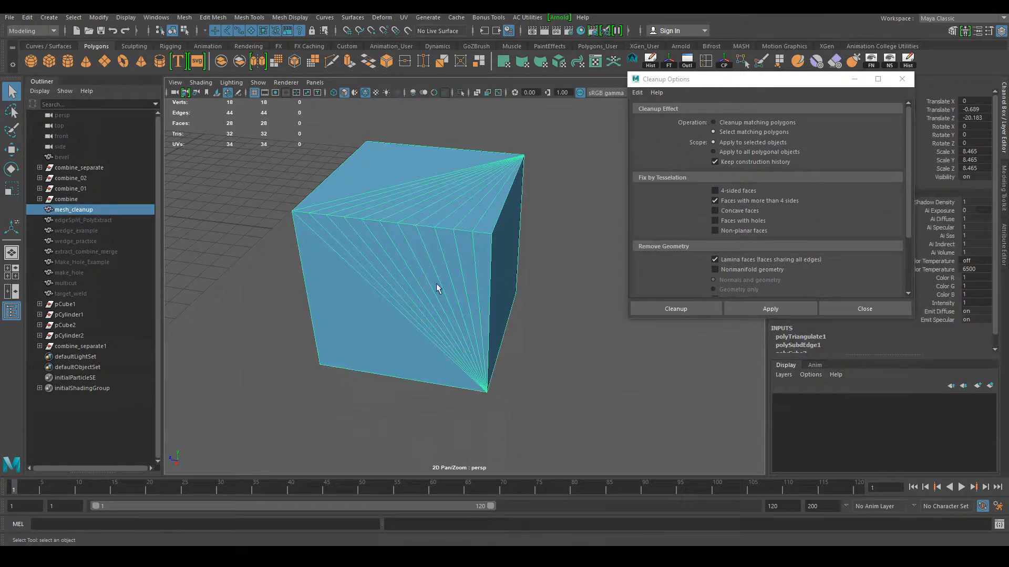
pyautogui.keyDown('alt'); pyautogui.moveTo(455, 390); pyautogui.dragTo(408, 412); pyautogui.keyUp('alt')
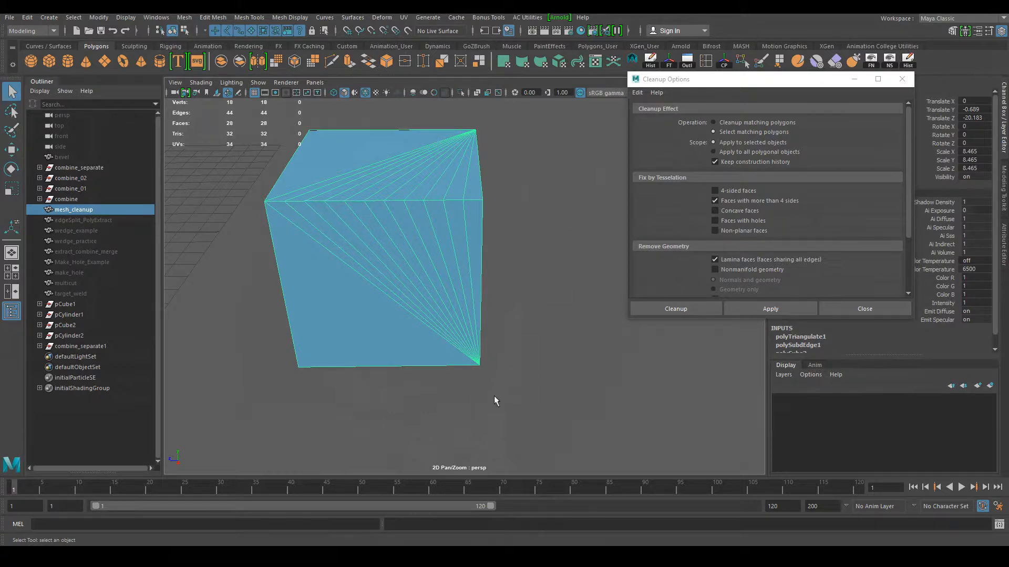
pyautogui.keyDown('alt'); pyautogui.moveTo(559, 290); pyautogui.dragTo(502, 333); pyautogui.keyUp('alt')
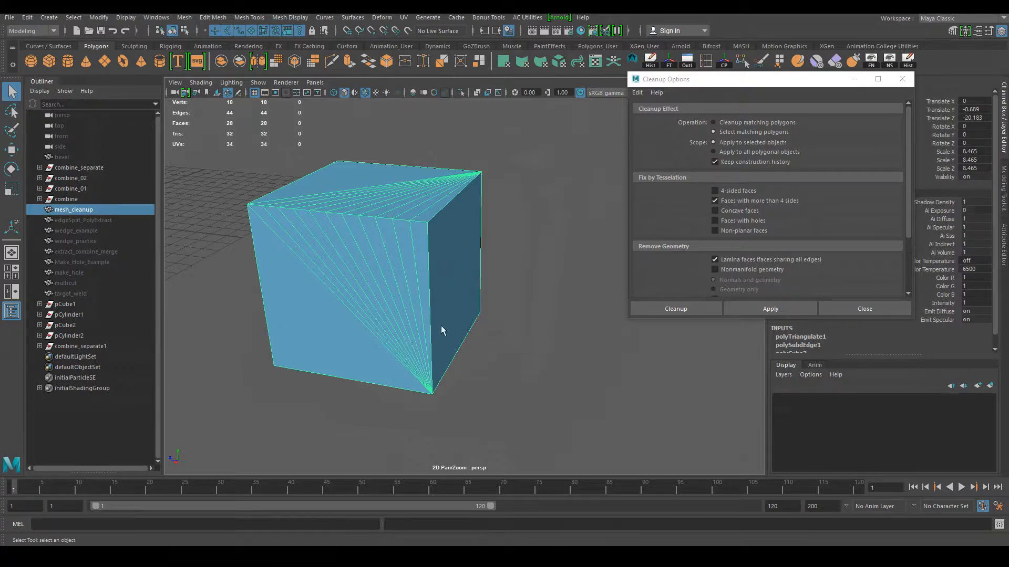
pyautogui.press('Delete')
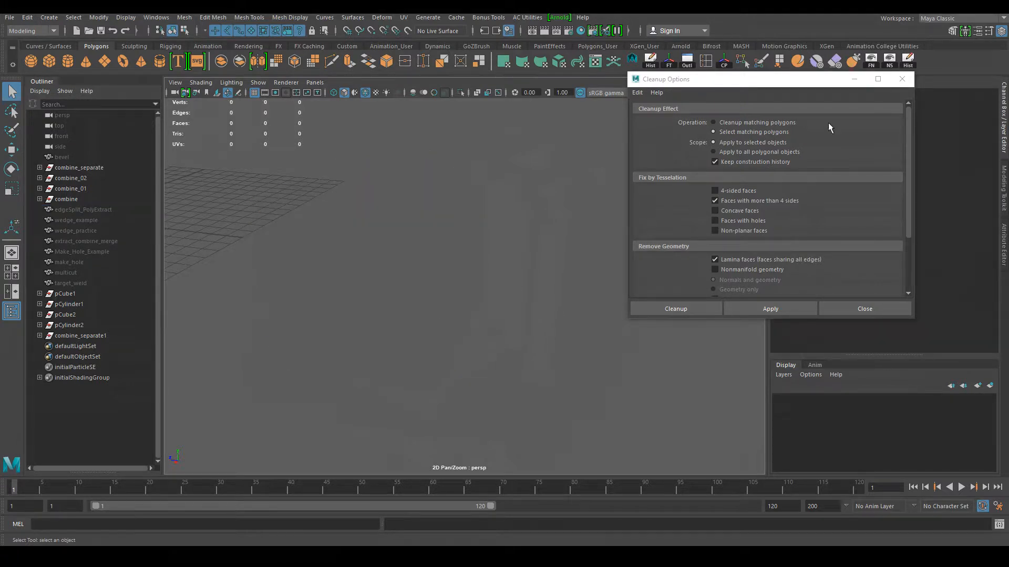
pyautogui.click(902, 79)
# Unhide the edgeSplit_PolyExtract cylinder and bring it into view
pyautogui.click(75, 211)
pyautogui.keyDown('alt'); pyautogui.moveTo(451, 341); pyautogui.dragTo(531, 358, button='middle'); pyautogui.keyUp('alt')
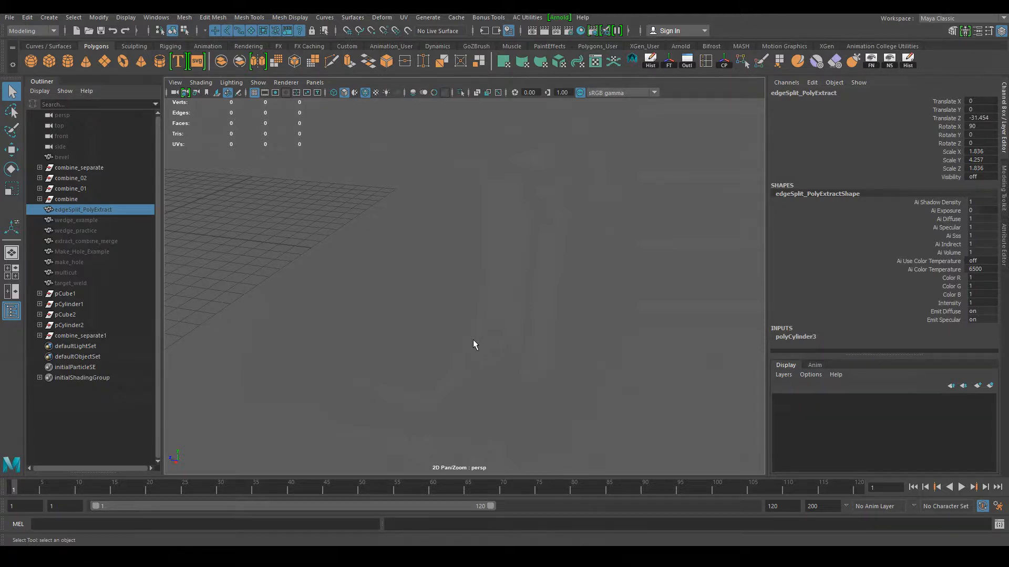
pyautogui.hotkey('shift', 'h')
pyautogui.keyDown('alt'); pyautogui.moveTo(459, 344); pyautogui.dragTo(469, 291); pyautogui.keyUp('alt')
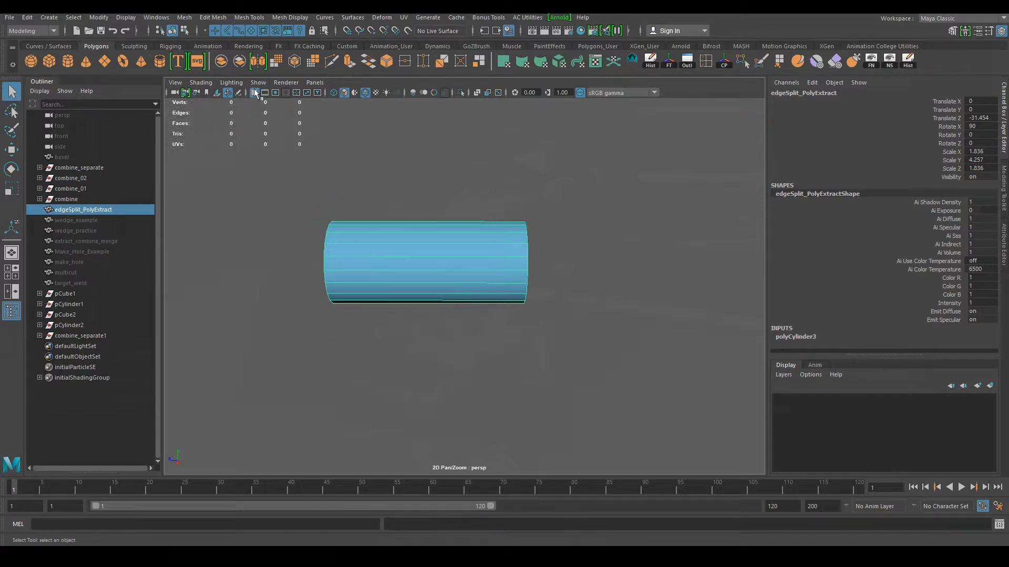
# Insert one edge loop around the middle of the cylinder, across its lengthwise edges
pyautogui.moveTo(416, 257); pyautogui.dragTo(428, 213, button='right')
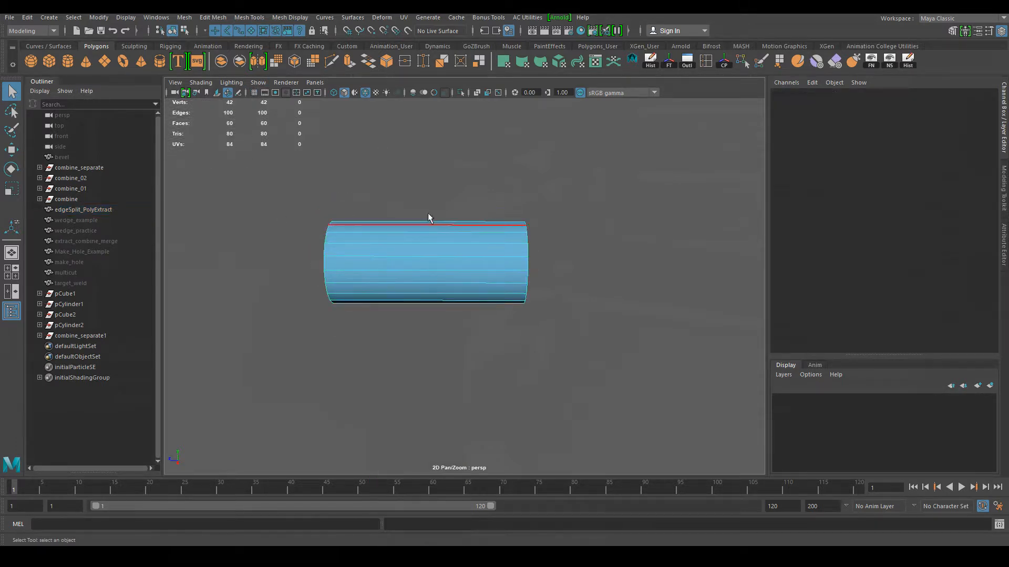
pyautogui.click(483, 244)
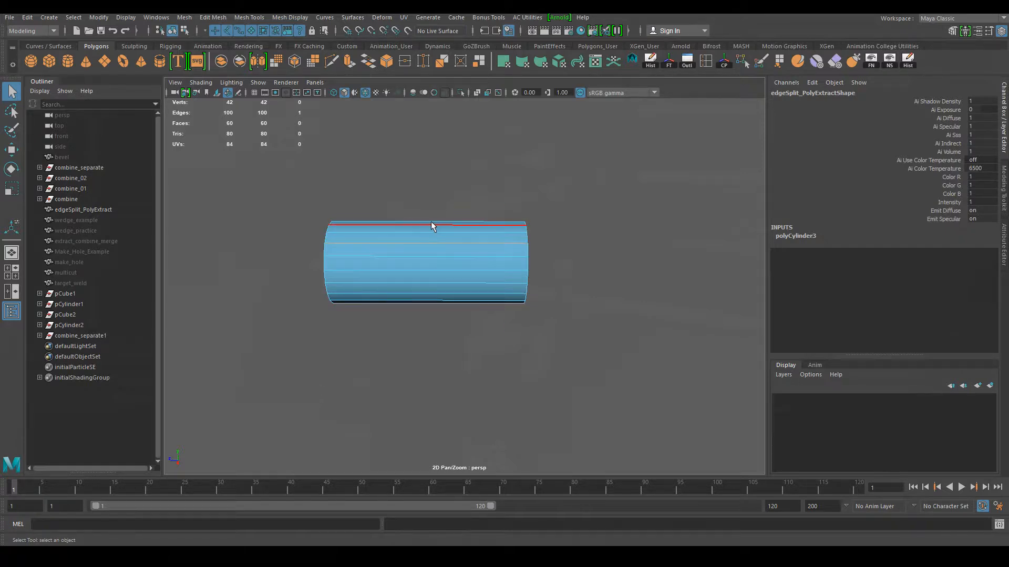
pyautogui.keyDown('shift'); pyautogui.rightClick(439, 246); pyautogui.keyUp('shift')
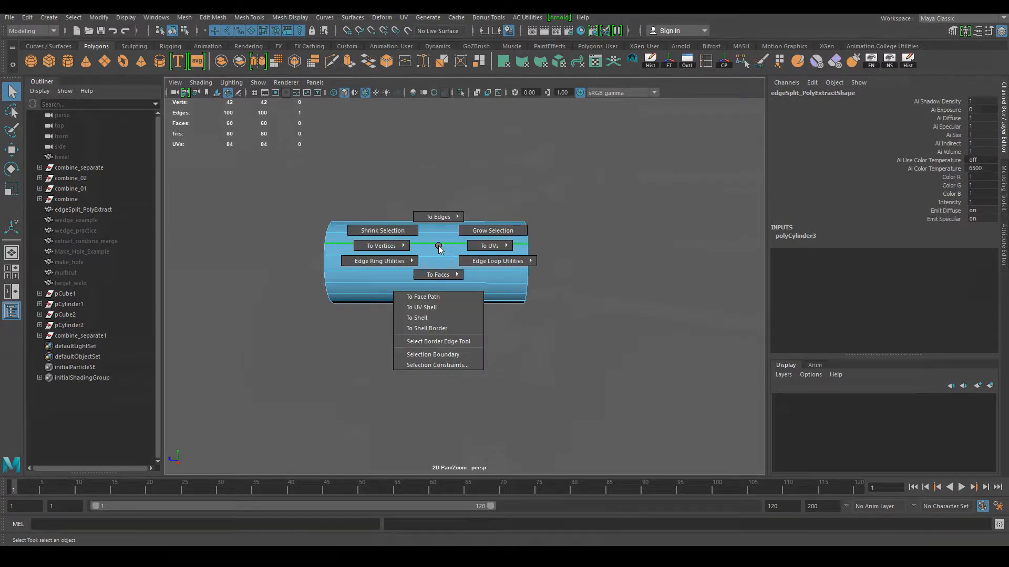
pyautogui.keyDown('shift'); pyautogui.moveTo(440, 248); pyautogui.dragTo(464, 279, button='right'); pyautogui.keyUp('shift')
pyautogui.keyDown('alt'); pyautogui.moveTo(523, 407); pyautogui.dragTo(471, 254); pyautogui.keyUp('alt')
pyautogui.keyDown('alt'); pyautogui.moveTo(441, 376); pyautogui.dragTo(483, 370); pyautogui.keyUp('alt')
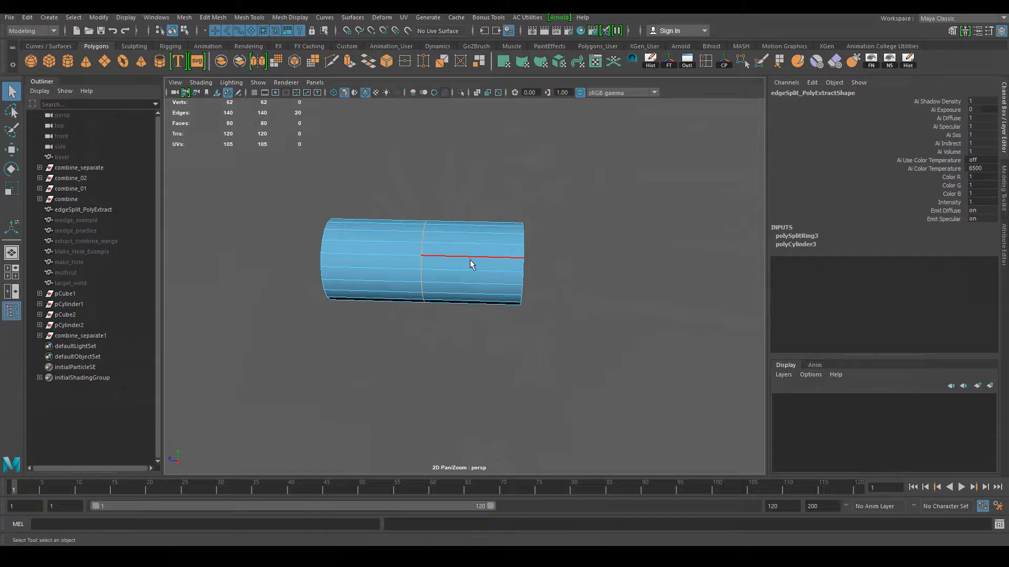
# Set the new edge loop's split type to Multi with 5 divisions
pyautogui.moveTo(469, 237); pyautogui.dragTo(530, 223, button='right')
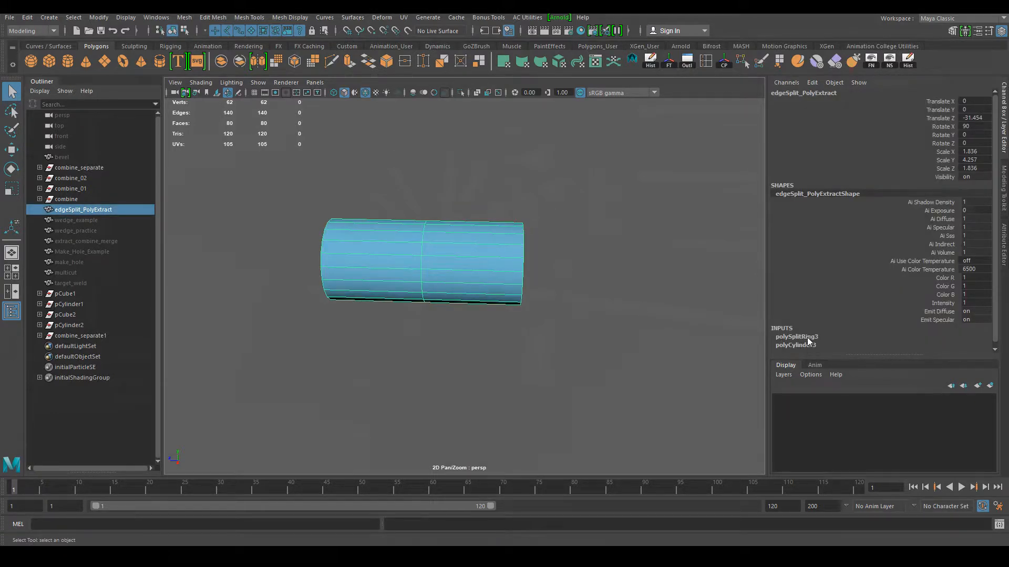
pyautogui.click(797, 337)
pyautogui.scroll(-4, 839, 261)
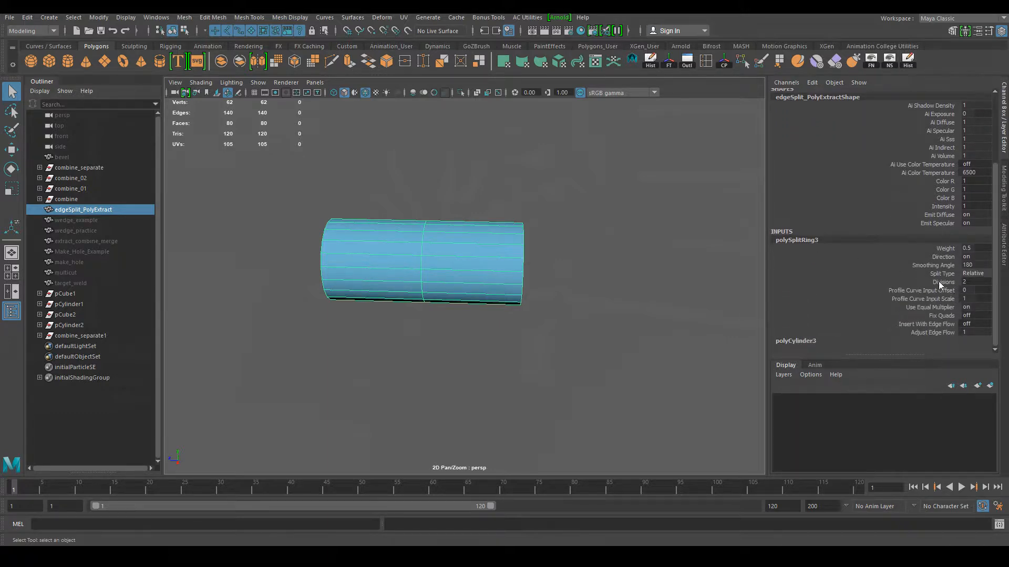
pyautogui.click(973, 273)
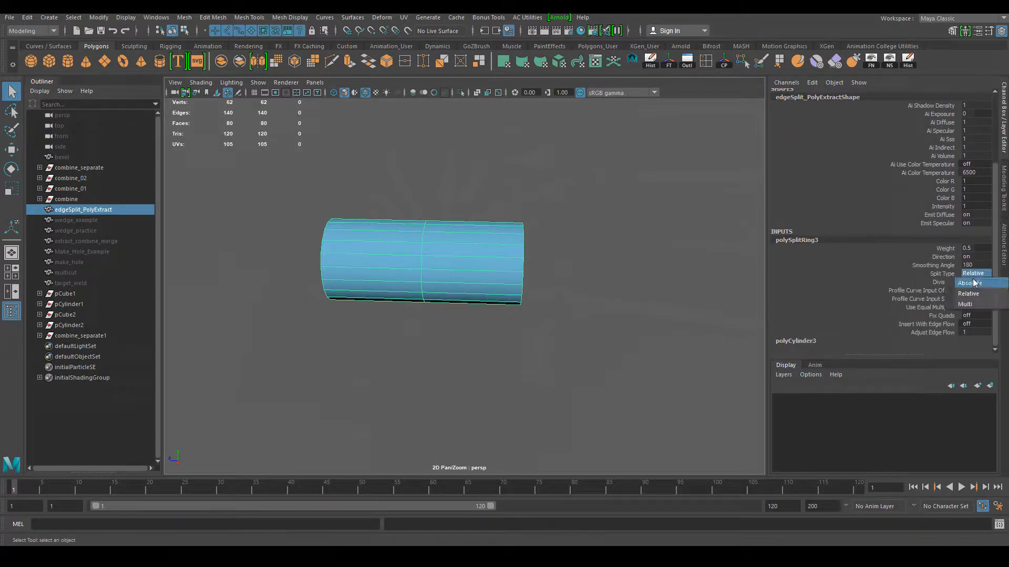
pyautogui.click(966, 301)
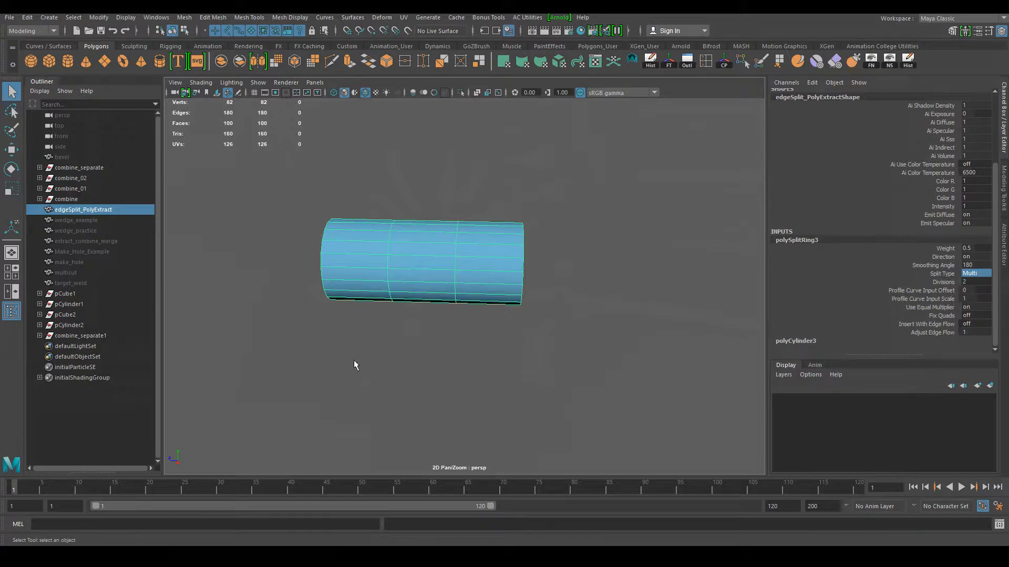
pyautogui.click(972, 282)
pyautogui.write('5')
pyautogui.press('Return')
# Reduce the polySplitRing3 settings back to a single edge loop around the cylinder's middle
pyautogui.doubleClick(969, 283)
pyautogui.press('Return')
pyautogui.click(981, 273)
# Extract all faces of the cylinder's right half, from the middle edge loop through the end cap, as a separate piece
pyautogui.keyDown('alt'); pyautogui.moveTo(428, 292); pyautogui.dragTo(465, 317); pyautogui.keyUp('alt')
pyautogui.moveTo(472, 255); pyautogui.dragTo(475, 284, button='right')
pyautogui.click(487, 411)
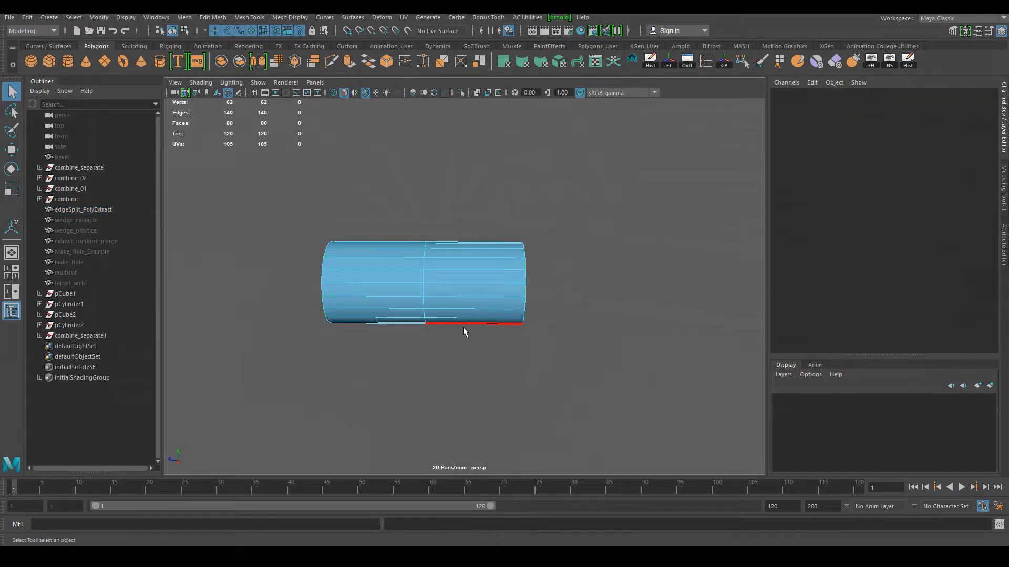
pyautogui.keyDown('alt'); pyautogui.moveTo(483, 386); pyautogui.dragTo(484, 393); pyautogui.keyUp('alt')
pyautogui.keyDown('alt'); pyautogui.moveTo(497, 337); pyautogui.dragTo(495, 319); pyautogui.keyUp('alt')
pyautogui.moveTo(618, 366)
pyautogui.keyDown('alt'); pyautogui.mouseDown()
pyautogui.moveTo(528, 340)
pyautogui.moveTo(604, 342)
pyautogui.moveTo(625, 359)
pyautogui.mouseUp(); pyautogui.keyUp('alt')
pyautogui.moveTo(507, 164); pyautogui.dragTo(583, 331)
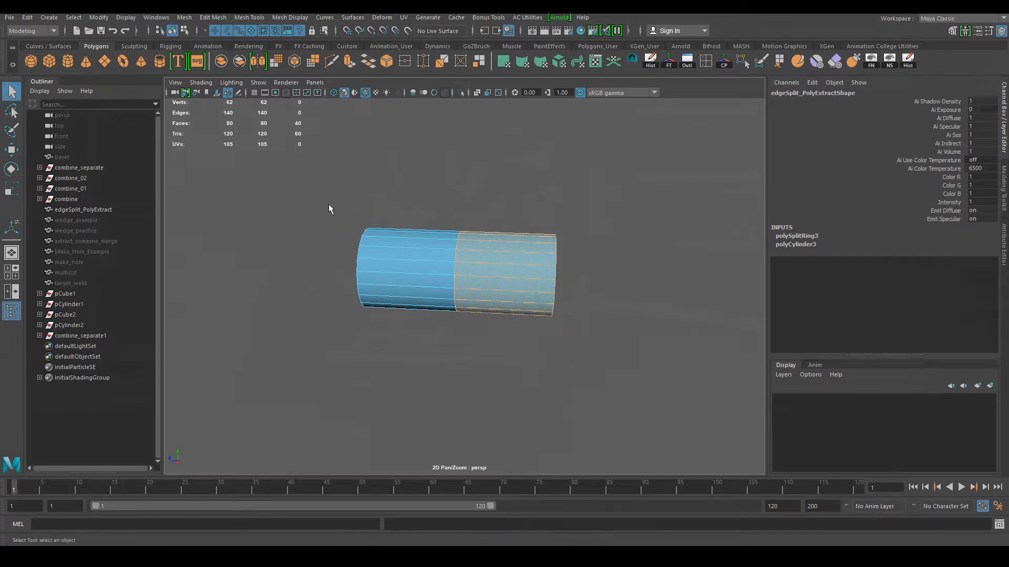
pyautogui.click(622, 351)
pyautogui.moveTo(580, 337); pyautogui.dragTo(491, 213)
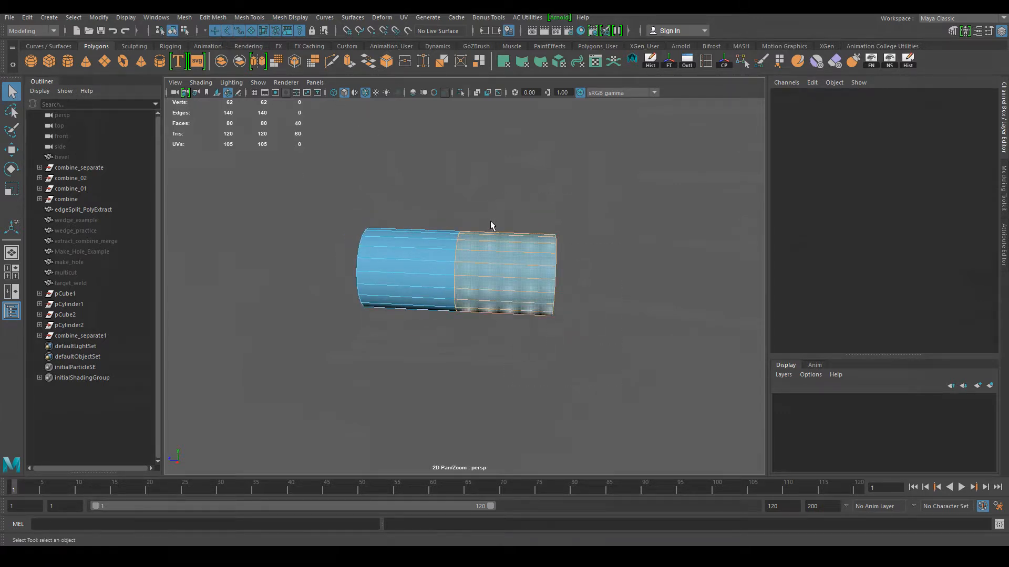
pyautogui.keyDown('alt'); pyautogui.moveTo(596, 391); pyautogui.dragTo(471, 262); pyautogui.keyUp('alt')
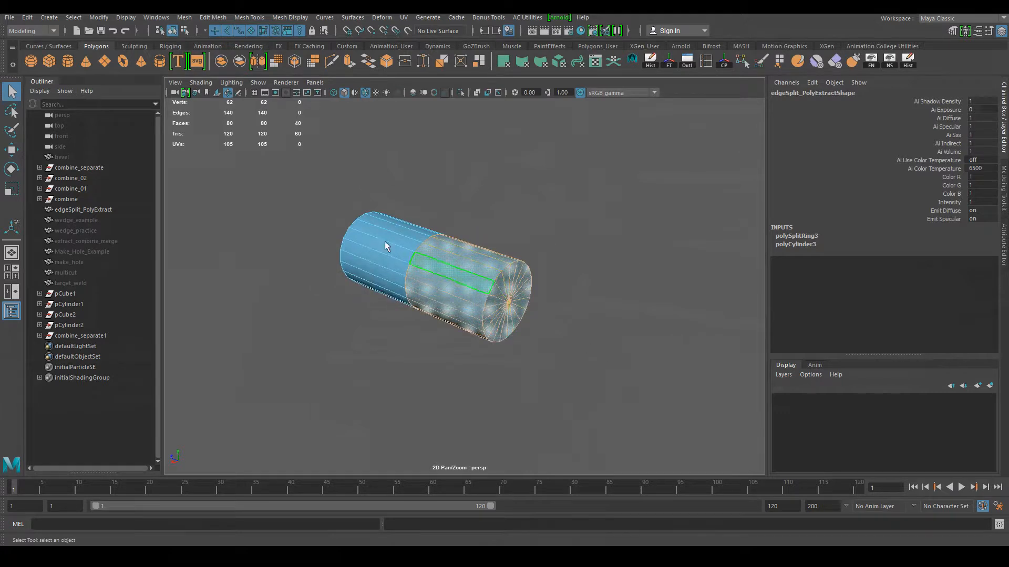
pyautogui.keyDown('alt'); pyautogui.moveTo(420, 222); pyautogui.dragTo(470, 259); pyautogui.keyUp('alt')
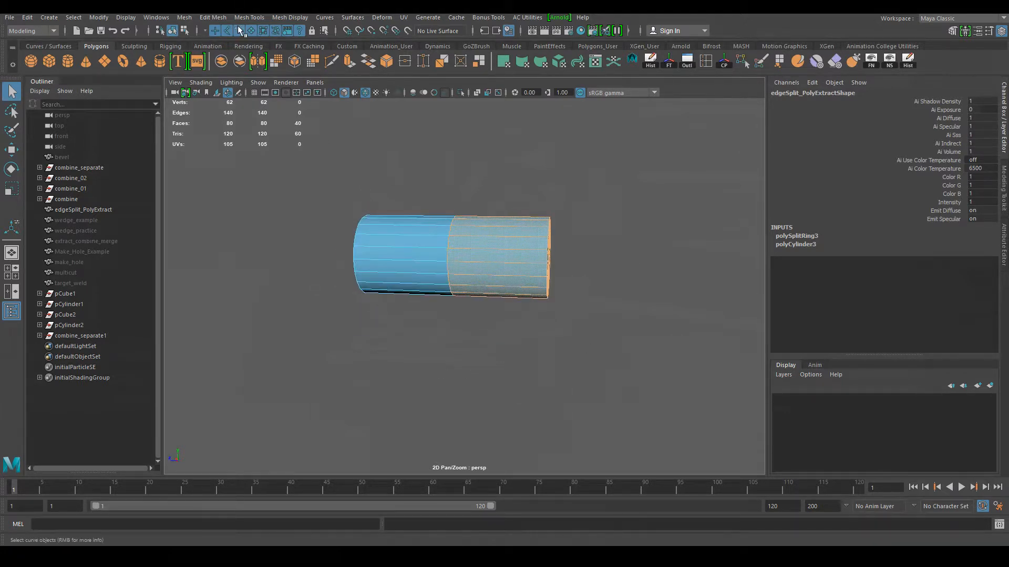
pyautogui.click(212, 17)
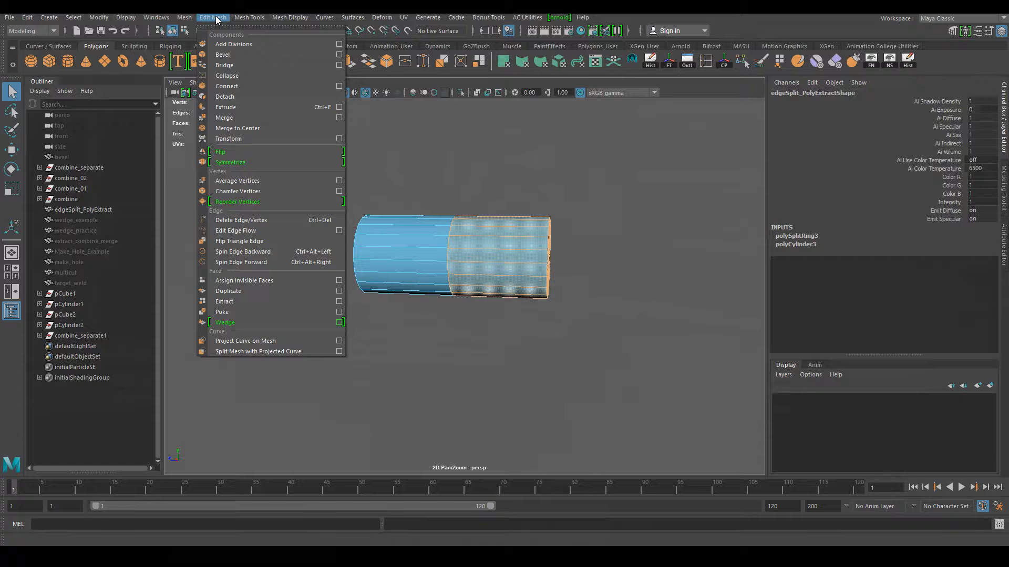
pyautogui.click(284, 301)
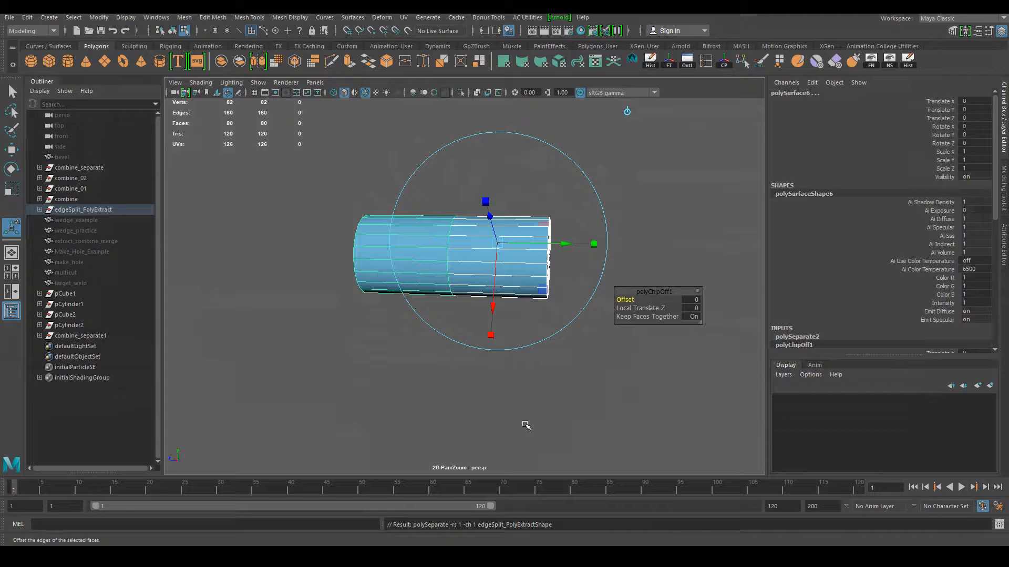
# Unparent the two extracted halves from the edgeSplit_PolyExtract group and select polySurface5 as an object
pyautogui.hotkey('shift', 'p')
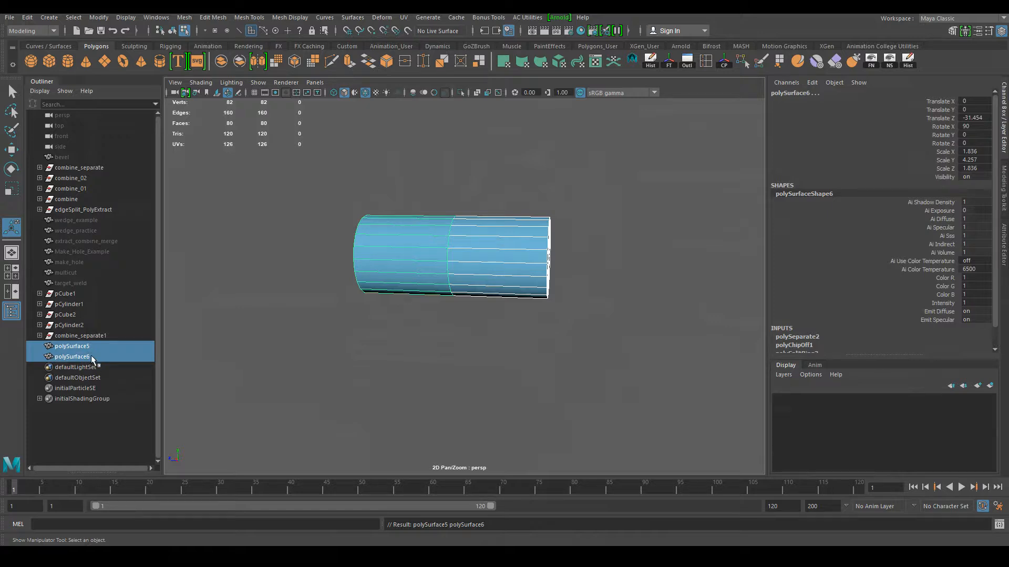
pyautogui.click(508, 360)
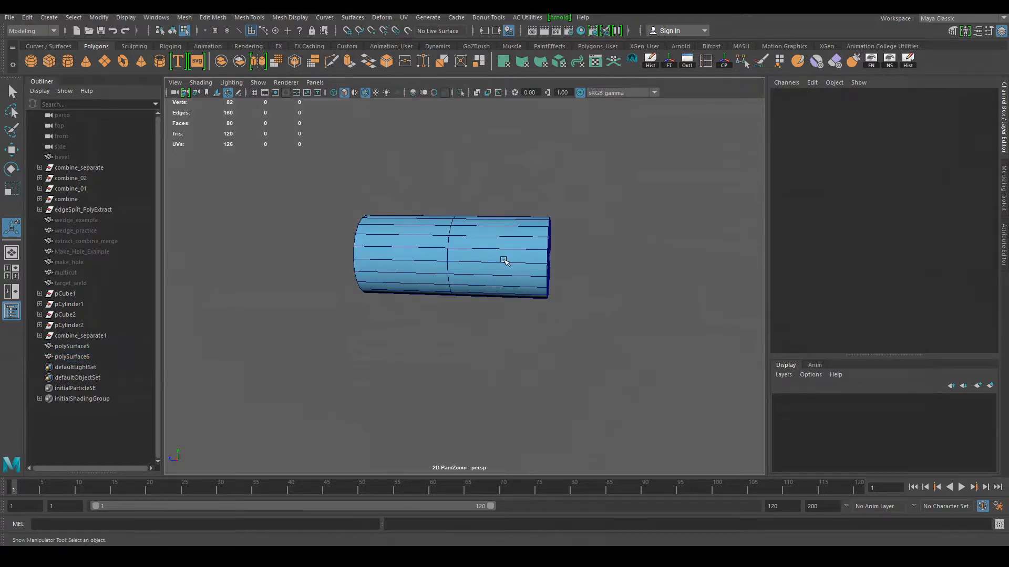
pyautogui.click(506, 262)
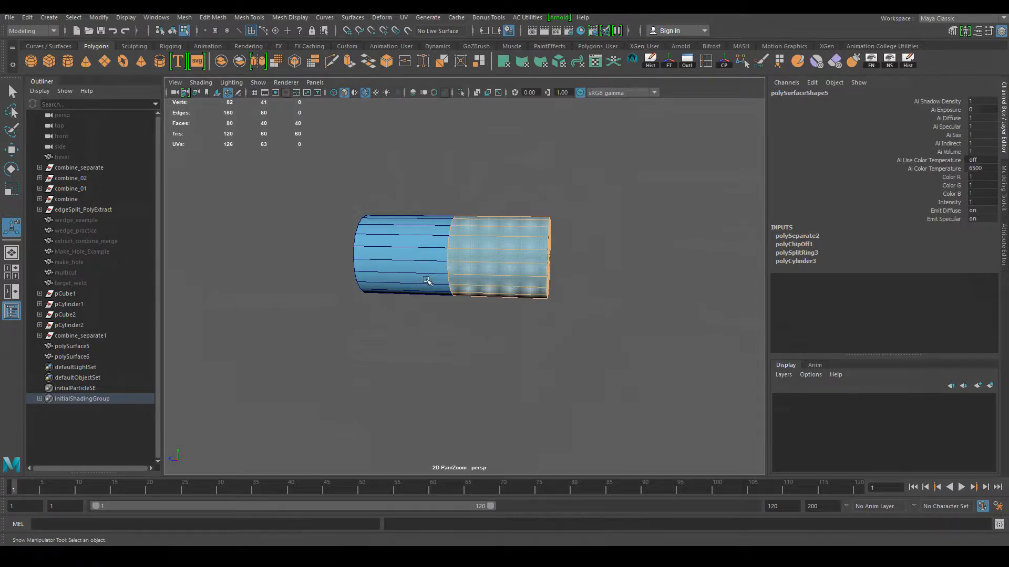
pyautogui.rightClick(492, 254)
pyautogui.moveTo(494, 259); pyautogui.dragTo(543, 239, button='right')
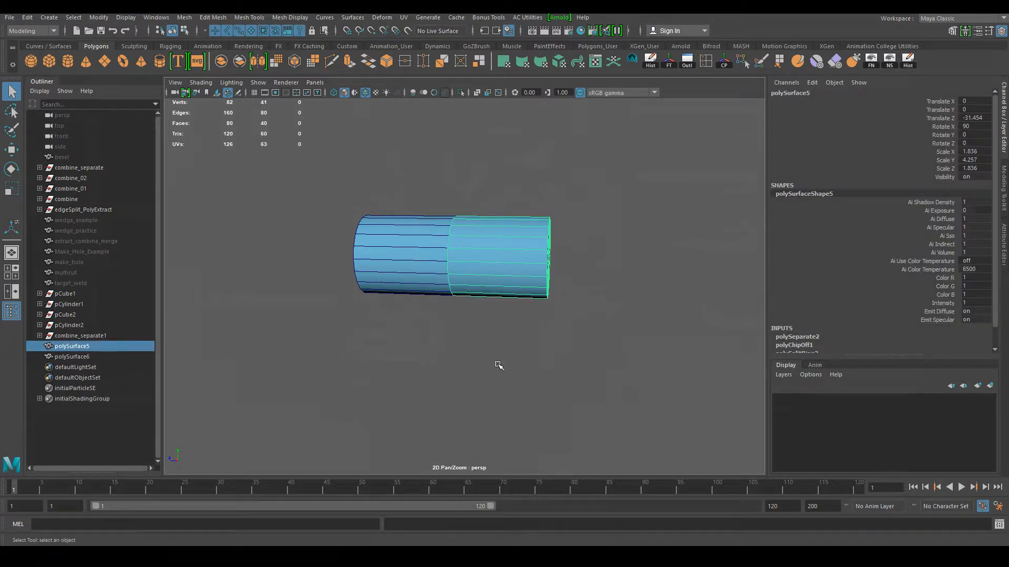
# Move polySurface5 along the cylinder axis away from the other half, to a Translate Z of about -35.1
pyautogui.press('w')
pyautogui.click(526, 354)
pyautogui.click(396, 249)
pyautogui.click(532, 338)
pyautogui.click(508, 258)
pyautogui.moveTo(403, 264); pyautogui.dragTo(494, 400)
pyautogui.click(489, 396)
# Select the border edge loop around the open end of the moved half
pyautogui.click(528, 263)
pyautogui.moveTo(527, 256); pyautogui.dragTo(527, 226, button='right')
pyautogui.moveTo(514, 281); pyautogui.dragTo(518, 227, button='right')
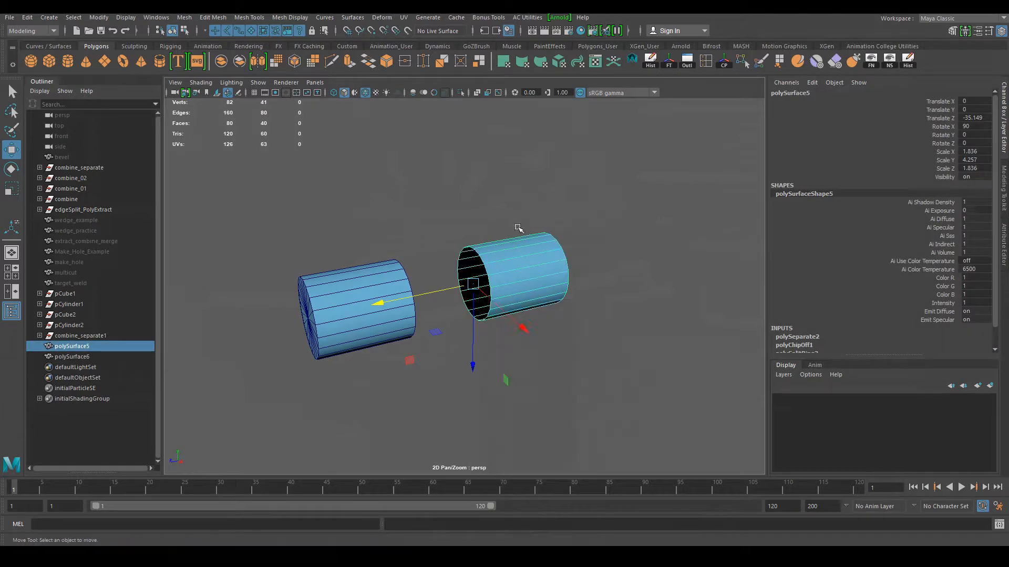
pyautogui.doubleClick(489, 287)
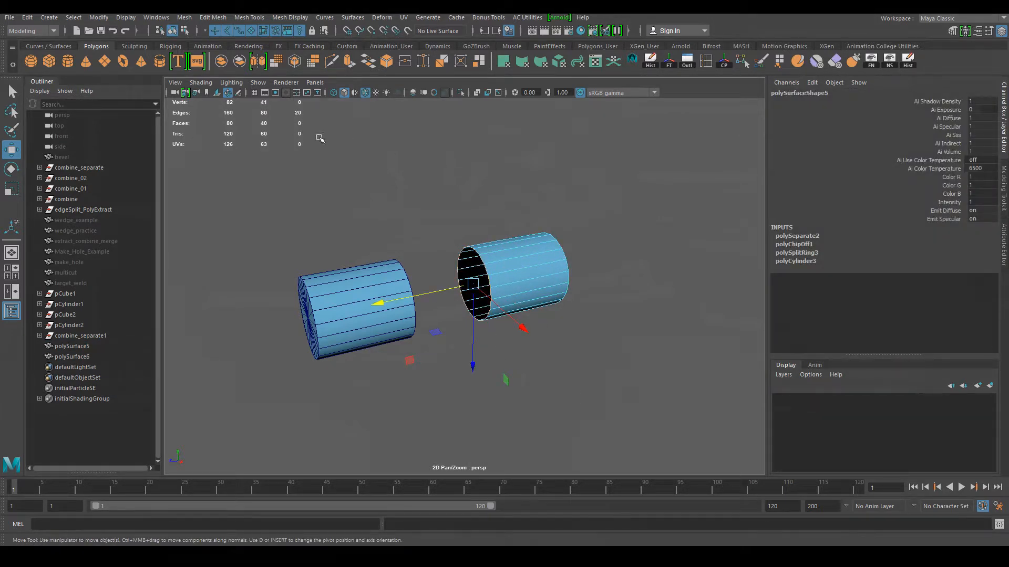
pyautogui.keyDown('alt'); pyautogui.moveTo(373, 172); pyautogui.dragTo(316, 203); pyautogui.keyUp('alt')
pyautogui.keyDown('alt'); pyautogui.moveTo(550, 319); pyautogui.dragTo(596, 314, button='middle'); pyautogui.keyUp('alt')
pyautogui.keyDown('alt'); pyautogui.moveTo(572, 372); pyautogui.dragTo(598, 374); pyautogui.keyUp('alt')
# Return to object selection and select both separated cylinder halves, polySurface5 and polySurface6, together
pyautogui.moveTo(554, 253); pyautogui.dragTo(599, 230, button='right')
pyautogui.click(599, 230)
pyautogui.click(568, 271)
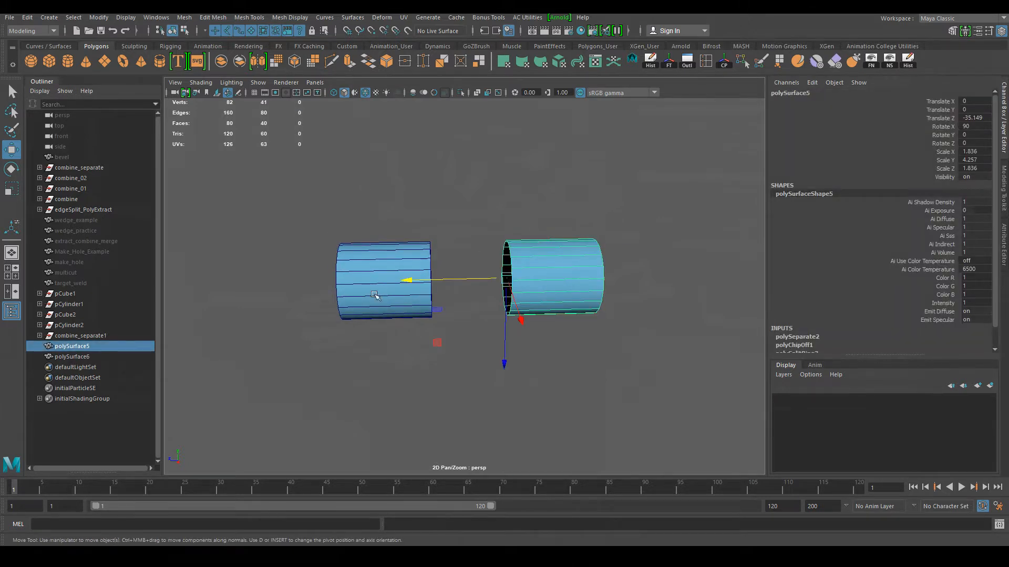
pyautogui.keyDown('shift'); pyautogui.click(376, 293); pyautogui.keyUp('shift')
pyautogui.keyDown('alt'); pyautogui.moveTo(416, 333); pyautogui.dragTo(516, 351); pyautogui.keyUp('alt')
pyautogui.click(537, 413)
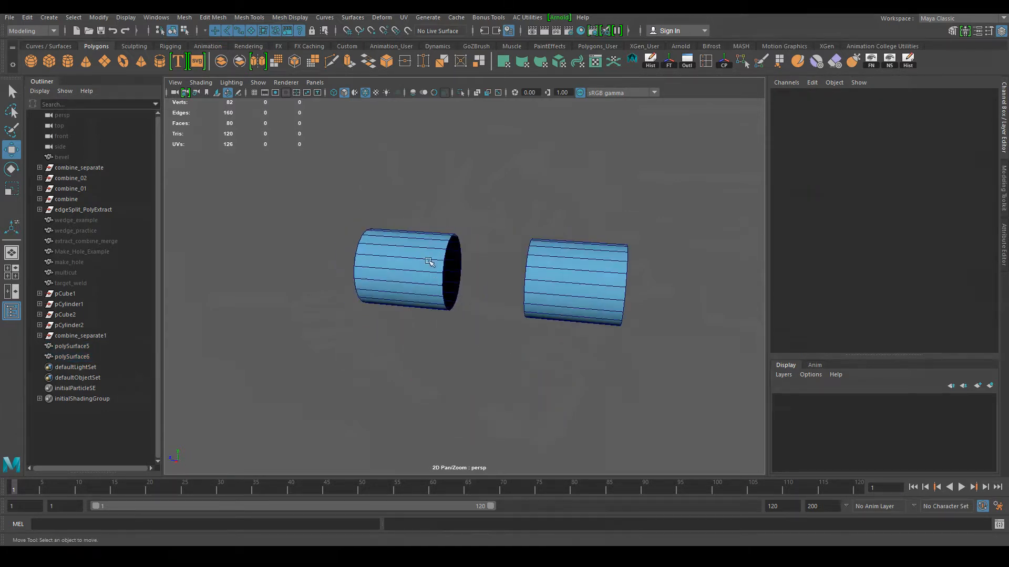
pyautogui.click(428, 261)
pyautogui.keyDown('shift'); pyautogui.click(560, 303); pyautogui.keyUp('shift')
pyautogui.keyDown('alt'); pyautogui.moveTo(446, 398); pyautogui.dragTo(487, 445); pyautogui.keyUp('alt')
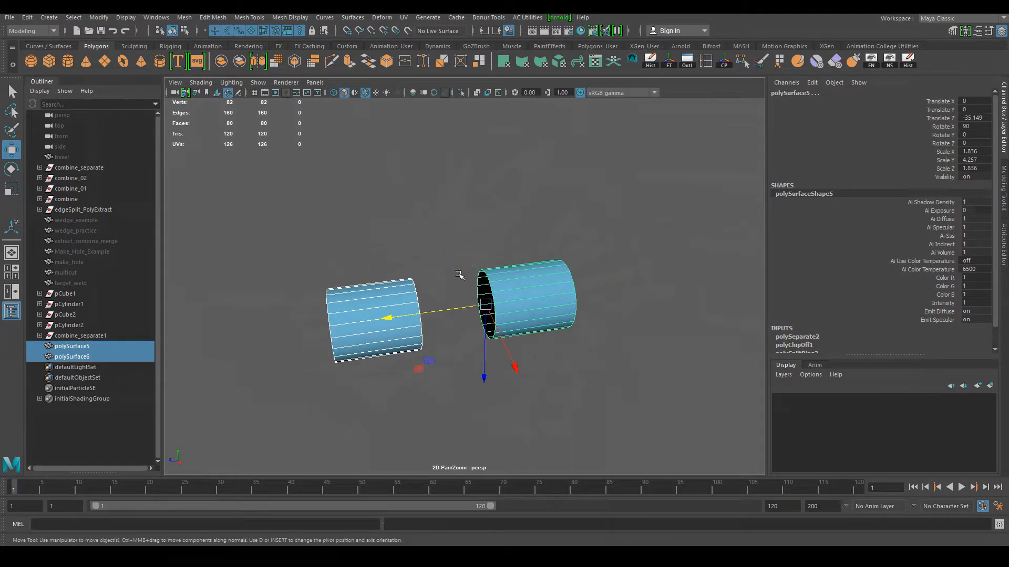
pyautogui.keyDown('alt'); pyautogui.moveTo(581, 279); pyautogui.dragTo(551, 286); pyautogui.keyUp('alt')
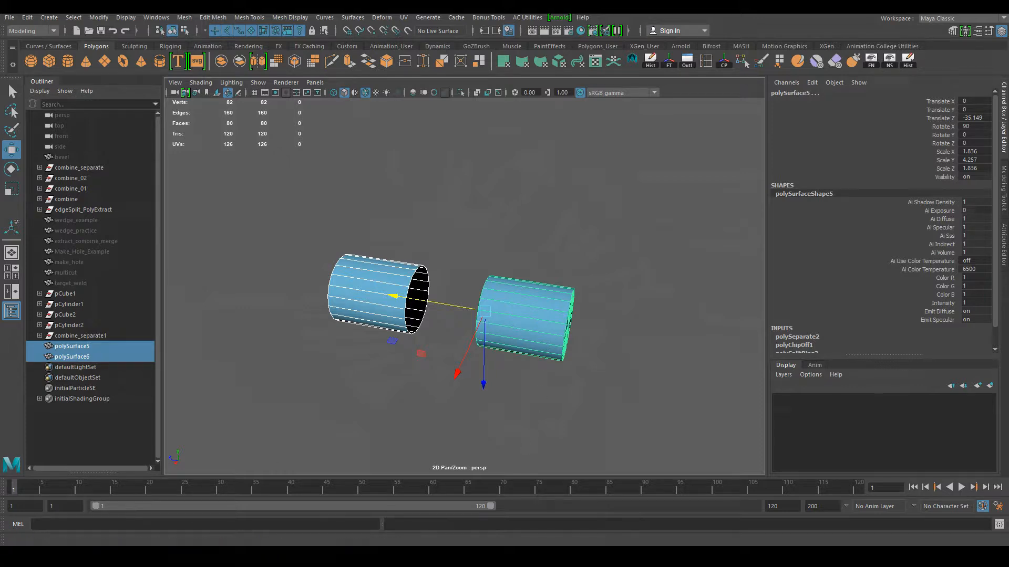
# Delete the construction history of both cylinder halves and freeze their transformations
pyautogui.keyDown('alt'); pyautogui.moveTo(601, 234); pyautogui.dragTo(606, 265); pyautogui.keyUp('alt')
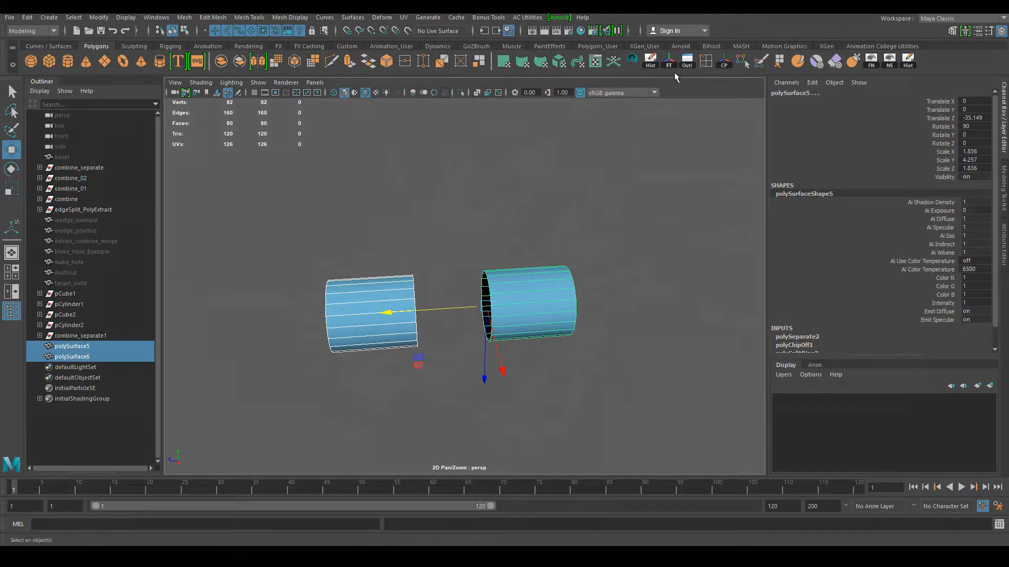
pyautogui.click(650, 61)
pyautogui.click(668, 61)
pyautogui.keyDown('alt'); pyautogui.moveTo(626, 308); pyautogui.dragTo(368, 236); pyautogui.keyUp('alt')
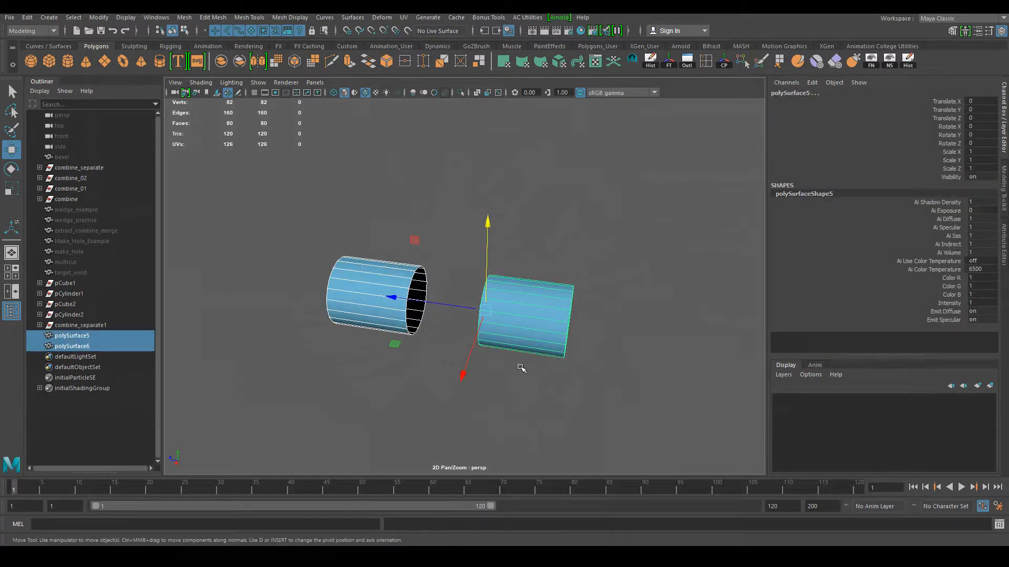
# Combine the two selected cylinder halves, polySurface5 and polySurface6, into a single mesh
pyautogui.keyDown('alt'); pyautogui.moveTo(581, 224); pyautogui.dragTo(566, 253); pyautogui.keyUp('alt')
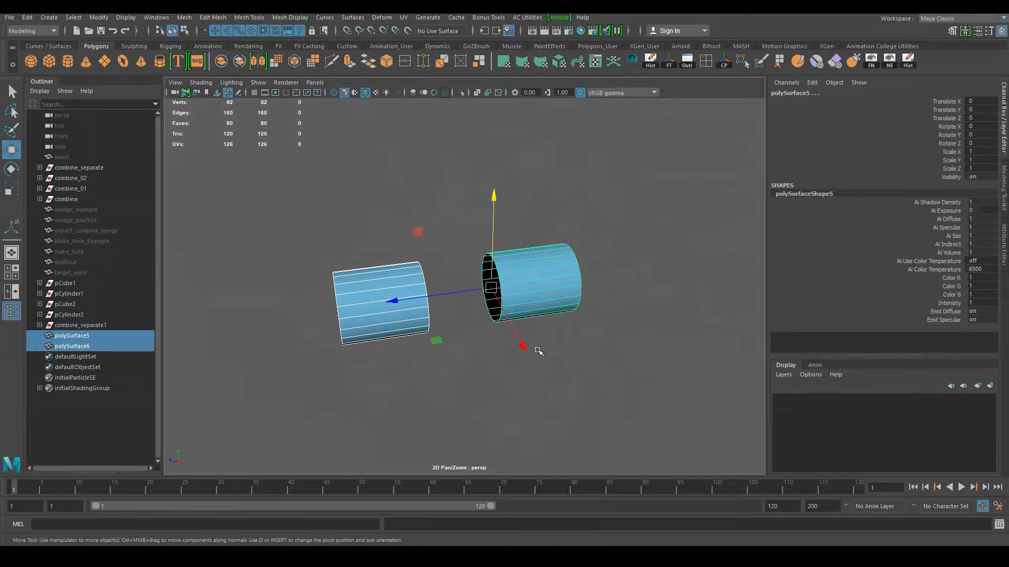
pyautogui.keyDown('alt'); pyautogui.moveTo(536, 349); pyautogui.dragTo(468, 342); pyautogui.keyUp('alt')
pyautogui.keyDown('alt'); pyautogui.moveTo(428, 229); pyautogui.dragTo(575, 353, button='right'); pyautogui.keyUp('alt')
pyautogui.keyDown('alt'); pyautogui.moveTo(375, 255); pyautogui.dragTo(414, 239); pyautogui.keyUp('alt')
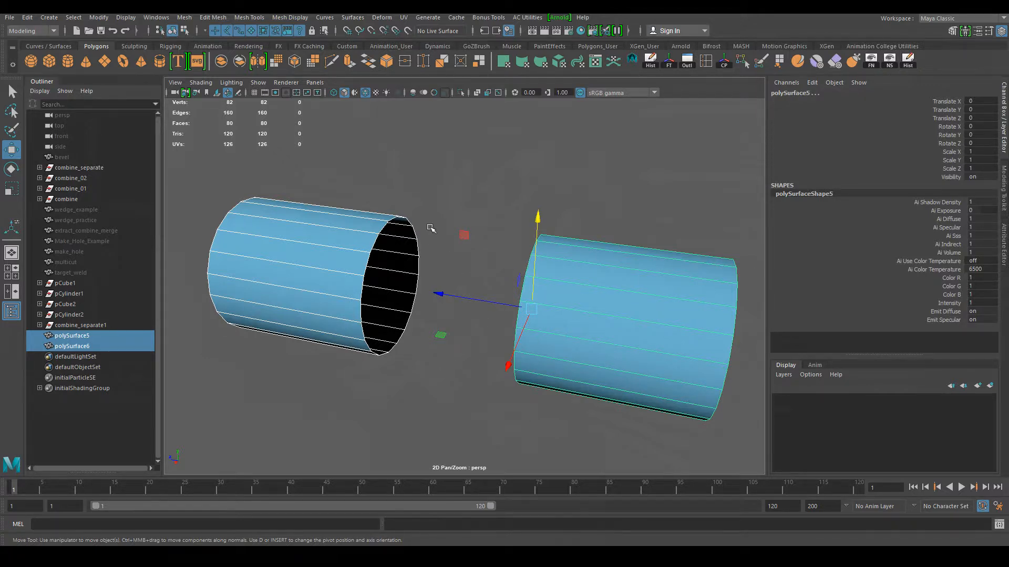
pyautogui.keyDown('alt'); pyautogui.moveTo(433, 384); pyautogui.dragTo(403, 344, button='middle'); pyautogui.keyUp('alt')
pyautogui.keyDown('alt'); pyautogui.moveTo(403, 344); pyautogui.dragTo(430, 376); pyautogui.keyUp('alt')
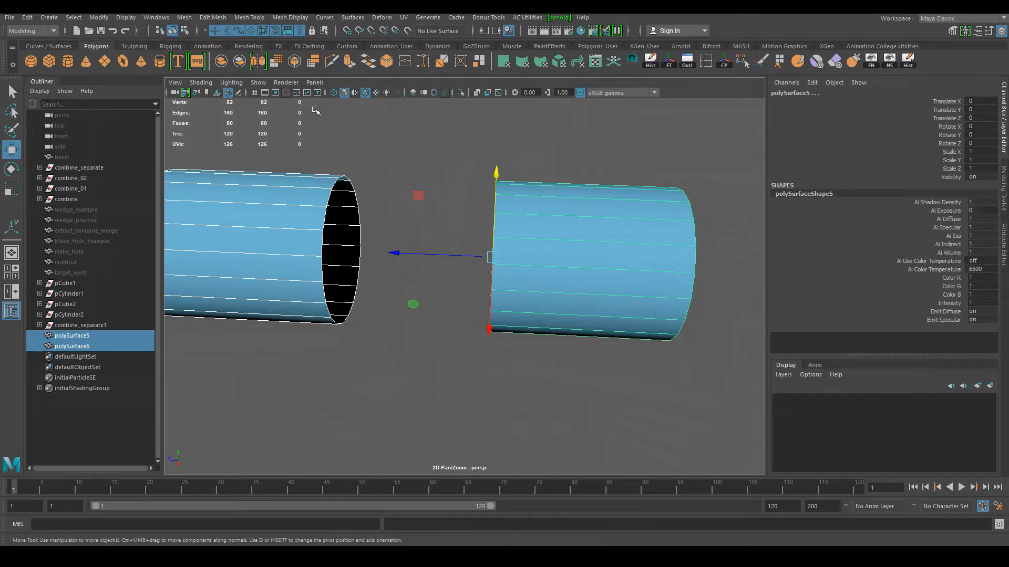
pyautogui.click(184, 17)
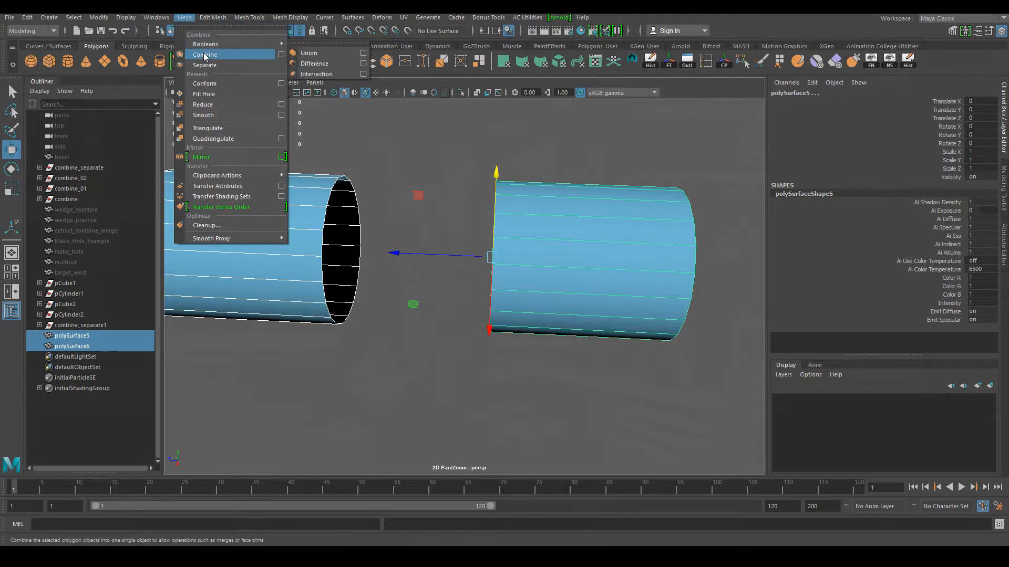
pyautogui.click(205, 55)
# Select the open border edge loops on the facing ends of both halves of the combined mesh
pyautogui.moveTo(499, 213); pyautogui.dragTo(507, 185, button='right')
pyautogui.doubleClick(493, 226)
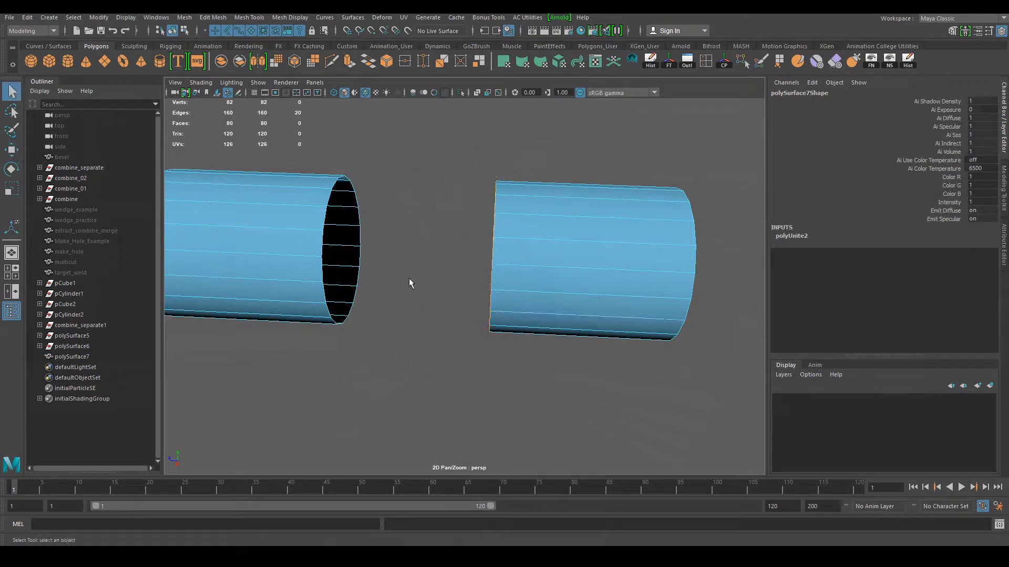
pyautogui.keyDown('alt'); pyautogui.moveTo(447, 348); pyautogui.dragTo(487, 319); pyautogui.keyUp('alt')
pyautogui.click(486, 303)
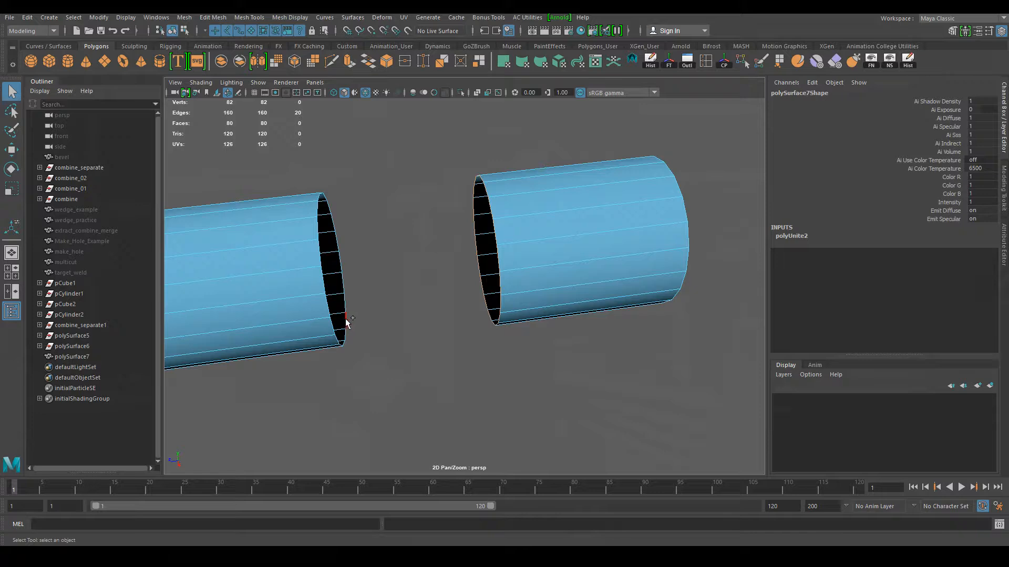
pyautogui.keyDown('alt'); pyautogui.moveTo(395, 391); pyautogui.dragTo(422, 166); pyautogui.keyUp('alt')
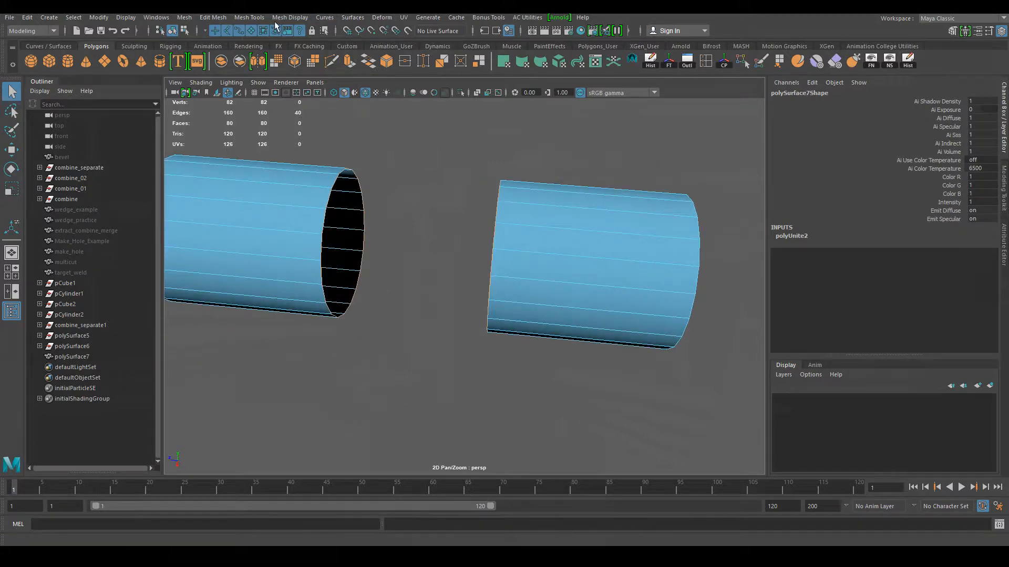
# Bridge the two selected border edge loops across the gap and set the bridge divisions to 0
pyautogui.click(249, 18)
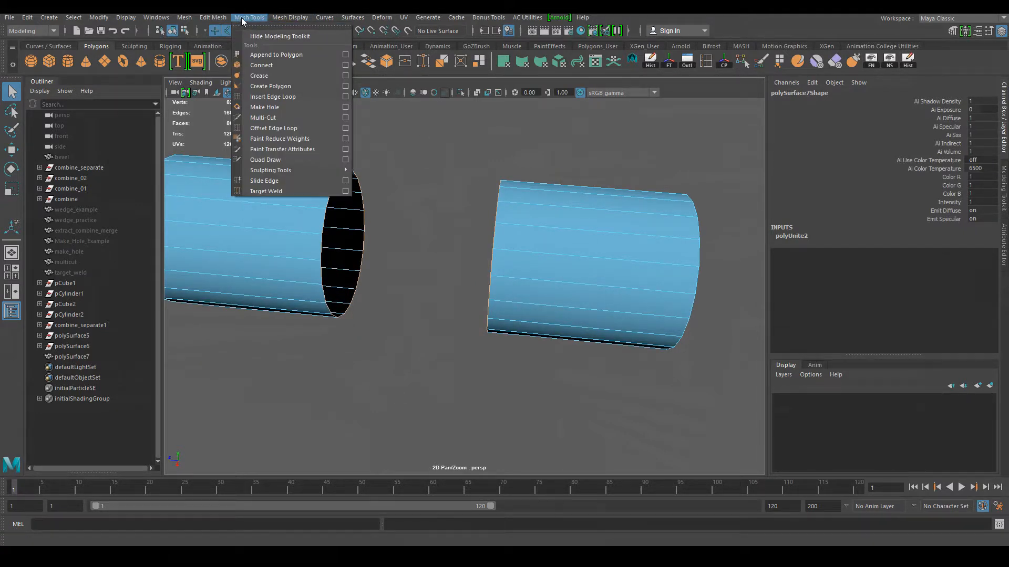
pyautogui.moveTo(215, 17)
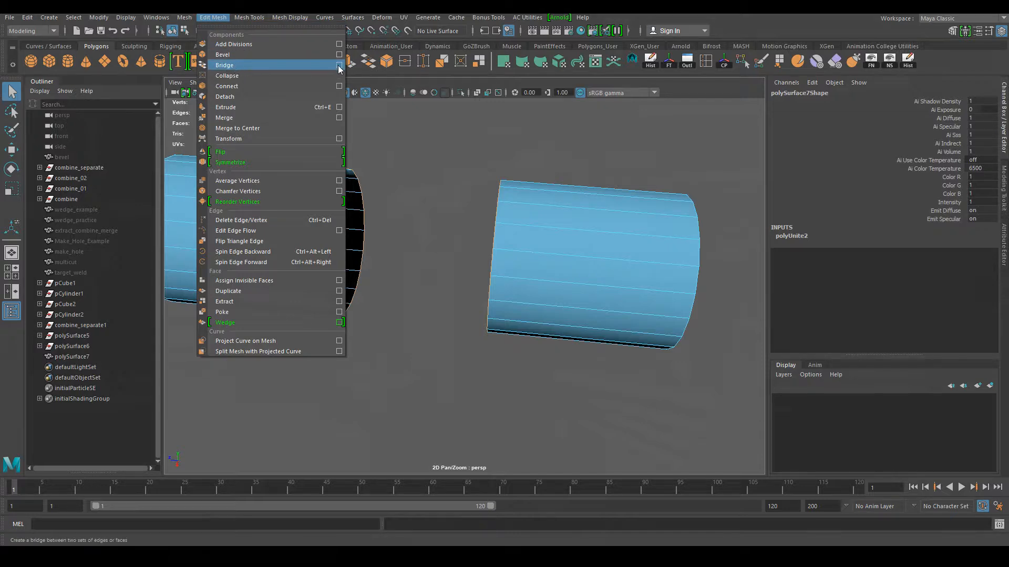
pyautogui.click(308, 68)
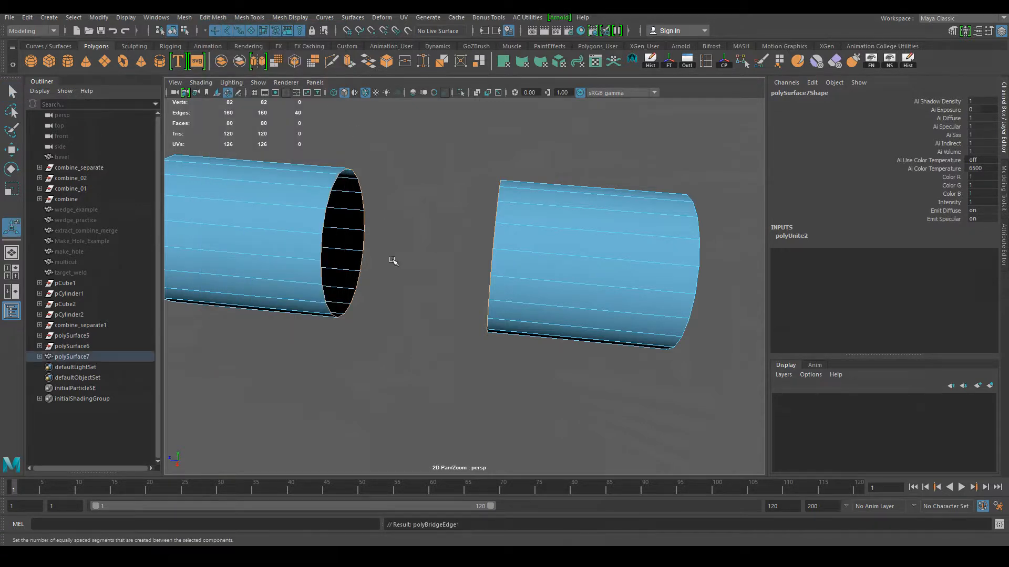
pyautogui.keyDown('alt'); pyautogui.moveTo(520, 426); pyautogui.dragTo(457, 345); pyautogui.keyUp('alt')
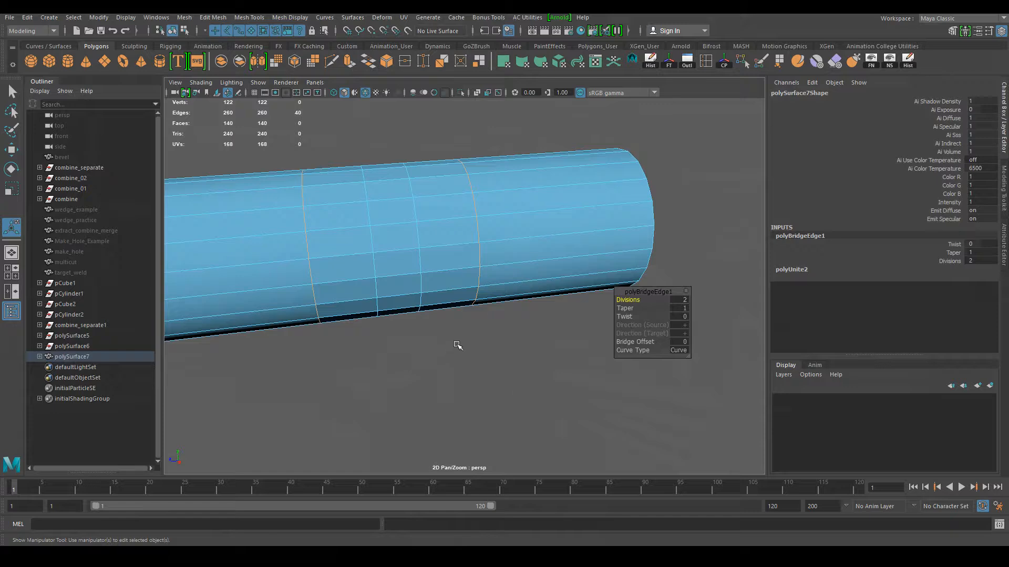
pyautogui.keyDown('alt'); pyautogui.moveTo(431, 398); pyautogui.dragTo(412, 383); pyautogui.keyUp('alt')
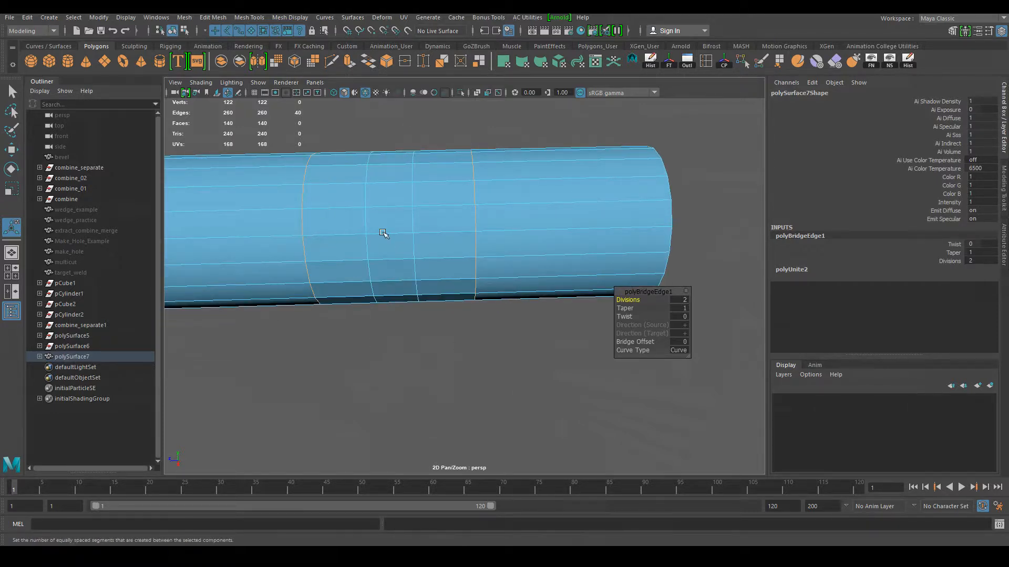
pyautogui.click(681, 300)
pyautogui.press('Return')
pyautogui.write('0')
pyautogui.press('Return')
# Return to object selection and deselect the bridged cylinder
pyautogui.click(394, 379)
pyautogui.moveTo(401, 206); pyautogui.dragTo(450, 191, button='right')
pyautogui.press('q')
pyautogui.click(449, 359)
pyautogui.keyDown('alt'); pyautogui.moveTo(449, 360); pyautogui.dragTo(436, 365); pyautogui.keyUp('alt')
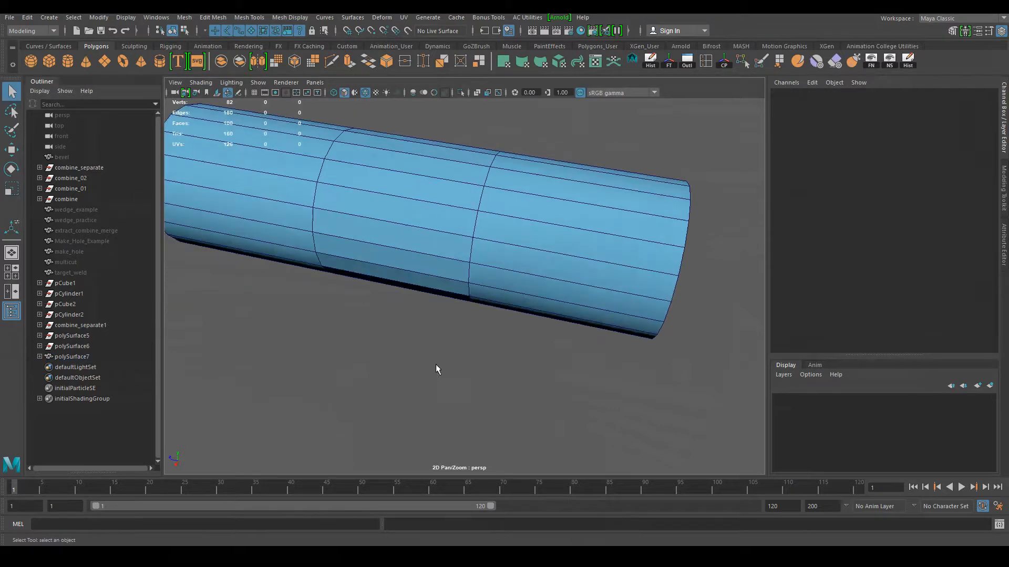
# Turn off wireframe on shaded and examine the surface shading across the bridged section of the cylinder
pyautogui.click(365, 92)
pyautogui.keyDown('alt'); pyautogui.moveTo(444, 315); pyautogui.dragTo(466, 364, button='middle'); pyautogui.keyUp('alt')
pyautogui.keyDown('alt'); pyautogui.moveTo(465, 364); pyautogui.dragTo(389, 290, button='right'); pyautogui.keyUp('alt')
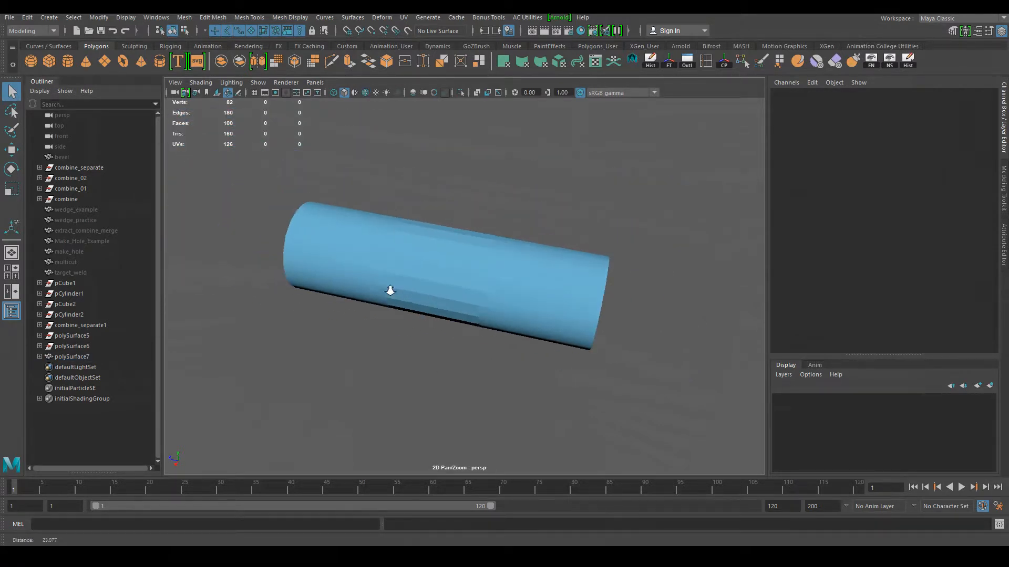
pyautogui.keyDown('alt'); pyautogui.moveTo(389, 290); pyautogui.dragTo(426, 315); pyautogui.keyUp('alt')
pyautogui.keyDown('alt'); pyautogui.moveTo(444, 358); pyautogui.dragTo(427, 245); pyautogui.keyUp('alt')
pyautogui.keyDown('alt'); pyautogui.moveTo(425, 297); pyautogui.dragTo(424, 263, button='middle'); pyautogui.keyUp('alt')
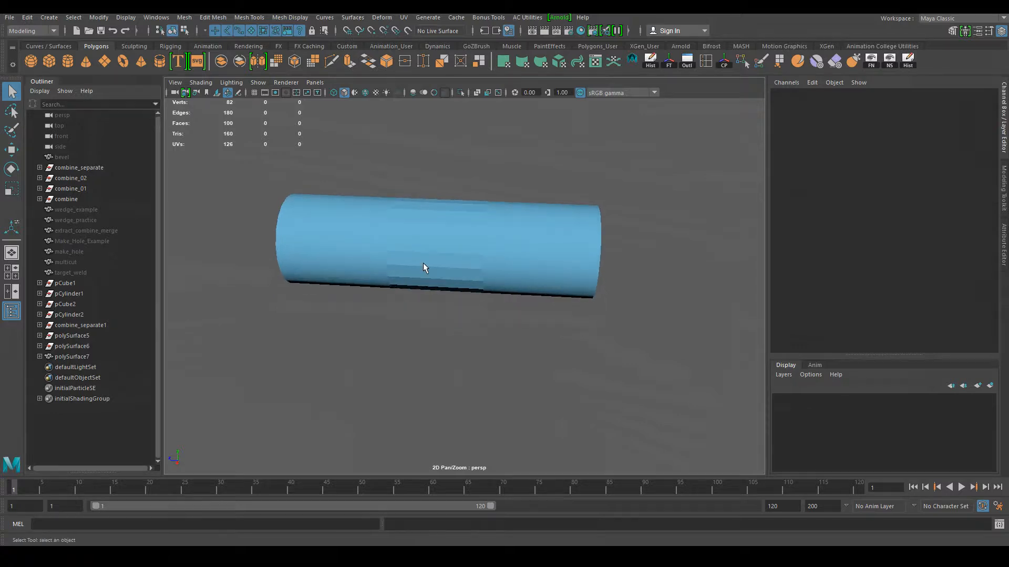
pyautogui.keyDown('alt'); pyautogui.moveTo(424, 263); pyautogui.dragTo(475, 291, button='right'); pyautogui.keyUp('alt')
pyautogui.keyDown('alt'); pyautogui.moveTo(476, 291); pyautogui.dragTo(468, 310); pyautogui.keyUp('alt')
# Select the edges across the middle of the cylinder and apply Soften Edge to them, leaving no edges selected
pyautogui.click(434, 267)
pyautogui.moveTo(436, 253); pyautogui.dragTo(436, 225, button='right')
pyautogui.moveTo(304, 134); pyautogui.dragTo(525, 439)
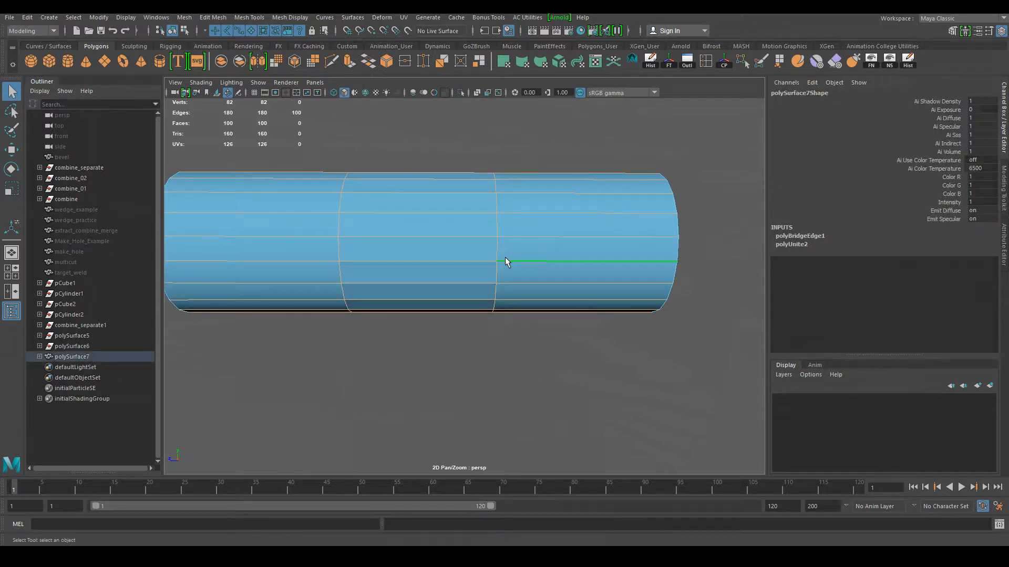
pyautogui.press('space')
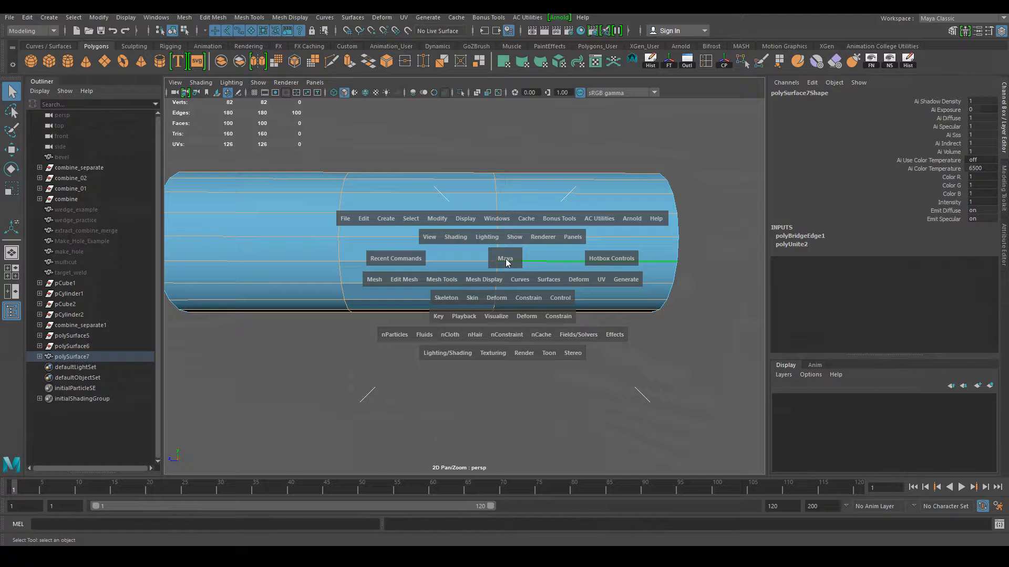
pyautogui.click(487, 281)
pyautogui.click(496, 320)
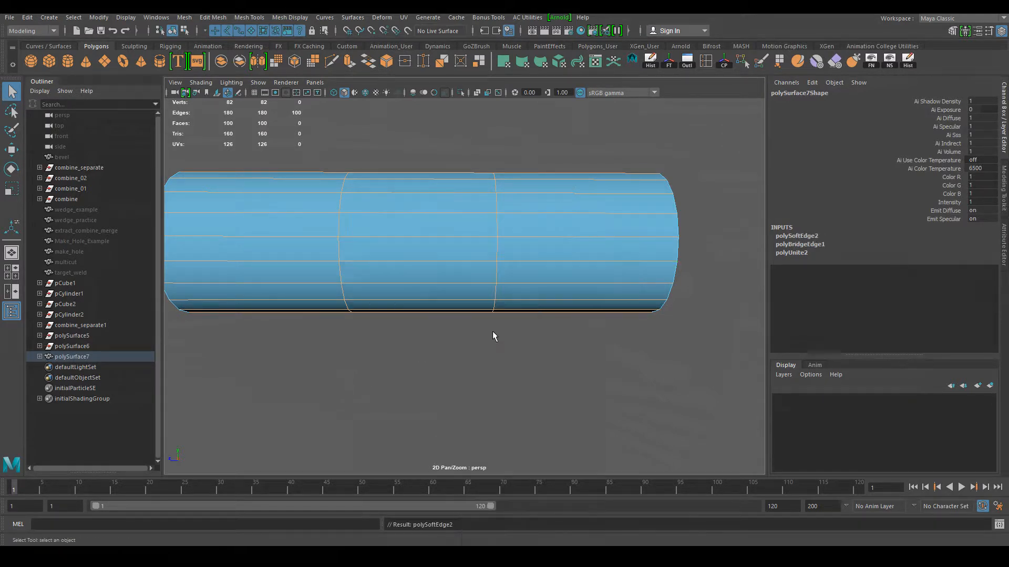
pyautogui.click(509, 408)
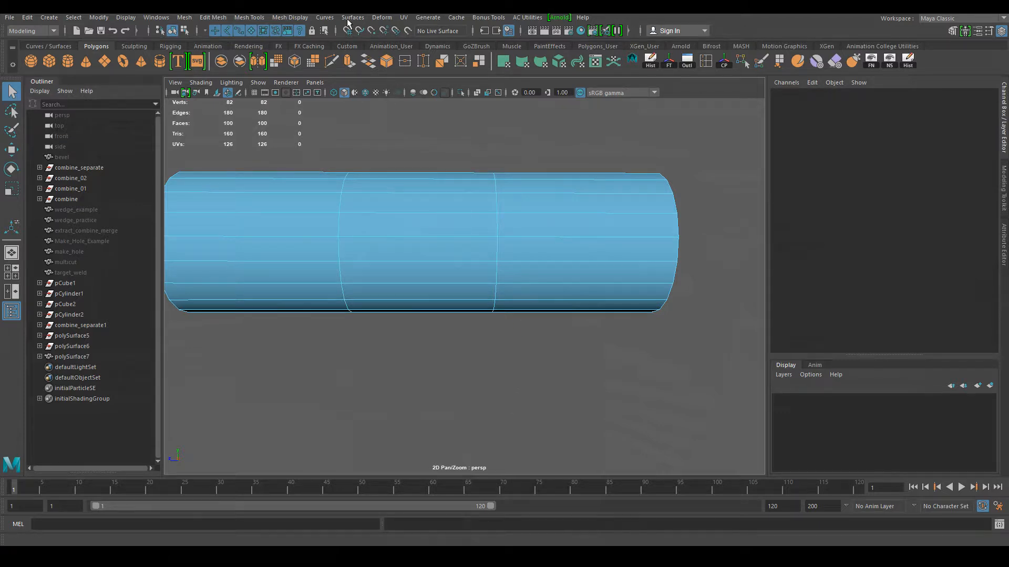
# Return to object selection and select the bridged cylinder as an object
pyautogui.keyDown('alt'); pyautogui.moveTo(400, 181); pyautogui.dragTo(439, 277); pyautogui.keyUp('alt')
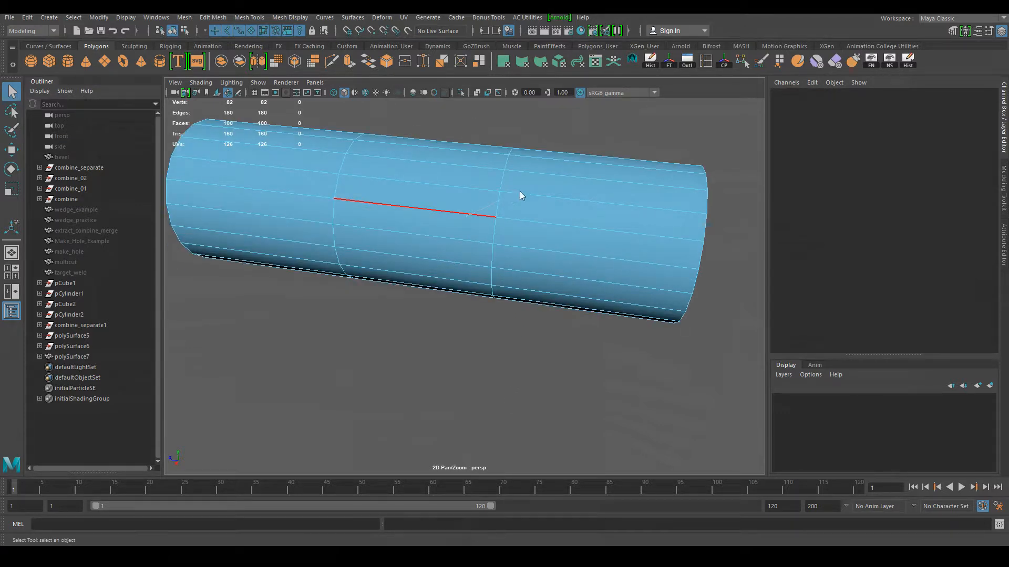
pyautogui.moveTo(519, 192); pyautogui.dragTo(583, 183, button='right')
pyautogui.click(486, 342)
pyautogui.keyDown('alt'); pyautogui.moveTo(486, 342); pyautogui.dragTo(492, 315); pyautogui.keyUp('alt')
pyautogui.click(461, 293)
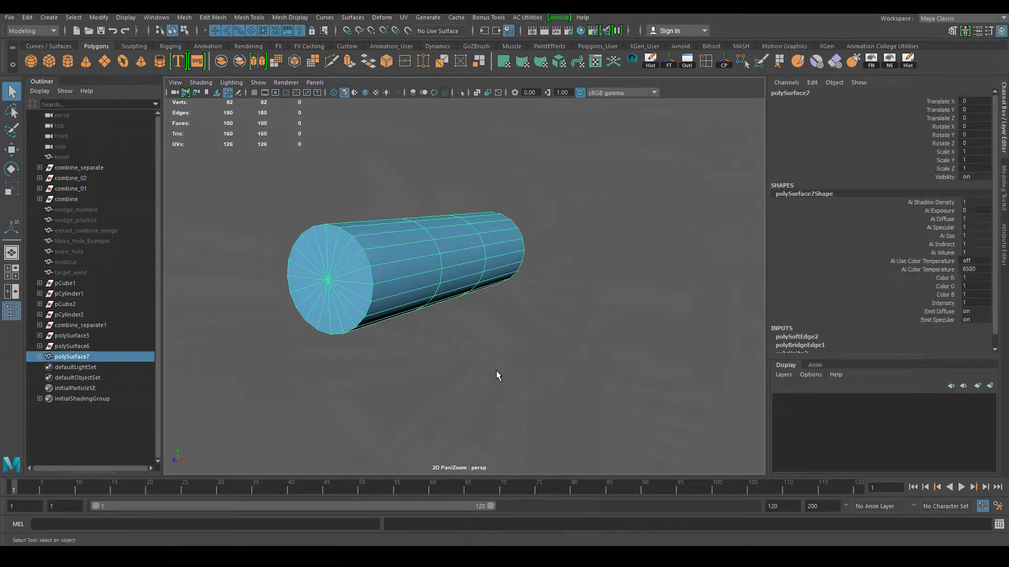
pyautogui.keyDown('alt'); pyautogui.moveTo(496, 370); pyautogui.dragTo(455, 361); pyautogui.keyUp('alt')
pyautogui.moveTo(438, 251); pyautogui.dragTo(426, 326, button='right')
pyautogui.keyDown('alt'); pyautogui.moveTo(434, 347); pyautogui.dragTo(457, 348); pyautogui.keyUp('alt')
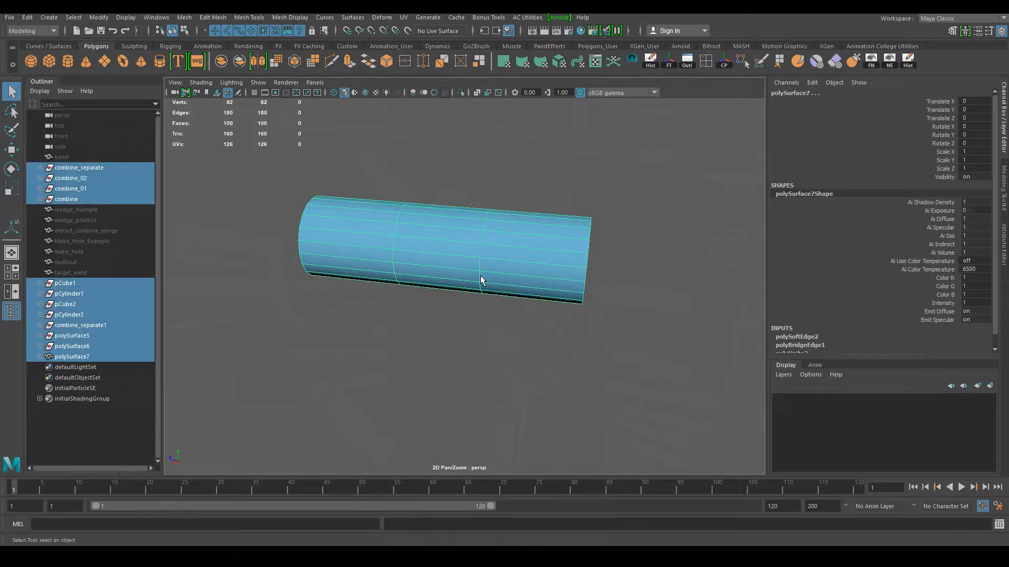
pyautogui.keyDown('alt'); pyautogui.moveTo(482, 280); pyautogui.dragTo(471, 315); pyautogui.keyUp('alt')
pyautogui.click(471, 327)
# Select the two edge loops that border the bridged section of the cylinder
pyautogui.click(475, 251)
pyautogui.moveTo(475, 250); pyautogui.dragTo(475, 218, button='right')
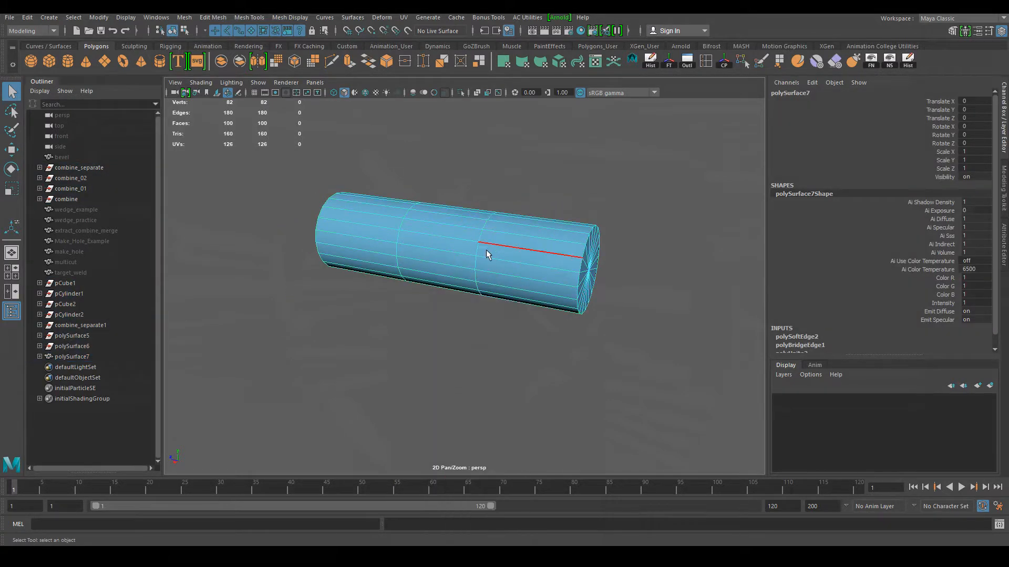
pyautogui.doubleClick(477, 248)
pyautogui.keyDown('alt'); pyautogui.moveTo(472, 363); pyautogui.dragTo(420, 271); pyautogui.keyUp('alt')
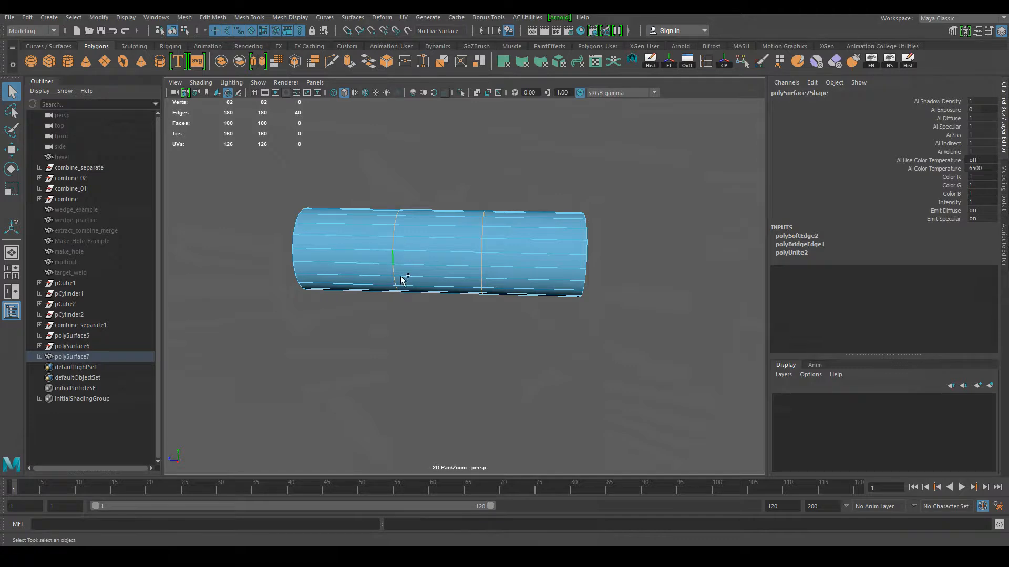
pyautogui.keyDown('alt'); pyautogui.moveTo(455, 384); pyautogui.dragTo(433, 371); pyautogui.keyUp('alt')
# Leave the edge loop editing and return the cylinder to object selection
pyautogui.keyDown('shift'); pyautogui.moveTo(429, 241); pyautogui.dragTo(379, 255, button='right'); pyautogui.keyUp('shift')
pyautogui.keyDown('alt'); pyautogui.moveTo(415, 342); pyautogui.dragTo(459, 402); pyautogui.keyUp('alt')
pyautogui.moveTo(409, 255)
pyautogui.mouseDown(button='right')
pyautogui.moveTo(449, 269)
pyautogui.moveTo(435, 254)
pyautogui.moveTo(403, 265)
pyautogui.mouseUp(button='right')
pyautogui.keyDown('alt'); pyautogui.moveTo(403, 264); pyautogui.dragTo(425, 340); pyautogui.keyUp('alt')
pyautogui.moveTo(420, 257); pyautogui.dragTo(463, 234, button='right')
# Create a polygon cube at the origin and scale it uniformly to about 6.7
pyautogui.click(341, 328)
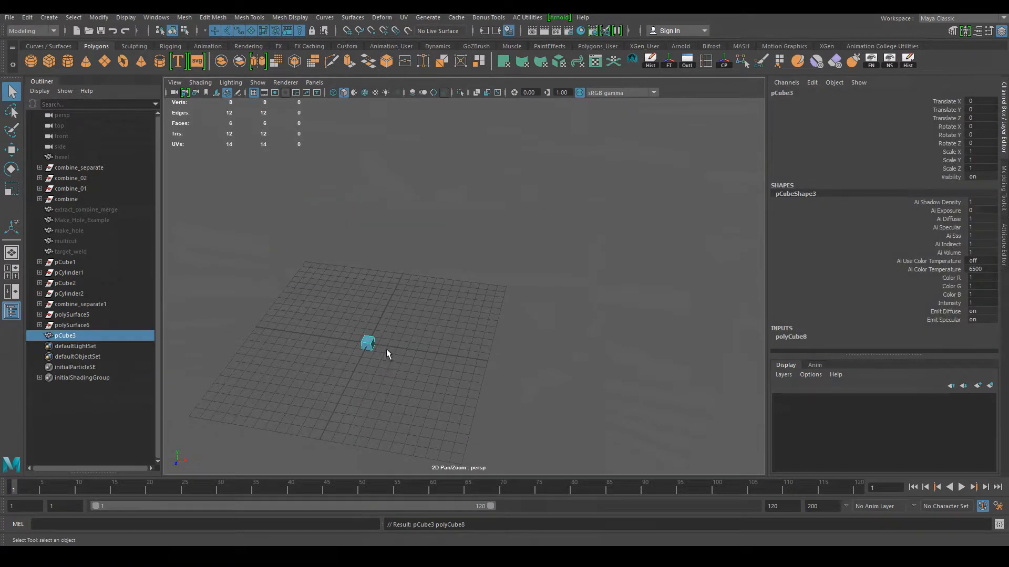
pyautogui.press('r')
pyautogui.moveTo(367, 342); pyautogui.dragTo(419, 385)
pyautogui.keyDown('alt'); pyautogui.moveTo(394, 385); pyautogui.dragTo(432, 362, button='middle'); pyautogui.keyUp('alt')
pyautogui.keyDown('alt'); pyautogui.moveTo(433, 363); pyautogui.dragTo(504, 401, button='right'); pyautogui.keyUp('alt')
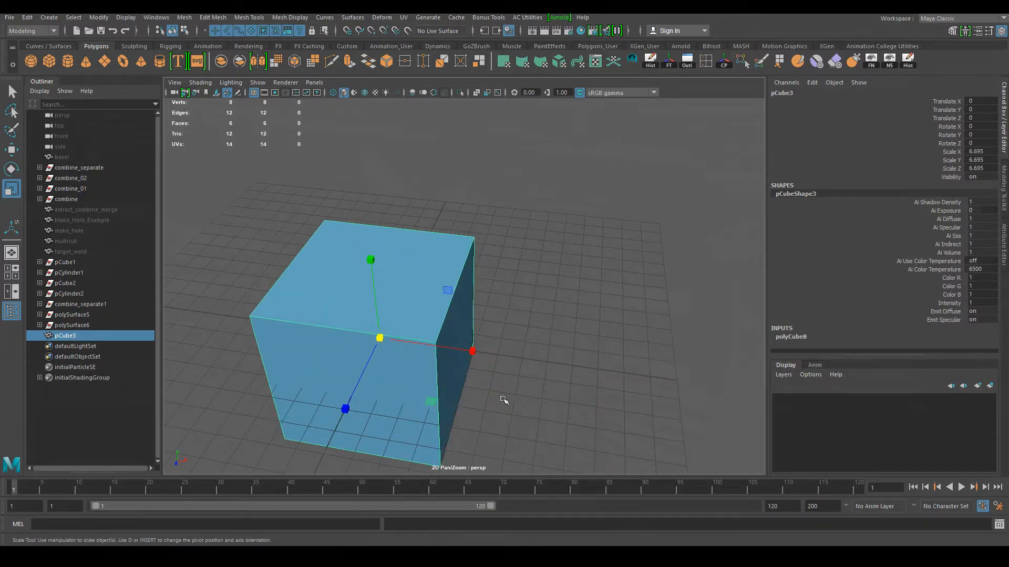
pyautogui.keyDown('alt'); pyautogui.moveTo(405, 341); pyautogui.dragTo(455, 317, button='middle'); pyautogui.keyUp('alt')
pyautogui.keyDown('alt'); pyautogui.moveTo(423, 344); pyautogui.dragTo(431, 326); pyautogui.keyUp('alt')
pyautogui.keyDown('alt'); pyautogui.moveTo(431, 326); pyautogui.dragTo(400, 386, button='middle'); pyautogui.keyUp('alt')
pyautogui.keyDown('alt'); pyautogui.moveTo(418, 347); pyautogui.dragTo(426, 338); pyautogui.keyUp('alt')
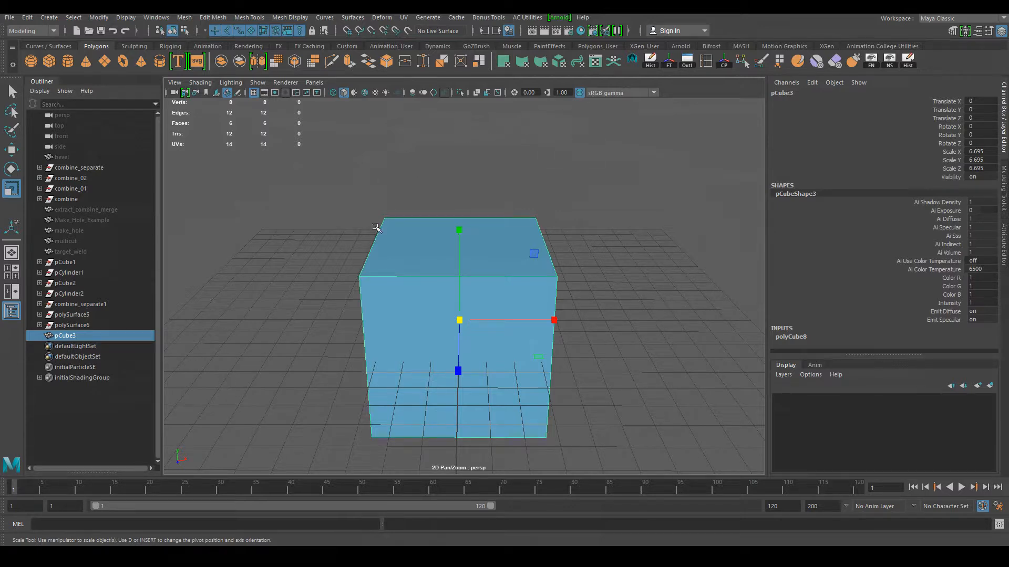
pyautogui.keyDown('alt'); pyautogui.moveTo(556, 215); pyautogui.dragTo(532, 194); pyautogui.keyUp('alt')
pyautogui.click(518, 200)
pyautogui.click(401, 228)
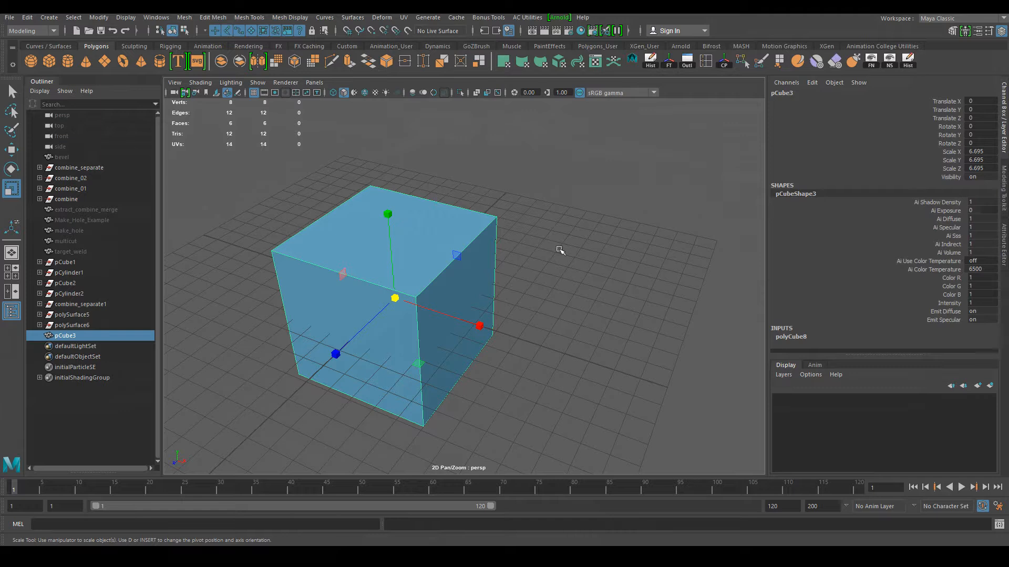
pyautogui.keyDown('alt'); pyautogui.moveTo(560, 250); pyautogui.dragTo(476, 224, button='right'); pyautogui.keyUp('alt')
pyautogui.keyDown('alt'); pyautogui.moveTo(476, 224); pyautogui.dragTo(562, 248); pyautogui.keyUp('alt')
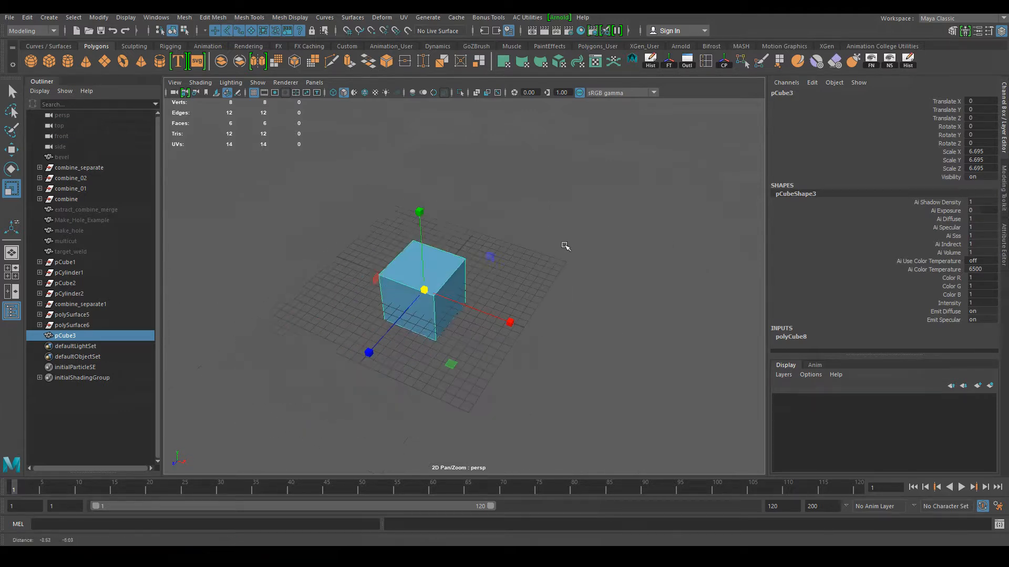
pyautogui.keyDown('alt'); pyautogui.moveTo(563, 247); pyautogui.dragTo(594, 300, button='right'); pyautogui.keyUp('alt')
pyautogui.click(540, 266)
pyautogui.click(429, 269)
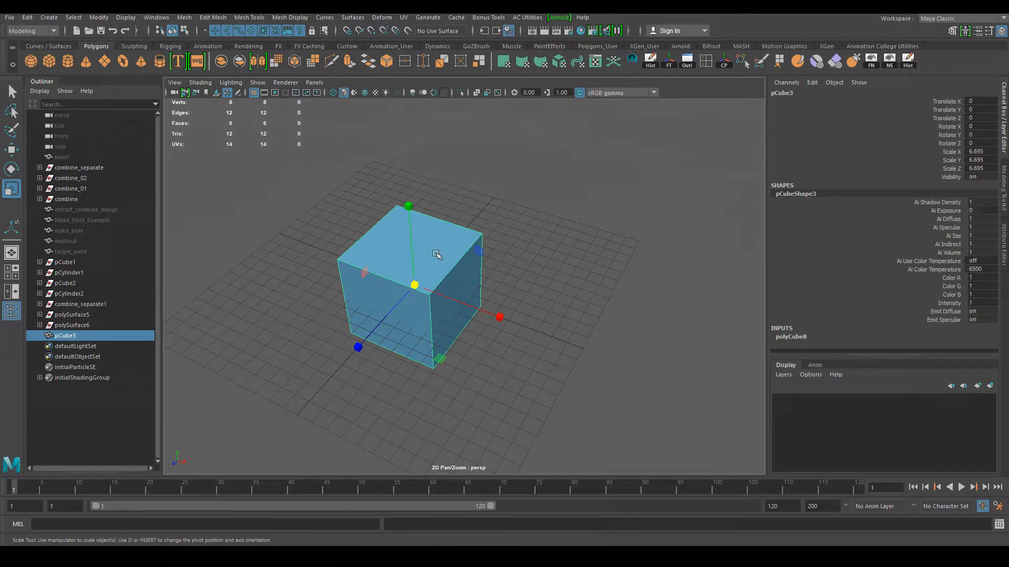
# Display the Modeling Toolkit with the scaled cube selected
pyautogui.keyDown('alt'); pyautogui.moveTo(441, 249); pyautogui.dragTo(459, 272, button='middle'); pyautogui.keyUp('alt')
pyautogui.keyDown('alt'); pyautogui.moveTo(459, 271); pyautogui.dragTo(471, 361, button='right'); pyautogui.keyUp('alt')
pyautogui.keyDown('alt'); pyautogui.moveTo(452, 325); pyautogui.dragTo(478, 333, button='middle'); pyautogui.keyUp('alt')
pyautogui.keyDown('alt'); pyautogui.moveTo(476, 319); pyautogui.dragTo(490, 322); pyautogui.keyUp('alt')
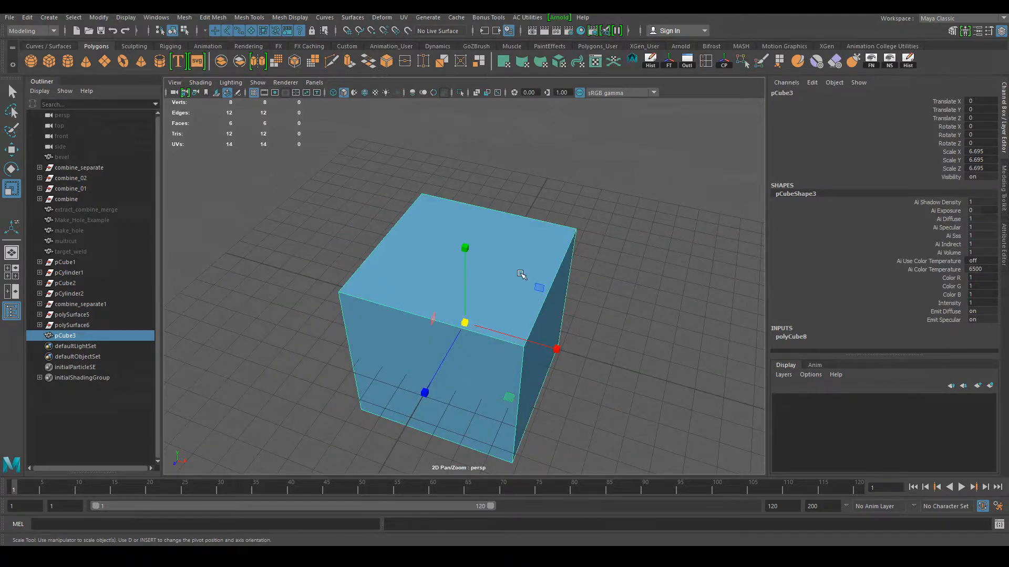
pyautogui.keyDown('alt'); pyautogui.moveTo(583, 295); pyautogui.dragTo(633, 290); pyautogui.keyUp('alt')
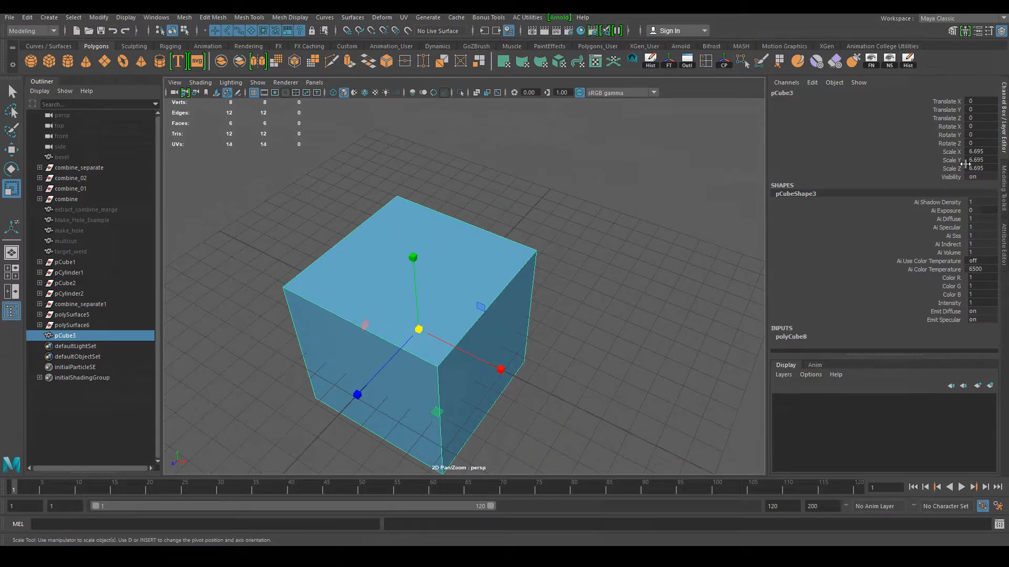
pyautogui.click(1001, 190)
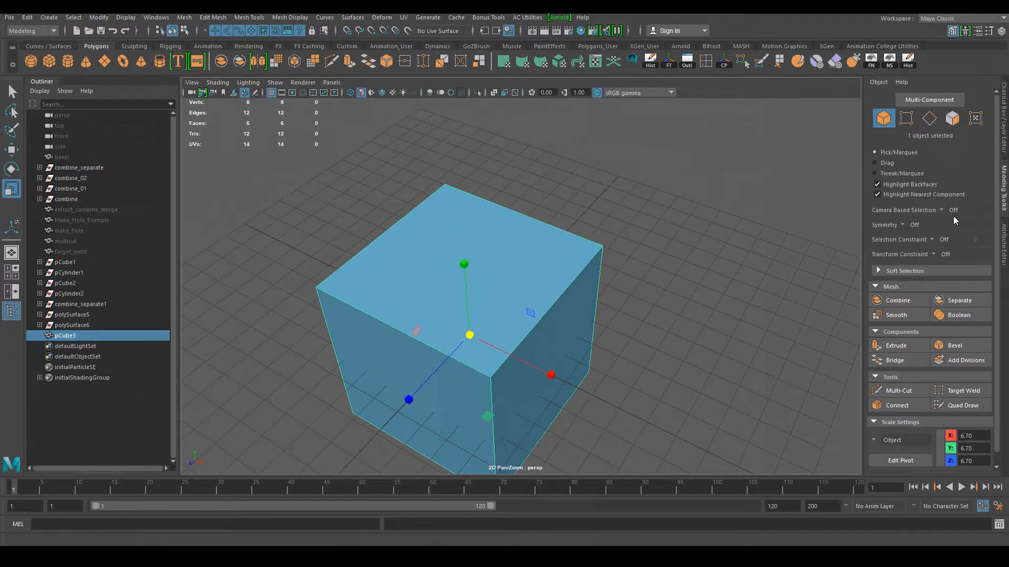
# Select the cube's top face together with one of its upper edges using multi-component selection
pyautogui.moveTo(696, 314)
pyautogui.keyDown('alt'); pyautogui.mouseDown()
pyautogui.moveTo(655, 266)
pyautogui.moveTo(679, 307)
pyautogui.mouseUp(); pyautogui.keyUp('alt')
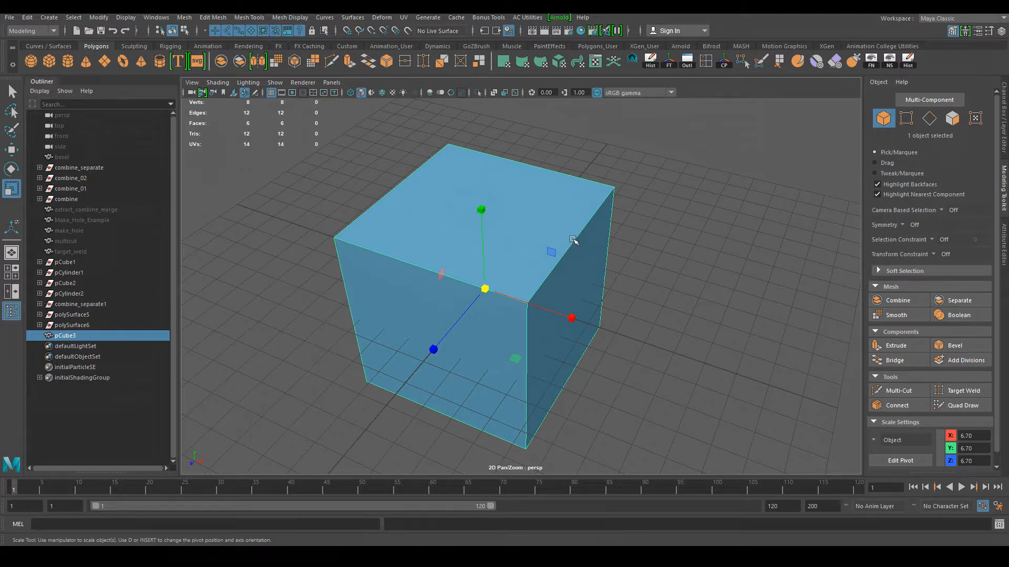
pyautogui.moveTo(578, 232)
pyautogui.mouseDown(button='right')
pyautogui.moveTo(563, 207)
pyautogui.moveTo(585, 225)
pyautogui.mouseUp(button='right')
pyautogui.click(507, 223)
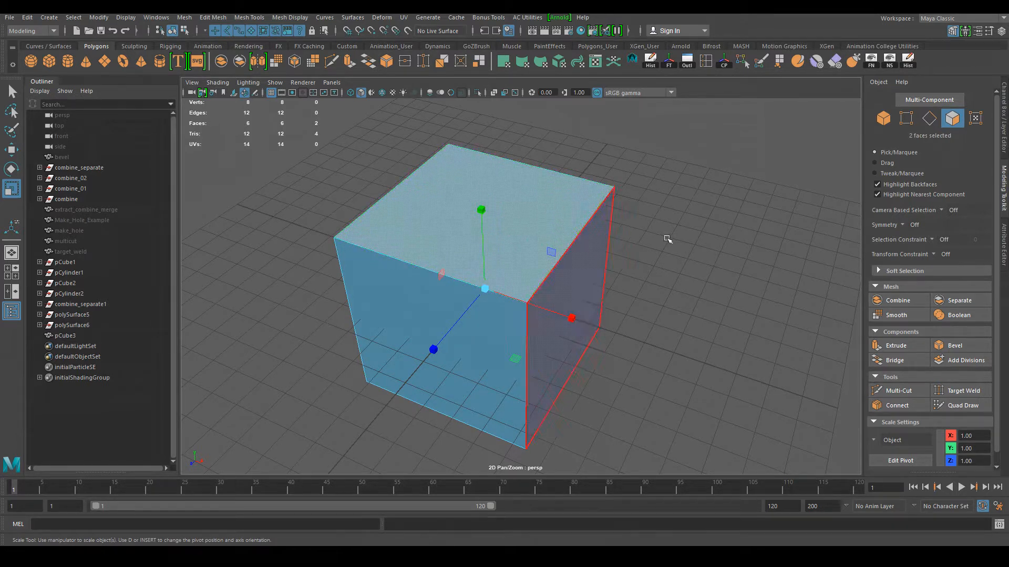
pyautogui.click(938, 103)
pyautogui.keyDown('alt'); pyautogui.moveTo(696, 333); pyautogui.dragTo(682, 316); pyautogui.keyUp('alt')
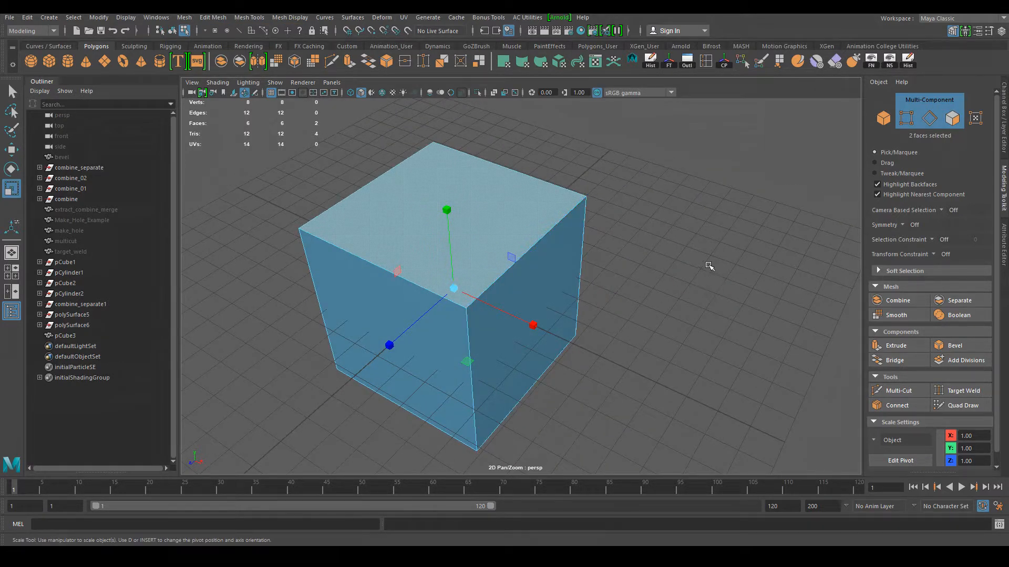
pyautogui.keyDown('shift'); pyautogui.click(549, 231); pyautogui.keyUp('shift')
# Try to wedge the cube using the selected faces and upper edge
pyautogui.click(214, 17)
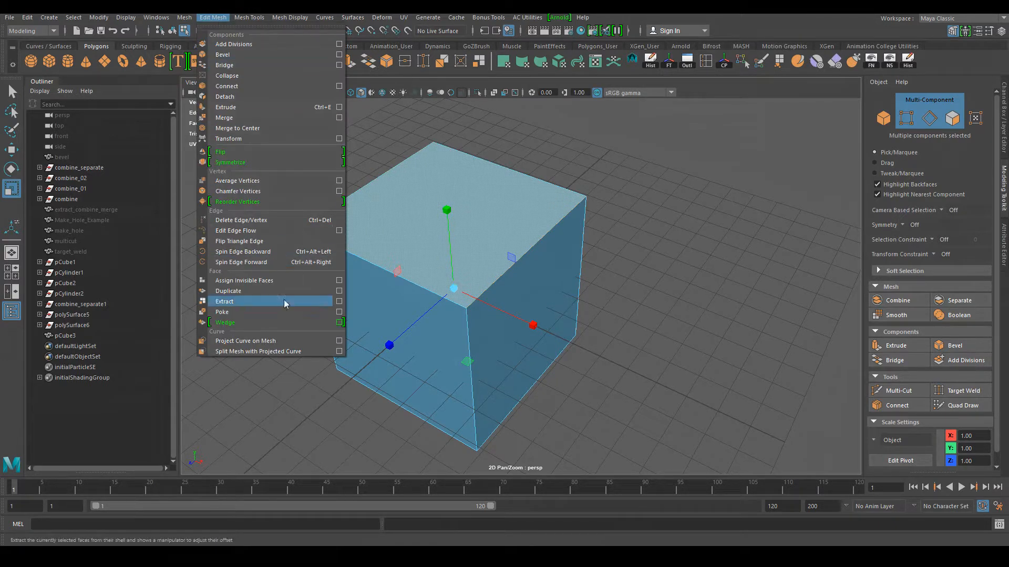
pyautogui.click(286, 326)
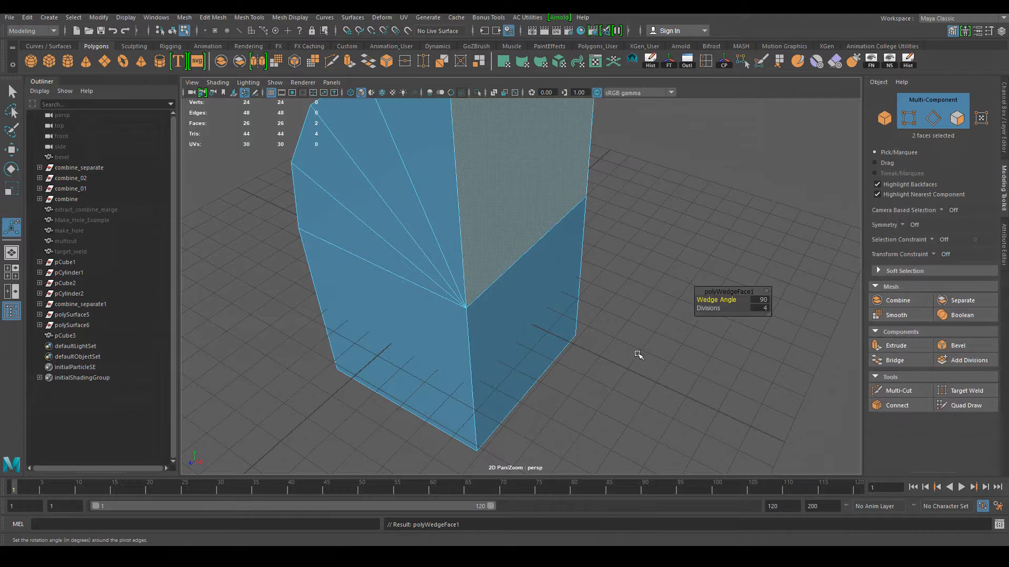
pyautogui.scroll(-5, 560, 367)
pyautogui.keyDown('alt'); pyautogui.moveTo(501, 288); pyautogui.dragTo(487, 403); pyautogui.keyUp('alt')
pyautogui.keyDown('alt'); pyautogui.moveTo(487, 403); pyautogui.dragTo(505, 401, button='right'); pyautogui.keyUp('alt')
pyautogui.hotkey('ctrl', 'z')
pyautogui.hotkey('ctrl', 'z')
# Wedge only the cube's top face about one of its upper edges, picked with multi-component selection
pyautogui.press('q')
pyautogui.moveTo(446, 287); pyautogui.dragTo(447, 312, button='right')
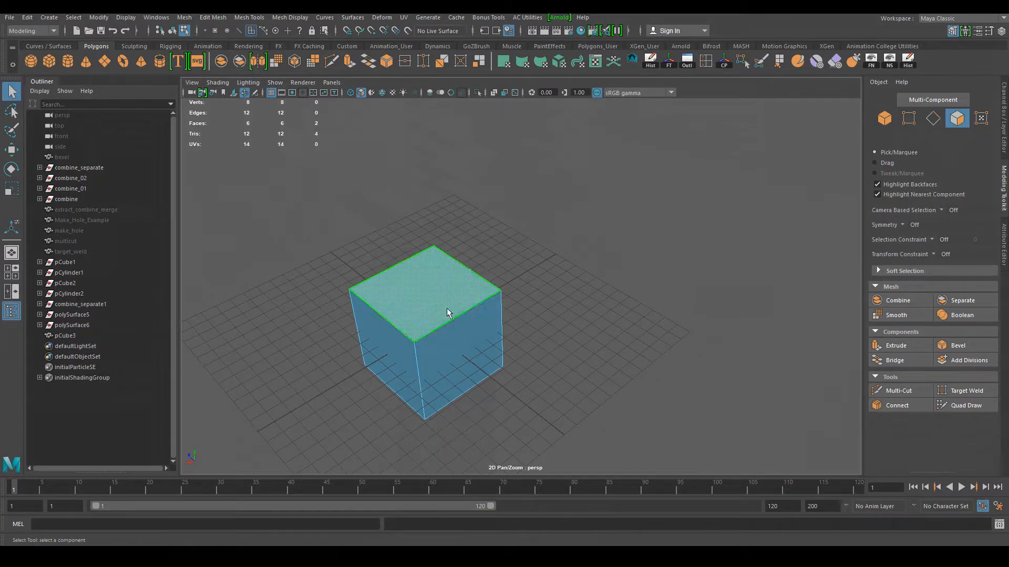
pyautogui.click(932, 100)
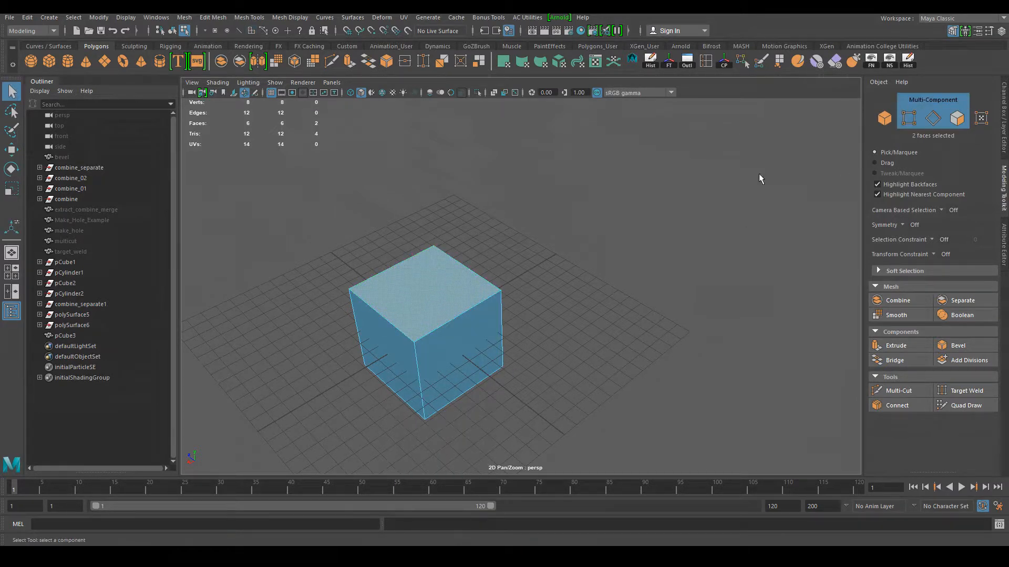
pyautogui.keyDown('shift'); pyautogui.click(371, 309); pyautogui.keyUp('shift')
pyautogui.keyDown('alt'); pyautogui.moveTo(417, 412); pyautogui.dragTo(591, 294); pyautogui.keyUp('alt')
pyautogui.keyDown('alt'); pyautogui.moveTo(658, 402); pyautogui.dragTo(624, 358); pyautogui.keyUp('alt')
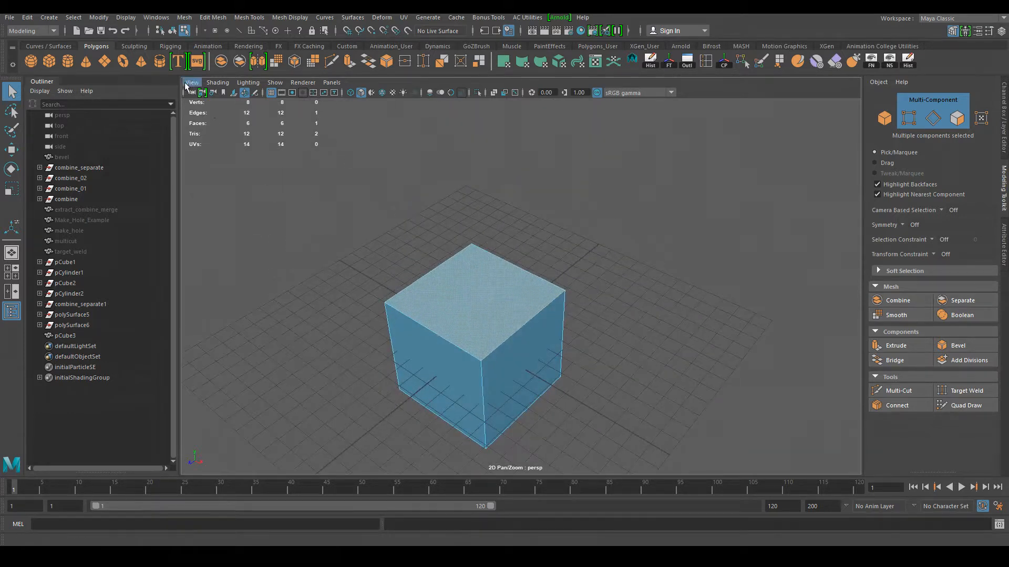
pyautogui.click(213, 17)
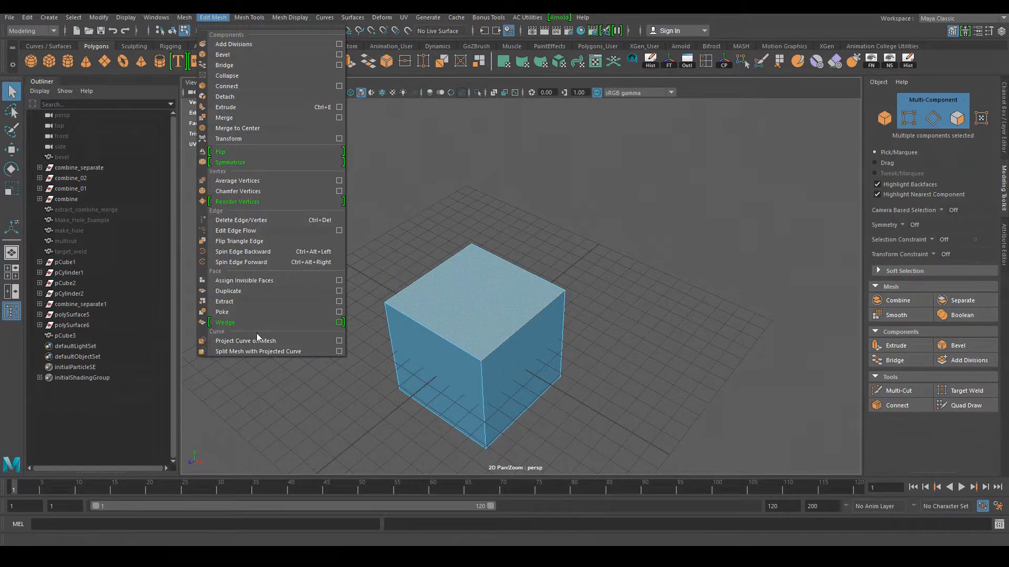
pyautogui.click(296, 320)
pyautogui.keyDown('alt'); pyautogui.moveTo(519, 350); pyautogui.dragTo(641, 387); pyautogui.keyUp('alt')
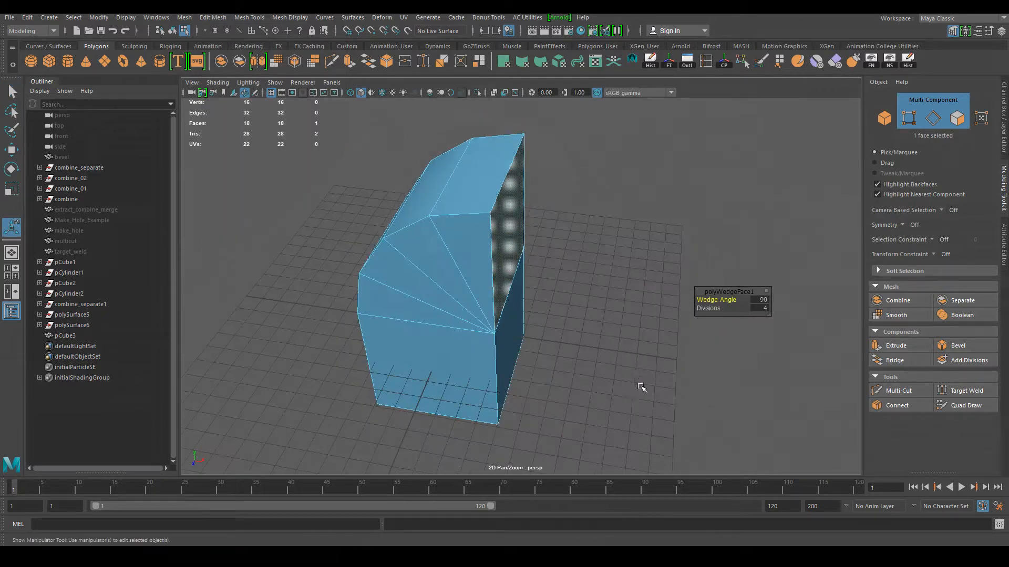
# Raise the wedge's division count and widen its angle to roughly a half turn, then return the cube to object selection
pyautogui.click(728, 314)
pyautogui.moveTo(728, 314); pyautogui.dragTo(707, 360)
pyautogui.moveTo(707, 361); pyautogui.dragTo(776, 362, button='middle')
pyautogui.keyDown('alt'); pyautogui.moveTo(725, 401); pyautogui.dragTo(538, 259); pyautogui.keyUp('alt')
pyautogui.moveTo(540, 179); pyautogui.dragTo(586, 161, button='right')
pyautogui.keyDown('alt'); pyautogui.moveTo(554, 213); pyautogui.dragTo(562, 341); pyautogui.keyUp('alt')
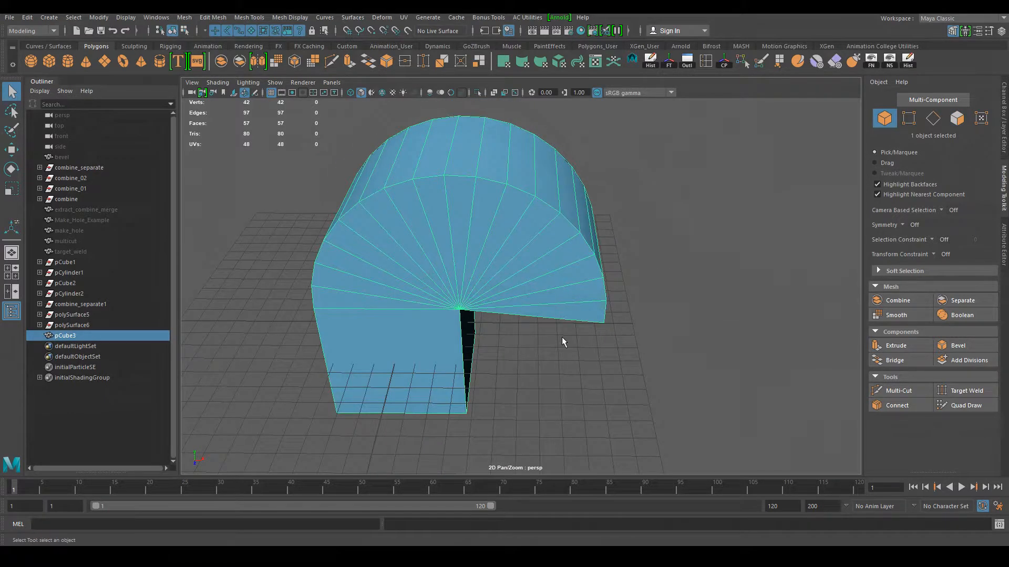
# Delete the wedged cube, and unhide and frame the extract_combine_merge sphere
pyautogui.press('Delete')
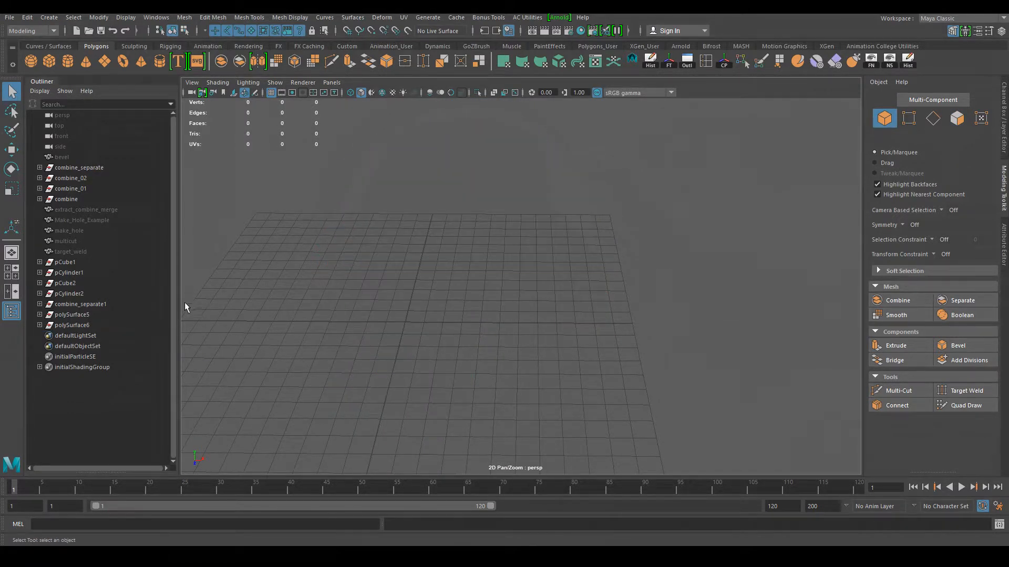
pyautogui.click(97, 211)
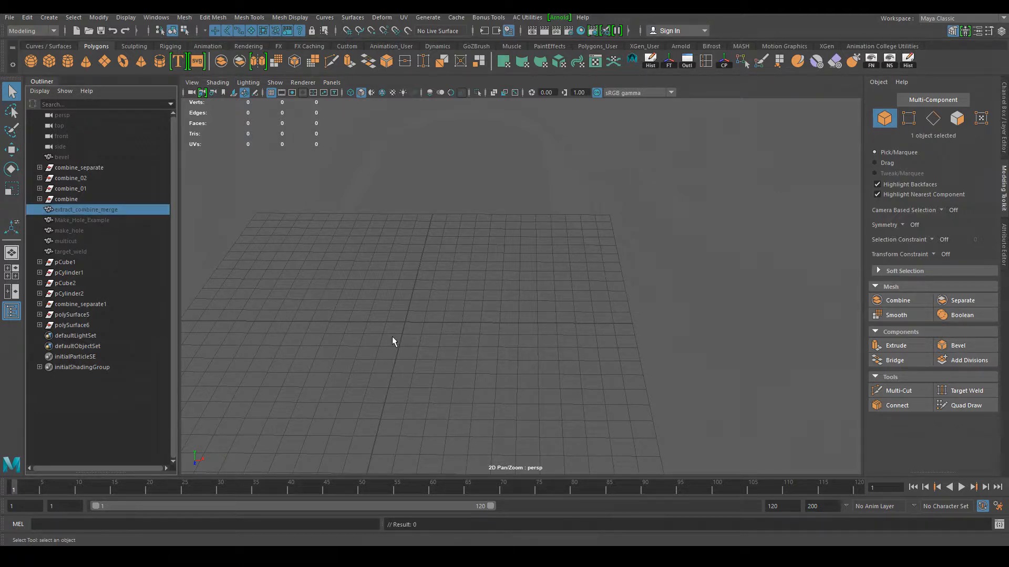
pyautogui.hotkey('shift', 'h')
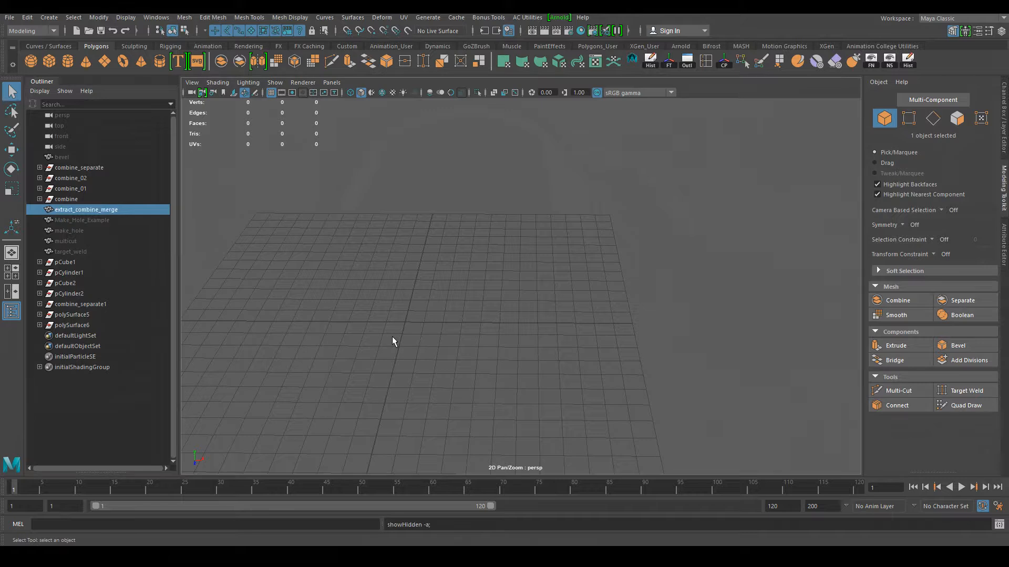
pyautogui.press('f')
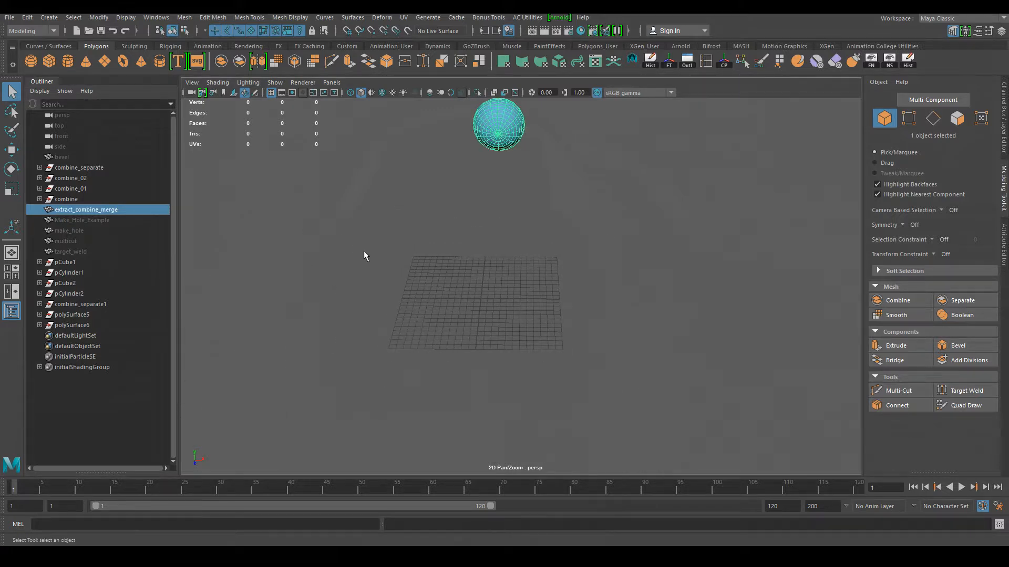
pyautogui.press('f')
pyautogui.keyDown('alt'); pyautogui.moveTo(464, 334); pyautogui.dragTo(661, 349); pyautogui.keyUp('alt')
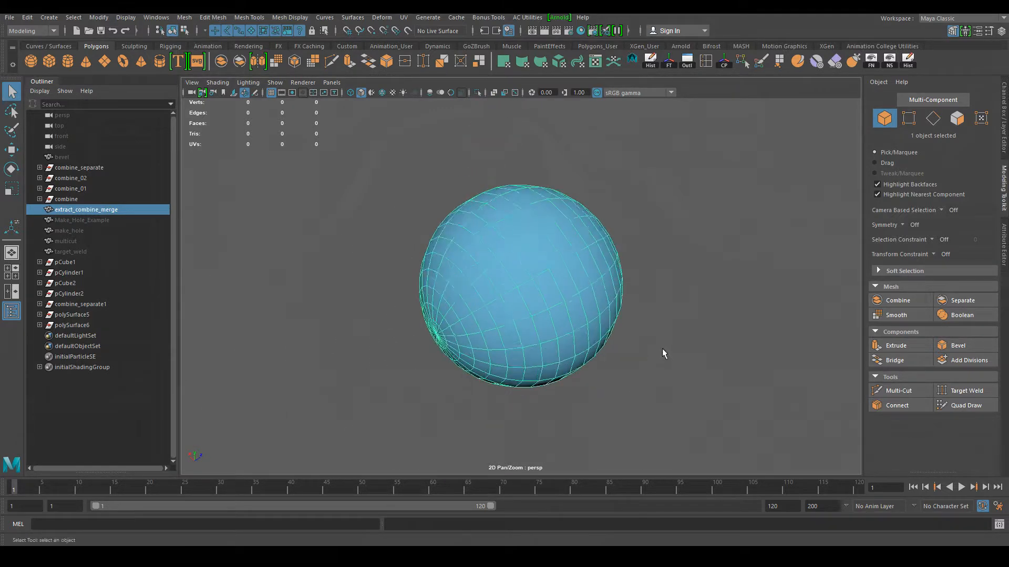
pyautogui.keyDown('alt'); pyautogui.moveTo(661, 349); pyautogui.dragTo(597, 302, button='middle'); pyautogui.keyUp('alt')
pyautogui.keyDown('alt'); pyautogui.moveTo(597, 301); pyautogui.dragTo(540, 264); pyautogui.keyUp('alt')
pyautogui.keyDown('alt'); pyautogui.moveTo(541, 265); pyautogui.dragTo(515, 295, button='middle'); pyautogui.keyUp('alt')
pyautogui.keyDown('alt'); pyautogui.moveTo(514, 294); pyautogui.dragTo(553, 323); pyautogui.keyUp('alt')
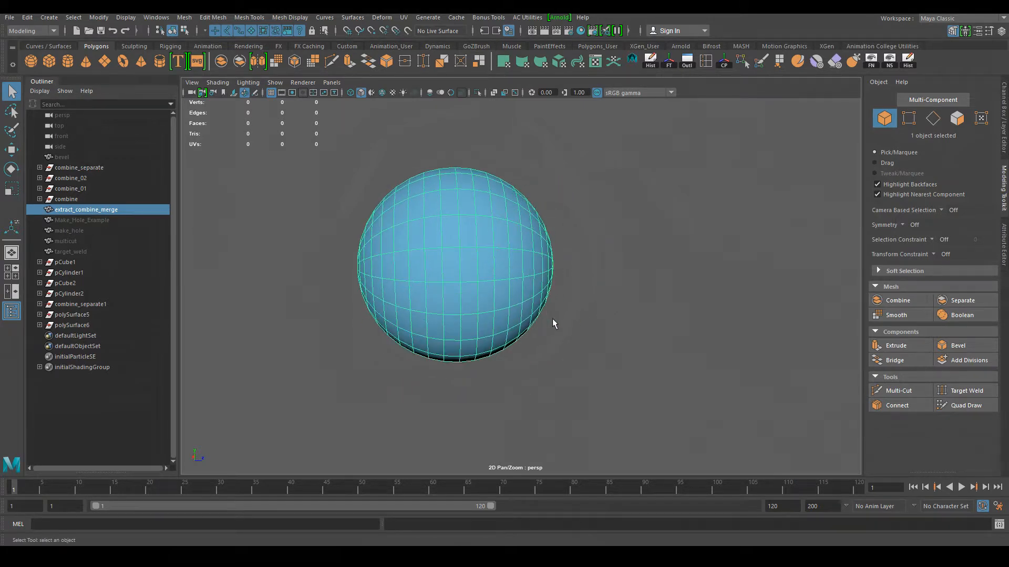
pyautogui.keyDown('alt'); pyautogui.moveTo(437, 220); pyautogui.dragTo(432, 226); pyautogui.keyUp('alt')
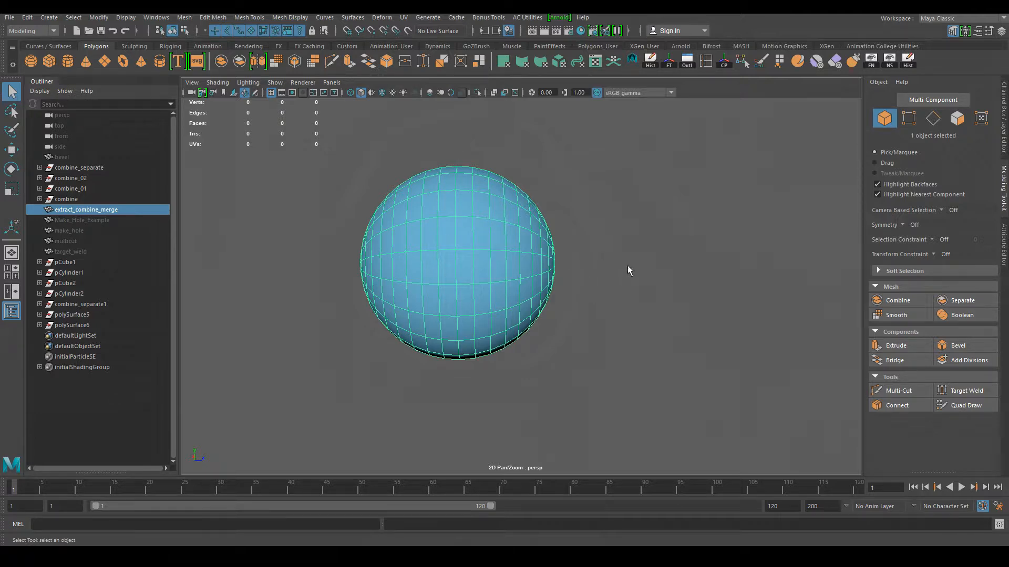
# Put the sphere in face selection and show it framed in the orthographic side view
pyautogui.click(536, 355)
pyautogui.click(480, 284)
pyautogui.press('F11')
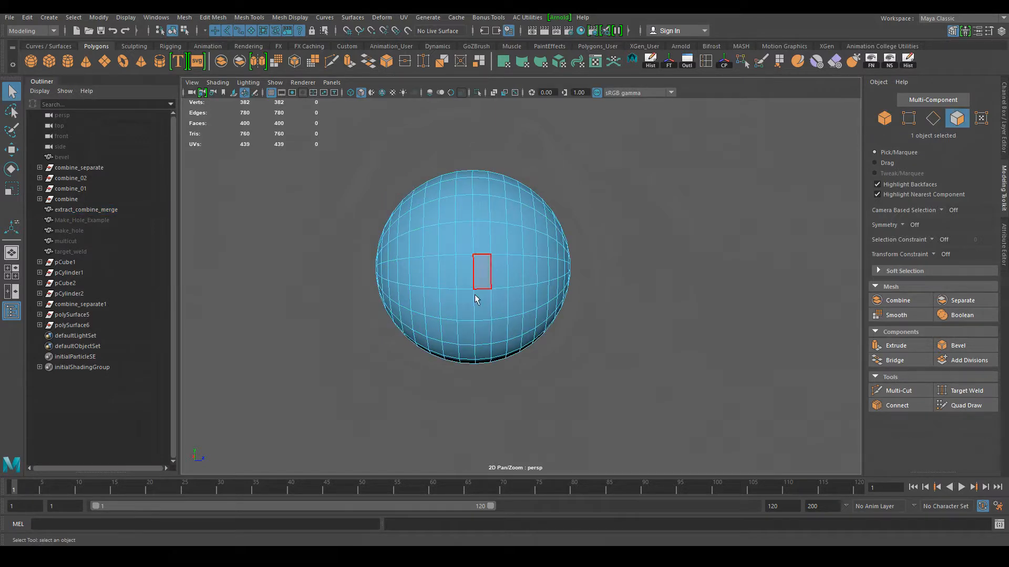
pyautogui.press('space')
pyautogui.moveTo(587, 385); pyautogui.dragTo(609, 358)
pyautogui.press('space')
pyautogui.keyDown('alt'); pyautogui.moveTo(528, 309); pyautogui.dragTo(506, 298, button='right'); pyautogui.keyUp('alt')
pyautogui.press('f')
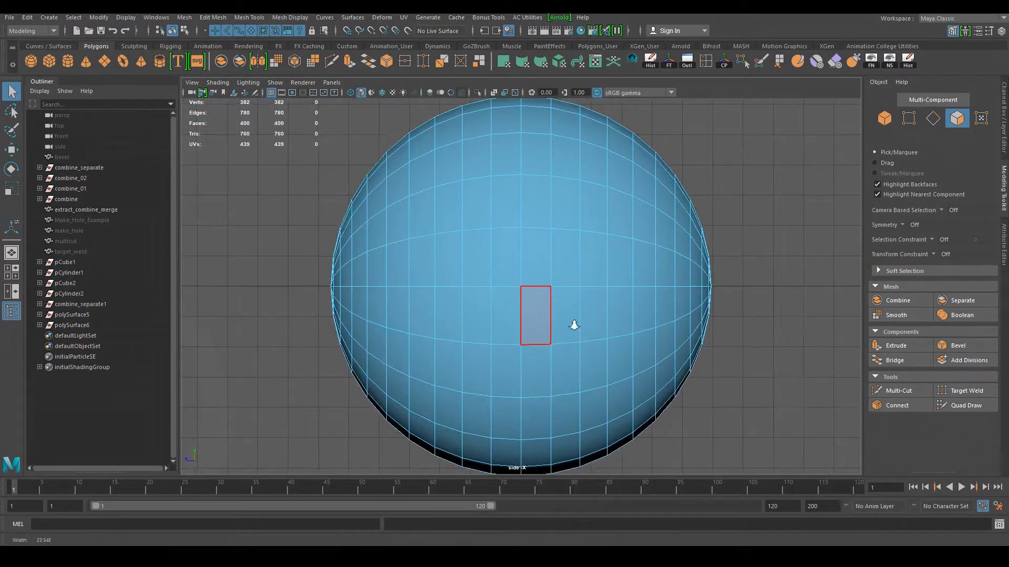
# Select all faces in one vertical half of the sphere and return to the perspective view
pyautogui.scroll(-4, 586, 328)
pyautogui.keyDown('alt'); pyautogui.moveTo(539, 277); pyautogui.dragTo(396, 281, button='middle'); pyautogui.keyUp('alt')
pyautogui.keyDown('alt'); pyautogui.moveTo(525, 390); pyautogui.dragTo(592, 376, button='middle'); pyautogui.keyUp('alt')
pyautogui.moveTo(589, 400); pyautogui.dragTo(453, 144)
pyautogui.press('space')
pyautogui.moveTo(553, 374); pyautogui.dragTo(650, 362)
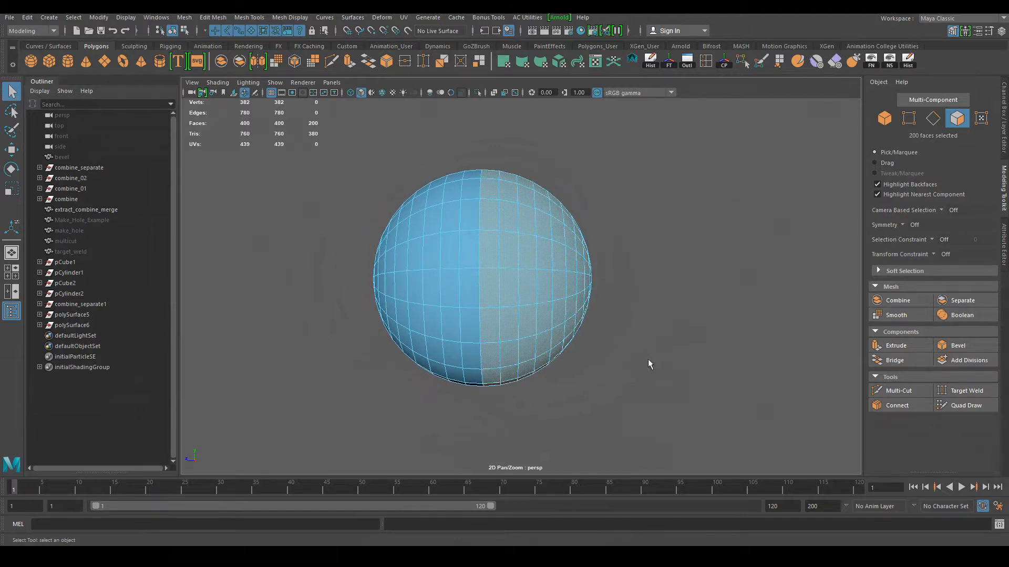
# Extract the selected half of the sphere and unparent the two resulting pieces from their group
pyautogui.click(210, 18)
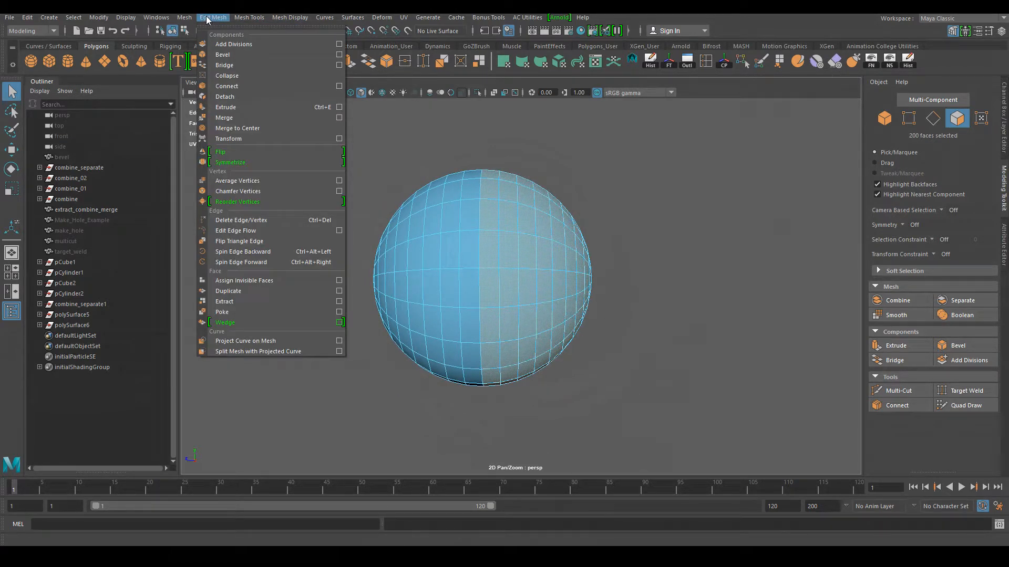
pyautogui.click(224, 301)
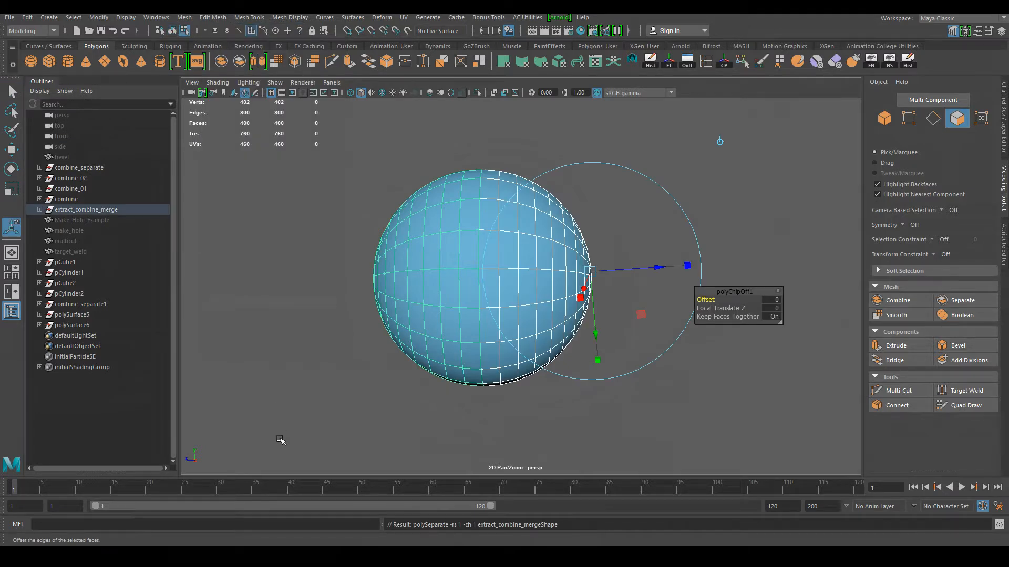
pyautogui.hotkey('shift', 'p')
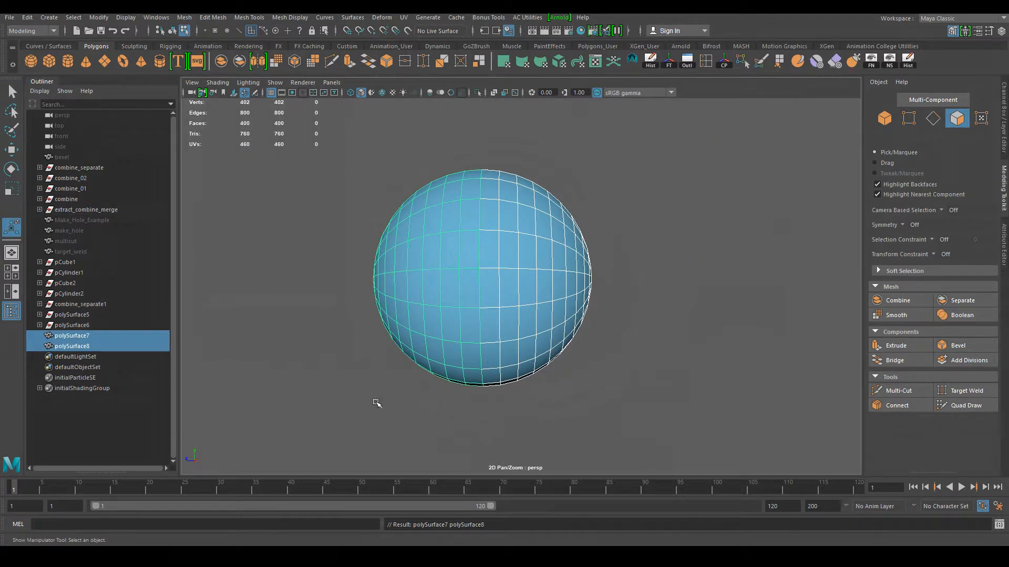
pyautogui.moveTo(542, 249); pyautogui.dragTo(594, 232, button='right')
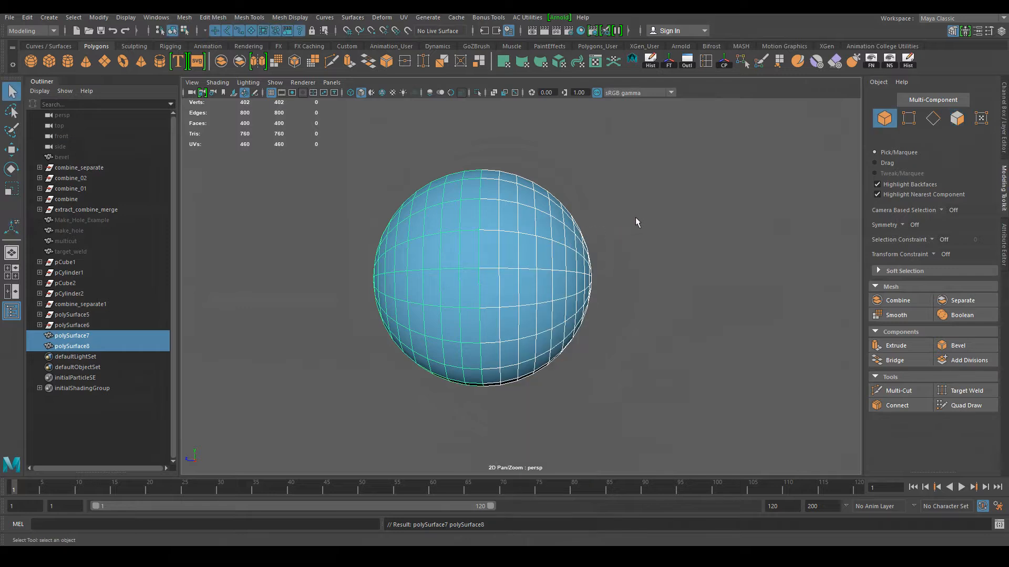
pyautogui.click(637, 221)
# Move one sphere half slightly away from the other to leave a narrow gap between them
pyautogui.click(553, 282)
pyautogui.click(100, 347)
pyautogui.click(96, 335)
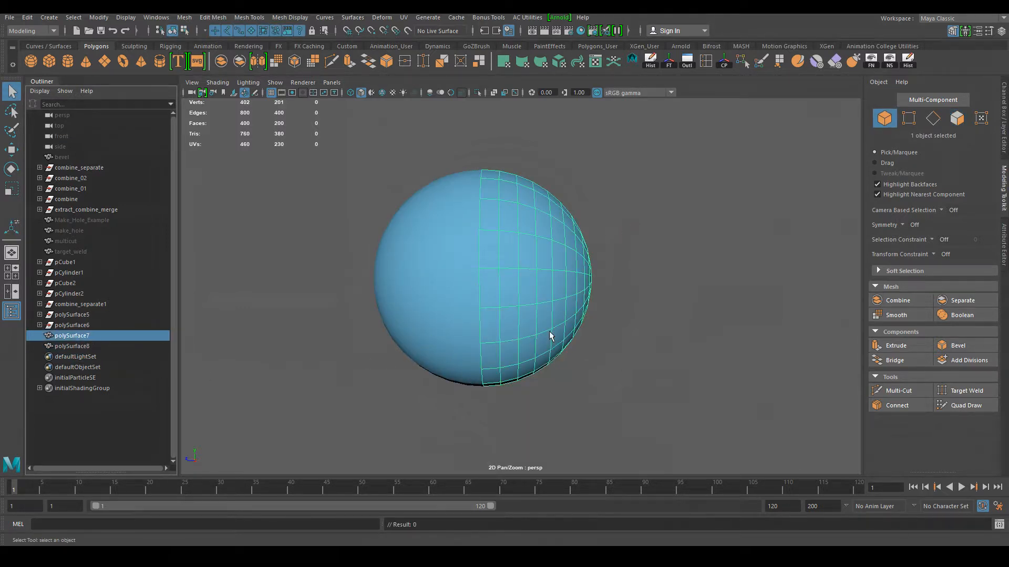
pyautogui.press('w')
pyautogui.moveTo(427, 276); pyautogui.dragTo(434, 282)
pyautogui.click(605, 395)
pyautogui.keyDown('alt'); pyautogui.moveTo(585, 383); pyautogui.dragTo(565, 342); pyautogui.keyUp('alt')
# Select both sphere halves and combine them into a single mesh
pyautogui.click(528, 339)
pyautogui.keyDown('shift'); pyautogui.click(446, 249); pyautogui.keyUp('shift')
pyautogui.keyDown('alt'); pyautogui.moveTo(446, 249); pyautogui.dragTo(521, 323); pyautogui.keyUp('alt')
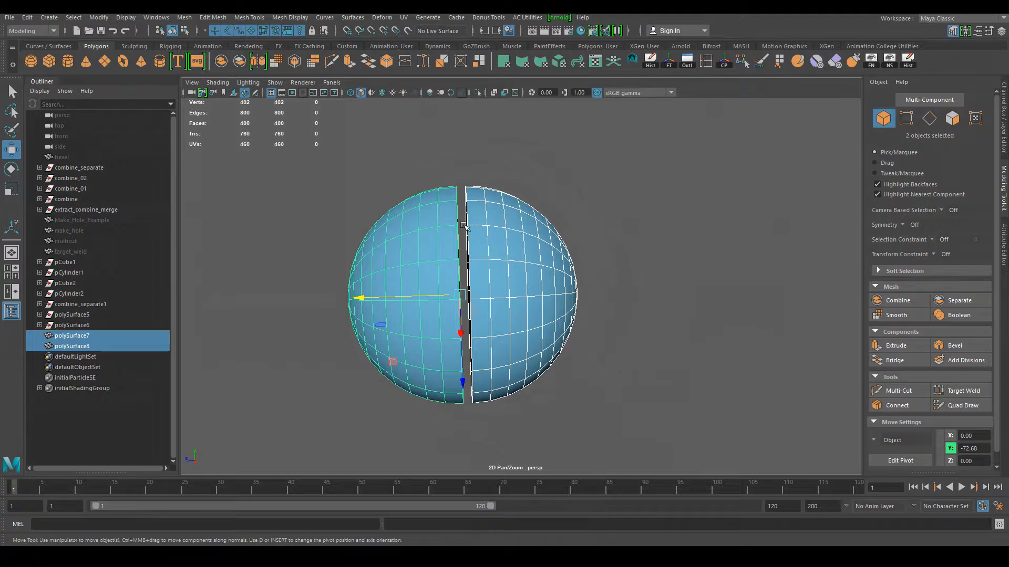
pyautogui.keyDown('alt'); pyautogui.moveTo(463, 326); pyautogui.dragTo(550, 344); pyautogui.keyUp('alt')
pyautogui.keyDown('alt'); pyautogui.moveTo(436, 241); pyautogui.dragTo(468, 228); pyautogui.keyUp('alt')
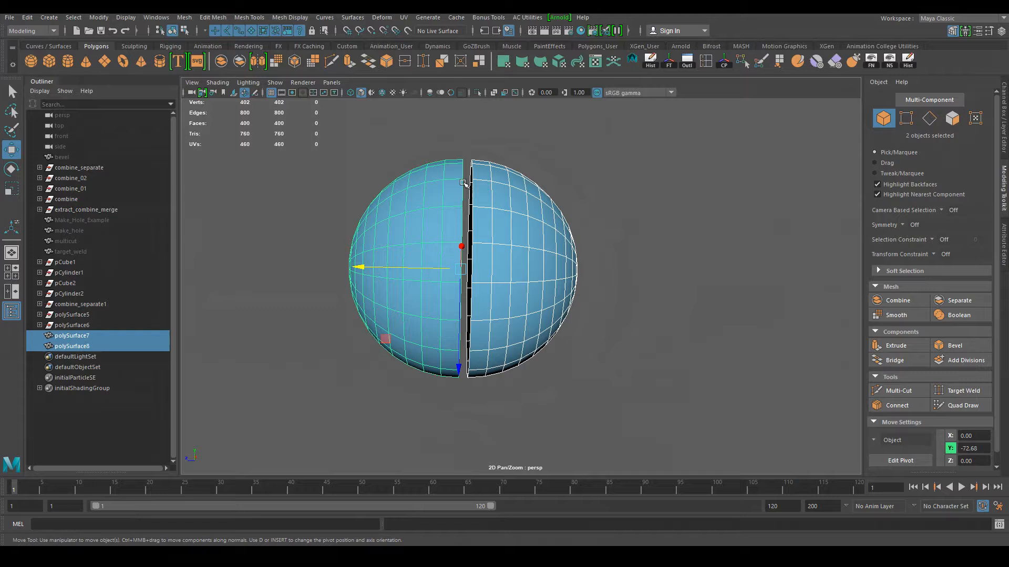
pyautogui.keyDown('alt'); pyautogui.moveTo(488, 268); pyautogui.dragTo(512, 265); pyautogui.keyUp('alt')
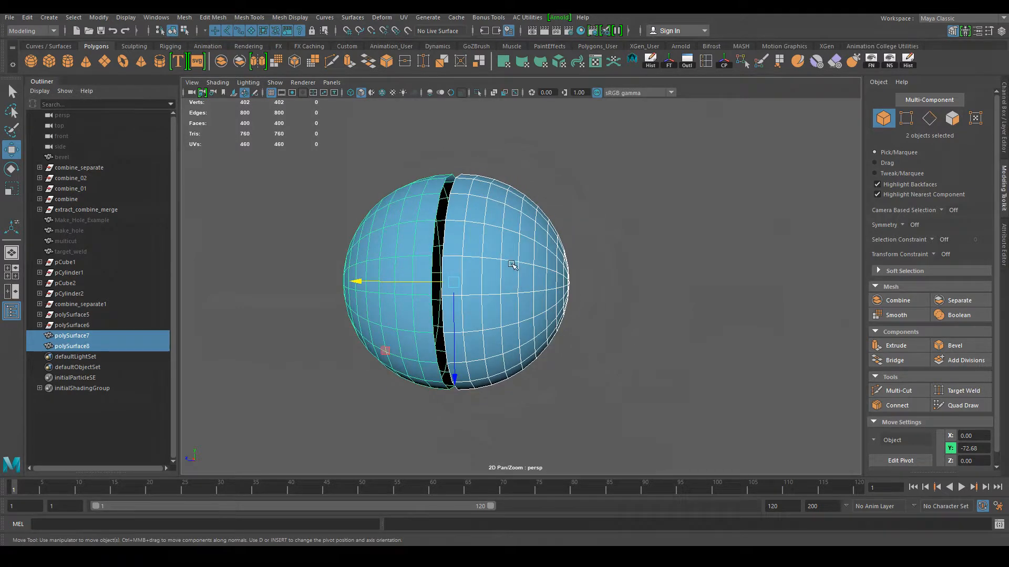
pyautogui.click(186, 18)
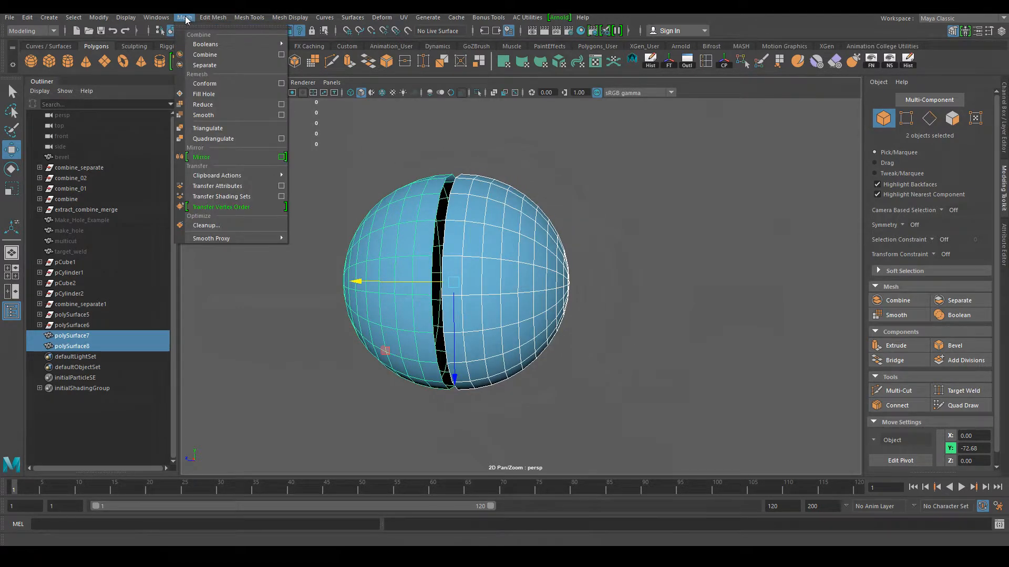
pyautogui.click(205, 54)
pyautogui.click(581, 333)
# Select the vertices along both sides of the gap between the sphere halves in the side view
pyautogui.keyDown('alt'); pyautogui.moveTo(581, 333); pyautogui.dragTo(594, 336); pyautogui.keyUp('alt')
pyautogui.keyDown('alt'); pyautogui.moveTo(549, 314); pyautogui.dragTo(576, 354, button='middle'); pyautogui.keyUp('alt')
pyautogui.keyDown('alt'); pyautogui.moveTo(576, 353); pyautogui.dragTo(592, 354); pyautogui.keyUp('alt')
pyautogui.click(560, 338)
pyautogui.keyDown('alt'); pyautogui.moveTo(572, 321); pyautogui.dragTo(563, 285, button='middle'); pyautogui.keyUp('alt')
pyautogui.keyDown('alt'); pyautogui.moveTo(563, 285); pyautogui.dragTo(551, 282); pyautogui.keyUp('alt')
pyautogui.moveTo(551, 240); pyautogui.dragTo(499, 237, button='right')
pyautogui.press('space')
pyautogui.moveTo(653, 240); pyautogui.dragTo(704, 243)
pyautogui.moveTo(489, 167); pyautogui.dragTo(506, 403)
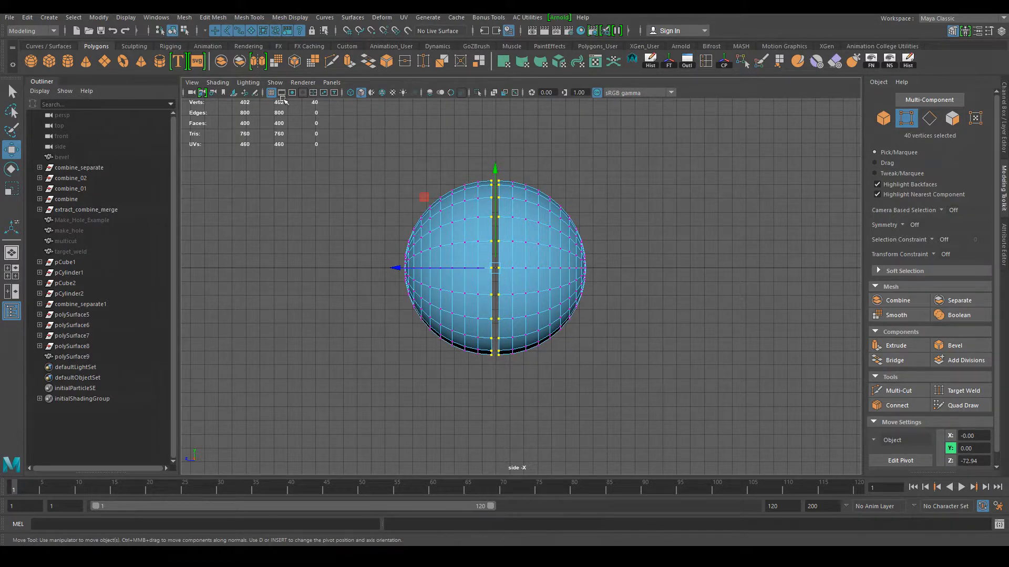
# Merge the selected gap vertices with a distance threshold of 0.8 to close the sphere
pyautogui.click(212, 17)
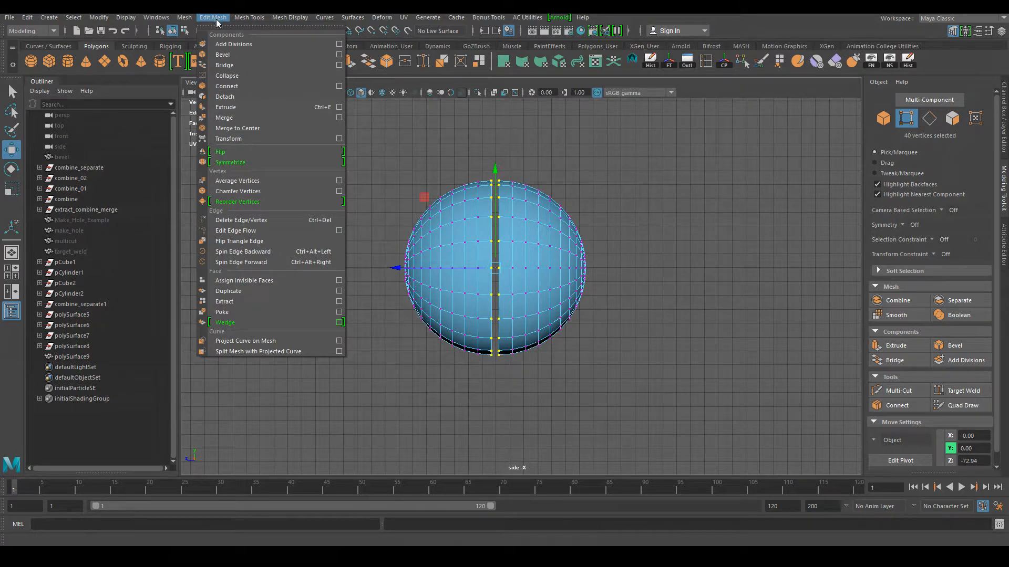
pyautogui.click(263, 118)
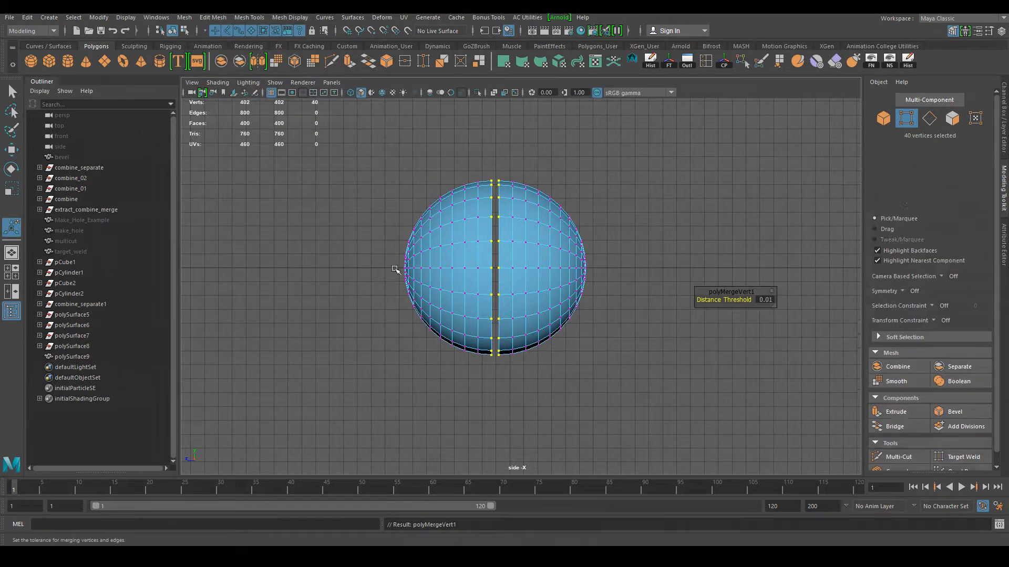
pyautogui.keyDown('alt'); pyautogui.moveTo(547, 233); pyautogui.dragTo(686, 282, button='right'); pyautogui.keyUp('alt')
pyautogui.keyDown('alt'); pyautogui.moveTo(646, 236); pyautogui.dragTo(616, 275, button='middle'); pyautogui.keyUp('alt')
pyautogui.keyDown('alt'); pyautogui.moveTo(498, 201); pyautogui.dragTo(528, 171, button='middle'); pyautogui.keyUp('alt')
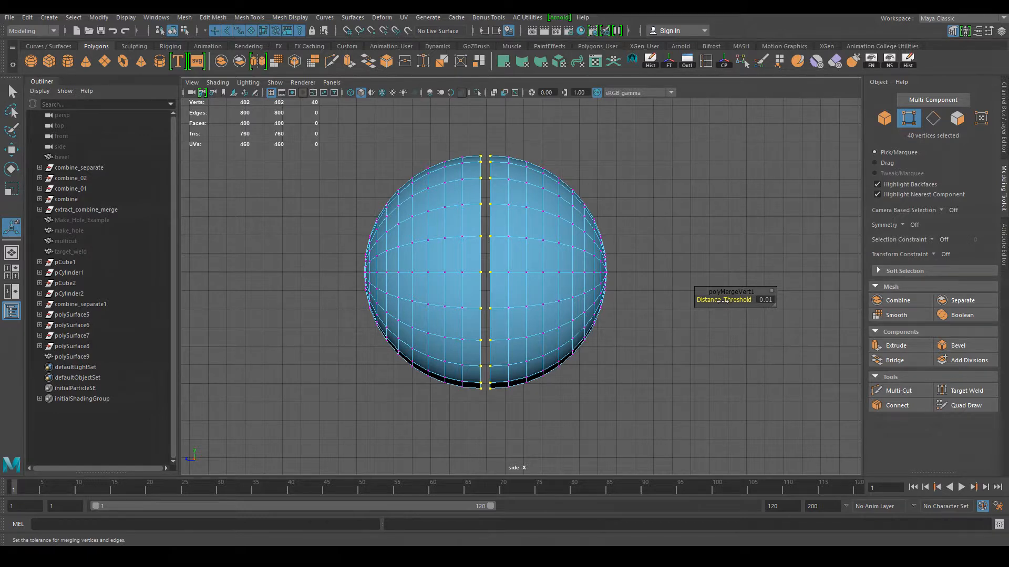
pyautogui.moveTo(732, 300); pyautogui.dragTo(743, 300)
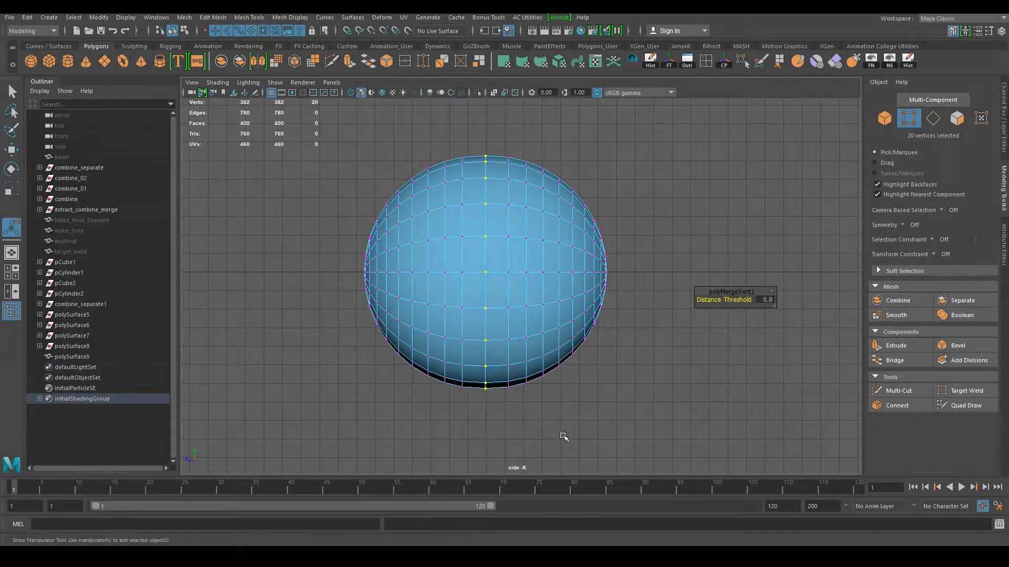
# Try moving a single centre vertex on the merged seam of the sphere sideways, and undo the move
pyautogui.click(483, 270)
pyautogui.click(547, 420)
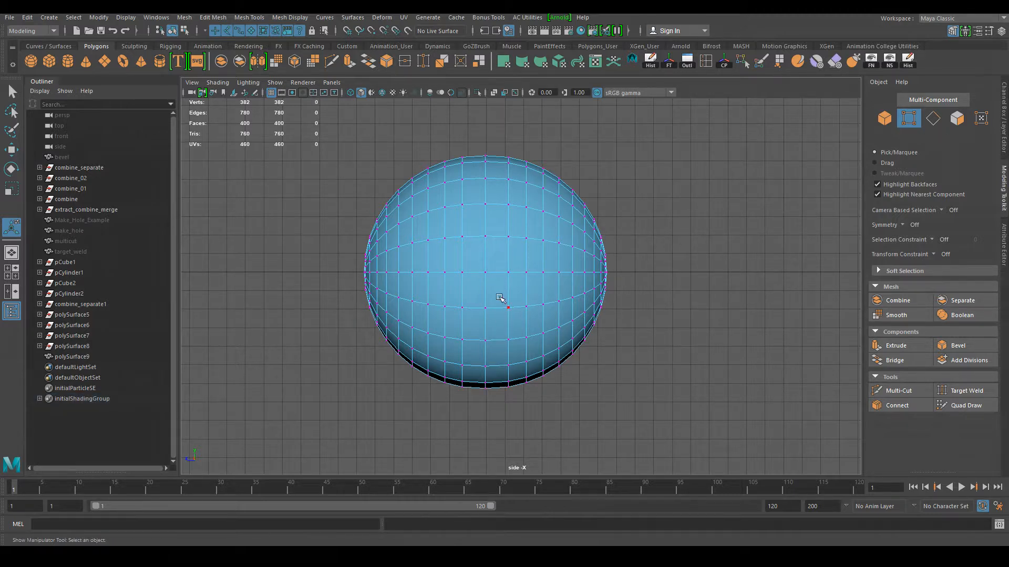
pyautogui.click(489, 273)
pyautogui.press('w')
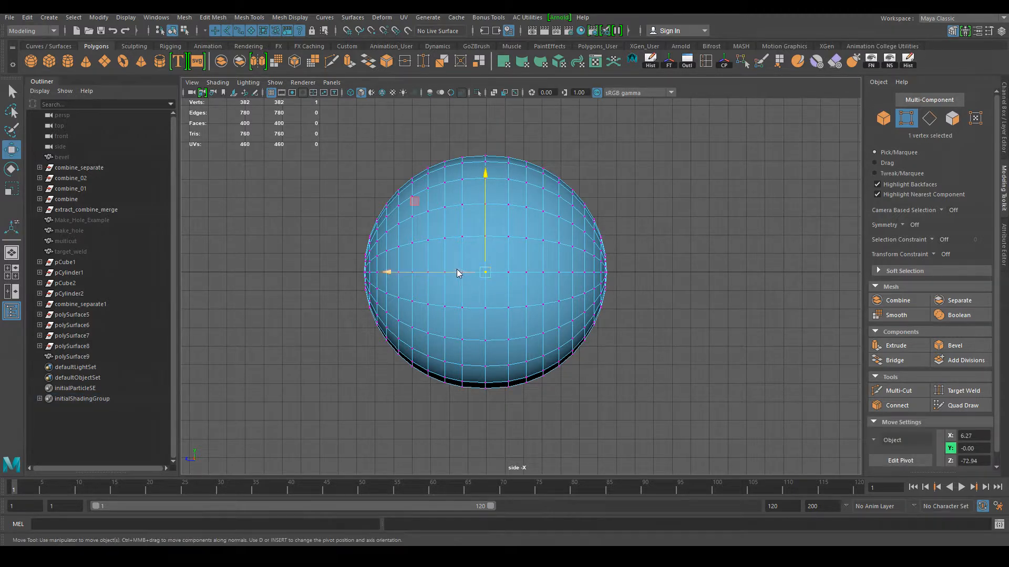
pyautogui.moveTo(401, 278); pyautogui.dragTo(398, 271, button='right')
pyautogui.moveTo(398, 271); pyautogui.dragTo(391, 274)
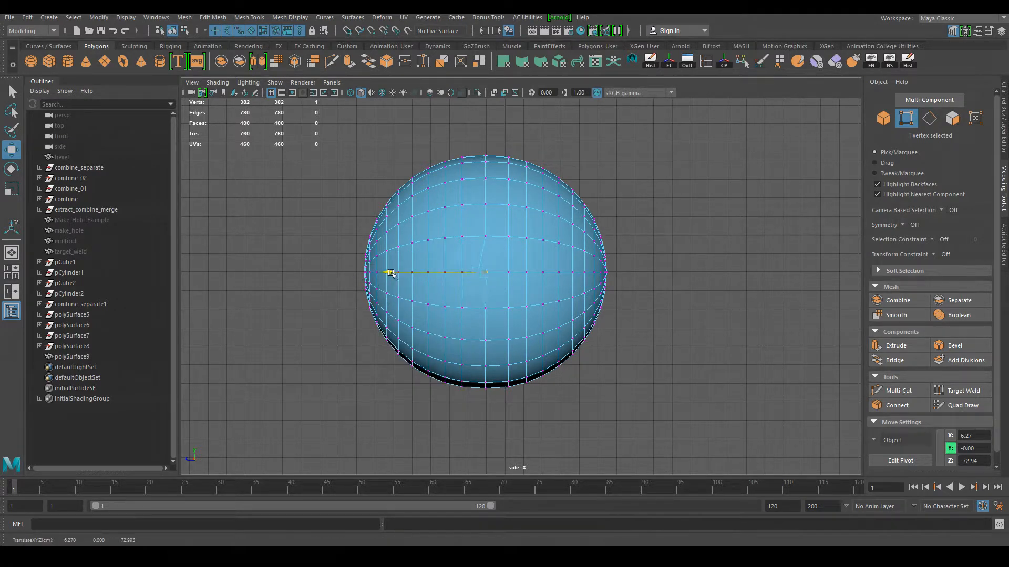
pyautogui.hotkey('ctrl', 'z')
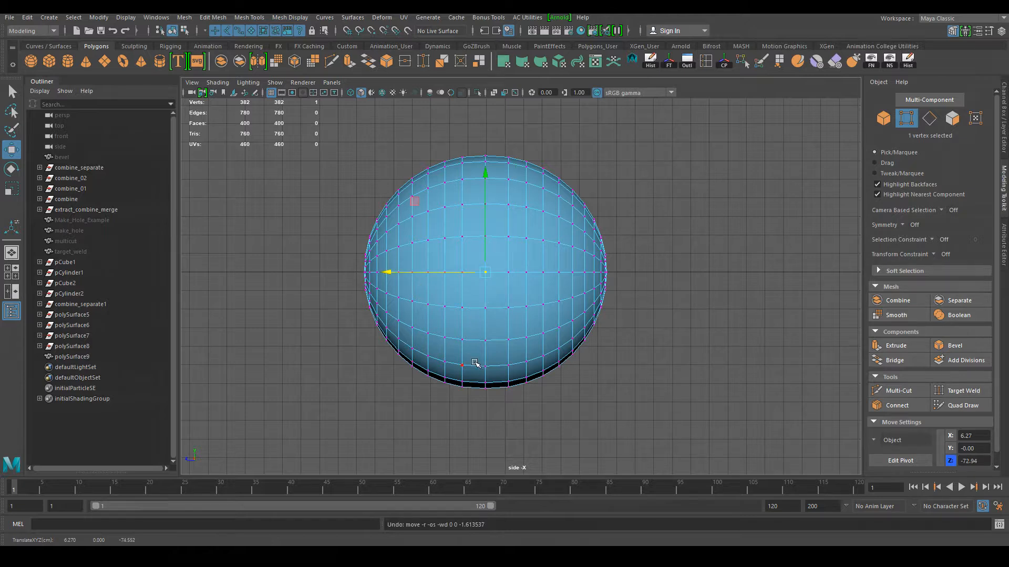
# Return the merged sphere to object mode and examine its surface from several angles in the perspective view
pyautogui.keyDown('alt'); pyautogui.moveTo(594, 376); pyautogui.dragTo(577, 411); pyautogui.keyUp('alt')
pyautogui.moveTo(530, 251); pyautogui.dragTo(580, 235, button='right')
pyautogui.keyDown('alt'); pyautogui.moveTo(599, 250); pyautogui.dragTo(590, 327); pyautogui.keyUp('alt')
pyautogui.keyDown('alt'); pyautogui.moveTo(604, 374); pyautogui.dragTo(578, 374); pyautogui.keyUp('alt')
pyautogui.keyDown('alt'); pyautogui.moveTo(575, 367); pyautogui.dragTo(614, 303, button='middle'); pyautogui.keyUp('alt')
pyautogui.keyDown('alt'); pyautogui.moveTo(614, 303); pyautogui.dragTo(608, 360); pyautogui.keyUp('alt')
pyautogui.keyDown('alt'); pyautogui.moveTo(608, 361); pyautogui.dragTo(561, 355, button='middle'); pyautogui.keyUp('alt')
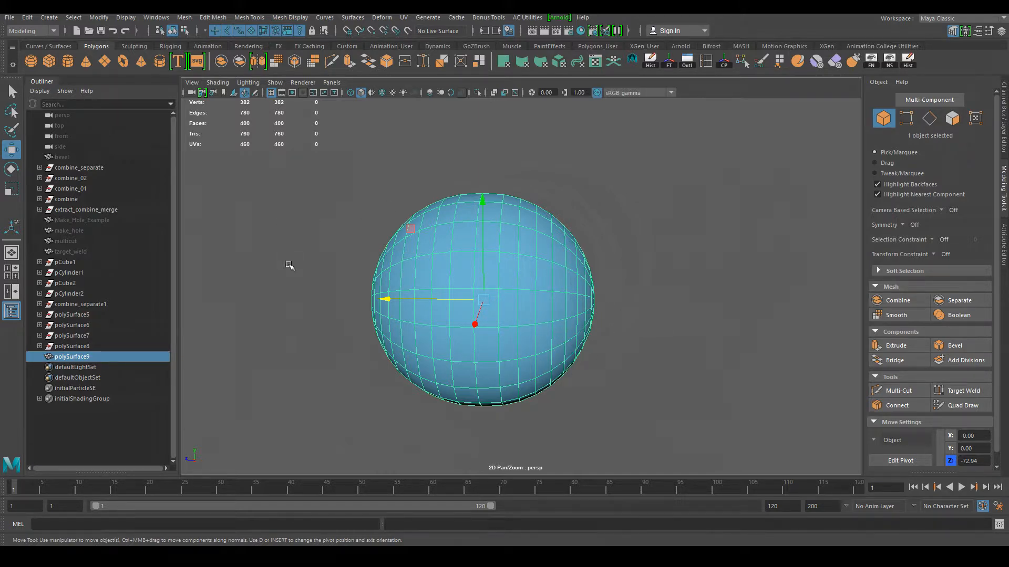
pyautogui.moveTo(615, 361)
pyautogui.keyDown('alt'); pyautogui.mouseDown()
pyautogui.moveTo(568, 354)
pyautogui.moveTo(579, 390)
pyautogui.moveTo(581, 335)
pyautogui.moveTo(603, 354)
pyautogui.mouseUp(); pyautogui.keyUp('alt')
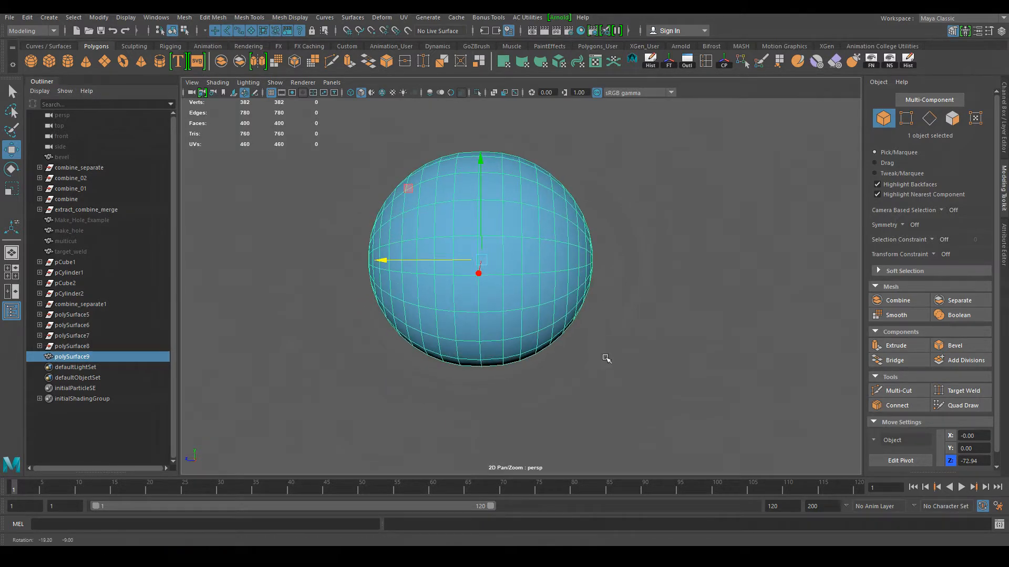
# Undo the merge, combine and gap move to return to two separate sphere halves placed together
pyautogui.hotkey('ctrl', 'z')
pyautogui.hotkey('ctrl', 'z')
pyautogui.hotkey('ctrl', 'z')
pyautogui.hotkey('ctrl', 'z')
pyautogui.hotkey('ctrl', 'z')
pyautogui.hotkey('ctrl', 'z')
pyautogui.hotkey('ctrl', 'z')
pyautogui.hotkey('ctrl', 'z')
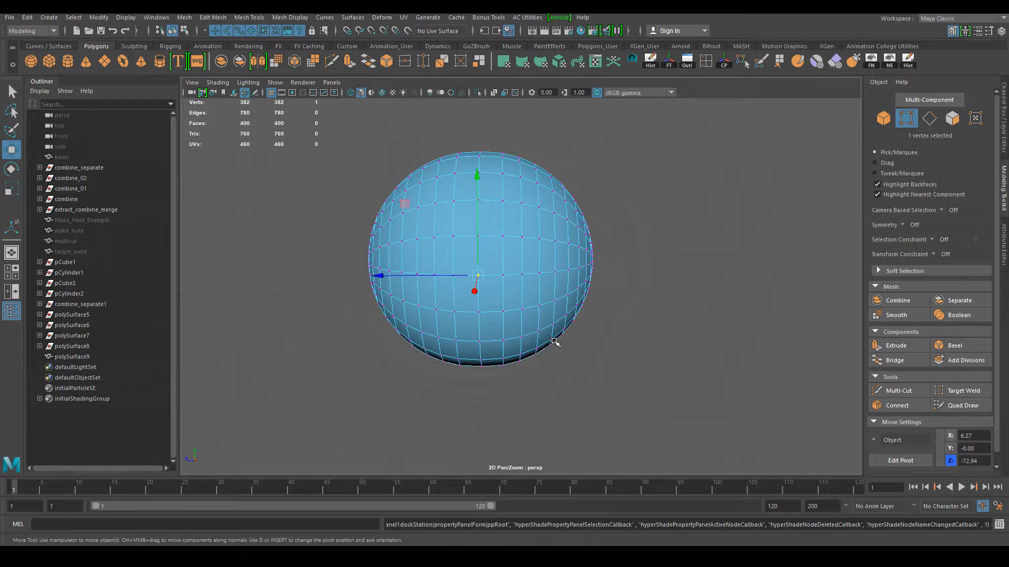
pyautogui.click(546, 370)
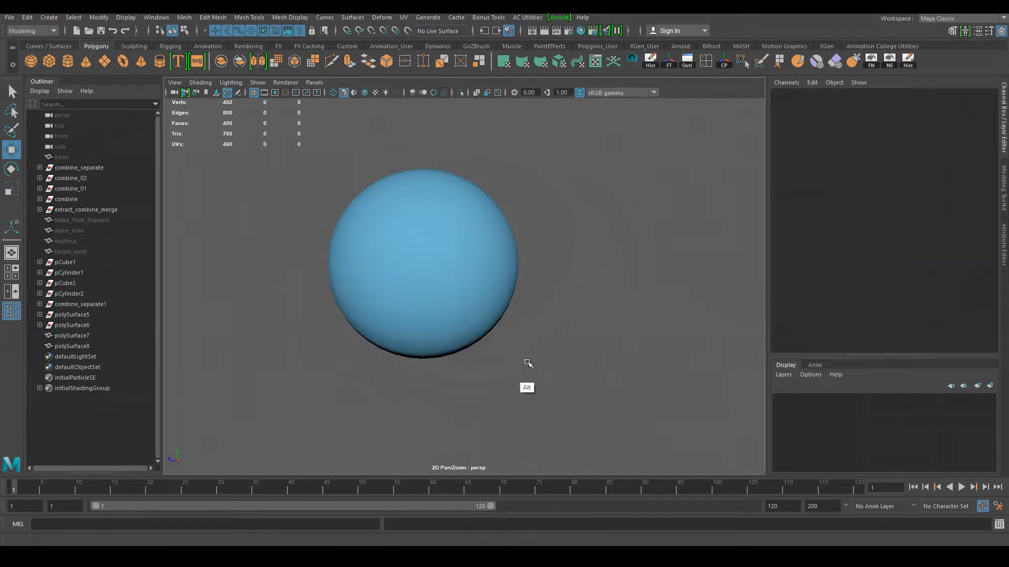
# Check both sphere halves by selecting each one, and delete the half named polySurface8
pyautogui.keyDown('alt'); pyautogui.moveTo(527, 363); pyautogui.dragTo(530, 369); pyautogui.keyUp('alt')
pyautogui.click(490, 288)
pyautogui.keyDown('alt'); pyautogui.moveTo(491, 300); pyautogui.dragTo(547, 333, button='middle'); pyautogui.keyUp('alt')
pyautogui.keyDown('alt'); pyautogui.moveTo(560, 362); pyautogui.dragTo(618, 362); pyautogui.keyUp('alt')
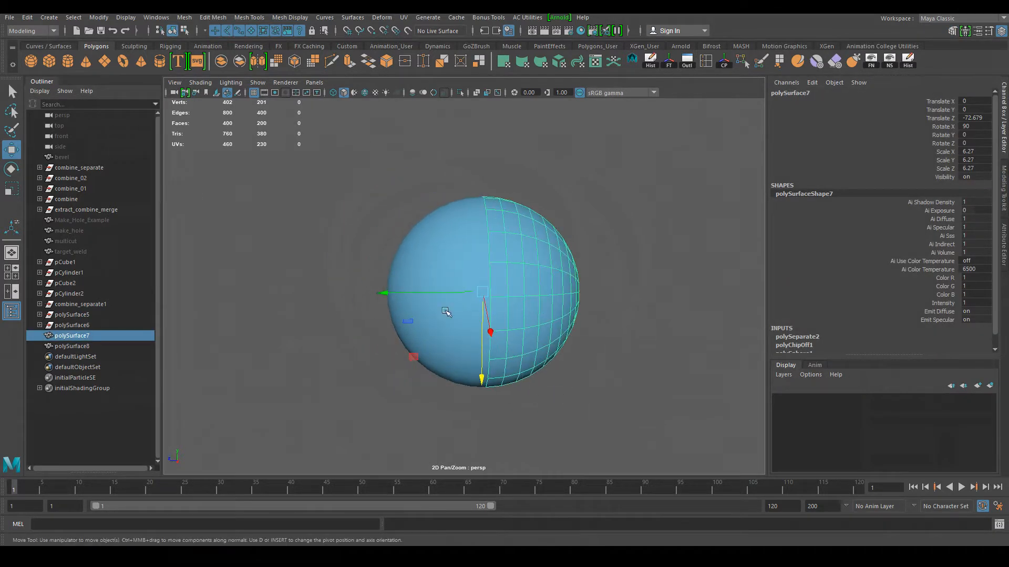
pyautogui.click(442, 232)
pyautogui.keyDown('alt'); pyautogui.moveTo(578, 413); pyautogui.dragTo(574, 380, button='middle'); pyautogui.keyUp('alt')
pyautogui.keyDown('alt'); pyautogui.moveTo(574, 380); pyautogui.dragTo(520, 404); pyautogui.keyUp('alt')
pyautogui.keyDown('alt'); pyautogui.moveTo(450, 340); pyautogui.dragTo(447, 319); pyautogui.keyUp('alt')
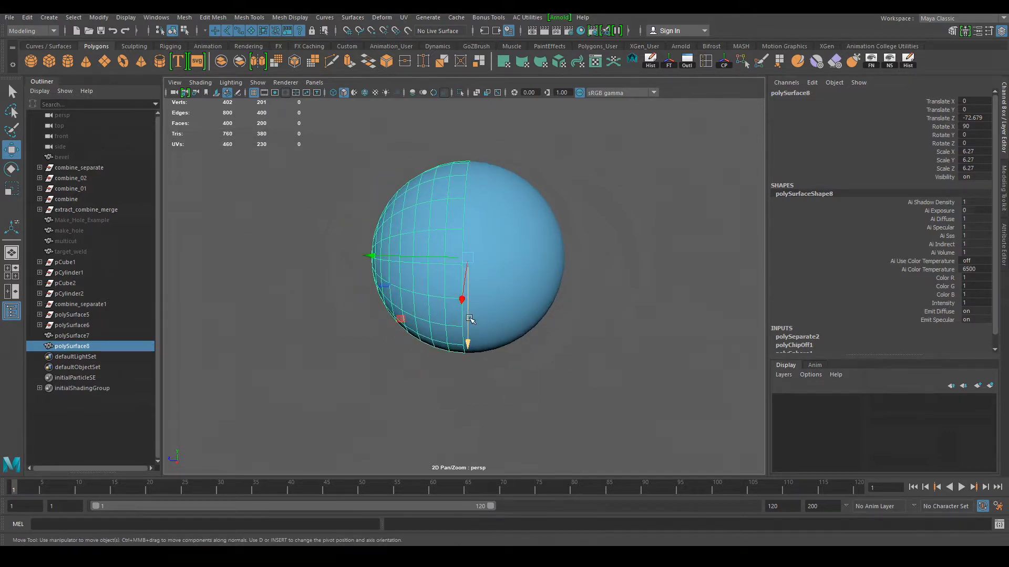
pyautogui.press('Delete')
# Extrude the faces around the remaining hemisphere's pole outward by about 7.8 to form a flared neck
pyautogui.click(515, 286)
pyautogui.keyDown('alt'); pyautogui.moveTo(566, 337); pyautogui.dragTo(491, 314); pyautogui.keyUp('alt')
pyautogui.keyDown('alt'); pyautogui.moveTo(471, 248); pyautogui.dragTo(510, 240); pyautogui.keyUp('alt')
pyautogui.moveTo(510, 240); pyautogui.dragTo(509, 270, button='right')
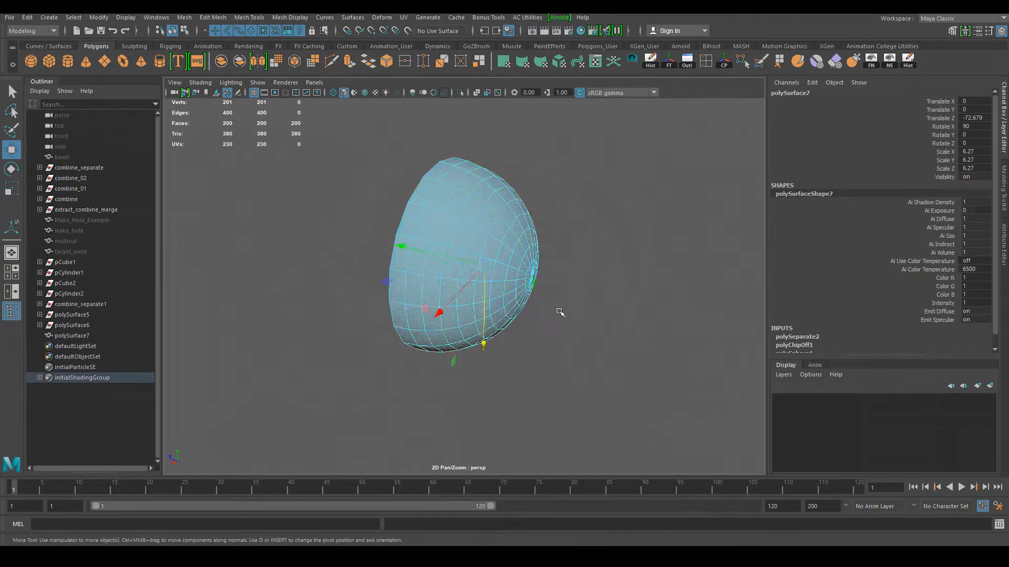
pyautogui.keyDown('alt'); pyautogui.moveTo(560, 313); pyautogui.dragTo(541, 333); pyautogui.keyUp('alt')
pyautogui.click(540, 333)
pyautogui.press('q')
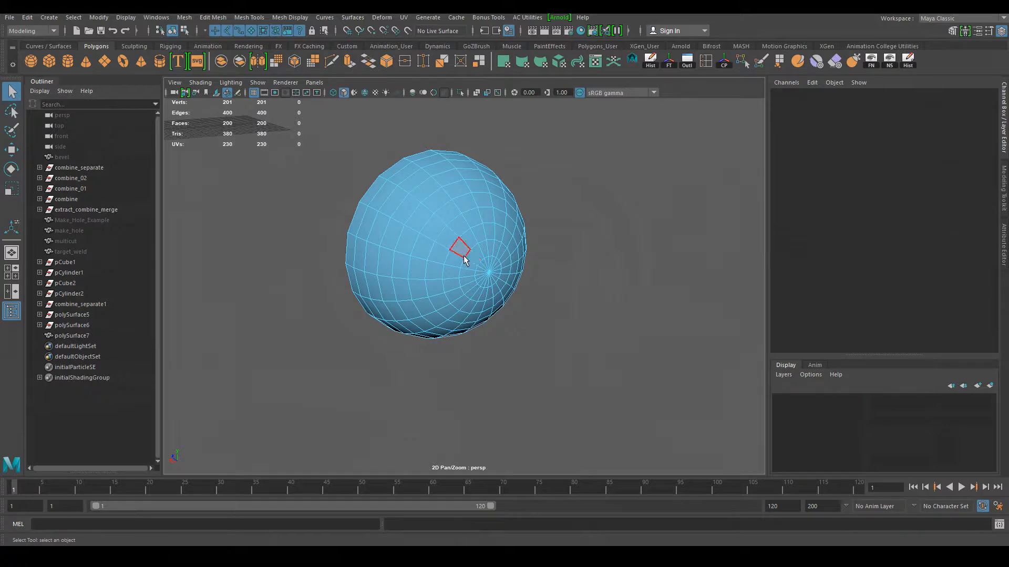
pyautogui.keyDown('alt'); pyautogui.moveTo(484, 261); pyautogui.dragTo(601, 353); pyautogui.keyUp('alt')
pyautogui.hotkey('ctrl', 'e')
pyautogui.moveTo(587, 250); pyautogui.dragTo(734, 251)
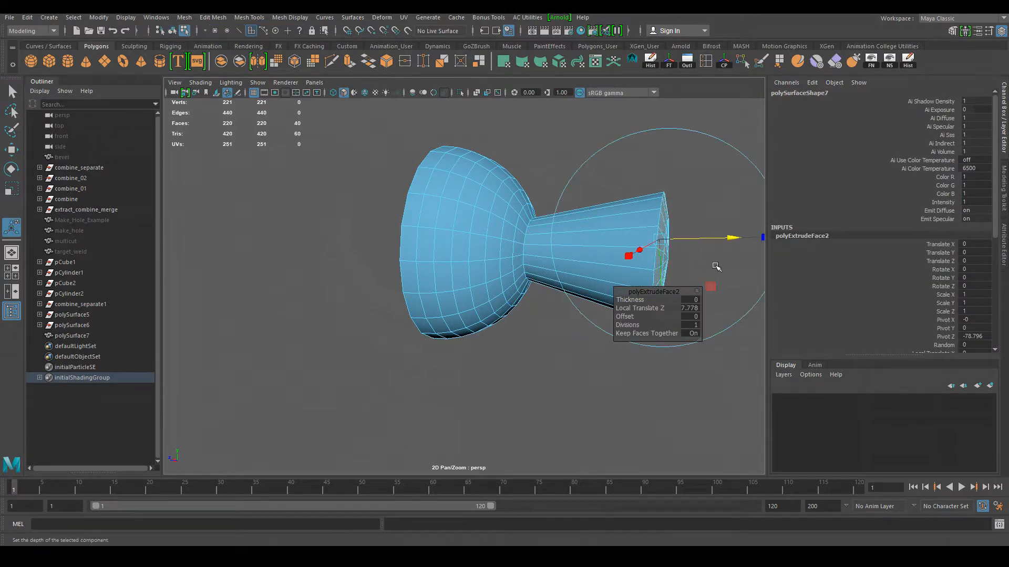
pyautogui.keyDown('alt'); pyautogui.moveTo(734, 298); pyautogui.dragTo(621, 286, button='middle'); pyautogui.keyUp('alt')
pyautogui.moveTo(625, 317)
pyautogui.mouseDown()
pyautogui.moveTo(662, 321)
pyautogui.moveTo(636, 323)
pyautogui.mouseUp()
pyautogui.click(581, 401)
# Move the rim edge loop at the neck's end slightly back toward the hemisphere to give the tip a bevelled shape
pyautogui.keyDown('alt'); pyautogui.moveTo(581, 401); pyautogui.dragTo(462, 315); pyautogui.keyUp('alt')
pyautogui.moveTo(455, 253); pyautogui.dragTo(460, 224, button='right')
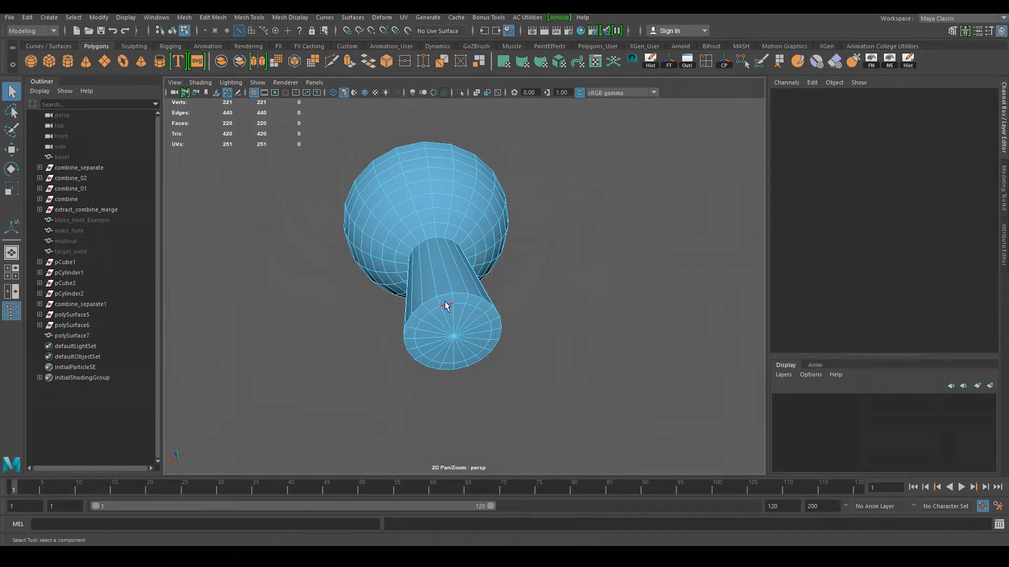
pyautogui.doubleClick(445, 306)
pyautogui.press('w')
pyautogui.keyDown('alt'); pyautogui.moveTo(458, 403); pyautogui.dragTo(559, 371); pyautogui.keyUp('alt')
pyautogui.moveTo(518, 274); pyautogui.dragTo(506, 270)
pyautogui.click(529, 367)
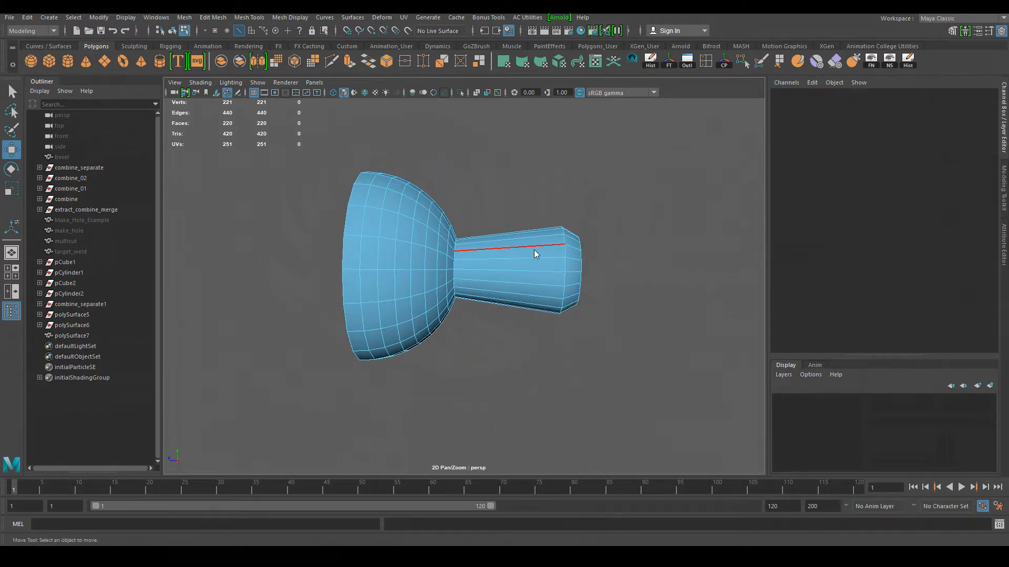
# Insert two edge loops around the neck with the Insert Edge Loop tool
pyautogui.moveTo(534, 254); pyautogui.dragTo(606, 223, button='right')
pyautogui.keyDown('alt'); pyautogui.moveTo(605, 223); pyautogui.dragTo(447, 387); pyautogui.keyUp('alt')
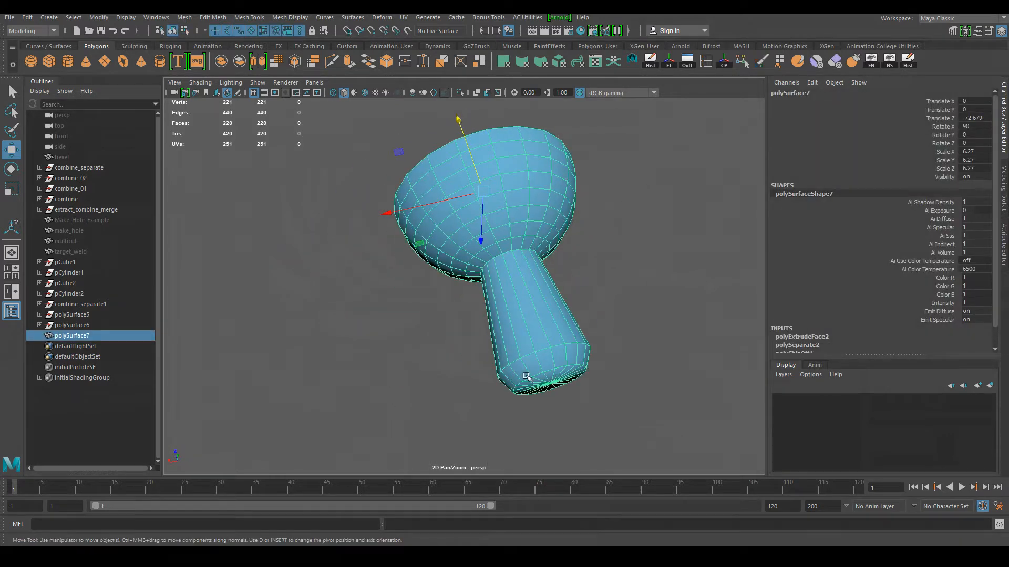
pyautogui.click(447, 387)
pyautogui.keyDown('alt'); pyautogui.moveTo(448, 387); pyautogui.dragTo(475, 432, button='middle'); pyautogui.keyUp('alt')
pyautogui.keyDown('alt'); pyautogui.moveTo(475, 432); pyautogui.dragTo(578, 292); pyautogui.keyUp('alt')
pyautogui.click(576, 279)
pyautogui.keyDown('alt'); pyautogui.moveTo(574, 276); pyautogui.dragTo(522, 314, button='middle'); pyautogui.keyUp('alt')
pyautogui.moveTo(521, 314); pyautogui.dragTo(541, 231, button='right')
pyautogui.click(705, 62)
pyautogui.click(563, 293)
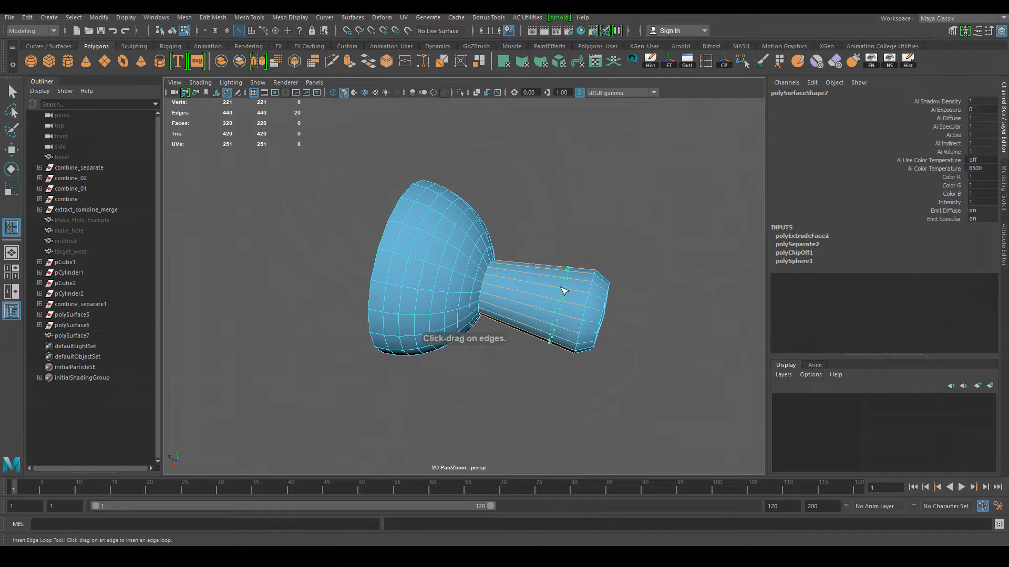
pyautogui.click(541, 288)
pyautogui.press('q')
# Extrude the ring of faces between the new edge loops outward to form a collar, and return to object mode
pyautogui.moveTo(541, 284); pyautogui.dragTo(535, 315, button='right')
pyautogui.keyDown('alt'); pyautogui.moveTo(535, 298); pyautogui.dragTo(478, 306); pyautogui.keyUp('alt')
pyautogui.hotkey('ctrl', 'e')
pyautogui.moveTo(477, 169); pyautogui.dragTo(472, 151)
pyautogui.click(632, 190)
pyautogui.keyDown('alt'); pyautogui.moveTo(596, 210); pyautogui.dragTo(663, 278); pyautogui.keyUp('alt')
pyautogui.moveTo(508, 265); pyautogui.dragTo(582, 209, button='right')
pyautogui.press('q')
pyautogui.click(587, 209)
pyautogui.keyDown('alt'); pyautogui.moveTo(599, 210); pyautogui.dragTo(626, 266); pyautogui.keyUp('alt')
pyautogui.keyDown('alt'); pyautogui.moveTo(625, 265); pyautogui.dragTo(547, 255, button='middle'); pyautogui.keyUp('alt')
pyautogui.click(547, 255)
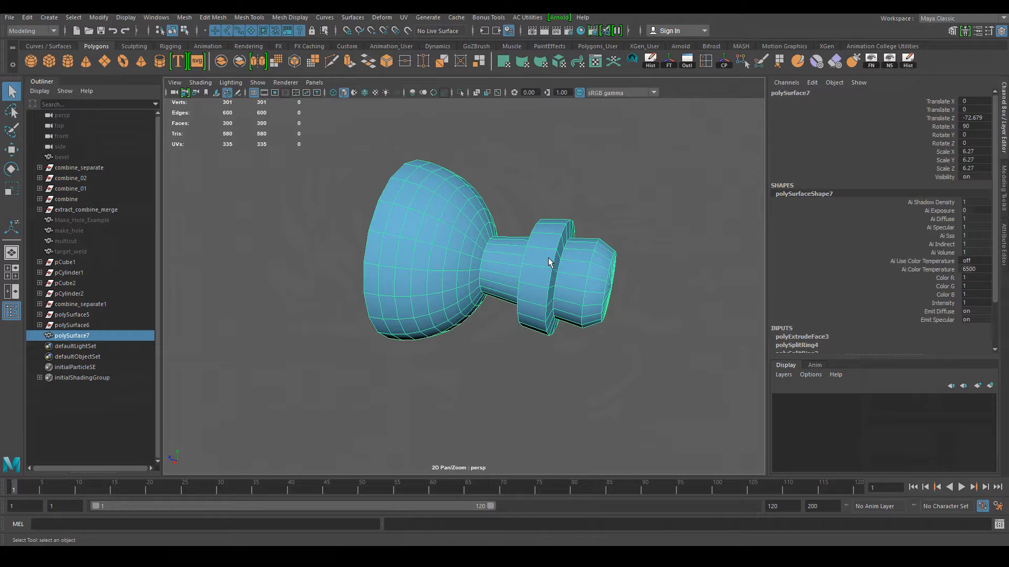
# Move the collar's outer edge loop on the hemisphere side toward the tip to narrow the collar and slope that side
pyautogui.rightClick(543, 255)
pyautogui.moveTo(531, 238); pyautogui.dragTo(546, 226, button='right')
pyautogui.keyDown('alt'); pyautogui.moveTo(544, 253); pyautogui.dragTo(567, 260); pyautogui.keyUp('alt')
pyautogui.doubleClick(550, 240)
pyautogui.press('w')
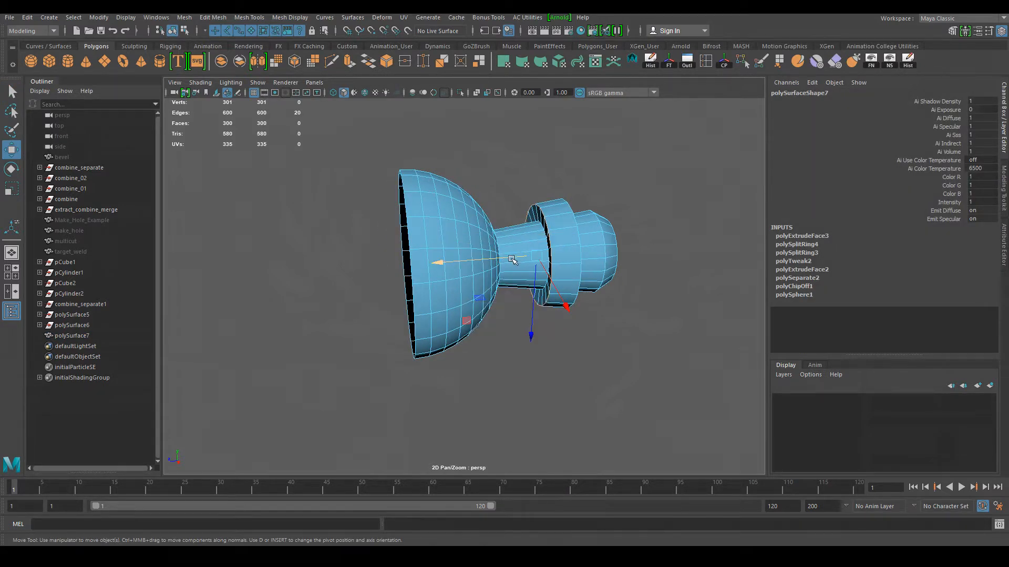
pyautogui.keyDown('ctrl'); pyautogui.keyDown('shift'); pyautogui.moveTo(510, 260); pyautogui.dragTo(480, 249, button='right'); pyautogui.keyUp('shift'); pyautogui.keyUp('ctrl')
pyautogui.moveTo(489, 257); pyautogui.dragTo(496, 257)
pyautogui.click(524, 370)
pyautogui.keyDown('alt'); pyautogui.moveTo(524, 369); pyautogui.dragTo(509, 392); pyautogui.keyUp('alt')
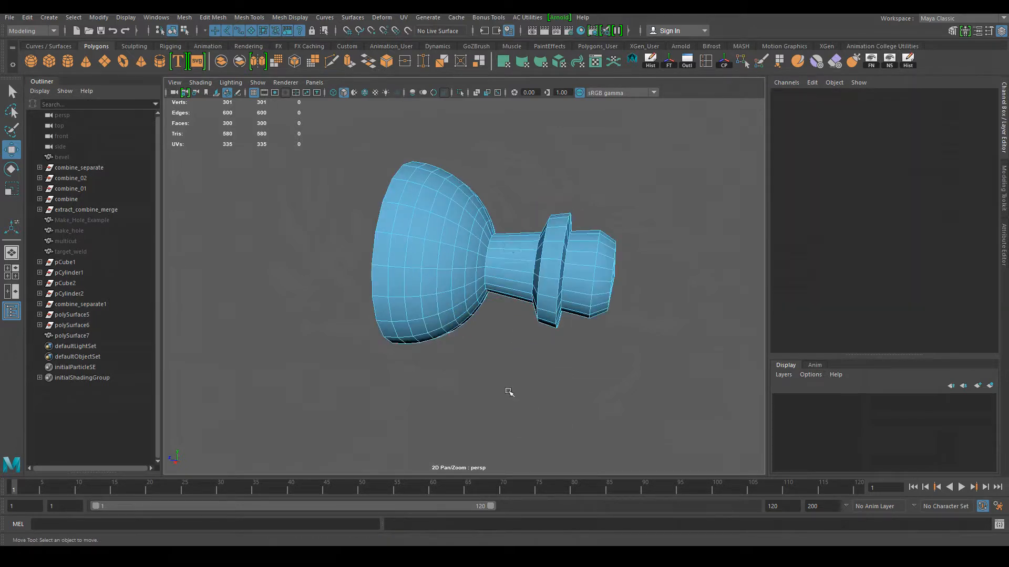
# Select the whole mesh and examine its open hemisphere end in the perspective and side views
pyautogui.click(411, 218)
pyautogui.keyDown('alt'); pyautogui.moveTo(551, 263); pyautogui.dragTo(572, 275); pyautogui.keyUp('alt')
pyautogui.keyDown('alt'); pyautogui.moveTo(553, 309); pyautogui.dragTo(458, 194); pyautogui.keyUp('alt')
pyautogui.keyDown('alt'); pyautogui.moveTo(481, 276); pyautogui.dragTo(442, 298); pyautogui.keyUp('alt')
pyautogui.keyDown('alt'); pyautogui.moveTo(466, 337); pyautogui.dragTo(443, 332); pyautogui.keyUp('alt')
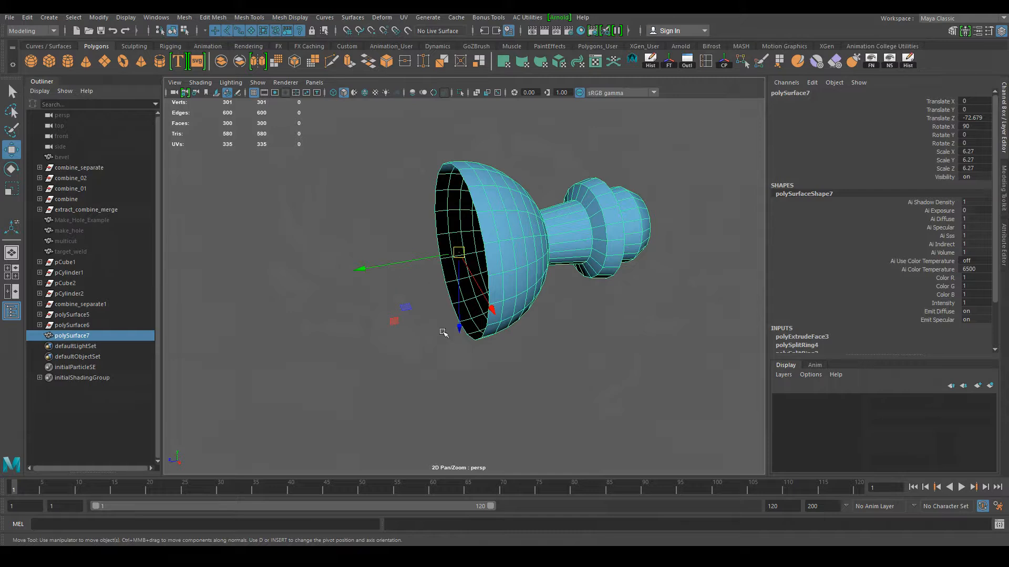
pyautogui.keyDown('alt'); pyautogui.moveTo(467, 216); pyautogui.dragTo(547, 303); pyautogui.keyUp('alt')
pyautogui.press('space')
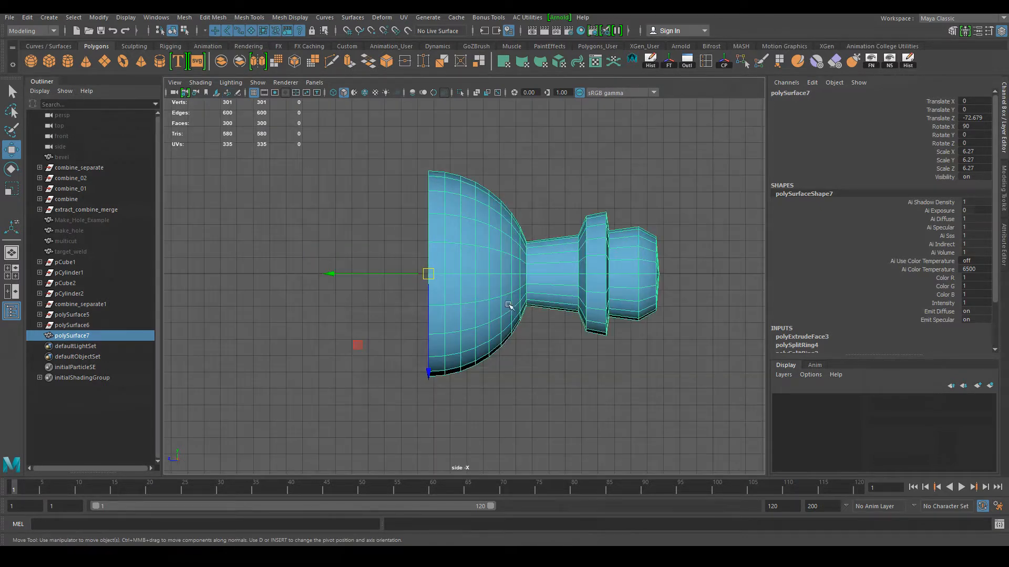
# Move the mesh's pivot away from the open edge to a point outside the mesh above the tip
pyautogui.press('d')
pyautogui.moveTo(394, 359); pyautogui.dragTo(395, 237)
pyautogui.moveTo(323, 134); pyautogui.dragTo(565, 153)
pyautogui.press('d')
pyautogui.keyDown('alt'); pyautogui.moveTo(639, 171); pyautogui.dragTo(633, 205, button='middle'); pyautogui.keyUp('alt')
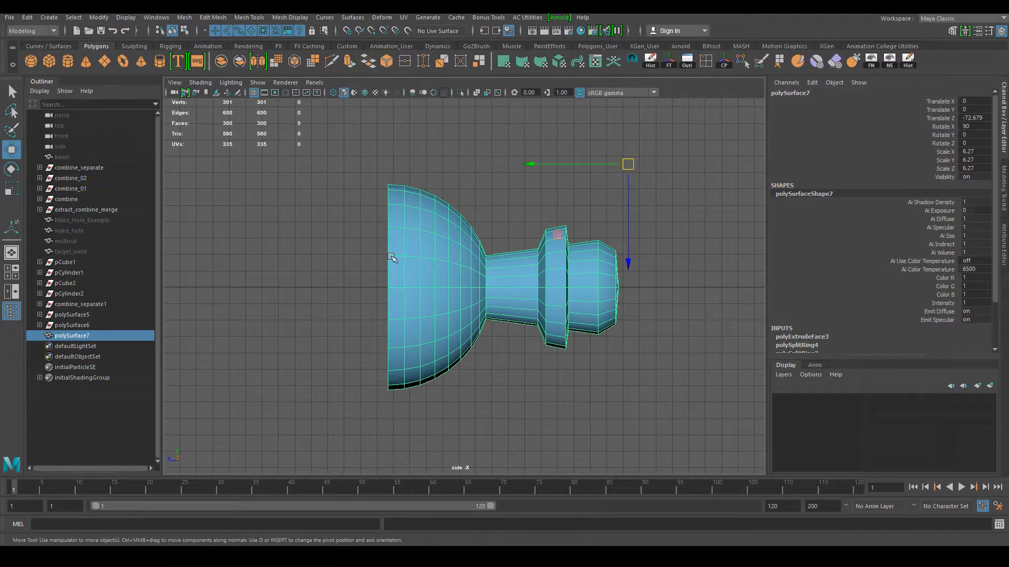
pyautogui.keyDown('alt'); pyautogui.moveTo(367, 322); pyautogui.dragTo(370, 315, button='middle'); pyautogui.keyUp('alt')
pyautogui.keyDown('alt'); pyautogui.moveTo(496, 322); pyautogui.dragTo(500, 351, button='middle'); pyautogui.keyUp('alt')
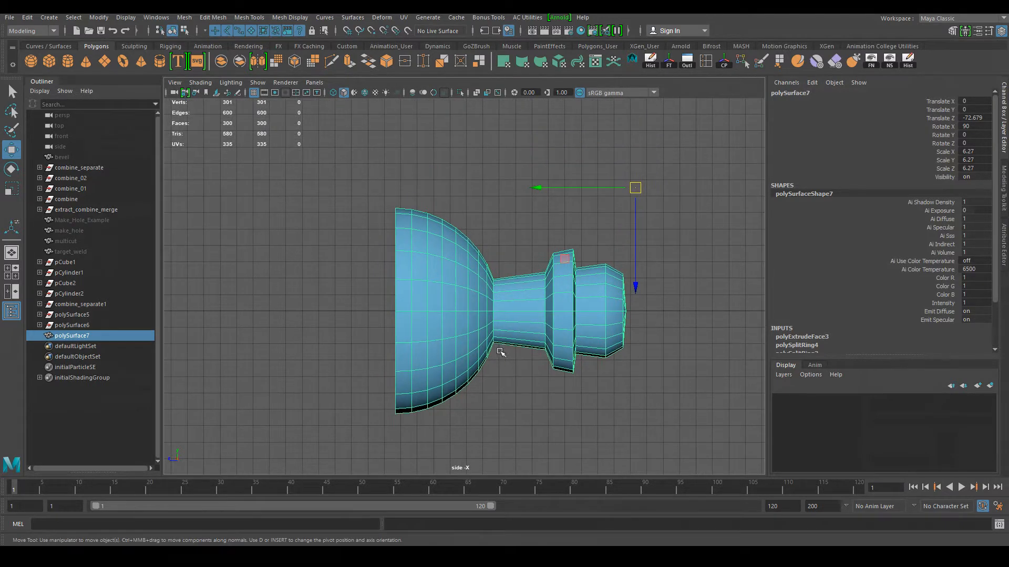
# Edit the pivot and vertex-snap it along both axes to the centre of the hemisphere's open edge
pyautogui.press('d')
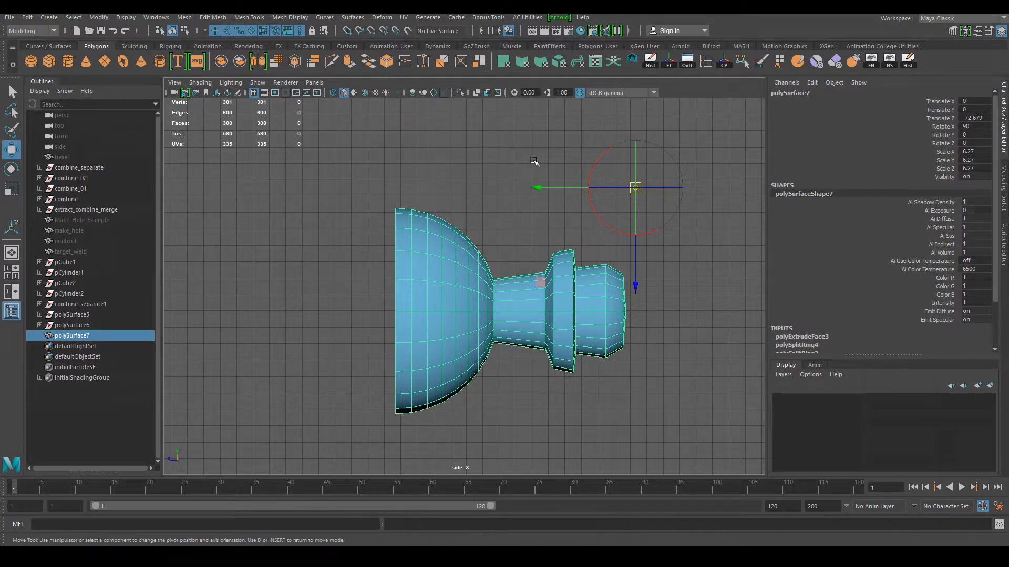
pyautogui.moveTo(538, 188); pyautogui.dragTo(549, 218)
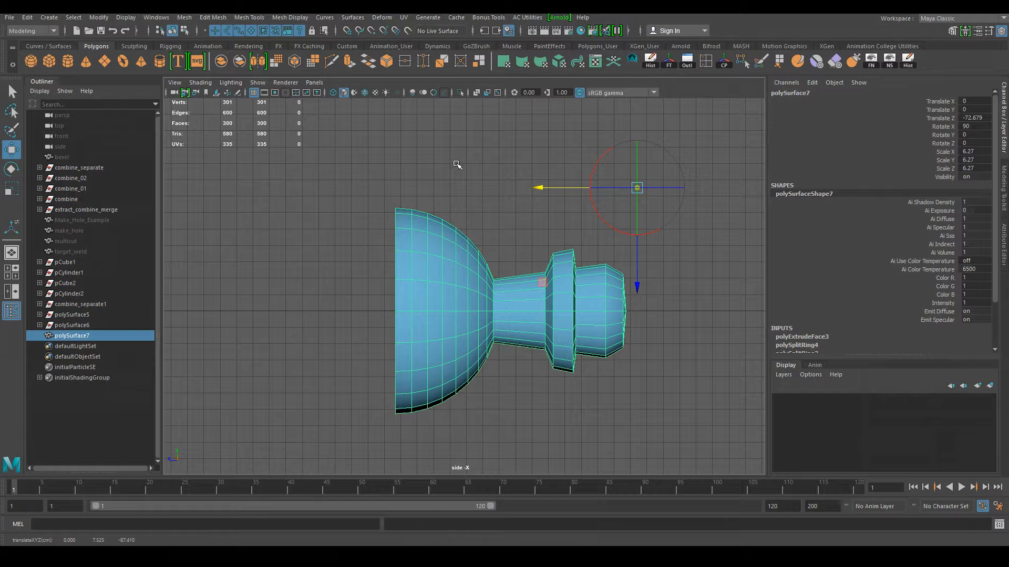
pyautogui.press('v')
pyautogui.moveTo(538, 188); pyautogui.dragTo(551, 233)
pyautogui.moveTo(531, 195); pyautogui.dragTo(324, 197)
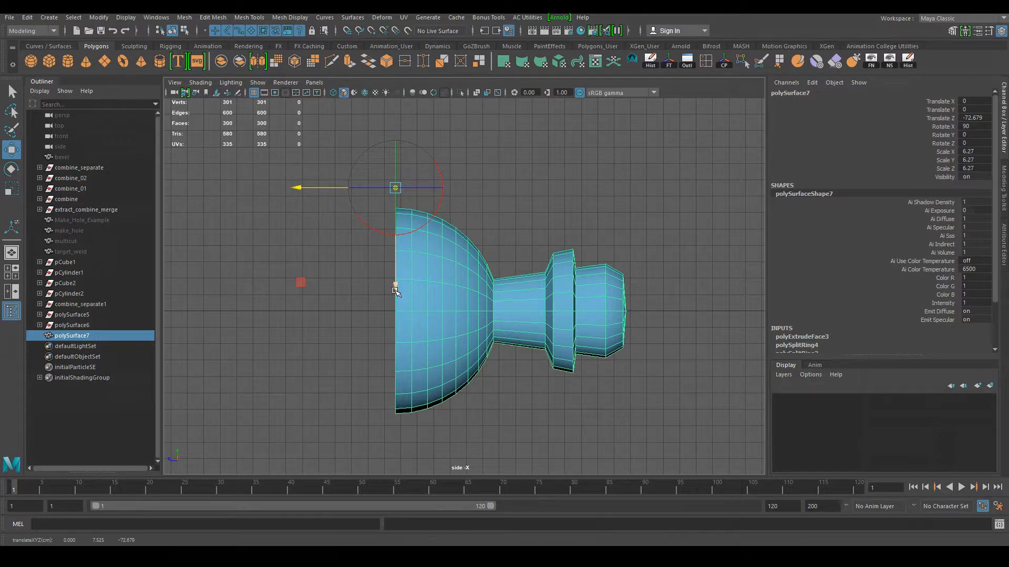
pyautogui.moveTo(395, 288); pyautogui.dragTo(421, 221)
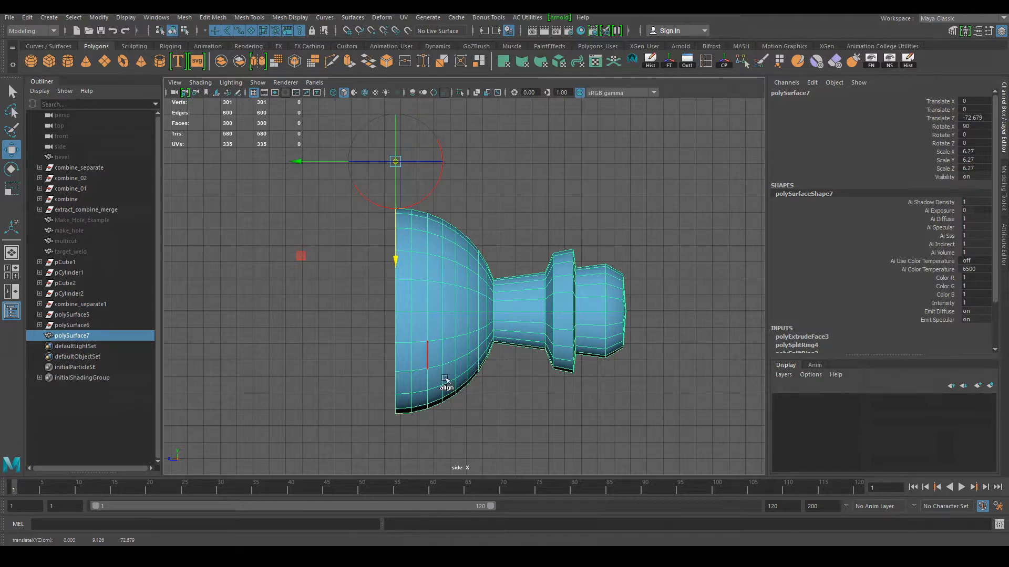
pyautogui.press('v')
pyautogui.moveTo(395, 260); pyautogui.dragTo(397, 316)
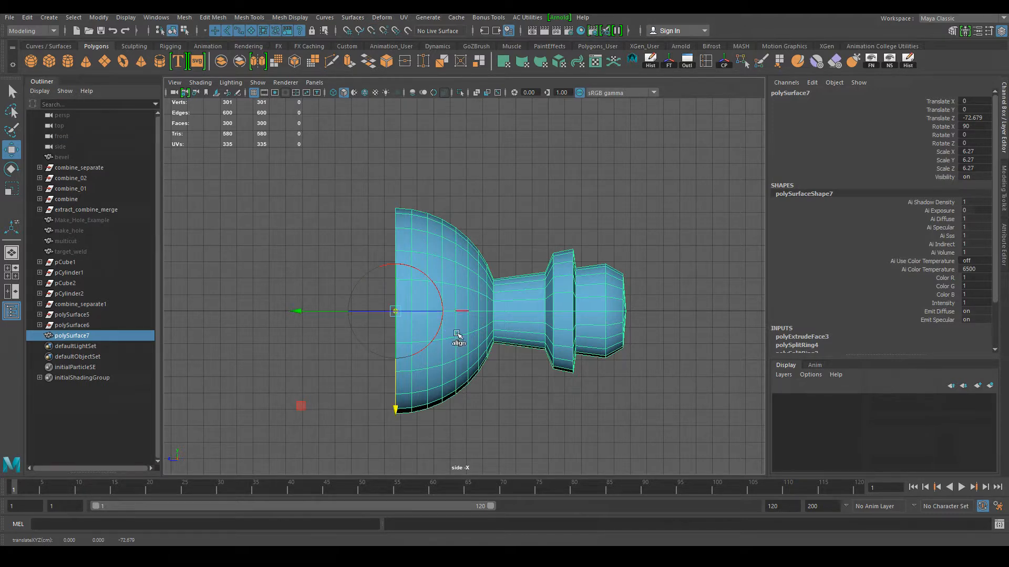
# Finish pivot editing in the perspective view, and delete the mesh's history and freeze its transformations
pyautogui.press('space')
pyautogui.moveTo(509, 393); pyautogui.dragTo(512, 363)
pyautogui.keyDown('alt'); pyautogui.moveTo(521, 388); pyautogui.dragTo(633, 374); pyautogui.keyUp('alt')
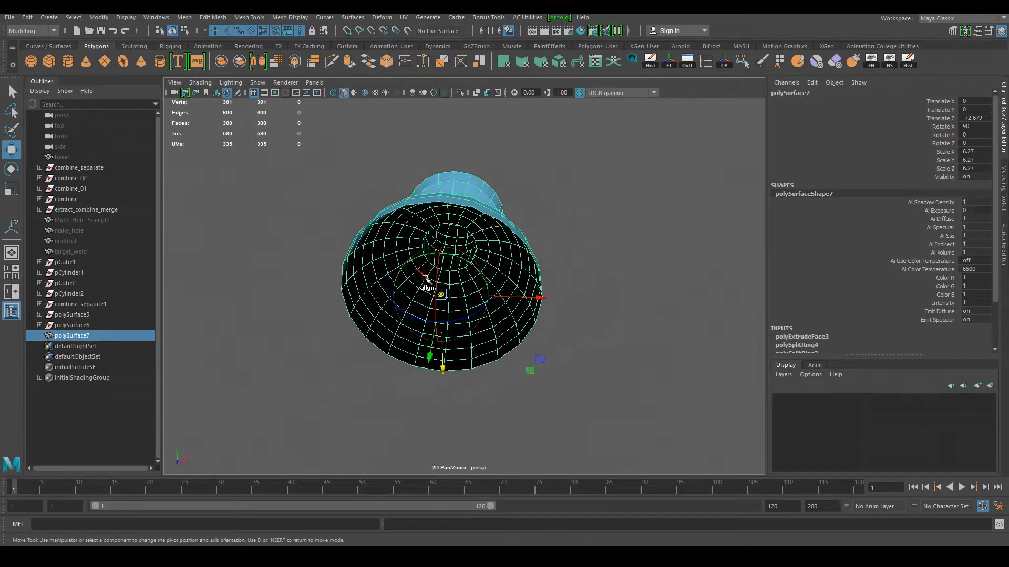
pyautogui.keyDown('alt'); pyautogui.moveTo(509, 297); pyautogui.dragTo(512, 362); pyautogui.keyUp('alt')
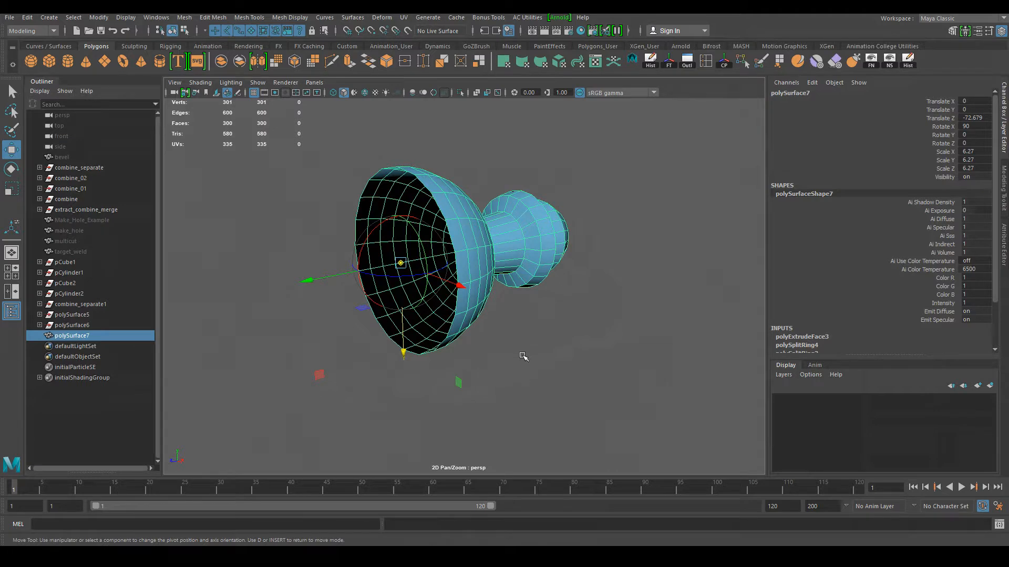
pyautogui.press('d')
pyautogui.keyDown('alt'); pyautogui.moveTo(415, 362); pyautogui.dragTo(362, 345); pyautogui.keyUp('alt')
pyautogui.keyDown('alt'); pyautogui.moveTo(418, 355); pyautogui.dragTo(473, 351, button='middle'); pyautogui.keyUp('alt')
pyautogui.keyDown('alt'); pyautogui.moveTo(473, 351); pyautogui.dragTo(546, 383); pyautogui.keyUp('alt')
pyautogui.click(650, 62)
pyautogui.click(669, 62)
# Duplicate the mesh in place in the side view
pyautogui.keyDown('alt'); pyautogui.moveTo(683, 187); pyautogui.dragTo(595, 345); pyautogui.keyUp('alt')
pyautogui.press('space')
pyautogui.keyDown('alt'); pyautogui.moveTo(542, 336); pyautogui.dragTo(526, 312, button='middle'); pyautogui.keyUp('alt')
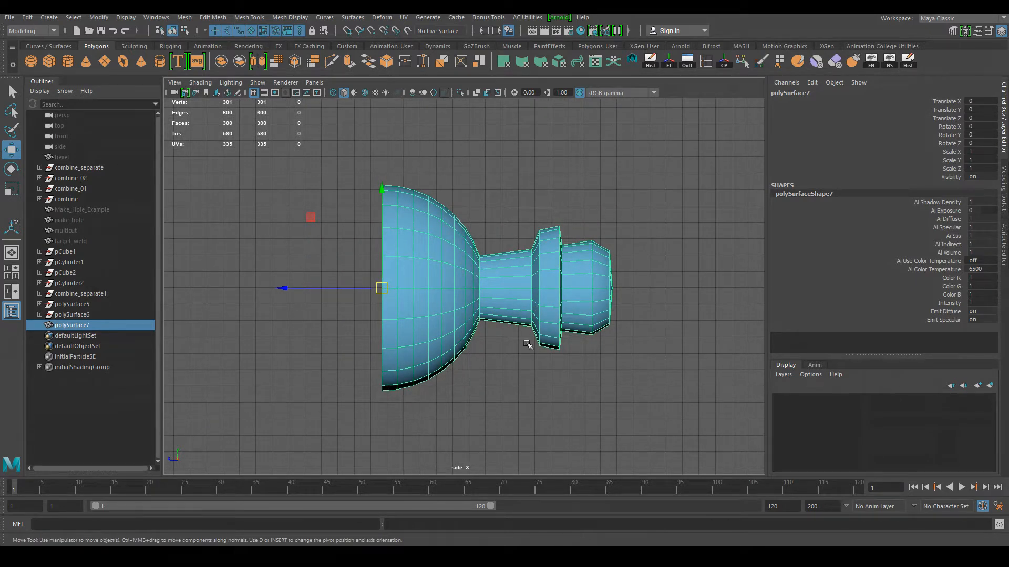
pyautogui.moveTo(440, 322)
pyautogui.keyDown('alt'); pyautogui.mouseDown(button='middle')
pyautogui.moveTo(499, 342)
pyautogui.moveTo(427, 310)
pyautogui.mouseUp(button='middle'); pyautogui.keyUp('alt')
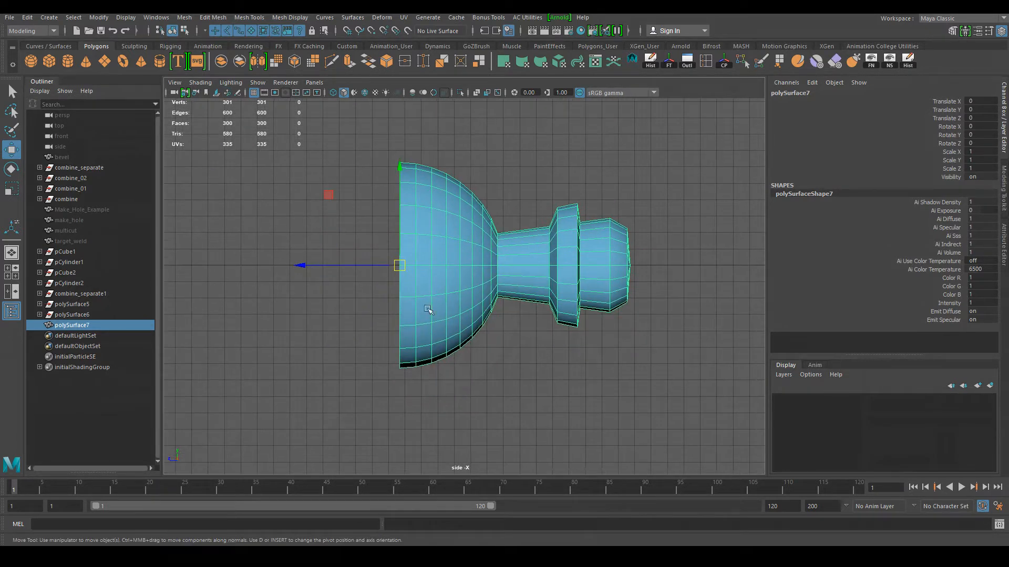
pyautogui.keyDown('alt'); pyautogui.moveTo(512, 353); pyautogui.dragTo(561, 380, button='middle'); pyautogui.keyUp('alt')
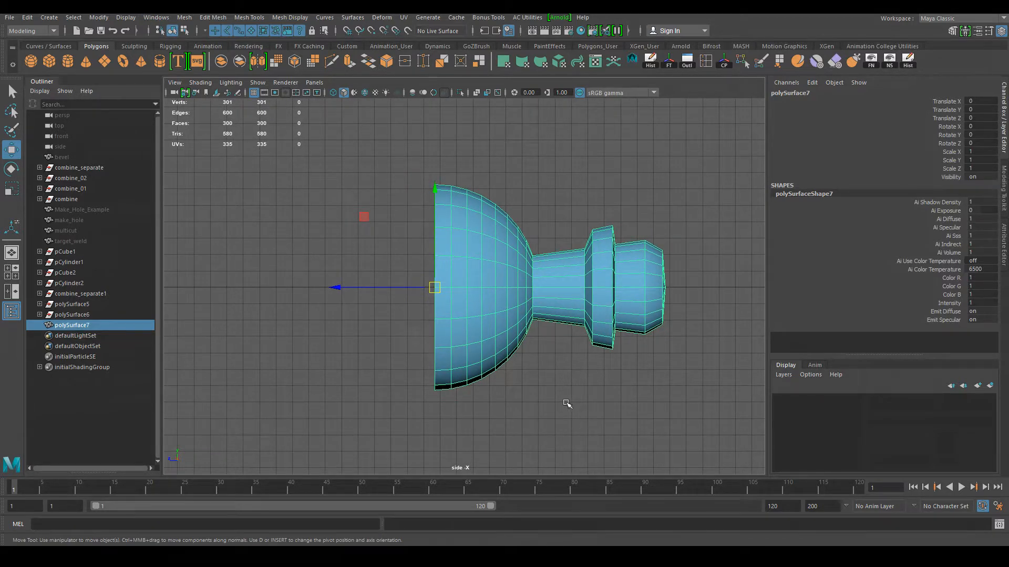
pyautogui.hotkey('ctrl', 'd')
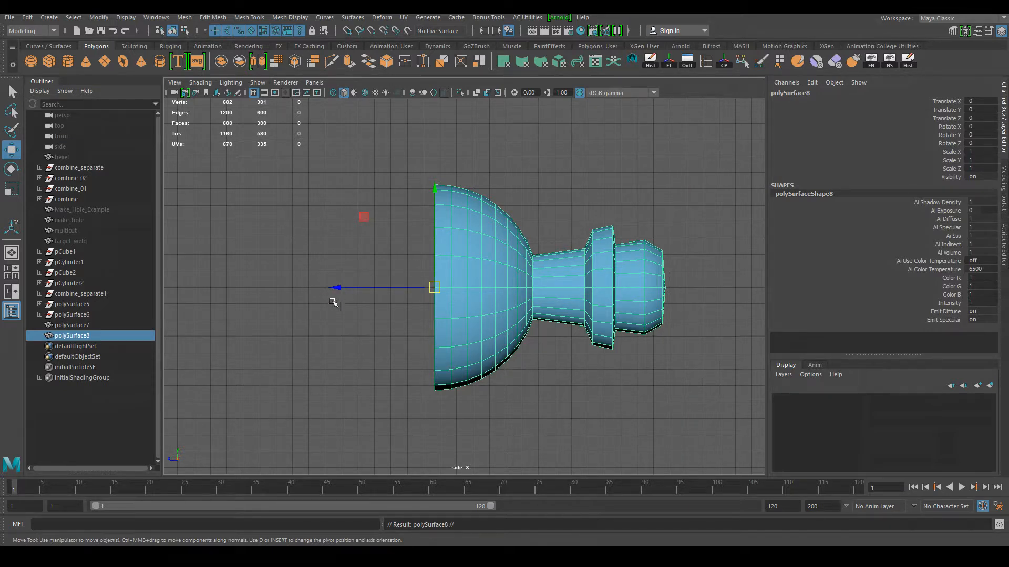
# Mirror the duplicate across the open edge by setting its Scale Z to -1
pyautogui.doubleClick(981, 168)
pyautogui.write('-1')
pyautogui.press('Return')
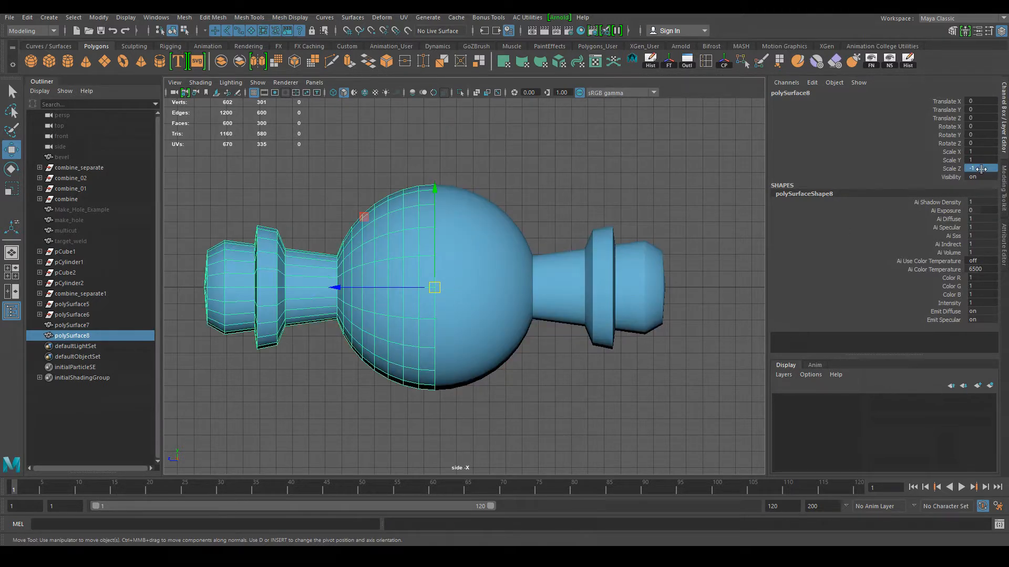
# Freeze the mirrored half's transformations and delete its history
pyautogui.click(525, 200)
pyautogui.click(360, 302)
pyautogui.click(669, 64)
pyautogui.click(652, 62)
pyautogui.click(612, 169)
# Combine the original and mirrored halves into one mesh
pyautogui.click(394, 252)
pyautogui.keyDown('shift'); pyautogui.click(512, 286); pyautogui.keyUp('shift')
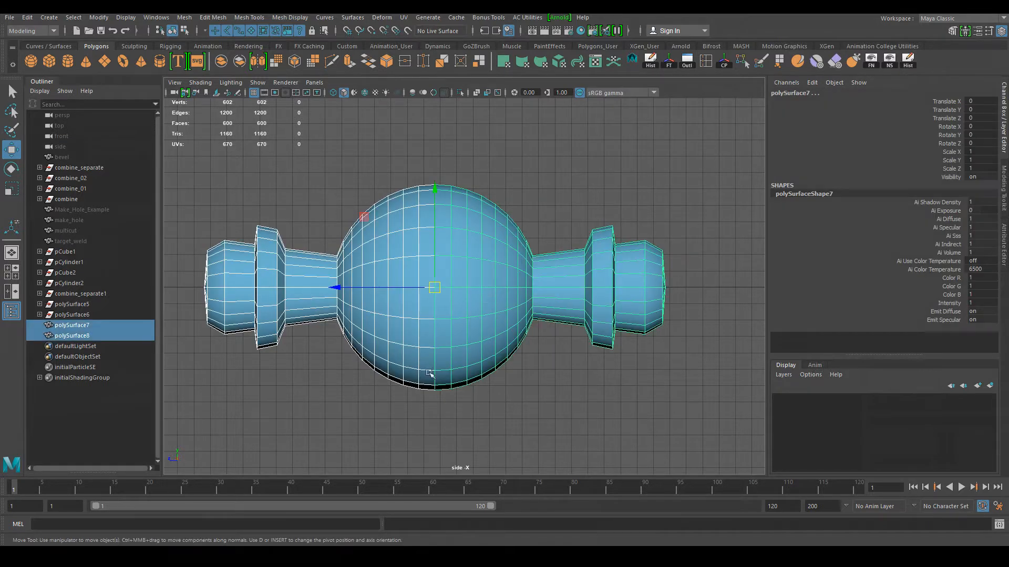
pyautogui.click(186, 19)
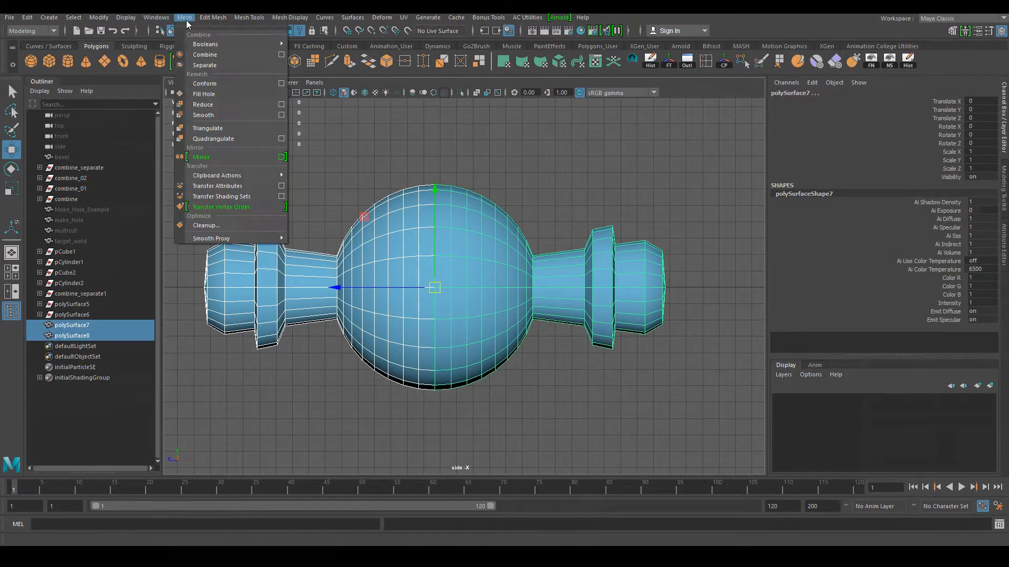
pyautogui.click(202, 54)
# Select all vertices along the centre seam of the combined mesh and merge them
pyautogui.moveTo(461, 248); pyautogui.dragTo(410, 243, button='right')
pyautogui.moveTo(430, 393); pyautogui.dragTo(441, 439)
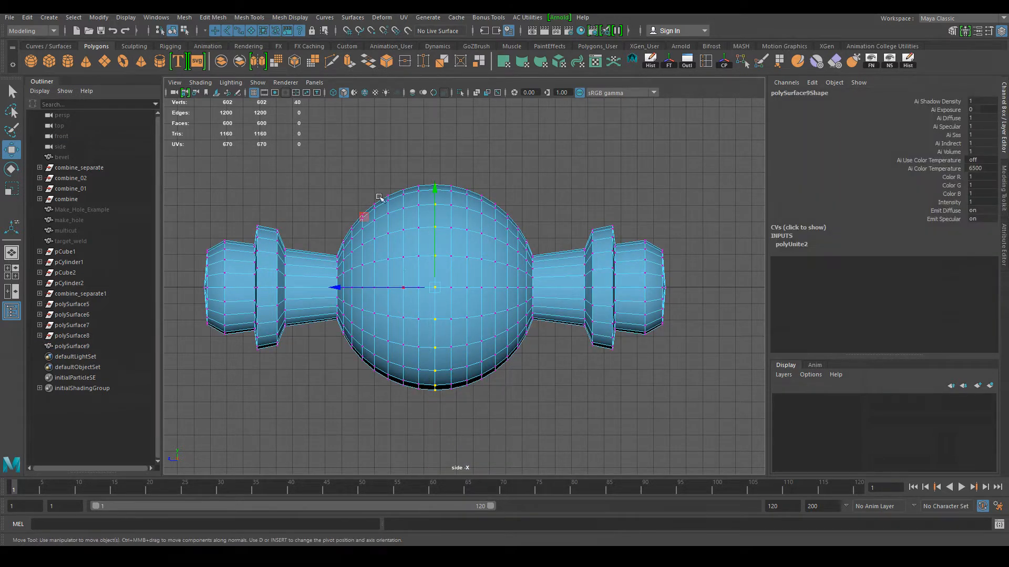
pyautogui.click(420, 175)
pyautogui.moveTo(426, 174); pyautogui.dragTo(441, 423)
pyautogui.moveTo(429, 169); pyautogui.dragTo(442, 433)
pyautogui.click(213, 17)
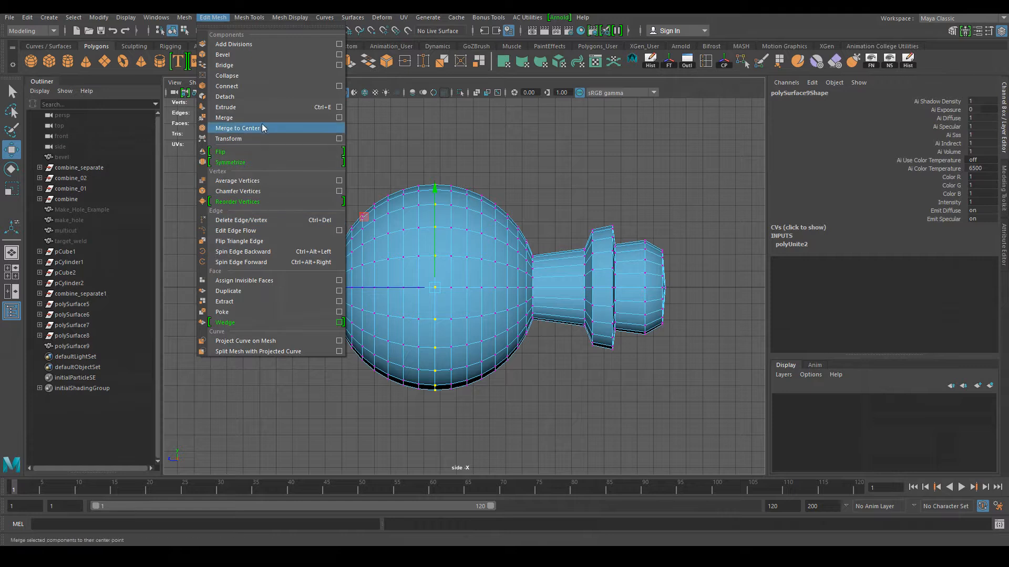
pyautogui.click(274, 119)
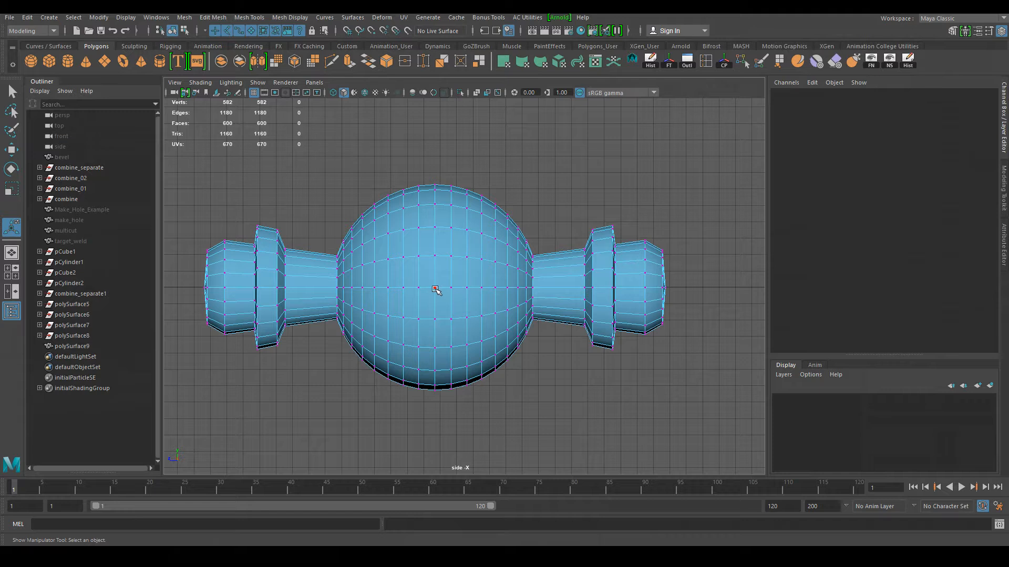
# Try moving individual vertices on the seam to test the merge, undo each move, and return to object mode
pyautogui.click(435, 288)
pyautogui.press('w')
pyautogui.moveTo(428, 287)
pyautogui.mouseDown()
pyautogui.moveTo(414, 290)
pyautogui.moveTo(427, 297)
pyautogui.mouseUp()
pyautogui.hotkey('ctrl', 'z')
pyautogui.click(467, 425)
pyautogui.click(435, 256)
pyautogui.moveTo(433, 257)
pyautogui.mouseDown()
pyautogui.moveTo(444, 252)
pyautogui.moveTo(421, 252)
pyautogui.mouseUp()
pyautogui.hotkey('ctrl', 'z')
pyautogui.hotkey('ctrl', 'z')
pyautogui.click(521, 417)
pyautogui.moveTo(462, 234); pyautogui.dragTo(528, 203, button='right')
pyautogui.click(528, 203)
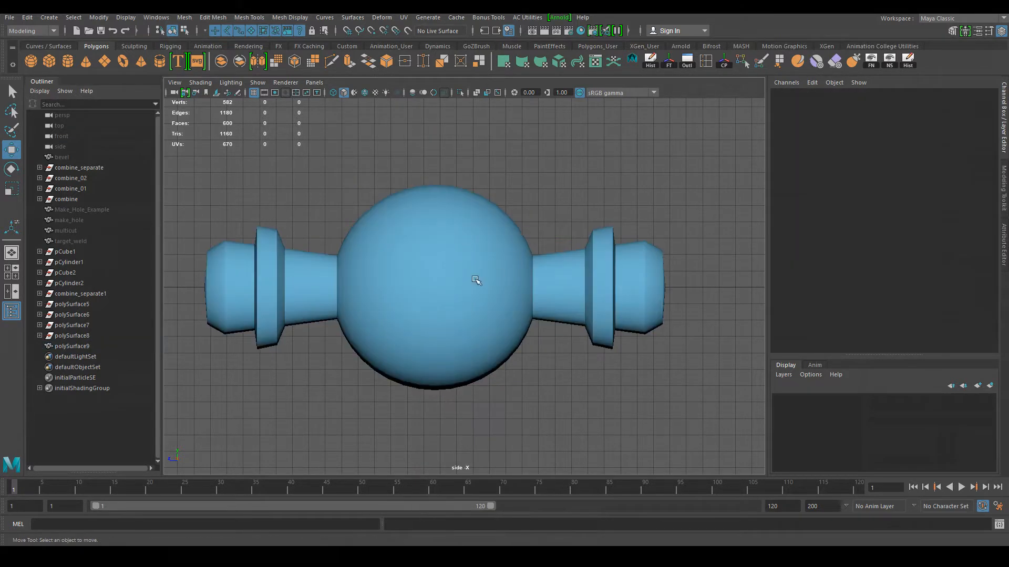
# In the perspective view, soften the edge loop along the sphere's centre seam and return to object mode
pyautogui.click(459, 328)
pyautogui.press('space')
pyautogui.moveTo(543, 402); pyautogui.dragTo(539, 379)
pyautogui.keyDown('alt'); pyautogui.moveTo(541, 401); pyautogui.dragTo(500, 416); pyautogui.keyUp('alt')
pyautogui.click(500, 417)
pyautogui.keyDown('alt'); pyautogui.moveTo(478, 360); pyautogui.dragTo(478, 338, button='middle'); pyautogui.keyUp('alt')
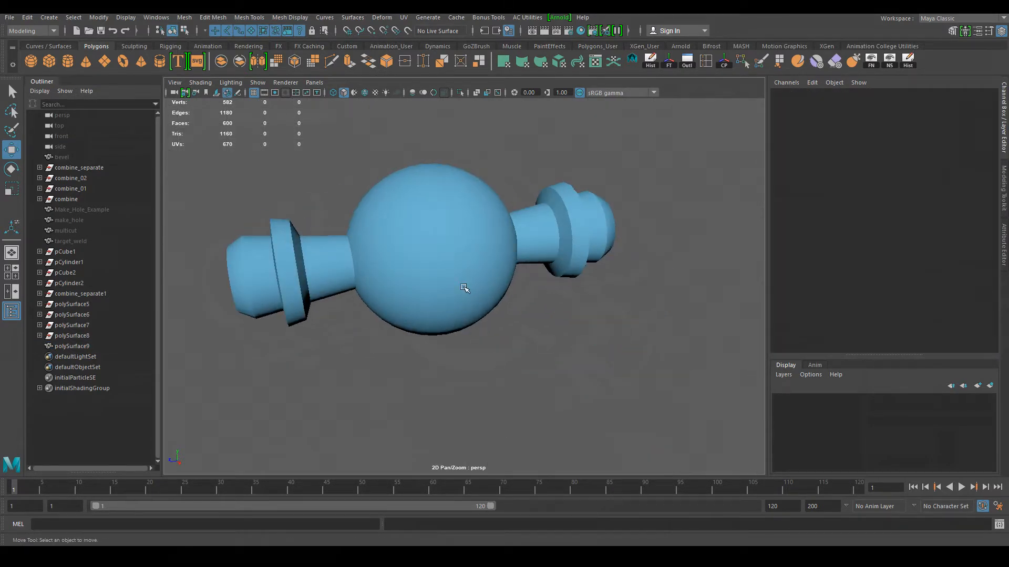
pyautogui.click(466, 288)
pyautogui.moveTo(461, 246); pyautogui.dragTo(460, 214, button='right')
pyautogui.doubleClick(449, 259)
pyautogui.keyDown('shift'); pyautogui.moveTo(473, 259); pyautogui.dragTo(474, 261, button='right'); pyautogui.keyUp('shift')
pyautogui.press('space')
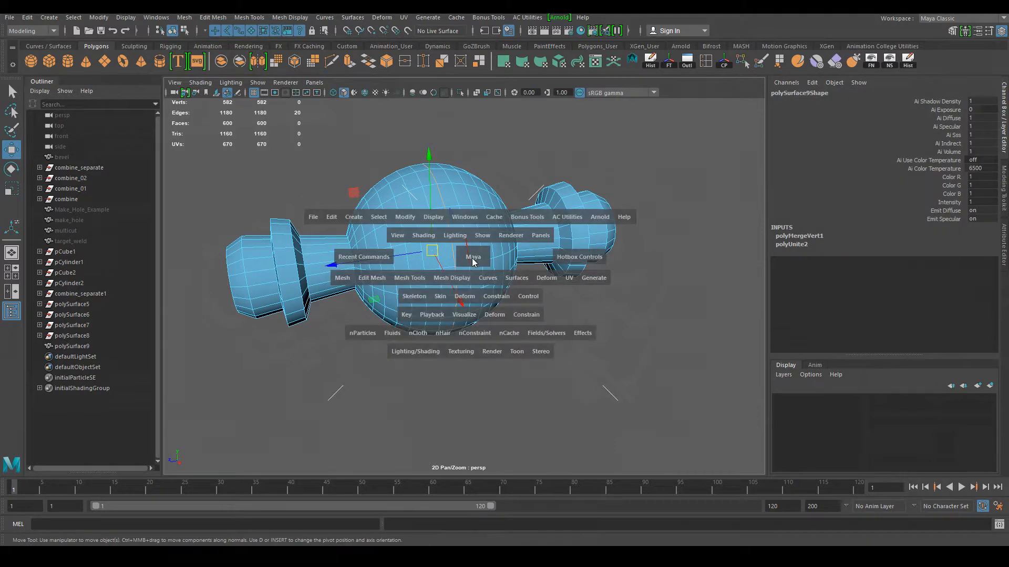
pyautogui.click(455, 279)
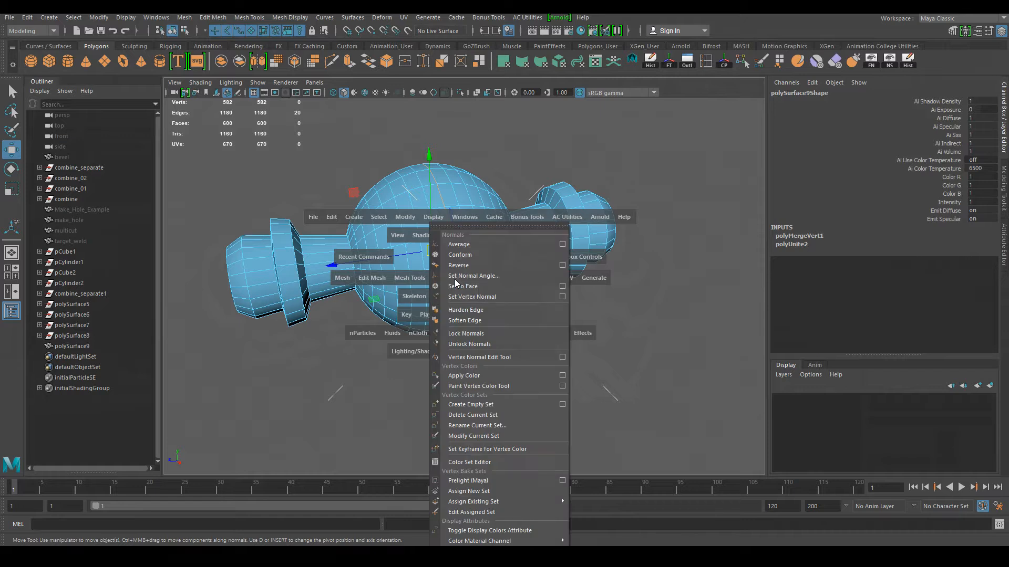
pyautogui.click(476, 324)
pyautogui.click(499, 400)
pyautogui.moveTo(471, 236); pyautogui.dragTo(522, 218, button='right')
pyautogui.click(523, 372)
# Delete the combined double-ended mesh from the scene
pyautogui.keyDown('alt'); pyautogui.moveTo(553, 403); pyautogui.dragTo(430, 360); pyautogui.keyUp('alt')
pyautogui.click(502, 336)
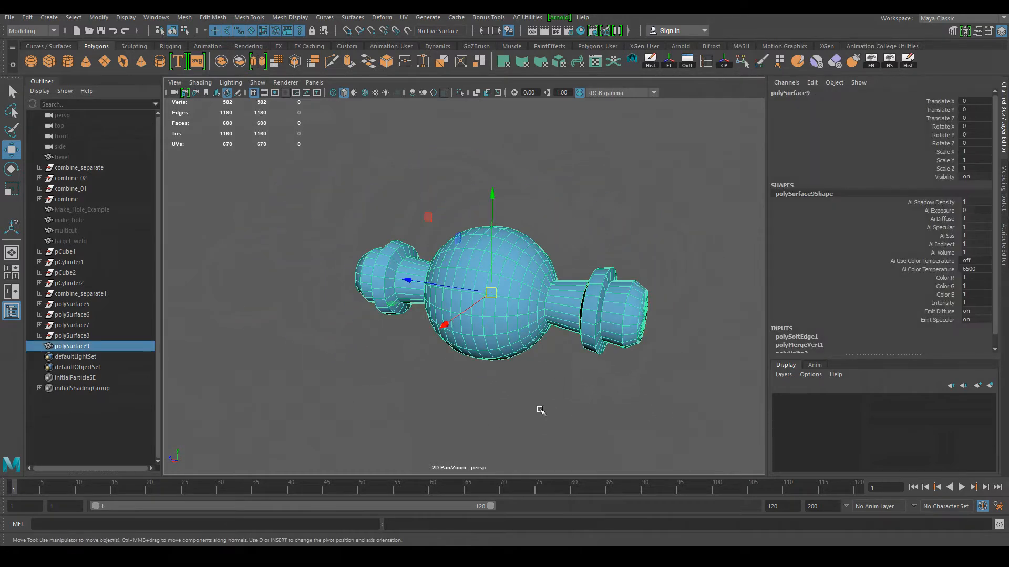
pyautogui.press('Delete')
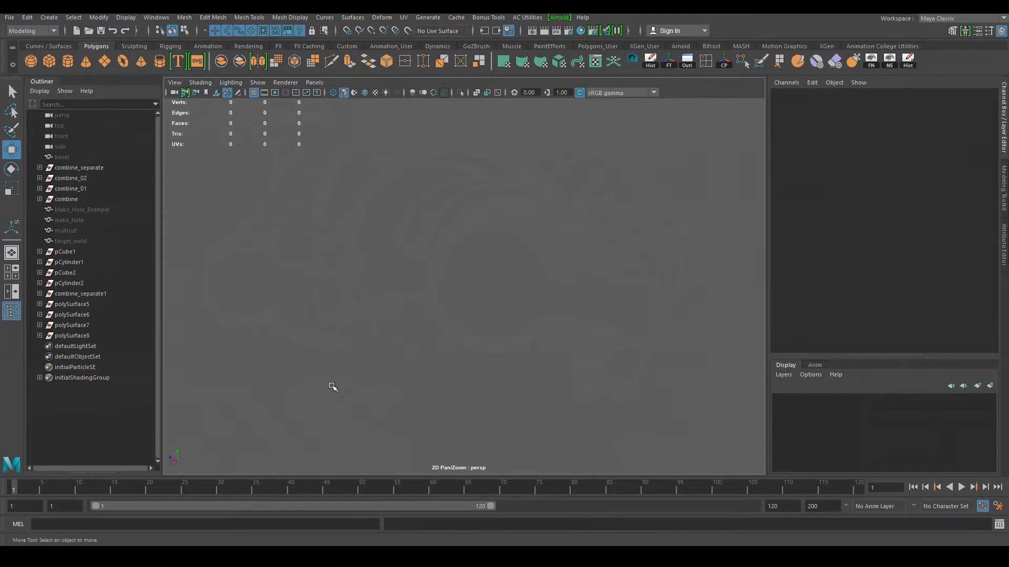
# Show the hidden Make_Hole_Example and make_hole objects
pyautogui.click(94, 210)
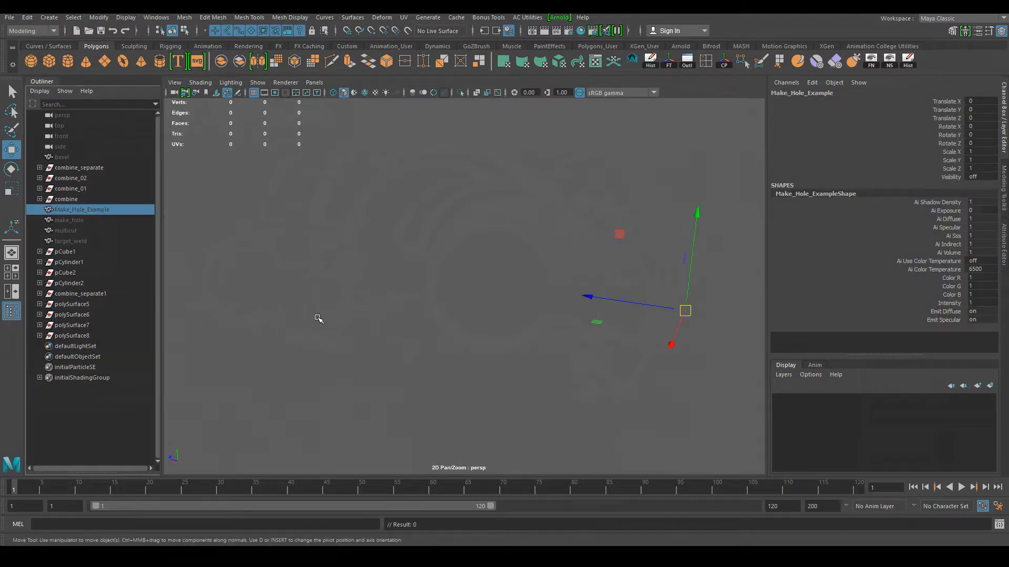
pyautogui.keyDown('alt'); pyautogui.moveTo(508, 346); pyautogui.dragTo(455, 339, button='middle'); pyautogui.keyUp('alt')
pyautogui.keyDown('alt'); pyautogui.moveTo(455, 339); pyautogui.dragTo(460, 331); pyautogui.keyUp('alt')
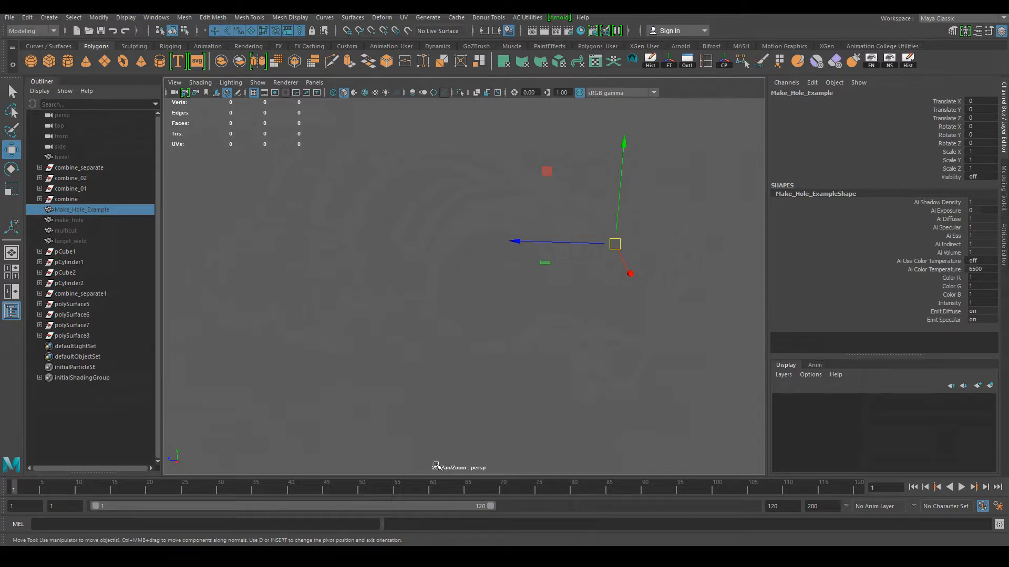
pyautogui.keyDown('alt'); pyautogui.moveTo(461, 314); pyautogui.dragTo(409, 332, button='middle'); pyautogui.keyUp('alt')
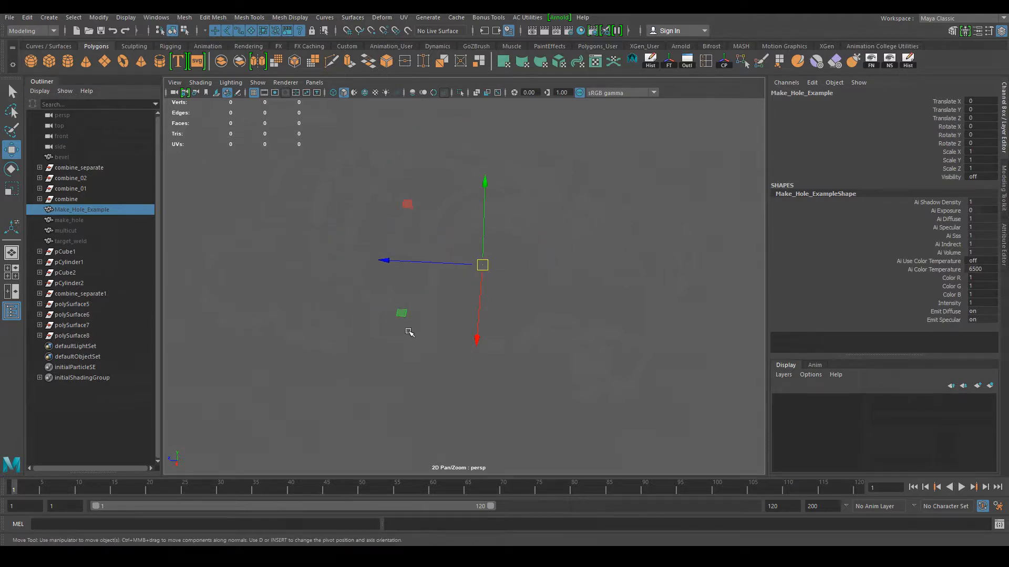
pyautogui.keyDown('ctrl'); pyautogui.click(78, 220); pyautogui.keyUp('ctrl')
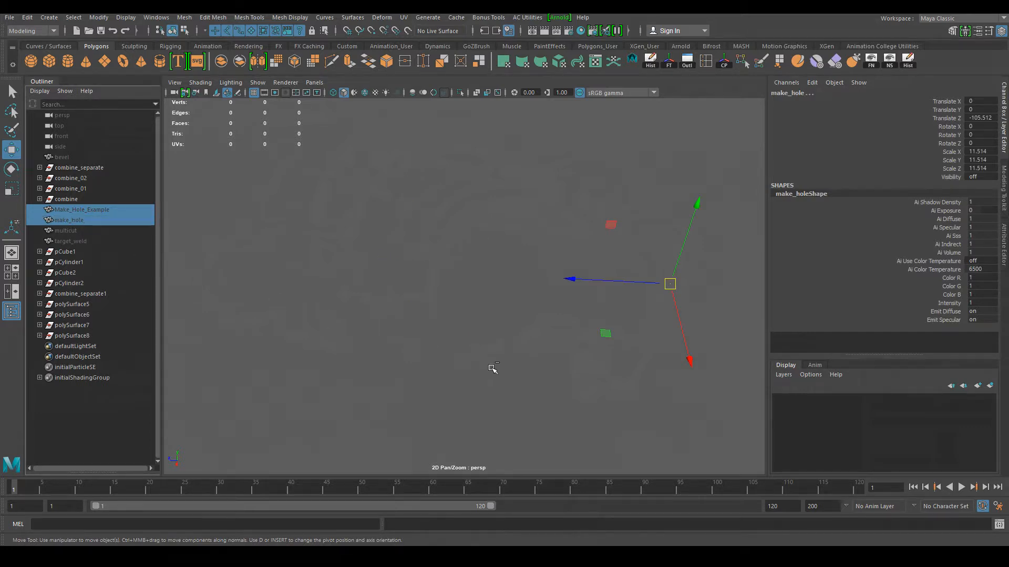
pyautogui.hotkey('shift', 'h')
# Examine the example cube with the round hole and the plain make_hole cube beside it
pyautogui.scroll(-3, 427, 297)
pyautogui.keyDown('alt'); pyautogui.moveTo(427, 298); pyautogui.dragTo(462, 354); pyautogui.keyUp('alt')
pyautogui.click(477, 269)
pyautogui.keyDown('alt'); pyautogui.moveTo(477, 270); pyautogui.dragTo(481, 350); pyautogui.keyUp('alt')
pyautogui.click(553, 219)
pyautogui.click(523, 342)
pyautogui.click(481, 351)
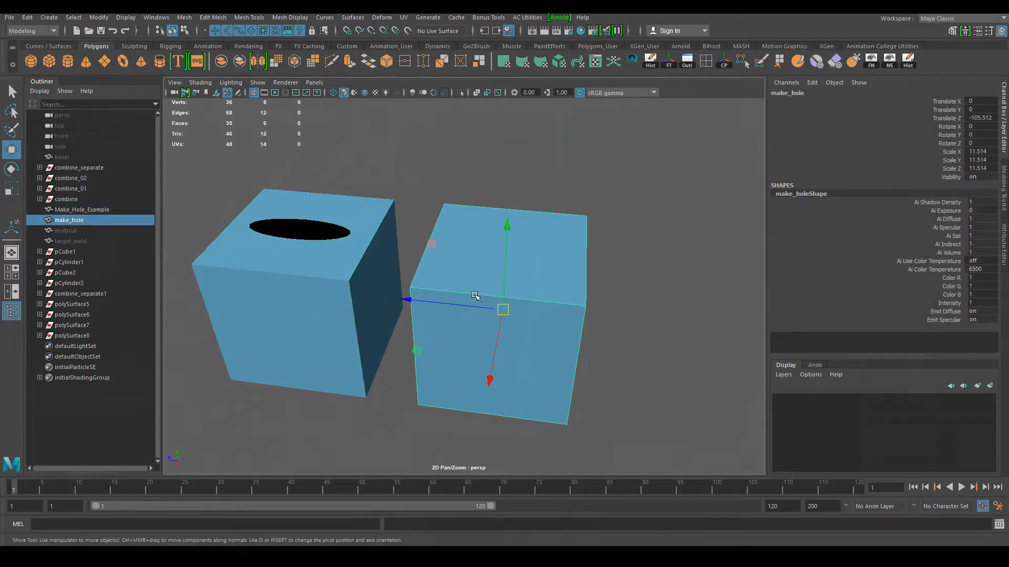
pyautogui.keyDown('alt'); pyautogui.moveTo(598, 341); pyautogui.dragTo(450, 251, button='right'); pyautogui.keyUp('alt')
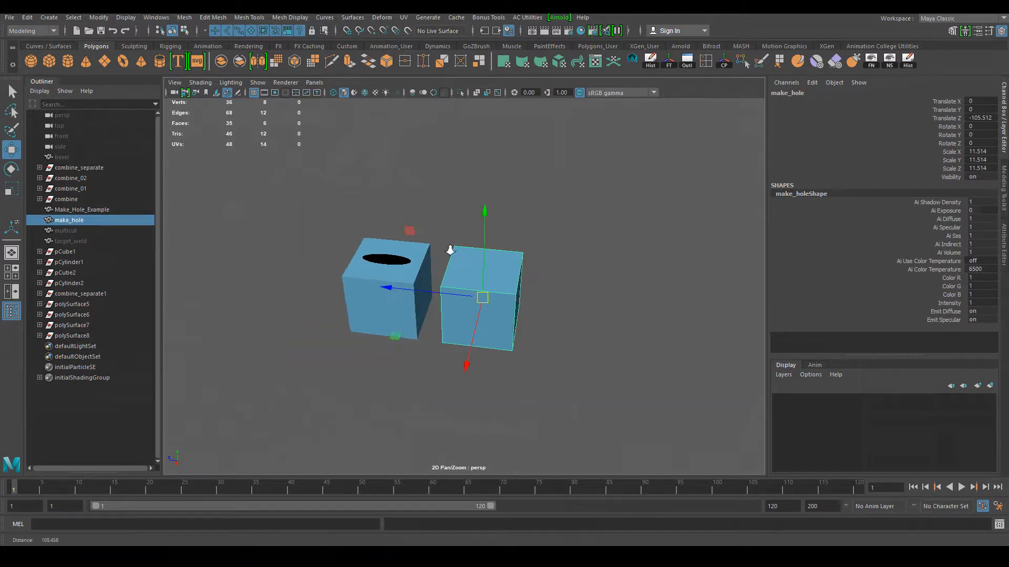
pyautogui.keyDown('alt'); pyautogui.moveTo(436, 282); pyautogui.dragTo(461, 302, button='middle'); pyautogui.keyUp('alt')
pyautogui.keyDown('alt'); pyautogui.moveTo(408, 277); pyautogui.dragTo(368, 259); pyautogui.keyUp('alt')
pyautogui.keyDown('alt'); pyautogui.moveTo(608, 361); pyautogui.dragTo(562, 349); pyautogui.keyUp('alt')
pyautogui.click(563, 348)
pyautogui.click(494, 304)
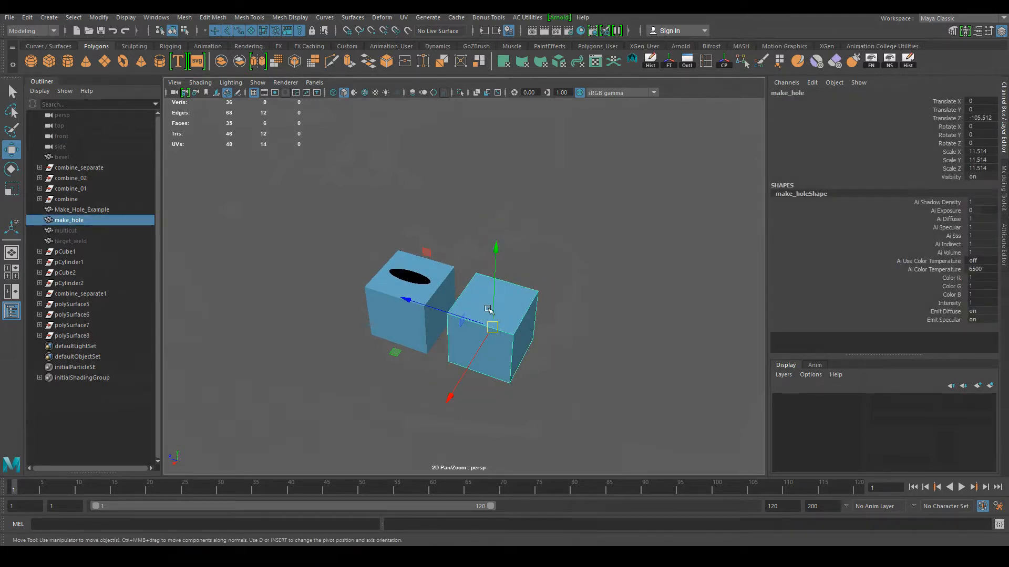
pyautogui.keyDown('alt'); pyautogui.moveTo(496, 319); pyautogui.dragTo(471, 295); pyautogui.keyUp('alt')
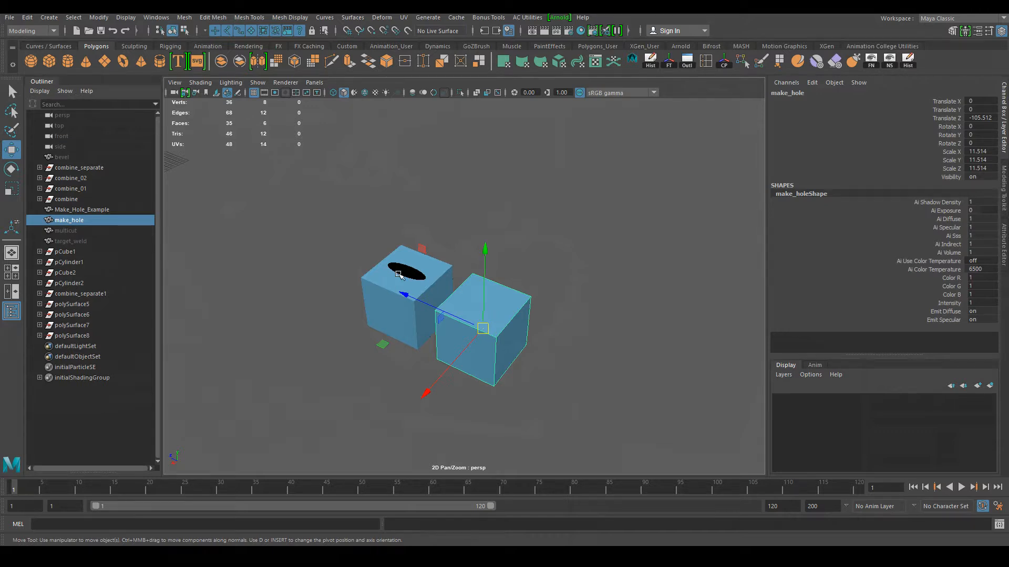
pyautogui.keyDown('alt'); pyautogui.moveTo(419, 318); pyautogui.dragTo(551, 350); pyautogui.keyUp('alt')
pyautogui.click(554, 352)
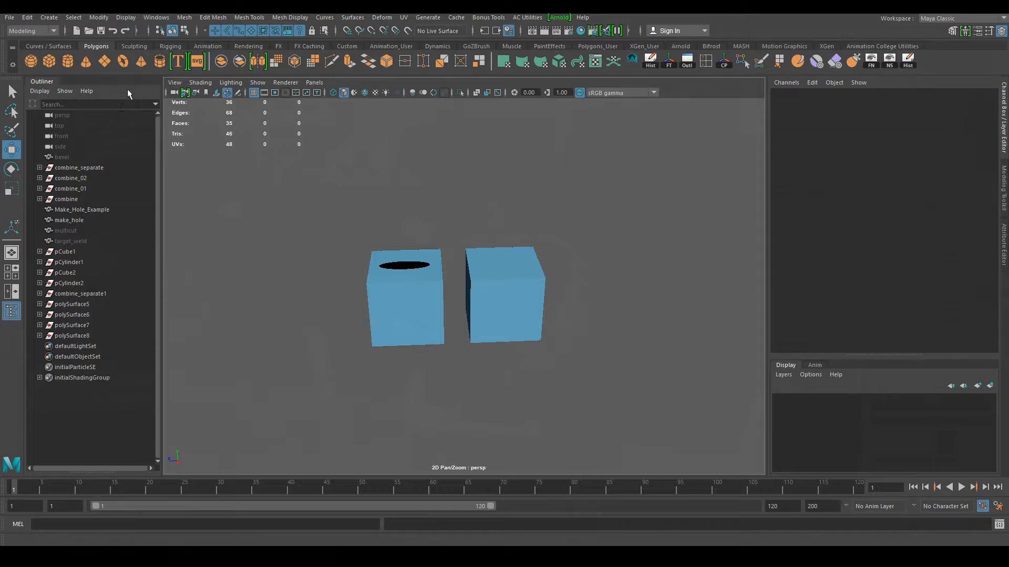
# Create a polygon cylinder, scale it to 6.636 on all axes, and move it to -39.647 in Z
pyautogui.click(68, 61)
pyautogui.scroll(-3, 357, 241)
pyautogui.keyDown('alt'); pyautogui.moveTo(357, 241); pyautogui.dragTo(445, 249, button='middle'); pyautogui.keyUp('alt')
pyautogui.press('r')
pyautogui.press('w')
pyautogui.press('q')
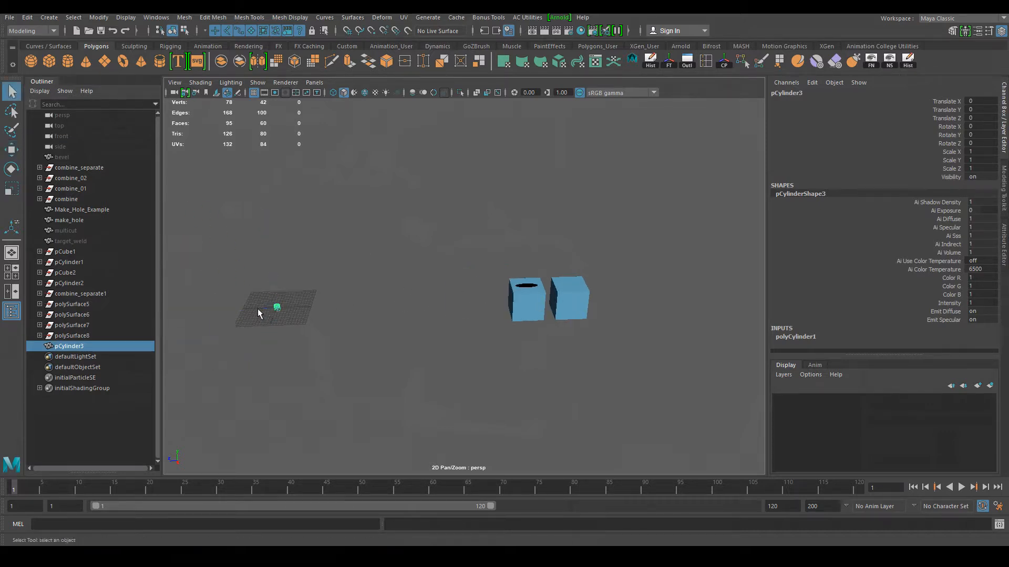
pyautogui.press('r')
pyautogui.moveTo(277, 308); pyautogui.dragTo(439, 299)
pyautogui.press('w')
# Delete the cylinder's side and bottom faces so that only the top cap remains
pyautogui.rightClick(434, 254)
pyautogui.click(434, 283)
pyautogui.moveTo(475, 368); pyautogui.dragTo(436, 341)
pyautogui.press('Delete')
# Try a mesh operation on the cap's radial edges, and undo it
pyautogui.scroll(5, 425, 299)
pyautogui.moveTo(381, 322); pyautogui.dragTo(380, 225, button='right')
pyautogui.keyDown('alt'); pyautogui.moveTo(406, 299); pyautogui.dragTo(441, 374); pyautogui.keyUp('alt')
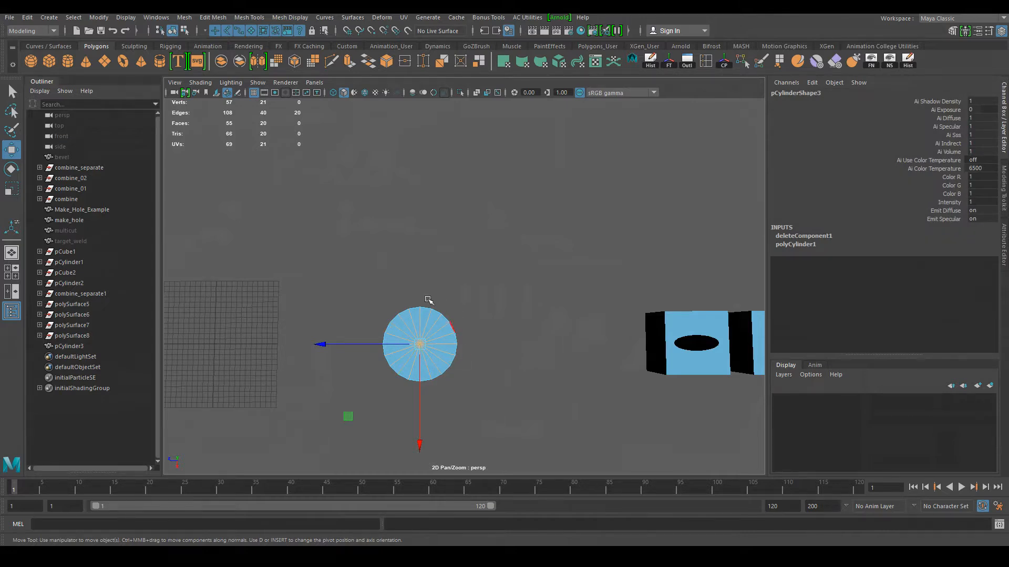
pyautogui.keyDown('shift'); pyautogui.moveTo(434, 345); pyautogui.dragTo(474, 422, button='right'); pyautogui.keyUp('shift')
pyautogui.hotkey('ctrl', 'z')
pyautogui.hotkey('ctrl', 'z')
pyautogui.click(481, 413)
# Return the cap to object mode, freeze its transformations, and delete its history
pyautogui.moveTo(432, 340); pyautogui.dragTo(487, 261, button='right')
pyautogui.keyDown('alt'); pyautogui.moveTo(457, 352); pyautogui.dragTo(443, 301); pyautogui.keyUp('alt')
pyautogui.keyDown('alt'); pyautogui.moveTo(444, 302); pyautogui.dragTo(525, 383, button='right'); pyautogui.keyUp('alt')
pyautogui.click(438, 281)
pyautogui.click(413, 275)
pyautogui.click(669, 60)
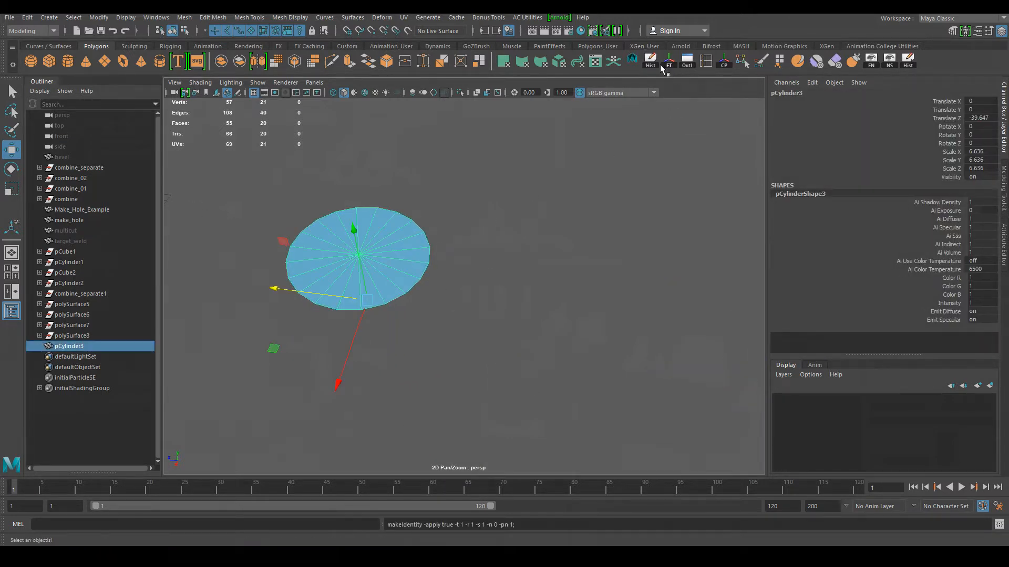
# Try deleting a group of the disc's radial edges, and undo the deletion
pyautogui.press('F10')
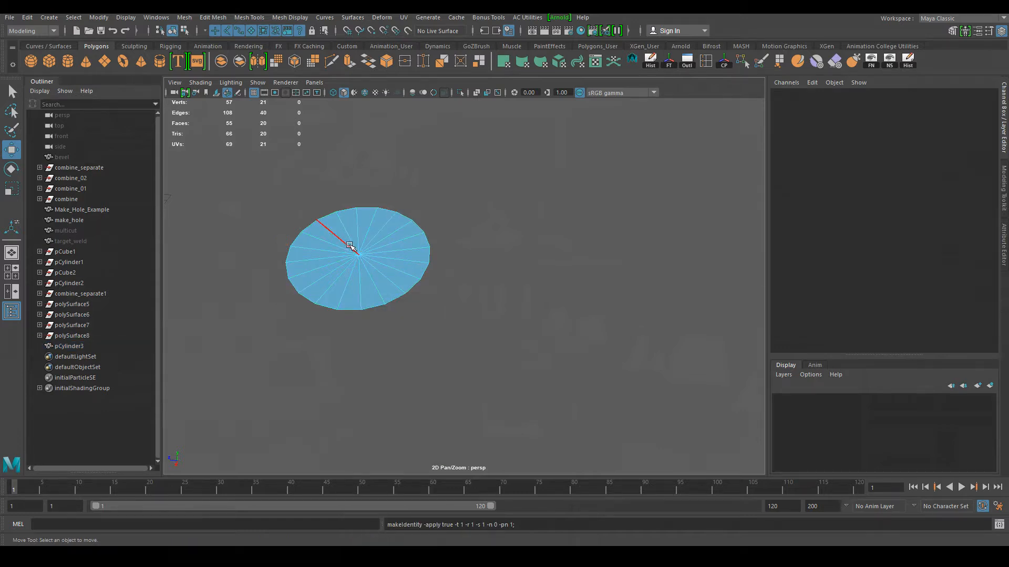
pyautogui.keyDown('alt'); pyautogui.moveTo(352, 247); pyautogui.dragTo(354, 274); pyautogui.keyUp('alt')
pyautogui.moveTo(349, 308); pyautogui.dragTo(381, 350)
pyautogui.keyDown('shift'); pyautogui.moveTo(374, 337); pyautogui.dragTo(379, 371, button='right'); pyautogui.keyUp('shift')
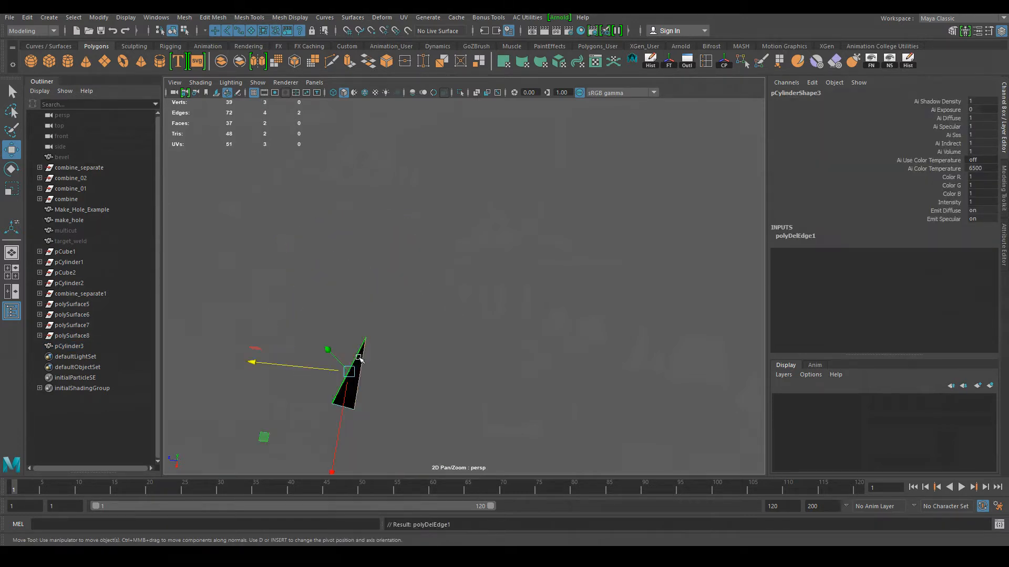
pyautogui.hotkey('ctrl', 'z')
pyautogui.hotkey('ctrl', 'z')
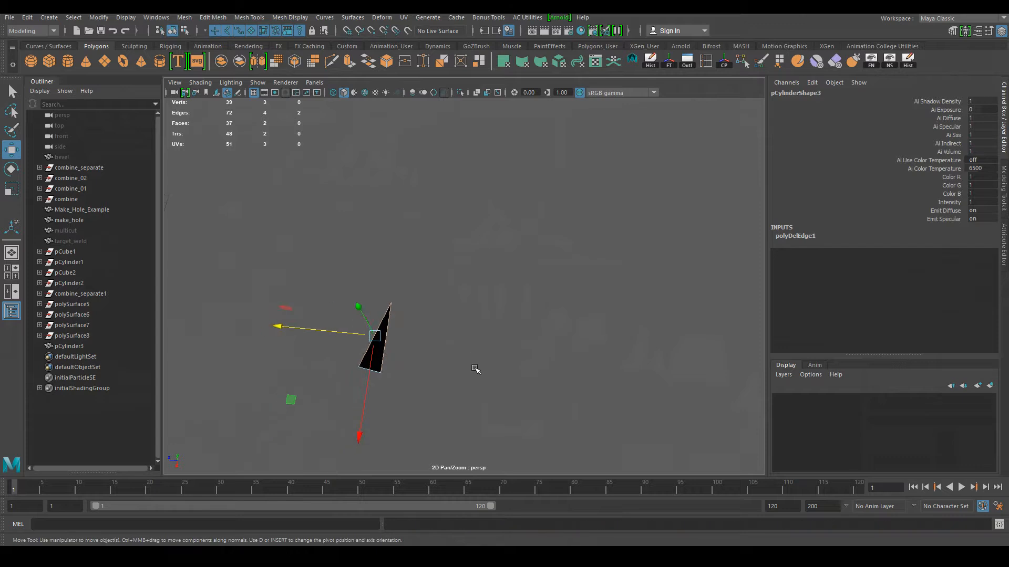
pyautogui.click(477, 384)
# Try deleting a single radial edge of the disc, and undo the deletion
pyautogui.scroll(2, 426, 326)
pyautogui.keyDown('alt'); pyautogui.moveTo(427, 326); pyautogui.dragTo(474, 336, button='middle'); pyautogui.keyUp('alt')
pyautogui.moveTo(442, 255)
pyautogui.mouseDown(button='right')
pyautogui.moveTo(450, 288)
pyautogui.moveTo(446, 246)
pyautogui.mouseUp(button='right')
pyautogui.click(438, 293)
pyautogui.click(439, 293)
pyautogui.keyDown('shift'); pyautogui.moveTo(438, 294); pyautogui.dragTo(415, 320, button='right'); pyautogui.keyUp('shift')
pyautogui.hotkey('ctrl', 'z')
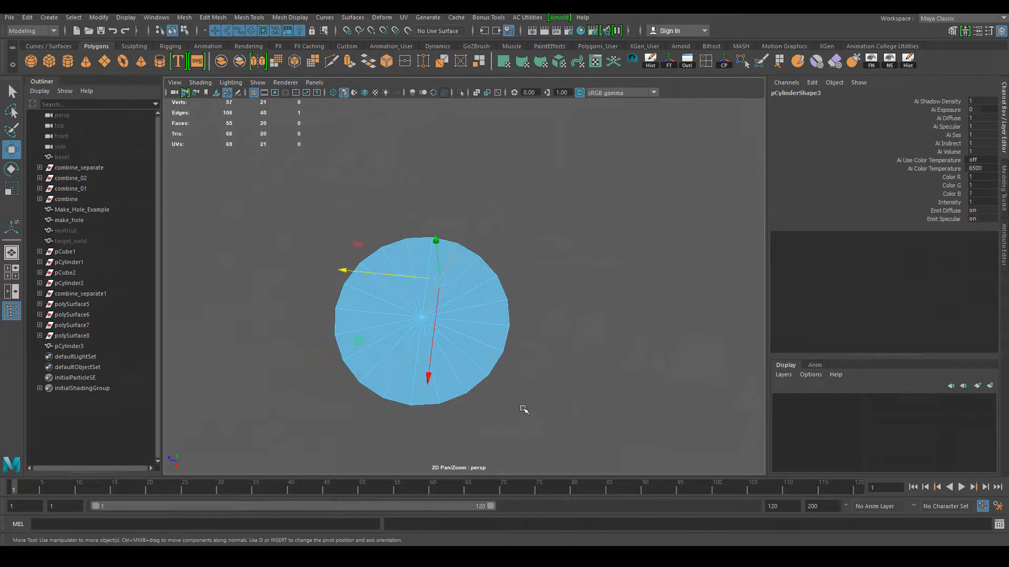
pyautogui.click(523, 408)
# Delete the disc's centre vertex to turn the cap into a single face
pyautogui.moveTo(429, 254); pyautogui.dragTo(378, 254, button='right')
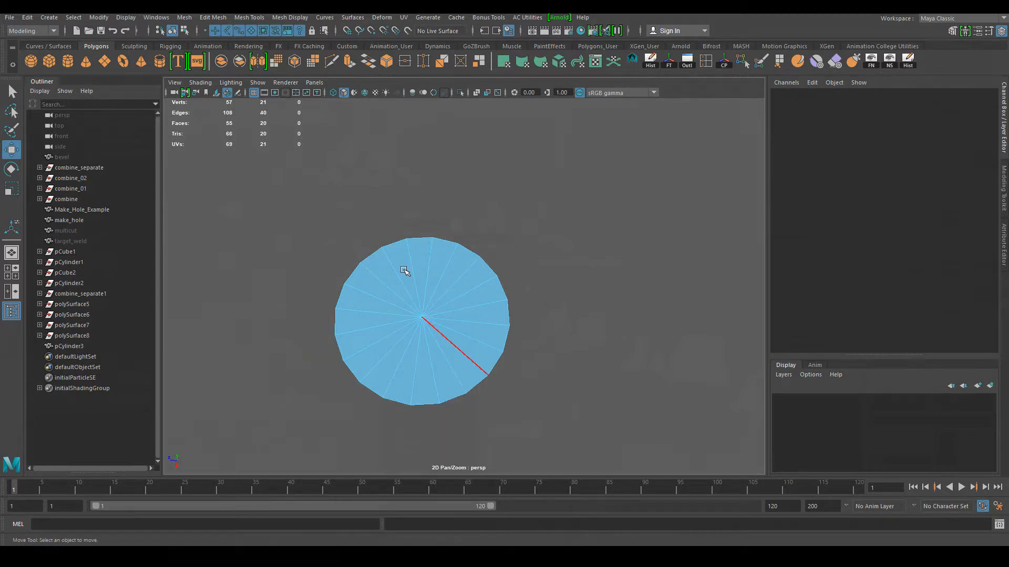
pyautogui.click(422, 317)
pyautogui.press('Delete')
pyautogui.keyDown('alt'); pyautogui.moveTo(558, 374); pyautogui.dragTo(448, 333, button='right'); pyautogui.keyUp('alt')
pyautogui.keyDown('alt'); pyautogui.moveTo(448, 333); pyautogui.dragTo(457, 327); pyautogui.keyUp('alt')
pyautogui.keyDown('alt'); pyautogui.moveTo(457, 327); pyautogui.dragTo(470, 309, button='middle'); pyautogui.keyUp('alt')
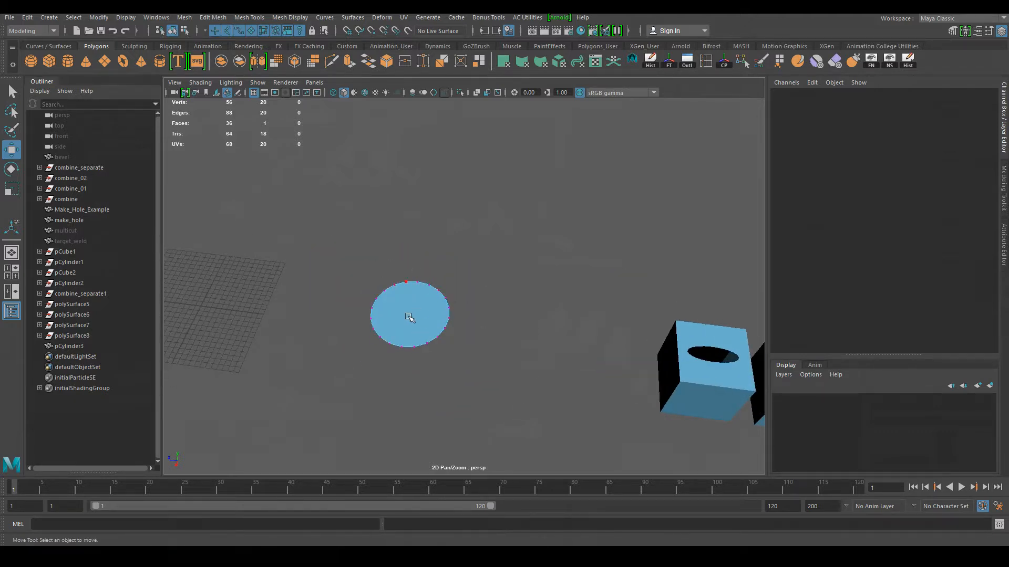
# Select the disc in object mode and centre its pivot
pyautogui.moveTo(417, 297); pyautogui.dragTo(465, 239, button='right')
pyautogui.click(462, 283)
pyautogui.click(440, 320)
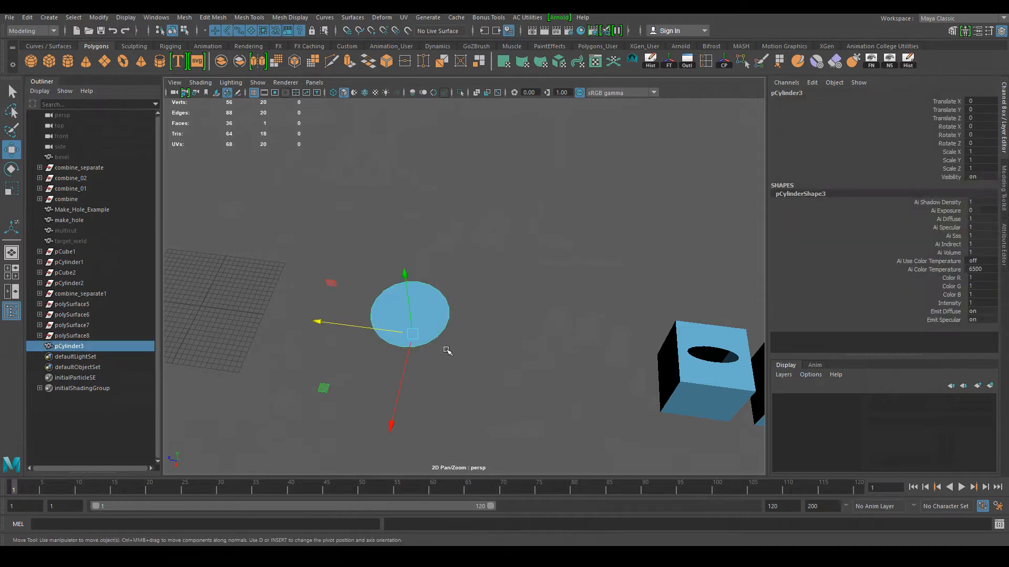
pyautogui.keyDown('alt'); pyautogui.moveTo(460, 339); pyautogui.dragTo(448, 319); pyautogui.keyUp('alt')
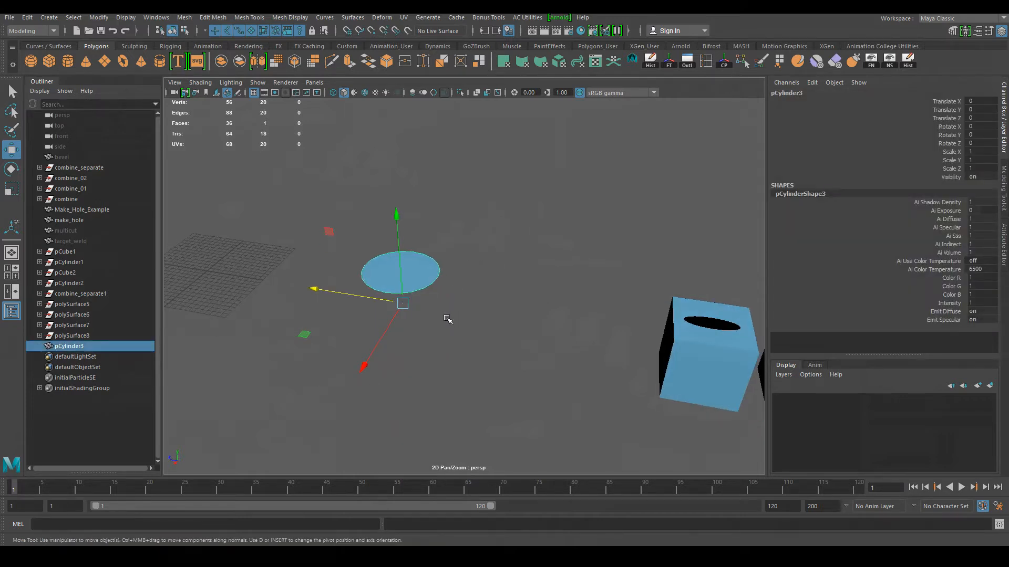
pyautogui.click(724, 61)
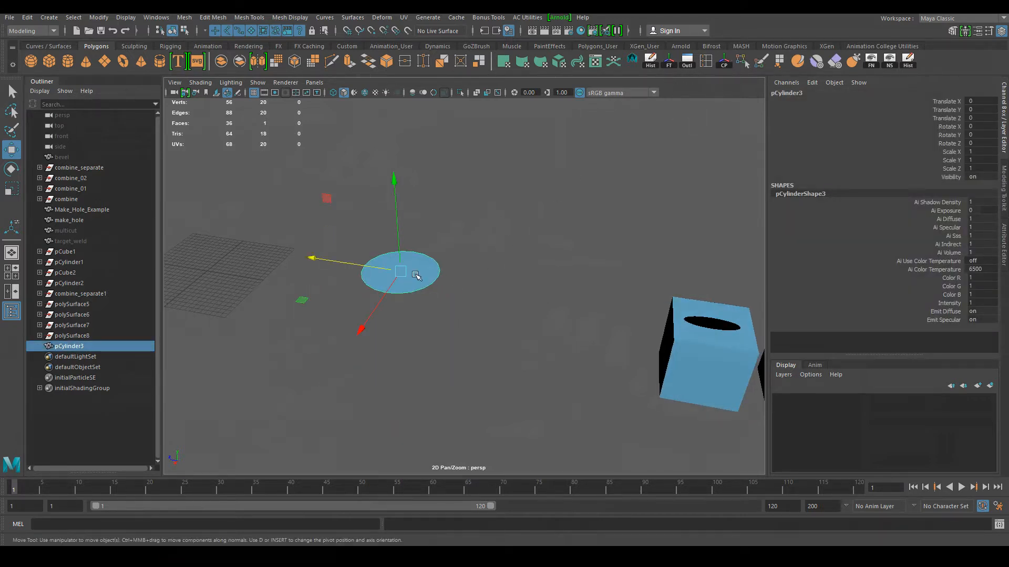
# Move the disc along Z over to the make_hole cubes
pyautogui.moveTo(360, 262); pyautogui.dragTo(689, 317)
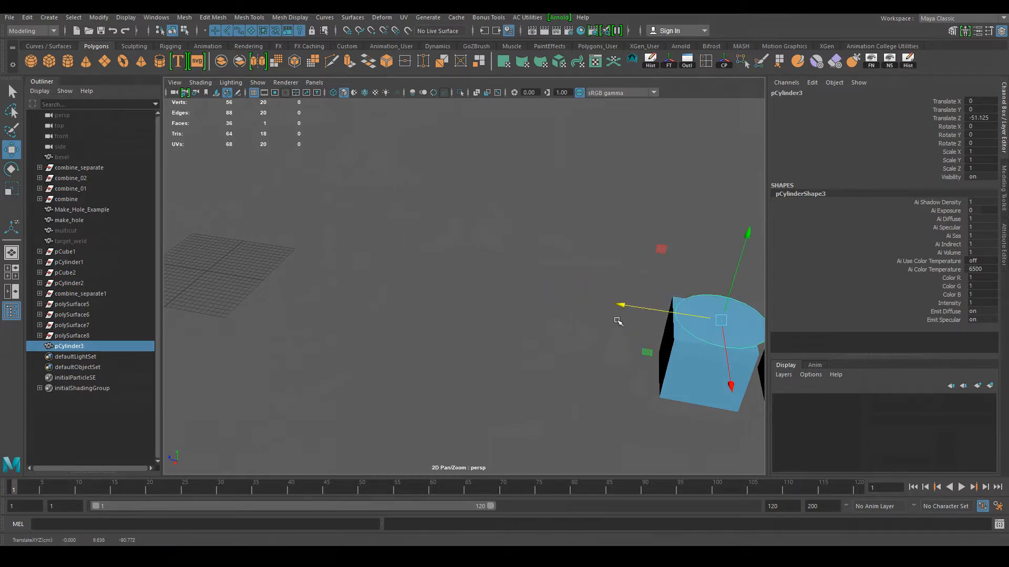
pyautogui.keyDown('alt'); pyautogui.moveTo(615, 320); pyautogui.dragTo(389, 279, button='middle'); pyautogui.keyUp('alt')
pyautogui.moveTo(389, 279); pyautogui.dragTo(517, 305)
pyautogui.press('r')
pyautogui.press('w')
pyautogui.moveTo(533, 251)
pyautogui.mouseDown()
pyautogui.moveTo(531, 260)
pyautogui.moveTo(532, 249)
pyautogui.mouseUp()
pyautogui.keyDown('alt'); pyautogui.moveTo(532, 259); pyautogui.dragTo(547, 299); pyautogui.keyUp('alt')
pyautogui.keyDown('alt'); pyautogui.moveTo(553, 300); pyautogui.dragTo(530, 286, button='middle'); pyautogui.keyUp('alt')
pyautogui.moveTo(461, 305); pyautogui.dragTo(486, 351)
# Scale the disc to 0.382 and position it over the plain cube's top face at X 2.327, Y 0.081, Z -68.07
pyautogui.press('space')
pyautogui.click(524, 351)
pyautogui.press('f')
pyautogui.scroll(-5, 491, 338)
pyautogui.moveTo(465, 363); pyautogui.dragTo(465, 387)
pyautogui.moveTo(517, 310); pyautogui.dragTo(448, 314)
pyautogui.press('r')
pyautogui.press('w')
pyautogui.moveTo(486, 351); pyautogui.dragTo(486, 340)
pyautogui.moveTo(529, 266); pyautogui.dragTo(503, 308)
pyautogui.press('r')
pyautogui.press('w')
pyautogui.moveTo(530, 277); pyautogui.dragTo(529, 278)
# Check the disc's placement against the plain cube's top face in the perspective view
pyautogui.press('space')
pyautogui.moveTo(534, 325); pyautogui.dragTo(534, 296)
pyautogui.keyDown('alt'); pyautogui.moveTo(545, 388); pyautogui.dragTo(583, 358); pyautogui.keyUp('alt')
pyautogui.keyDown('alt'); pyautogui.moveTo(552, 295); pyautogui.dragTo(497, 423, button='middle'); pyautogui.keyUp('alt')
pyautogui.keyDown('alt'); pyautogui.moveTo(498, 423); pyautogui.dragTo(500, 385); pyautogui.keyUp('alt')
pyautogui.keyDown('alt'); pyautogui.moveTo(499, 385); pyautogui.dragTo(513, 412, button='right'); pyautogui.keyUp('alt')
pyautogui.keyDown('alt'); pyautogui.moveTo(513, 413); pyautogui.dragTo(494, 391); pyautogui.keyUp('alt')
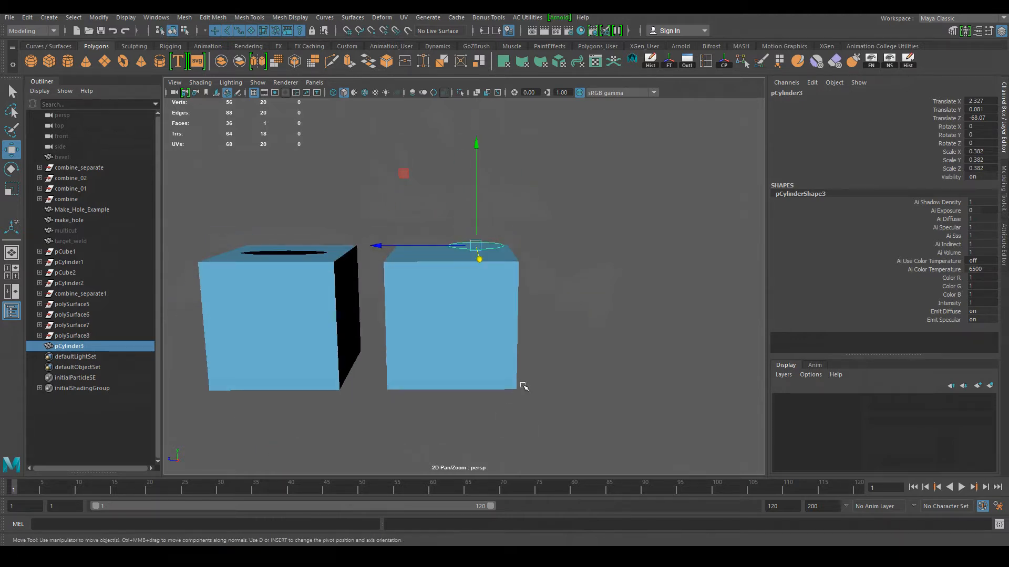
# Examine the disc and the plain cube from a low side angle and from above, selecting each object in turn
pyautogui.click(522, 385)
pyautogui.keyDown('alt'); pyautogui.moveTo(523, 371); pyautogui.dragTo(561, 387, button='middle'); pyautogui.keyUp('alt')
pyautogui.keyDown('alt'); pyautogui.moveTo(560, 387); pyautogui.dragTo(544, 325); pyautogui.keyUp('alt')
pyautogui.keyDown('alt'); pyautogui.moveTo(473, 298); pyautogui.dragTo(472, 331); pyautogui.keyUp('alt')
pyautogui.keyDown('alt'); pyautogui.moveTo(466, 367); pyautogui.dragTo(498, 335); pyautogui.keyUp('alt')
pyautogui.click(465, 327)
pyautogui.keyDown('alt'); pyautogui.moveTo(515, 241); pyautogui.dragTo(536, 243); pyautogui.keyUp('alt')
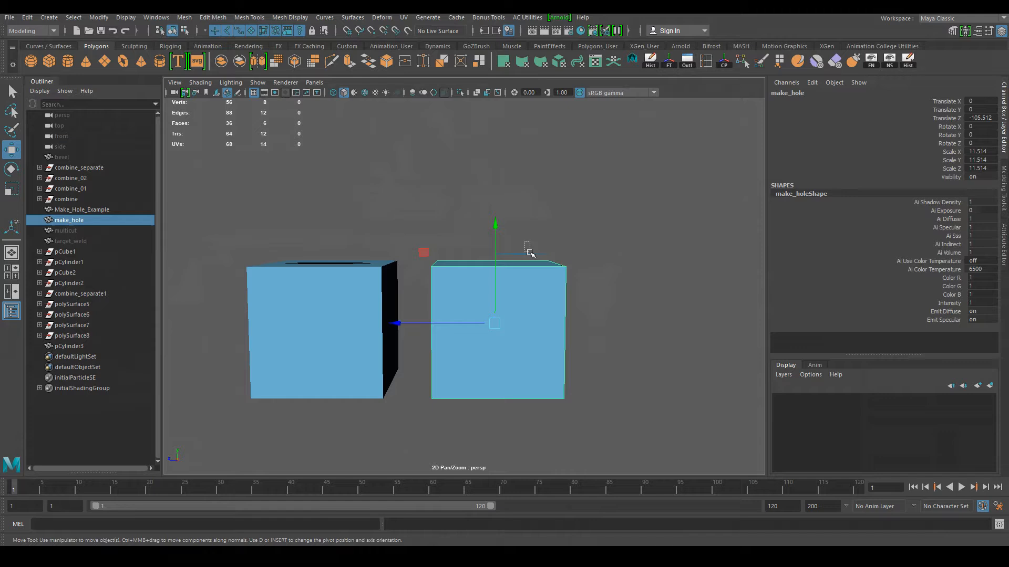
pyautogui.click(528, 248)
pyautogui.click(505, 263)
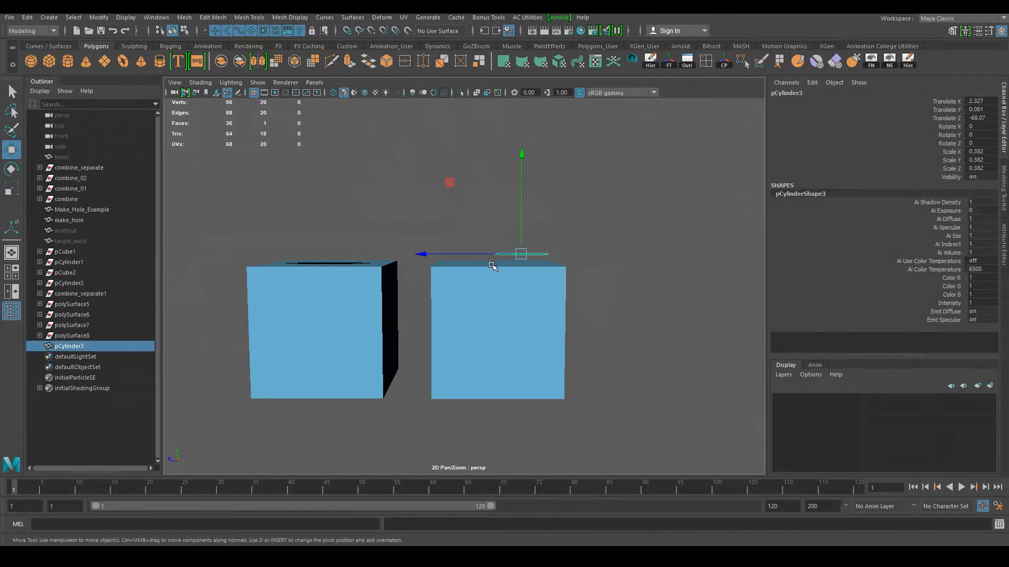
pyautogui.keyDown('alt'); pyautogui.moveTo(491, 275); pyautogui.dragTo(529, 291); pyautogui.keyUp('alt')
pyautogui.keyDown('alt'); pyautogui.moveTo(592, 309); pyautogui.dragTo(578, 314); pyautogui.keyUp('alt')
pyautogui.click(578, 316)
pyautogui.moveTo(464, 259); pyautogui.dragTo(504, 317)
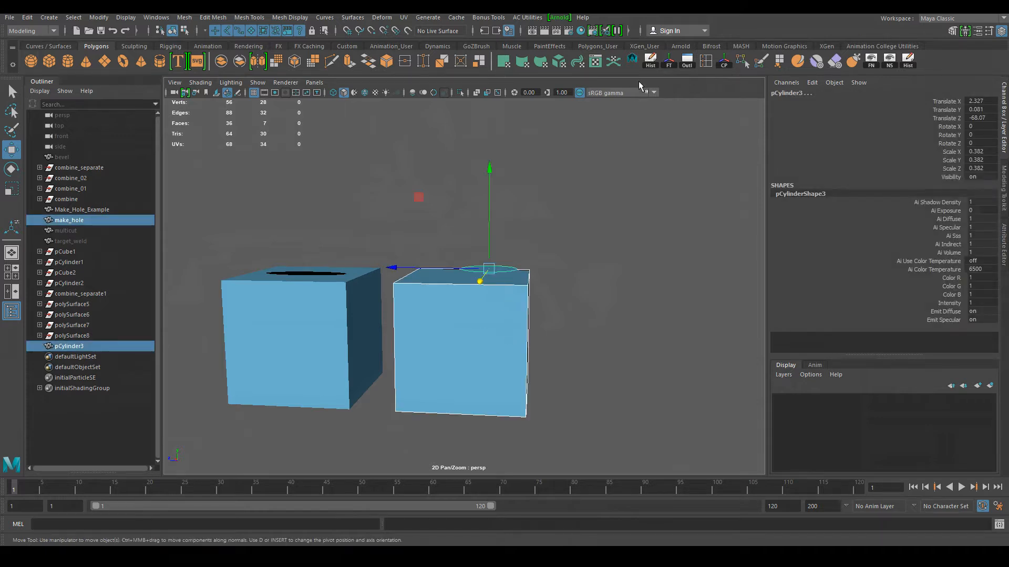
# Clear the selection and show wireframe on shaded for the cubes and the disc
pyautogui.click(608, 222)
pyautogui.keyDown('alt'); pyautogui.moveTo(607, 223); pyautogui.dragTo(593, 297); pyautogui.keyUp('alt')
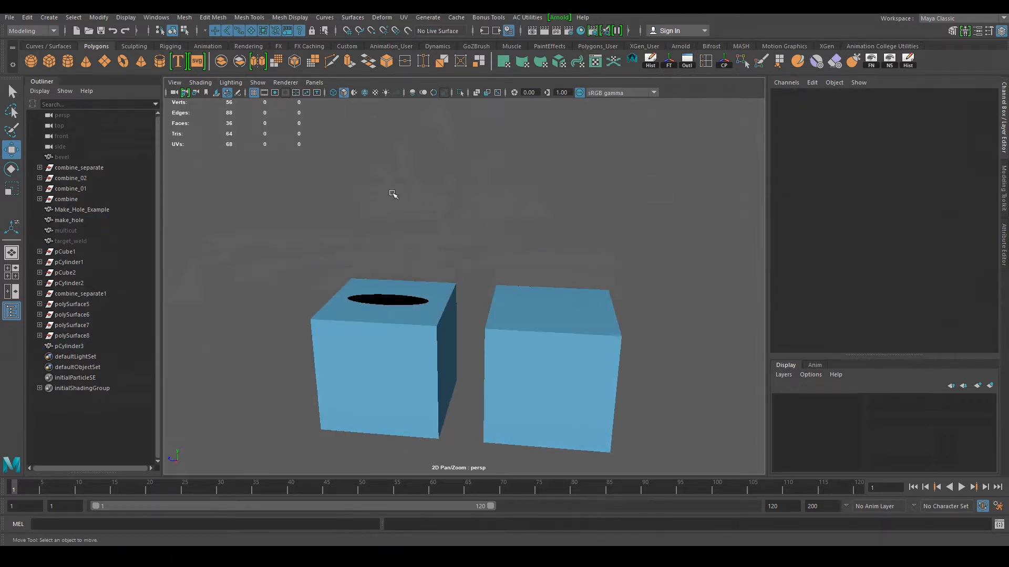
pyautogui.click(365, 92)
pyautogui.keyDown('alt'); pyautogui.moveTo(575, 296); pyautogui.dragTo(464, 234, button='middle'); pyautogui.keyUp('alt')
pyautogui.keyDown('alt'); pyautogui.moveTo(464, 234); pyautogui.dragTo(506, 263); pyautogui.keyUp('alt')
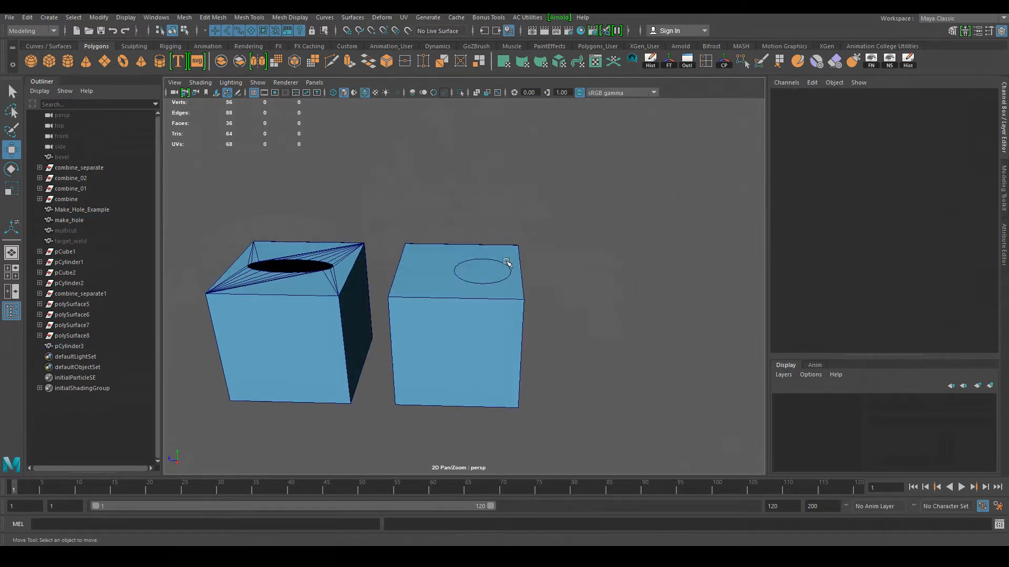
# Combine the plain make_hole cube and the disc into one mesh
pyautogui.click(429, 276)
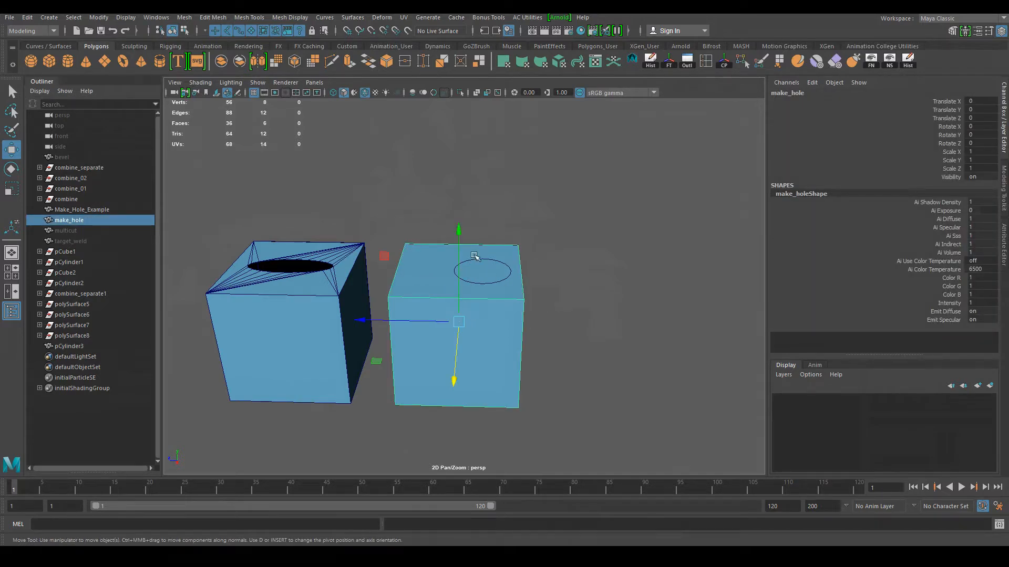
pyautogui.keyDown('shift'); pyautogui.click(490, 278); pyautogui.keyUp('shift')
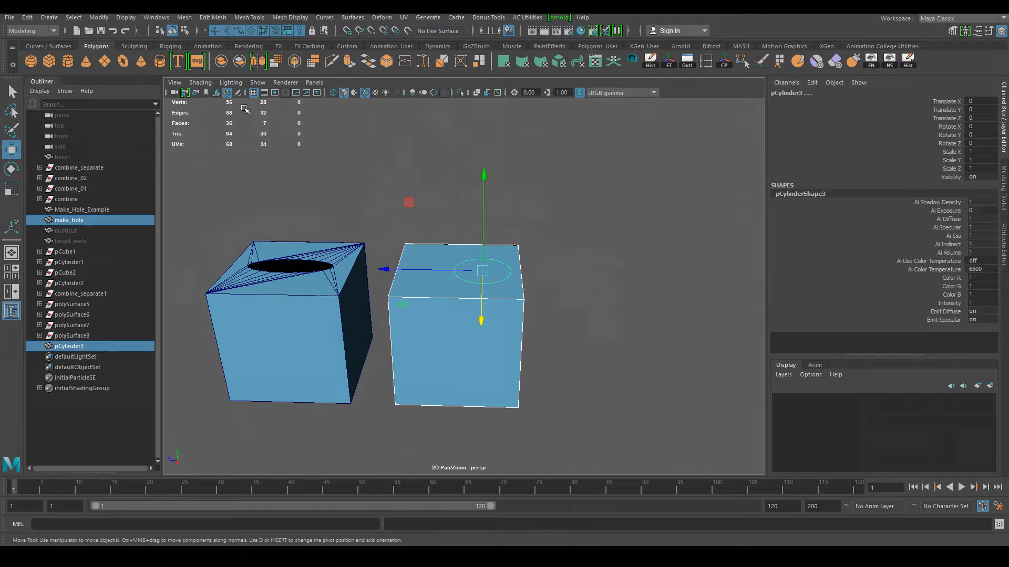
pyautogui.click(185, 18)
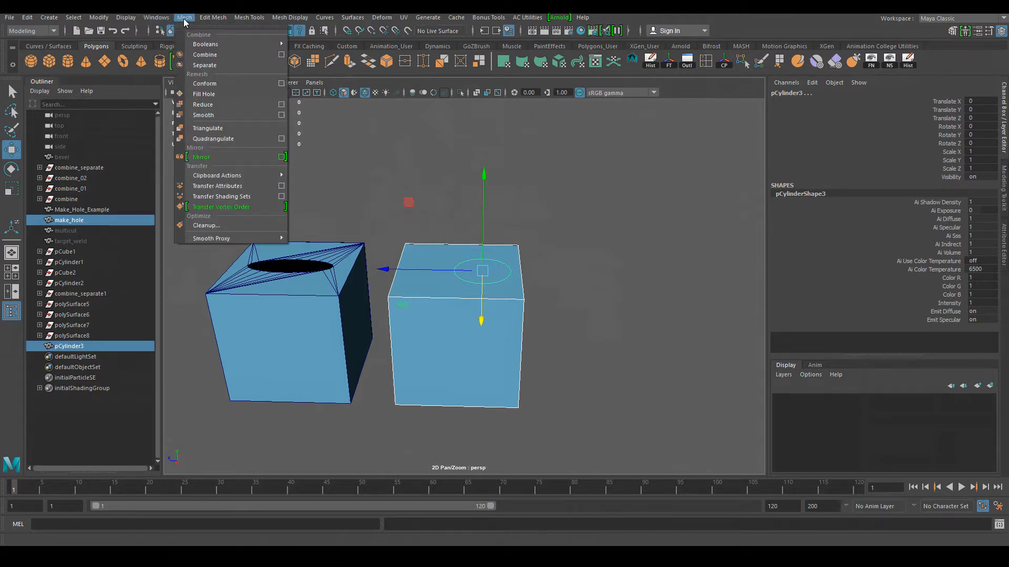
pyautogui.click(205, 54)
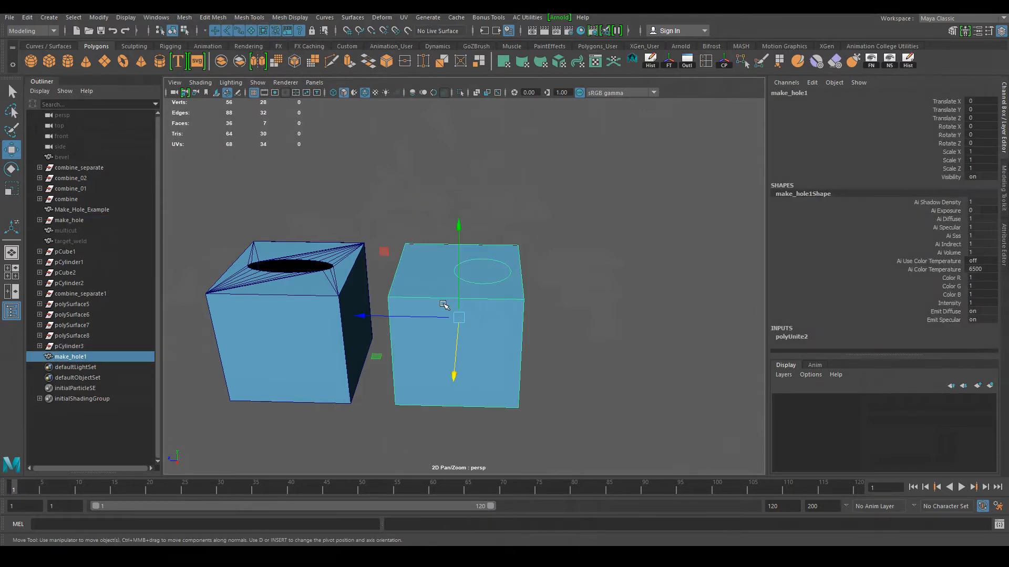
# Cut a hole with Make Hole, using the cube's top face as the outer face and the disc as the hole face
pyautogui.click(249, 19)
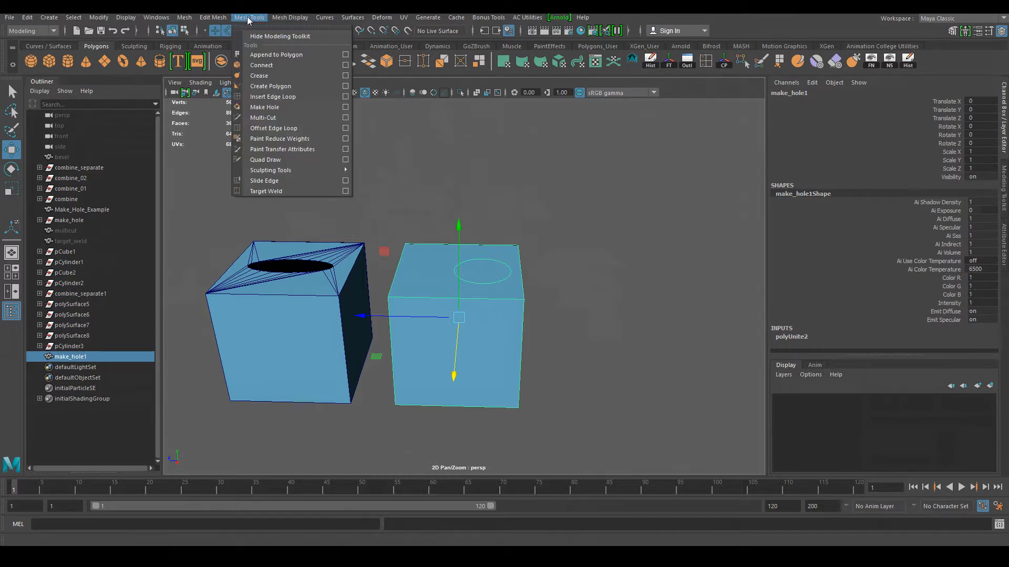
pyautogui.click(290, 107)
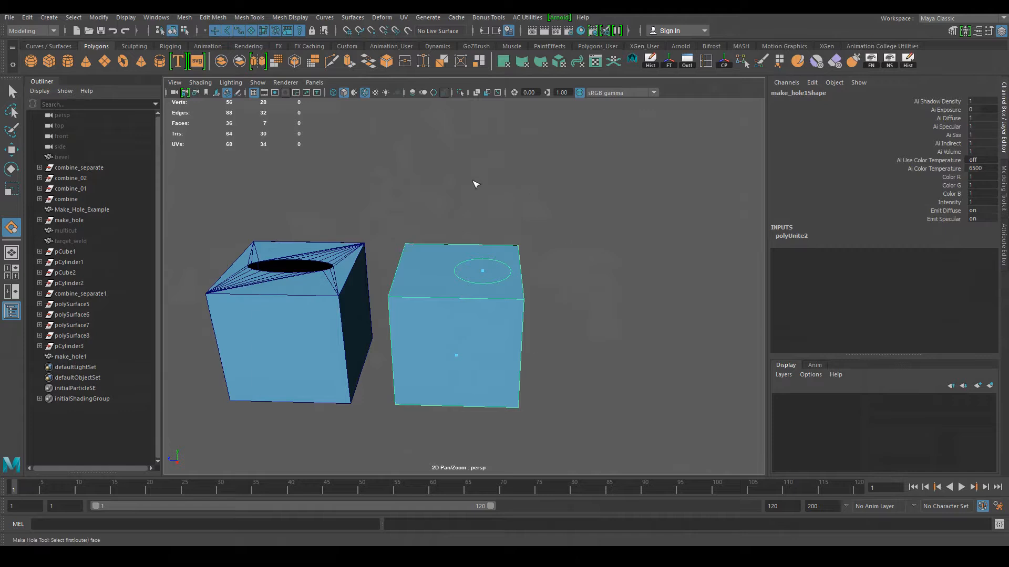
pyautogui.keyDown('alt'); pyautogui.moveTo(523, 336); pyautogui.dragTo(546, 276); pyautogui.keyUp('alt')
pyautogui.keyDown('alt'); pyautogui.moveTo(547, 276); pyautogui.dragTo(614, 270, button='middle'); pyautogui.keyUp('alt')
pyautogui.keyDown('alt'); pyautogui.moveTo(544, 258); pyautogui.dragTo(592, 263); pyautogui.keyUp('alt')
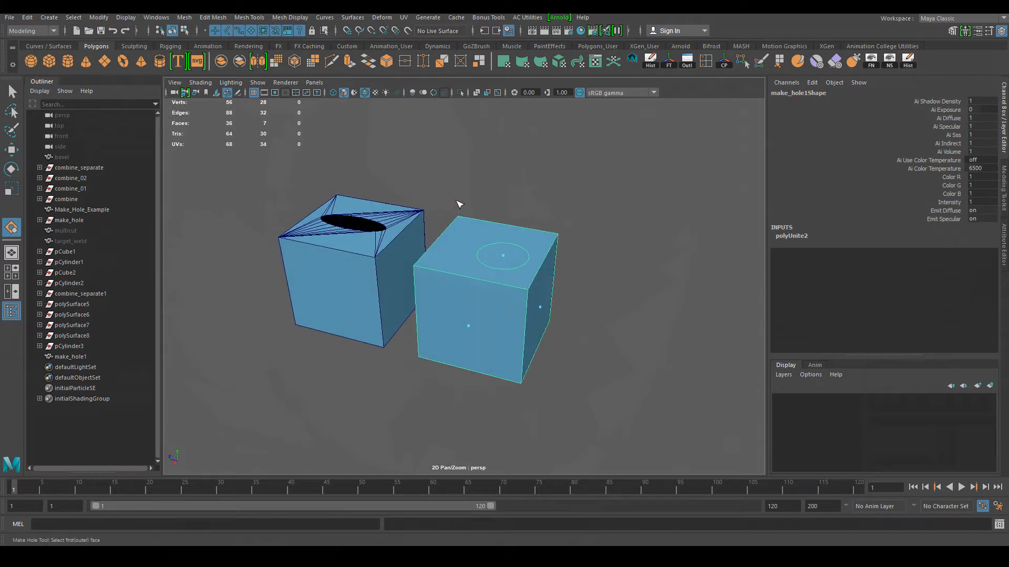
pyautogui.keyDown('alt'); pyautogui.moveTo(459, 204); pyautogui.dragTo(504, 257); pyautogui.keyUp('alt')
pyautogui.click(497, 250)
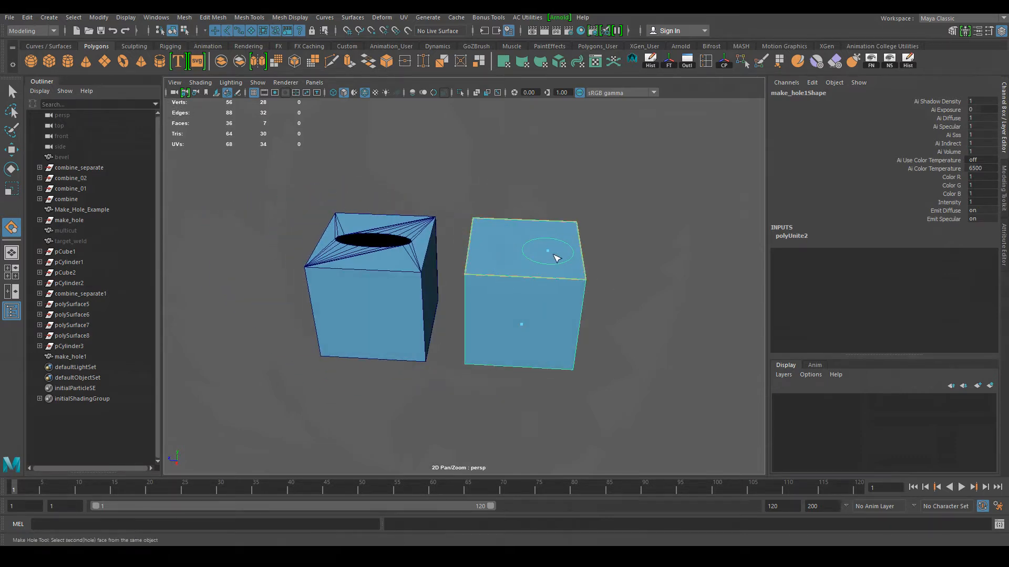
pyautogui.click(550, 256)
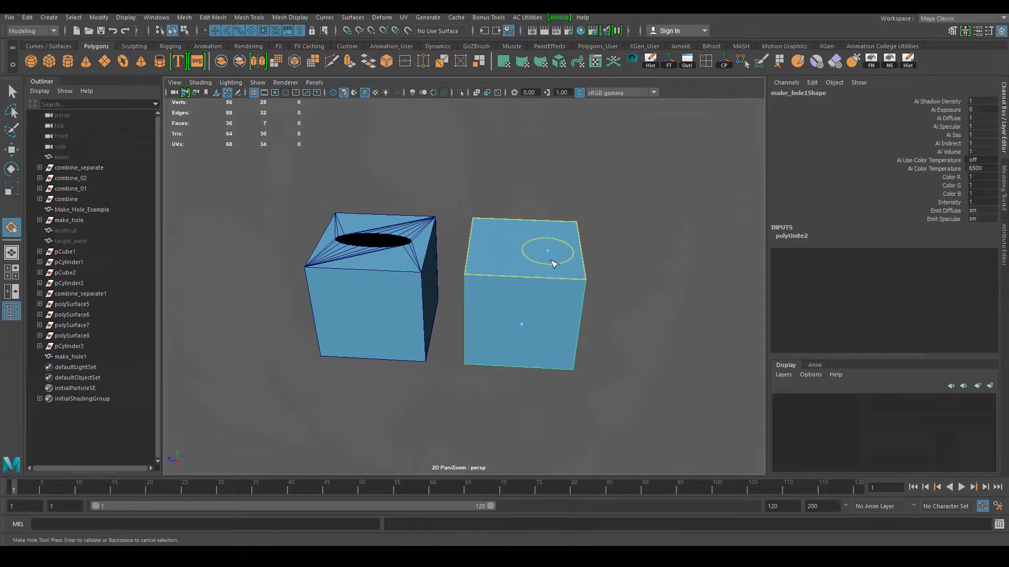
pyautogui.press('Return')
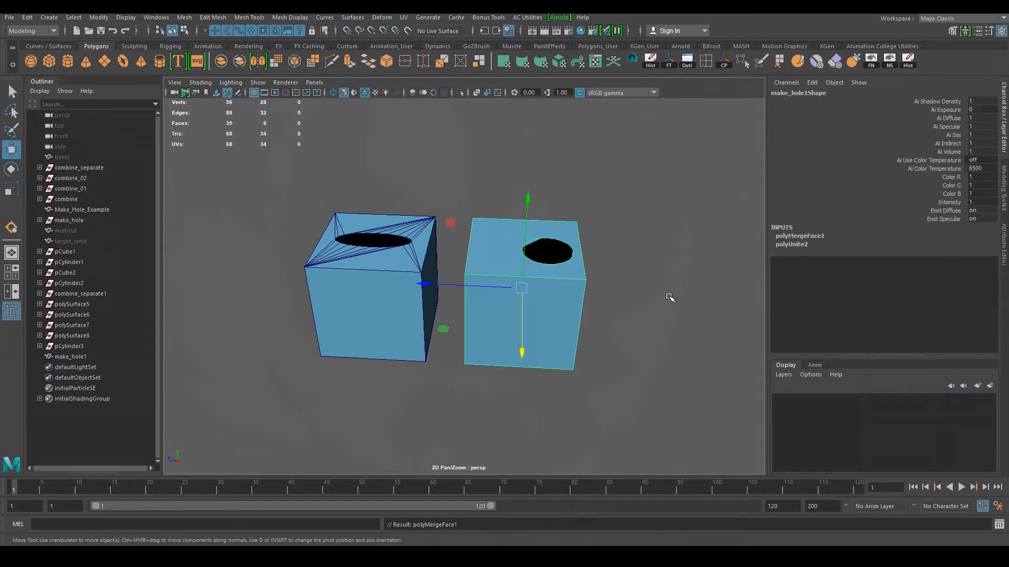
# Select all vertices around the new hole's rim in vertex mode
pyautogui.keyDown('alt'); pyautogui.moveTo(669, 297); pyautogui.dragTo(554, 345); pyautogui.keyUp('alt')
pyautogui.keyDown('alt'); pyautogui.moveTo(554, 345); pyautogui.dragTo(651, 349, button='right'); pyautogui.keyUp('alt')
pyautogui.keyDown('alt'); pyautogui.moveTo(642, 289); pyautogui.dragTo(628, 348, button='middle'); pyautogui.keyUp('alt')
pyautogui.moveTo(628, 346)
pyautogui.keyDown('alt'); pyautogui.mouseDown()
pyautogui.moveTo(636, 351)
pyautogui.moveTo(628, 331)
pyautogui.moveTo(624, 378)
pyautogui.moveTo(622, 355)
pyautogui.mouseUp(); pyautogui.keyUp('alt')
pyautogui.keyDown('alt'); pyautogui.moveTo(538, 253); pyautogui.dragTo(635, 244); pyautogui.keyUp('alt')
pyautogui.keyDown('alt'); pyautogui.moveTo(667, 290); pyautogui.dragTo(512, 269); pyautogui.keyUp('alt')
pyautogui.keyDown('alt'); pyautogui.moveTo(464, 360); pyautogui.dragTo(504, 279); pyautogui.keyUp('alt')
pyautogui.press('q')
pyautogui.moveTo(521, 260); pyautogui.dragTo(478, 236, button='right')
pyautogui.moveTo(427, 211); pyautogui.dragTo(583, 265)
# Raise the hole's rim vertices along Y to about 8.4, above the cube's top edges
pyautogui.moveTo(674, 275)
pyautogui.keyDown('alt'); pyautogui.mouseDown()
pyautogui.moveTo(678, 286)
pyautogui.moveTo(673, 279)
pyautogui.mouseUp(); pyautogui.keyUp('alt')
pyautogui.keyDown('alt'); pyautogui.moveTo(526, 273); pyautogui.dragTo(554, 293); pyautogui.keyUp('alt')
pyautogui.press('w')
pyautogui.moveTo(545, 186); pyautogui.dragTo(547, 137)
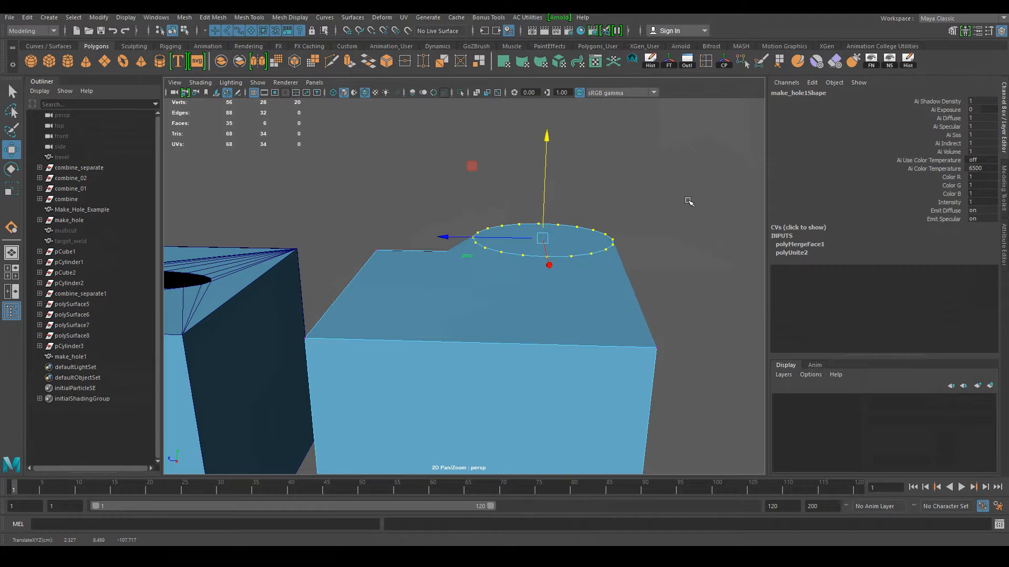
pyautogui.keyDown('alt'); pyautogui.moveTo(685, 199); pyautogui.dragTo(683, 187); pyautogui.keyUp('alt')
pyautogui.moveTo(528, 122); pyautogui.dragTo(528, 118)
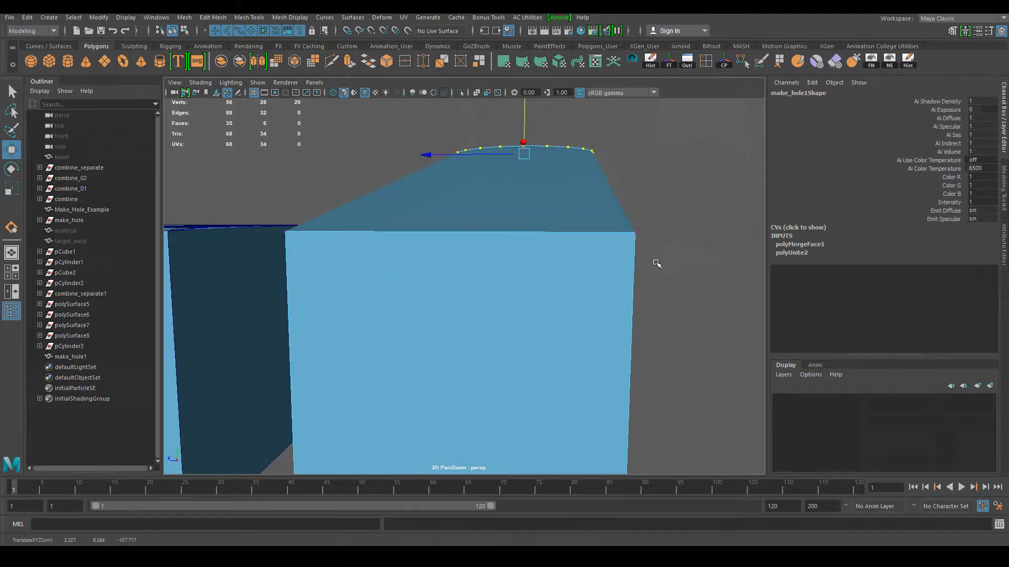
# Snap the rim vertices along Y to the height of the cube's top corner vertex, at 5.757
pyautogui.press('v')
pyautogui.moveTo(636, 232); pyautogui.dragTo(636, 236, button='middle')
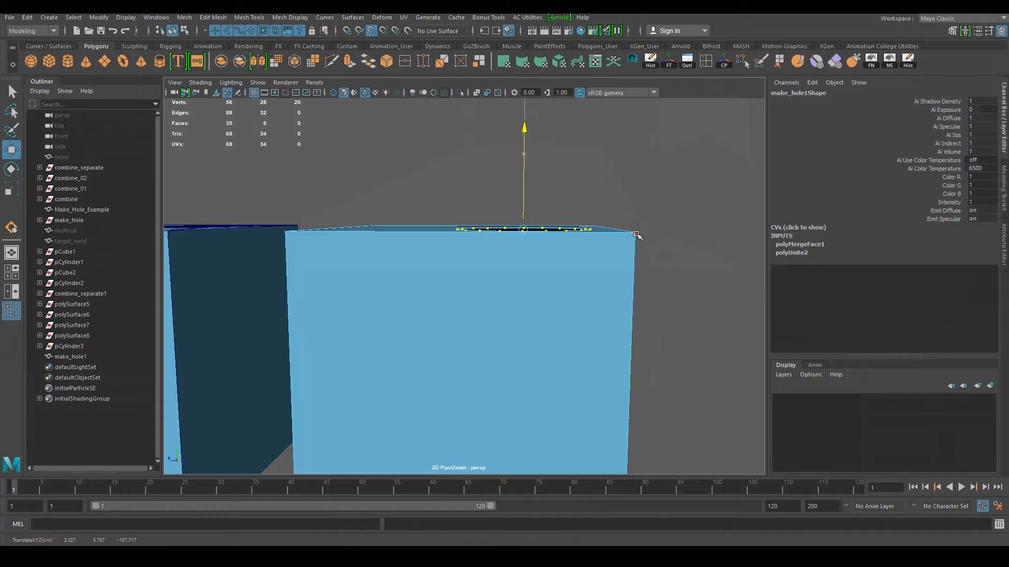
pyautogui.moveTo(658, 290)
pyautogui.keyDown('alt'); pyautogui.mouseDown()
pyautogui.moveTo(671, 313)
pyautogui.moveTo(684, 310)
pyautogui.moveTo(647, 298)
pyautogui.mouseUp(); pyautogui.keyUp('alt')
pyautogui.keyDown('alt'); pyautogui.moveTo(642, 337); pyautogui.dragTo(538, 179); pyautogui.keyUp('alt')
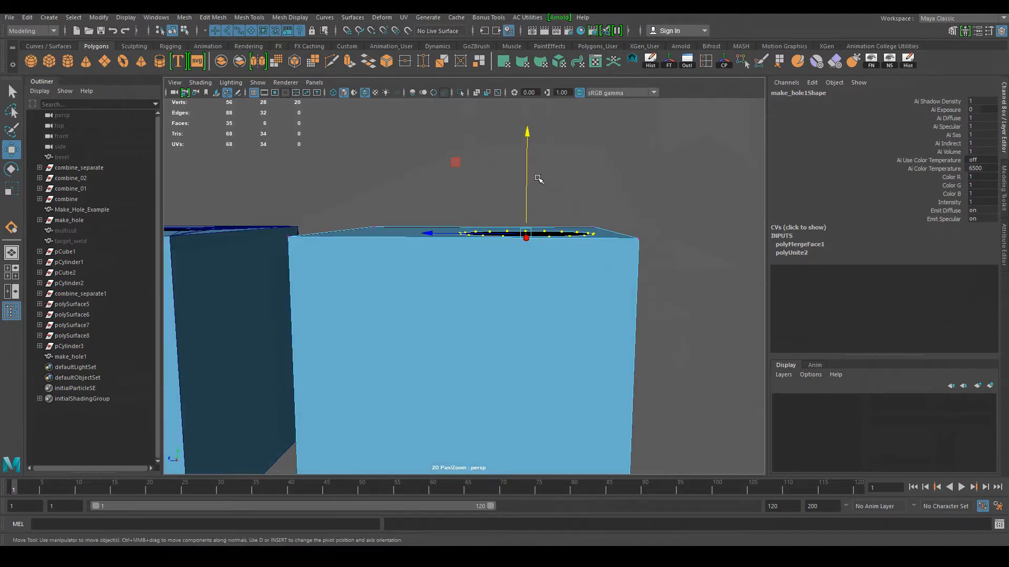
# Raise the rim vertices along Y again and examine how the top face bends around the hole
pyautogui.keyDown('alt'); pyautogui.moveTo(610, 206); pyautogui.dragTo(602, 207); pyautogui.keyUp('alt')
pyautogui.moveTo(487, 180); pyautogui.dragTo(492, 128)
pyautogui.click(604, 184)
pyautogui.keyDown('alt'); pyautogui.moveTo(433, 172); pyautogui.dragTo(463, 167); pyautogui.keyUp('alt')
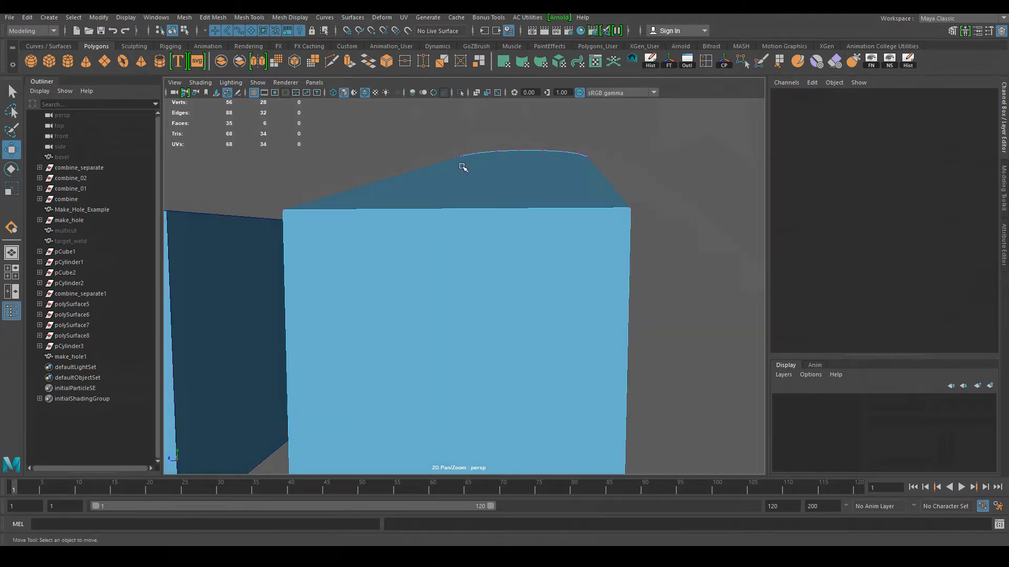
pyautogui.moveTo(432, 132); pyautogui.dragTo(649, 191)
pyautogui.keyDown('alt'); pyautogui.moveTo(649, 191); pyautogui.dragTo(634, 262); pyautogui.keyUp('alt')
pyautogui.click(633, 262)
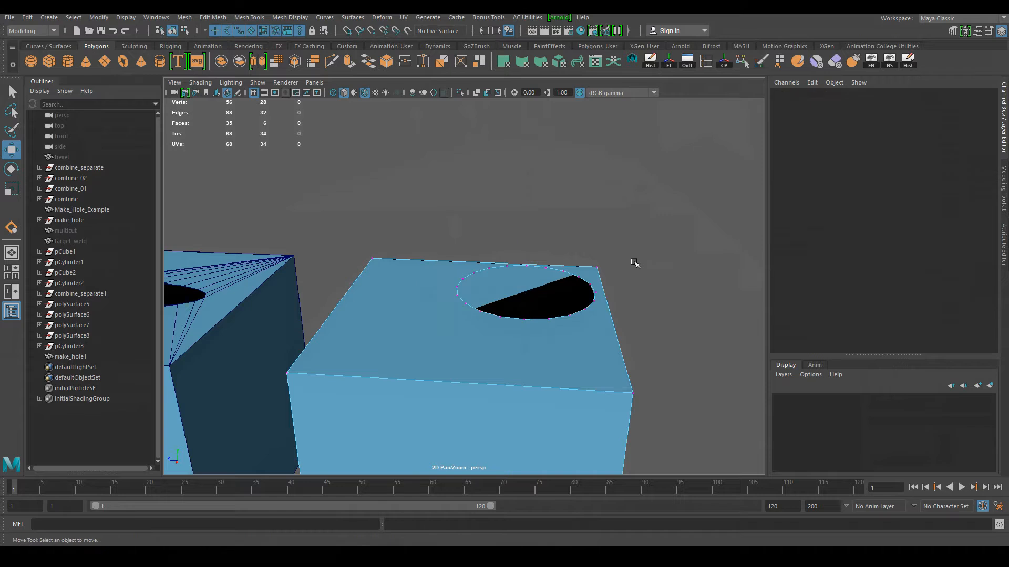
pyautogui.click(579, 276)
pyautogui.press('q')
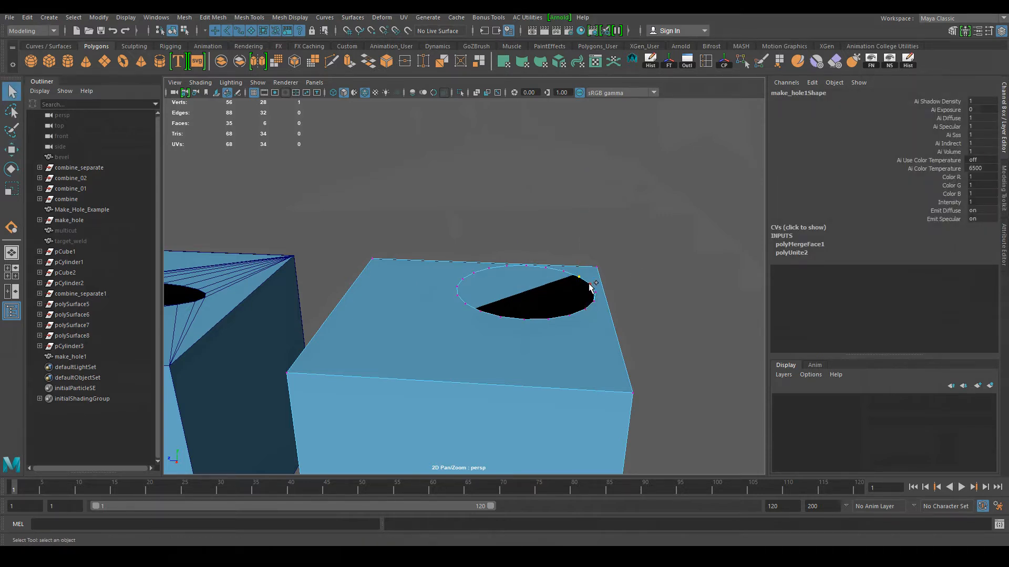
# With all rim vertices selected, snap them back along Y to the cube's top corner vertex at 5.757
pyautogui.keyDown('alt'); pyautogui.moveTo(615, 351); pyautogui.dragTo(608, 216); pyautogui.keyUp('alt')
pyautogui.press('w')
pyautogui.moveTo(524, 165); pyautogui.dragTo(521, 161)
pyautogui.keyDown('alt'); pyautogui.moveTo(645, 239); pyautogui.dragTo(645, 236); pyautogui.keyUp('alt')
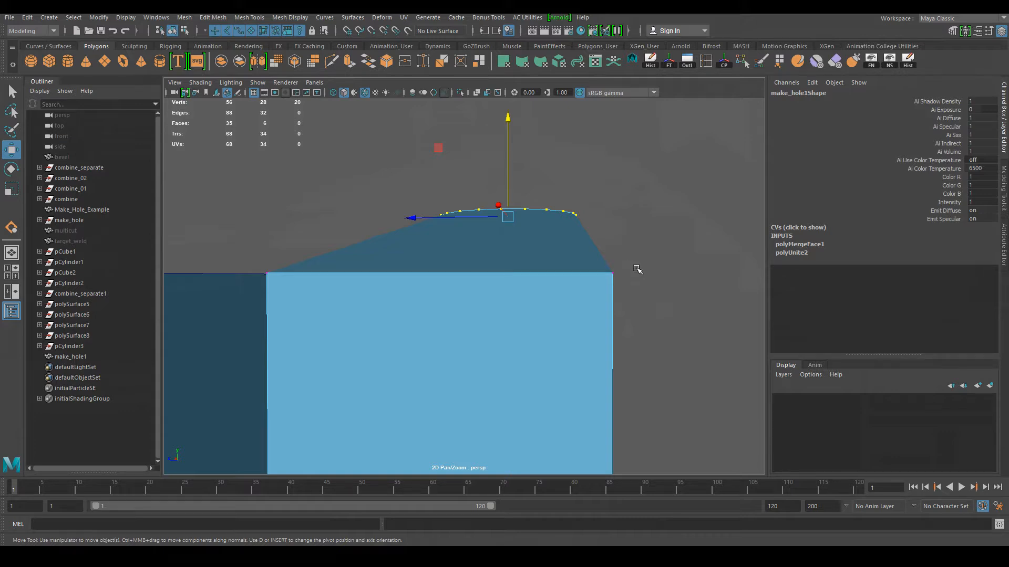
pyautogui.moveTo(612, 272); pyautogui.dragTo(611, 273, button='middle')
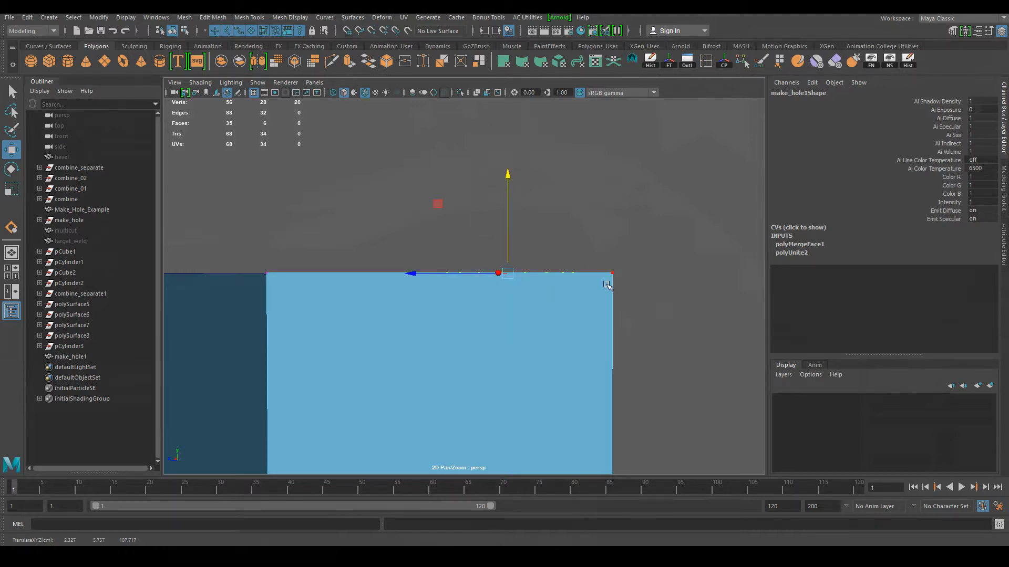
pyautogui.keyDown('alt'); pyautogui.moveTo(641, 296); pyautogui.dragTo(646, 310); pyautogui.keyUp('alt')
pyautogui.keyDown('alt'); pyautogui.moveTo(646, 310); pyautogui.dragTo(603, 256, button='middle'); pyautogui.keyUp('alt')
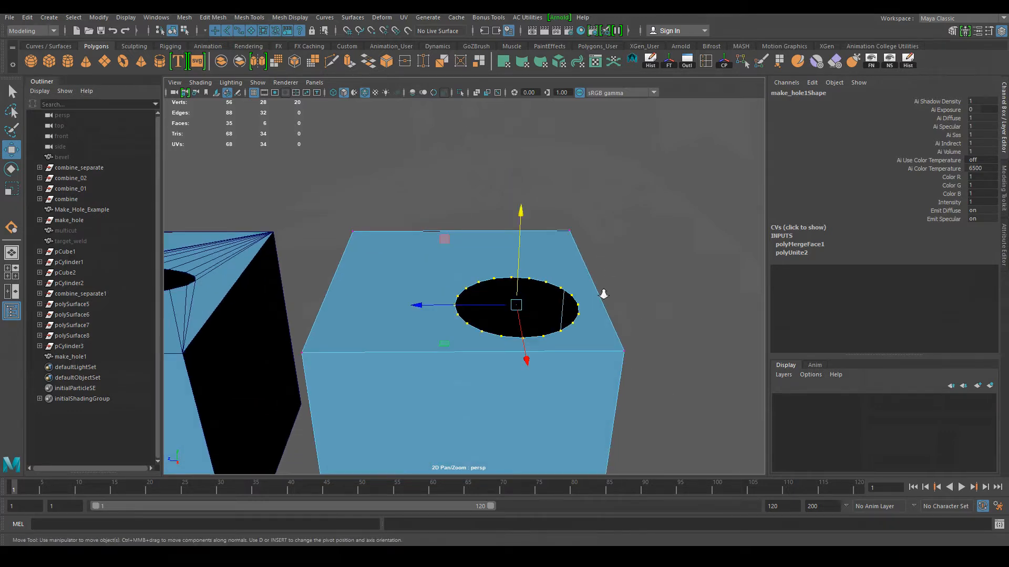
pyautogui.keyDown('alt'); pyautogui.moveTo(604, 294); pyautogui.dragTo(583, 289, button='right'); pyautogui.keyUp('alt')
pyautogui.keyDown('alt'); pyautogui.moveTo(583, 289); pyautogui.dragTo(694, 286); pyautogui.keyUp('alt')
pyautogui.keyDown('alt'); pyautogui.moveTo(693, 286); pyautogui.dragTo(579, 308, button='middle'); pyautogui.keyUp('alt')
# Return the holed cube to object mode and inspect the hole and its surrounding top face from several sides
pyautogui.press('q')
pyautogui.click(592, 370)
pyautogui.keyDown('alt'); pyautogui.moveTo(591, 370); pyautogui.dragTo(559, 396); pyautogui.keyUp('alt')
pyautogui.keyDown('alt'); pyautogui.moveTo(559, 396); pyautogui.dragTo(499, 338, button='middle'); pyautogui.keyUp('alt')
pyautogui.keyDown('alt'); pyautogui.moveTo(500, 338); pyautogui.dragTo(610, 408, button='right'); pyautogui.keyUp('alt')
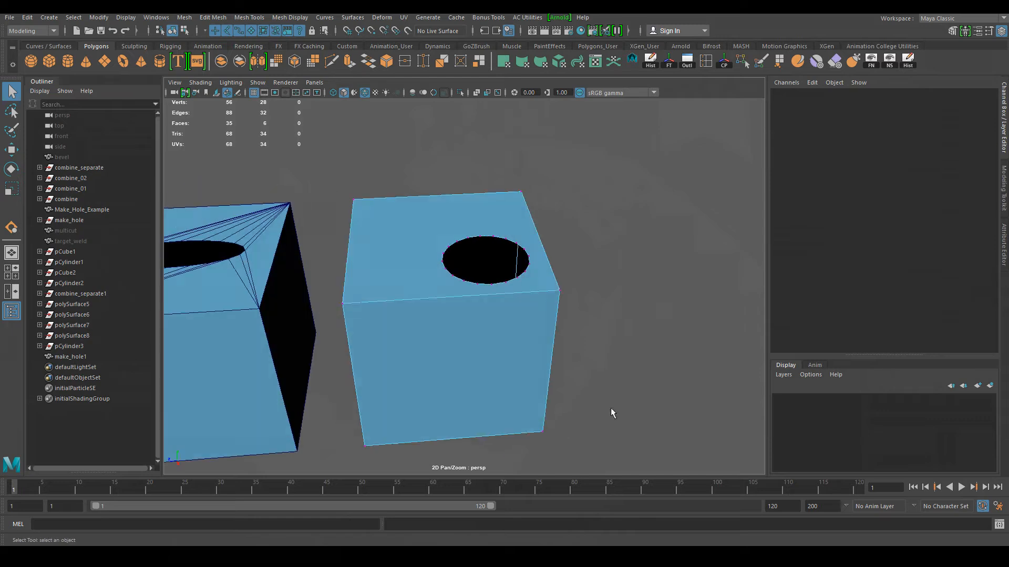
pyautogui.moveTo(519, 239); pyautogui.dragTo(555, 212, button='right')
pyautogui.keyDown('alt'); pyautogui.moveTo(605, 261); pyautogui.dragTo(516, 319); pyautogui.keyUp('alt')
pyautogui.keyDown('alt'); pyautogui.moveTo(462, 223); pyautogui.dragTo(443, 257); pyautogui.keyUp('alt')
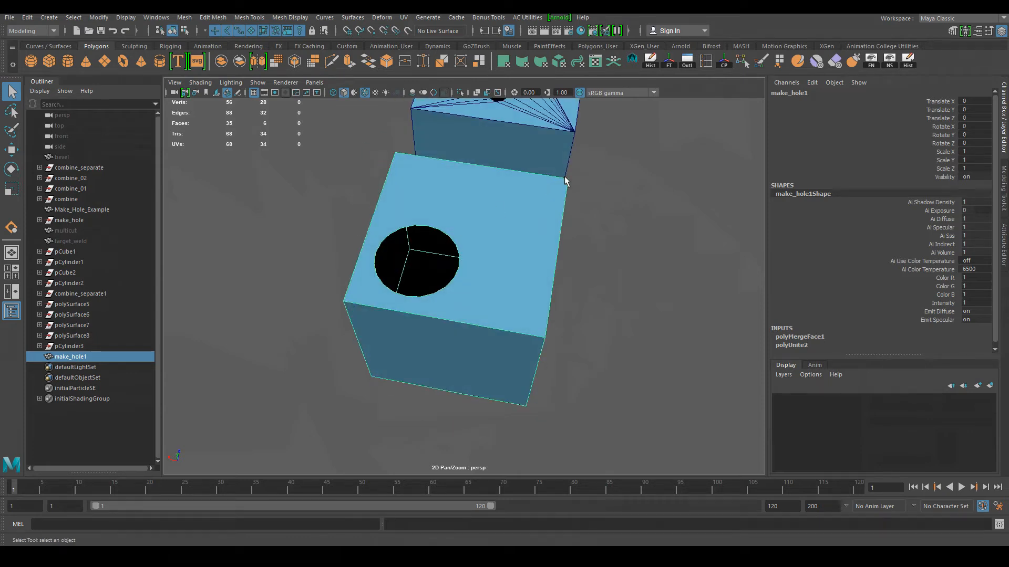
pyautogui.keyDown('alt'); pyautogui.moveTo(588, 190); pyautogui.dragTo(558, 342); pyautogui.keyUp('alt')
pyautogui.click(552, 342)
pyautogui.click(397, 301)
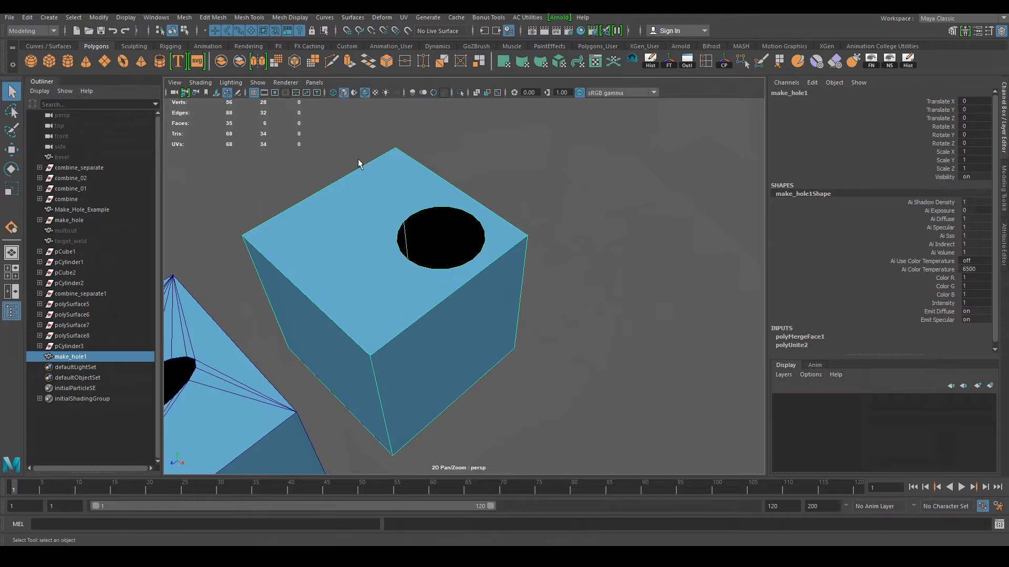
pyautogui.scroll(5, 473, 288)
pyautogui.keyDown('alt'); pyautogui.moveTo(436, 267); pyautogui.dragTo(448, 279, button='middle'); pyautogui.keyUp('alt')
pyautogui.scroll(-5, 368, 253)
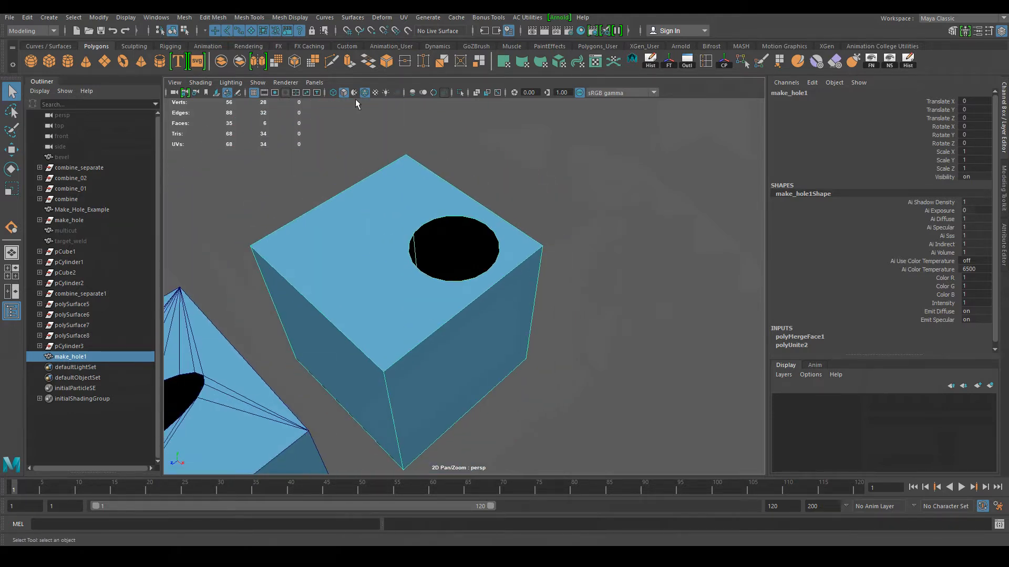
# Try a Multi-Cut edge from the hole's rim to the nearest corner of the cube's top face, and undo it
pyautogui.click(332, 61)
pyautogui.click(428, 284)
pyautogui.keyDown('alt'); pyautogui.moveTo(432, 300); pyautogui.dragTo(484, 330, button='right'); pyautogui.keyUp('alt')
pyautogui.keyDown('alt'); pyautogui.moveTo(484, 331); pyautogui.dragTo(498, 317, button='middle'); pyautogui.keyUp('alt')
pyautogui.keyDown('alt'); pyautogui.moveTo(484, 322); pyautogui.dragTo(503, 305, button='right'); pyautogui.keyUp('alt')
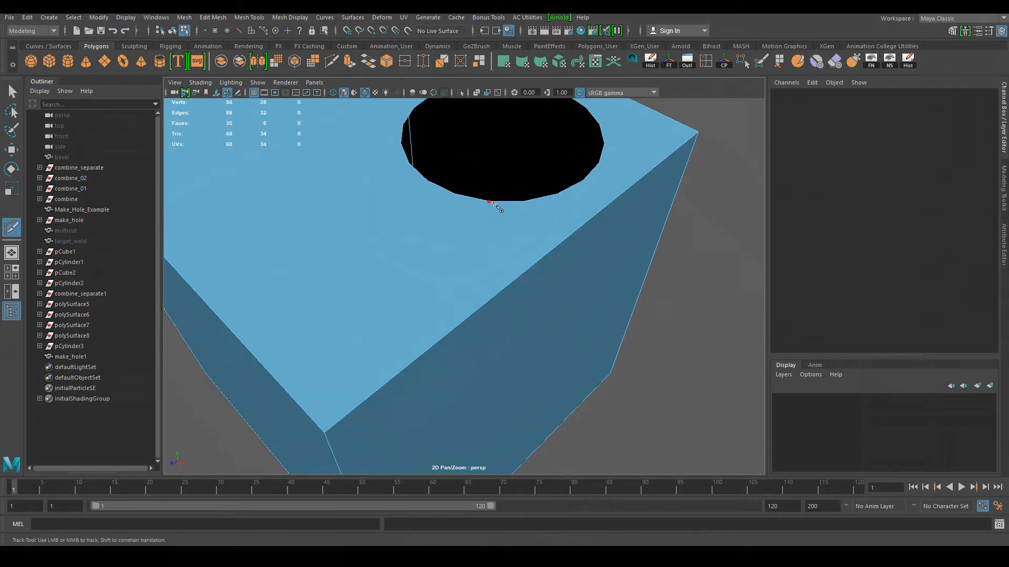
pyautogui.click(325, 433)
pyautogui.rightClick(338, 423)
pyautogui.keyDown('alt'); pyautogui.moveTo(462, 339); pyautogui.dragTo(441, 255, button='right'); pyautogui.keyUp('alt')
pyautogui.hotkey('ctrl', 'z')
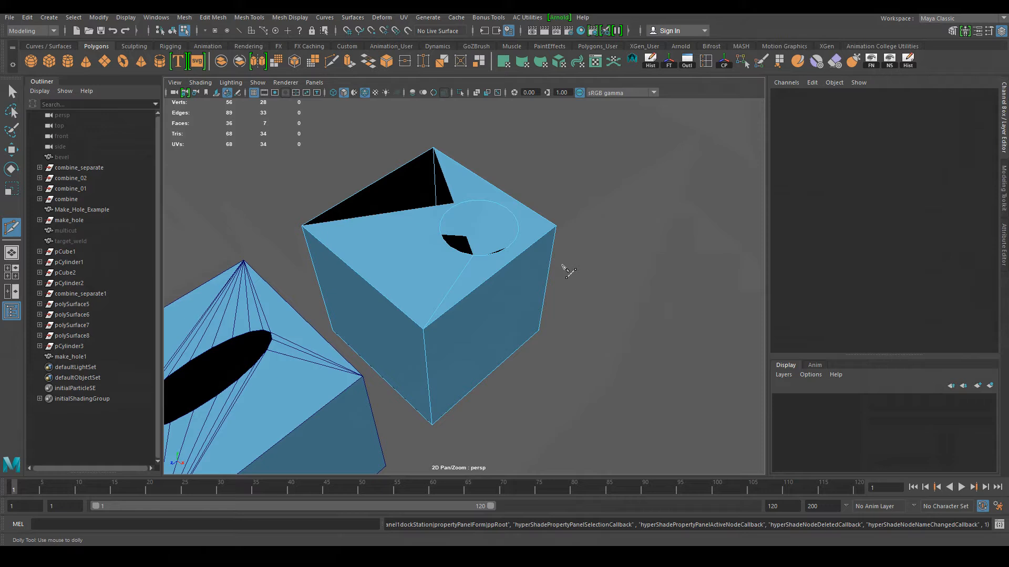
# Examine the cube's top face around the hole in face mode and return to object mode
pyautogui.press('q')
pyautogui.keyDown('alt'); pyautogui.moveTo(601, 292); pyautogui.dragTo(528, 315); pyautogui.keyUp('alt')
pyautogui.moveTo(427, 189); pyautogui.dragTo(428, 225, button='right')
pyautogui.click(597, 230)
pyautogui.click(459, 195)
pyautogui.keyDown('alt'); pyautogui.moveTo(603, 225); pyautogui.dragTo(499, 226); pyautogui.keyUp('alt')
pyautogui.click(614, 190)
pyautogui.keyDown('alt'); pyautogui.moveTo(621, 210); pyautogui.dragTo(530, 198); pyautogui.keyUp('alt')
pyautogui.click(530, 198)
pyautogui.keyDown('alt'); pyautogui.moveTo(451, 317); pyautogui.dragTo(533, 284); pyautogui.keyUp('alt')
pyautogui.moveTo(428, 246); pyautogui.dragTo(482, 231, button='right')
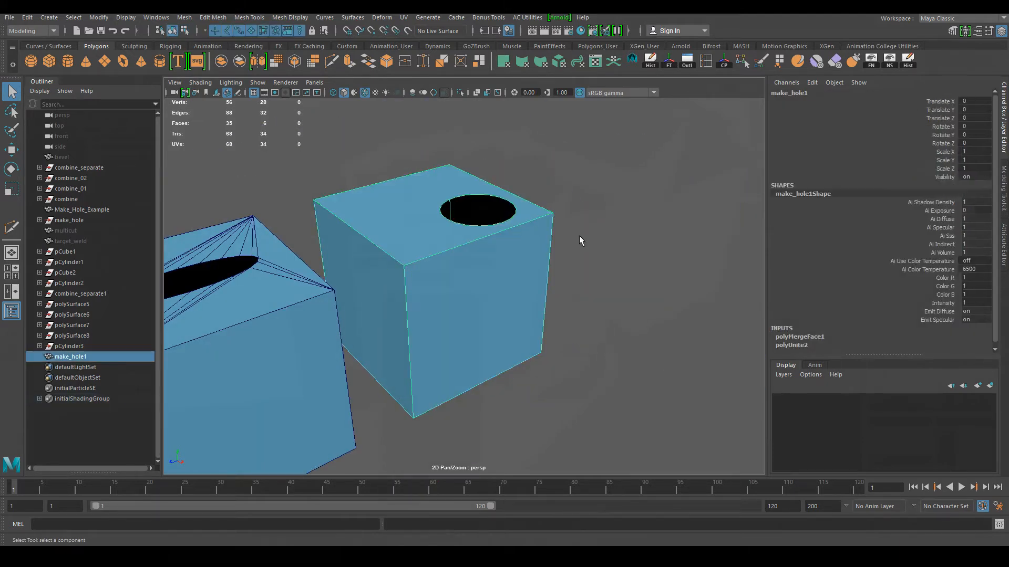
# Delete both holed cubes and unhide the multicut cube
pyautogui.keyDown('alt'); pyautogui.moveTo(609, 357); pyautogui.dragTo(430, 282, button='right'); pyautogui.keyUp('alt')
pyautogui.moveTo(349, 242); pyautogui.dragTo(421, 302)
pyautogui.press('Delete')
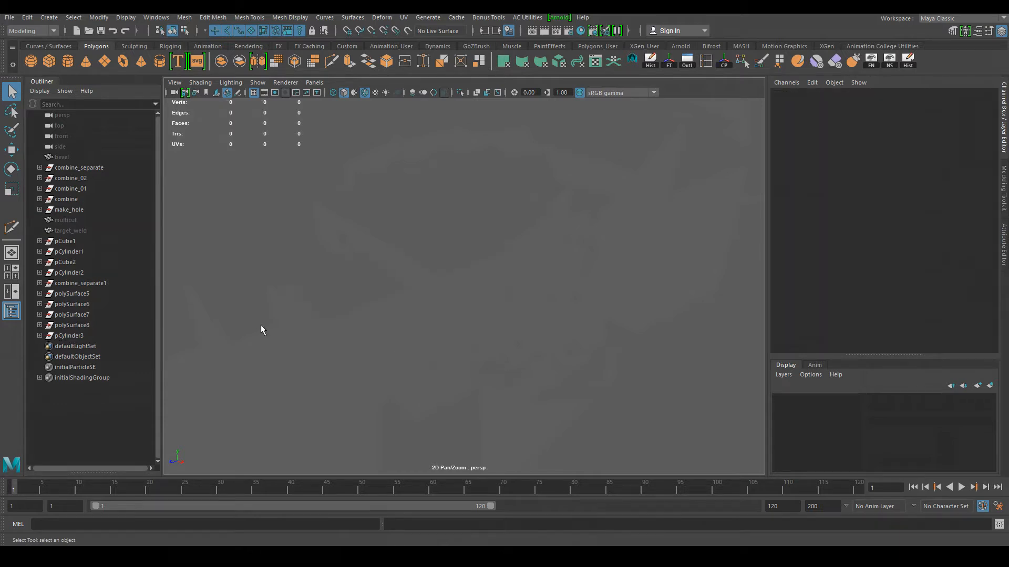
pyautogui.click(74, 221)
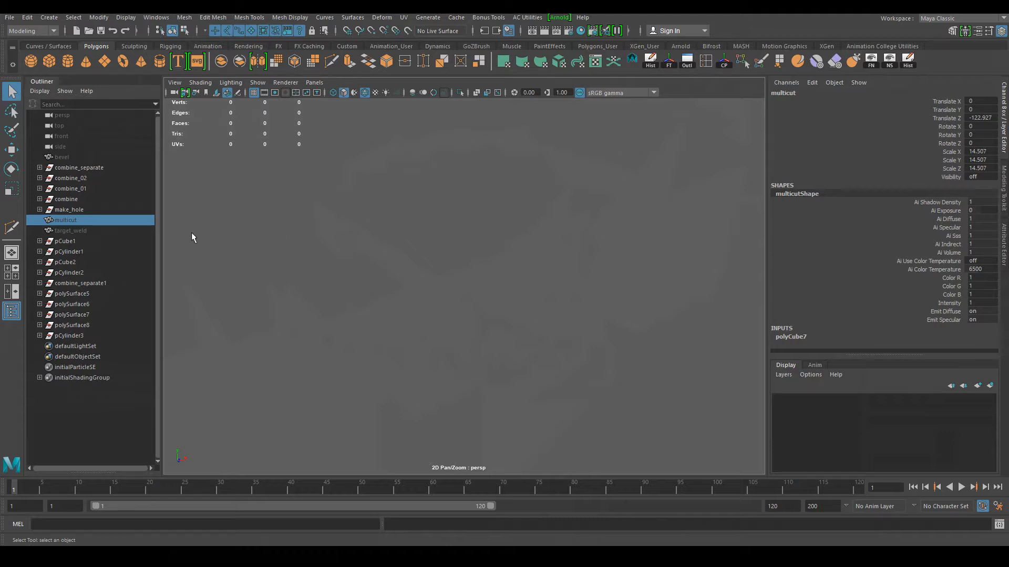
pyautogui.hotkey('shift', 'h')
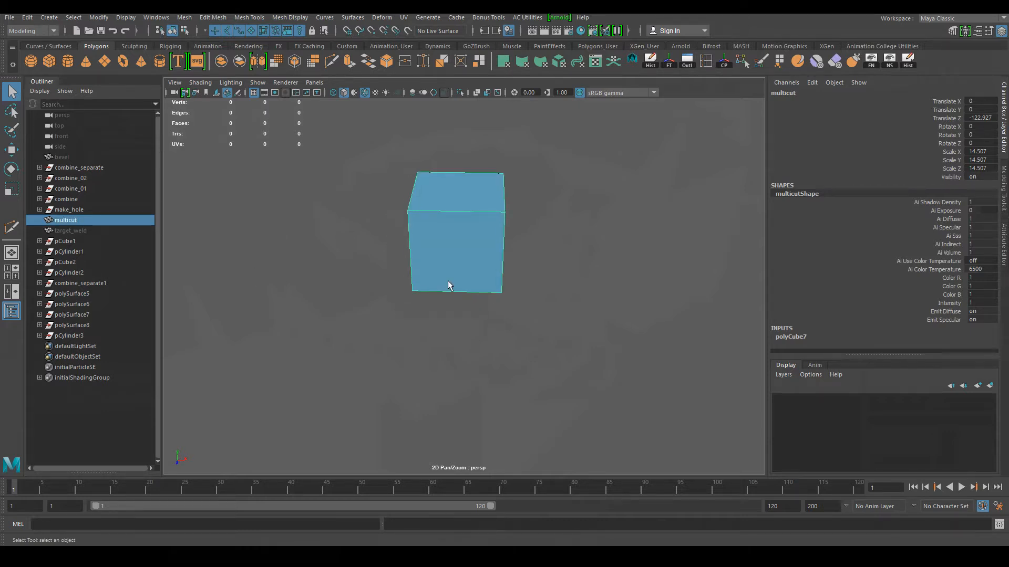
# Delete the multicut cube's construction history and freeze its transformations
pyautogui.click(653, 61)
pyautogui.keyDown('alt'); pyautogui.moveTo(541, 259); pyautogui.dragTo(553, 223); pyautogui.keyUp('alt')
pyautogui.keyDown('alt'); pyautogui.moveTo(549, 249); pyautogui.dragTo(558, 213, button='middle'); pyautogui.keyUp('alt')
pyautogui.keyDown('alt'); pyautogui.moveTo(502, 290); pyautogui.dragTo(549, 287, button='right'); pyautogui.keyUp('alt')
pyautogui.keyDown('alt'); pyautogui.moveTo(522, 266); pyautogui.dragTo(543, 255, button='middle'); pyautogui.keyUp('alt')
pyautogui.keyDown('alt'); pyautogui.moveTo(342, 109); pyautogui.dragTo(352, 112); pyautogui.keyUp('alt')
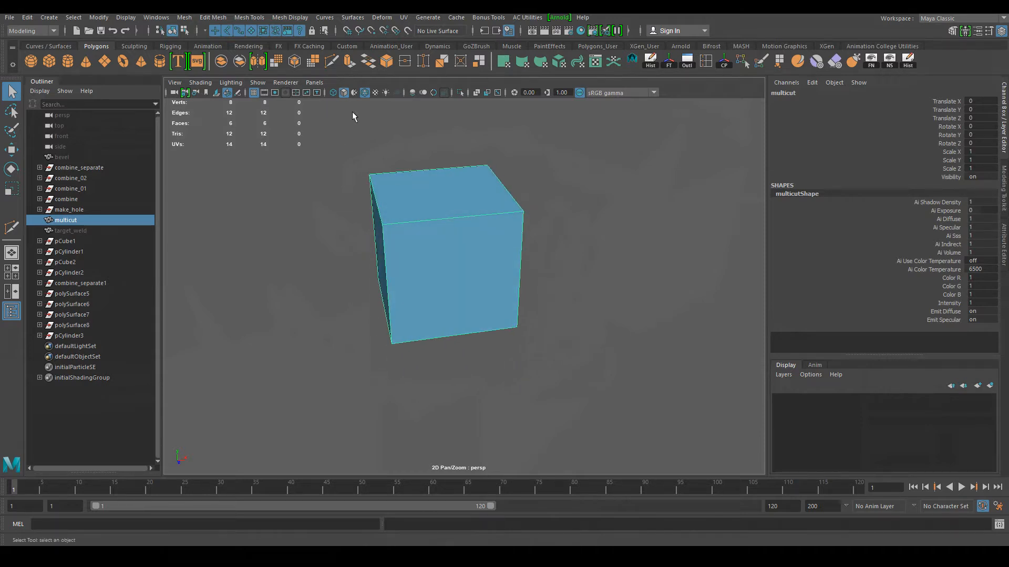
# Cut a diagonal edge across the cube's front face with Multi-Cut, from its lower-left corner to its upper-right corner
pyautogui.click(332, 61)
pyautogui.keyDown('alt'); pyautogui.moveTo(394, 299); pyautogui.dragTo(441, 300, button='right'); pyautogui.keyUp('alt')
pyautogui.keyDown('alt'); pyautogui.moveTo(441, 299); pyautogui.dragTo(478, 288); pyautogui.keyUp('alt')
pyautogui.keyDown('alt'); pyautogui.moveTo(478, 288); pyautogui.dragTo(446, 339, button='middle'); pyautogui.keyUp('alt')
pyautogui.keyDown('alt'); pyautogui.moveTo(446, 339); pyautogui.dragTo(449, 329); pyautogui.keyUp('alt')
pyautogui.click(404, 389)
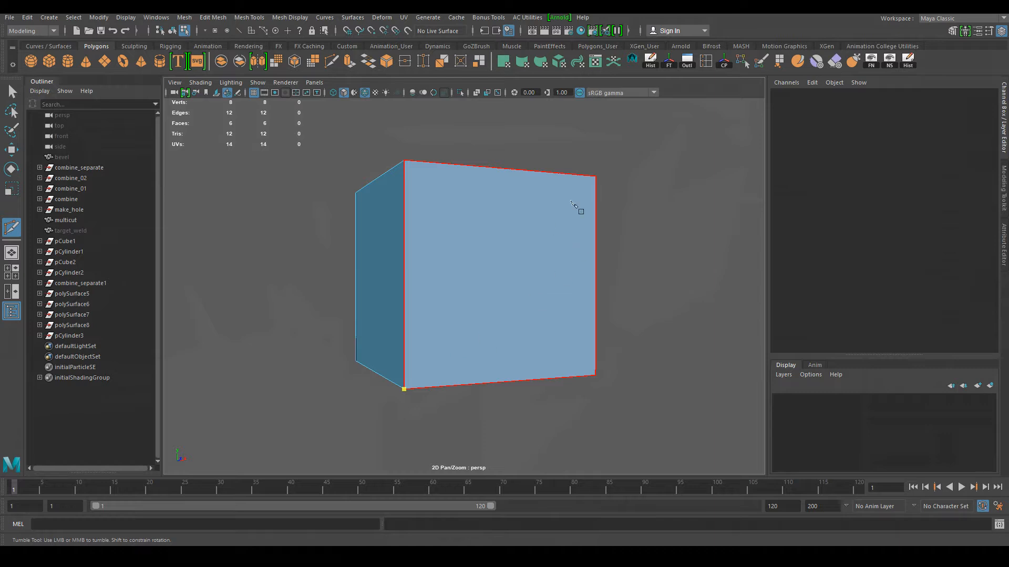
pyautogui.press('q')
pyautogui.keyDown('alt'); pyautogui.moveTo(601, 226); pyautogui.dragTo(409, 281); pyautogui.keyUp('alt')
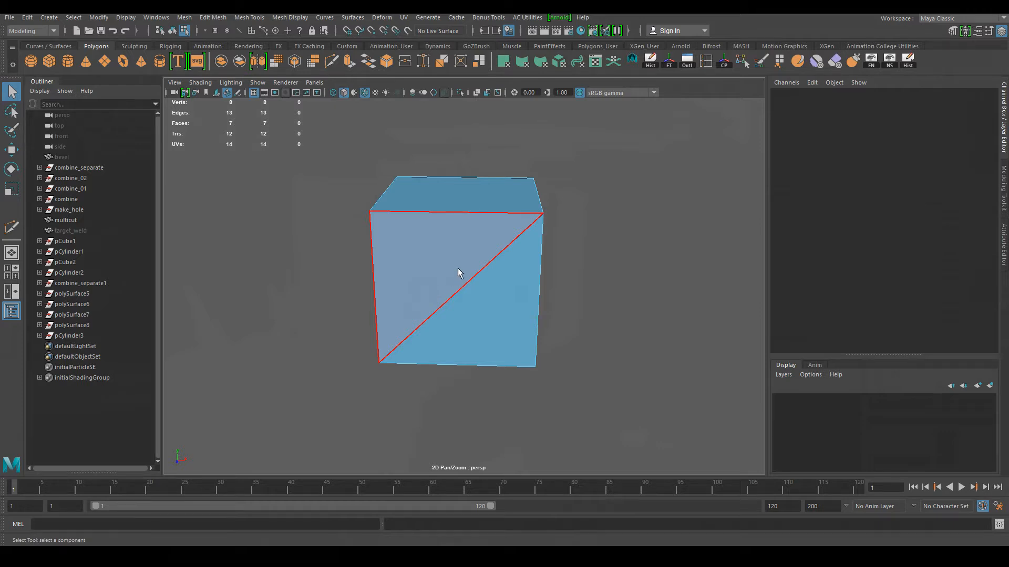
pyautogui.keyDown('alt'); pyautogui.moveTo(495, 300); pyautogui.dragTo(517, 293); pyautogui.keyUp('alt')
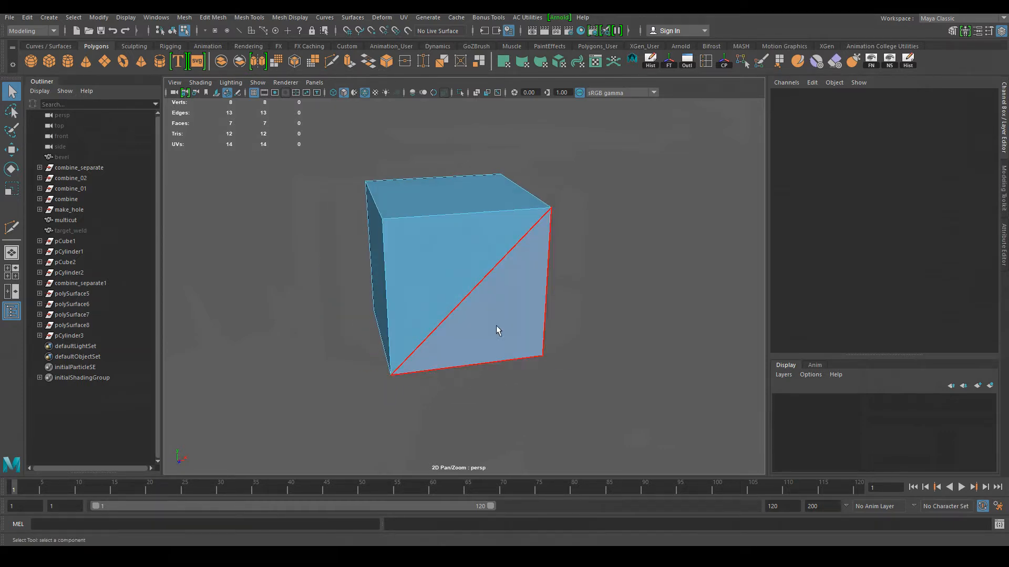
# Cut the opposite diagonal across the same front face with Multi-Cut, from its upper-left corner to its lower-right corner
pyautogui.hotkey('ctrl', 'shift', 'x')
pyautogui.click(382, 219)
pyautogui.click(542, 355)
pyautogui.press('q')
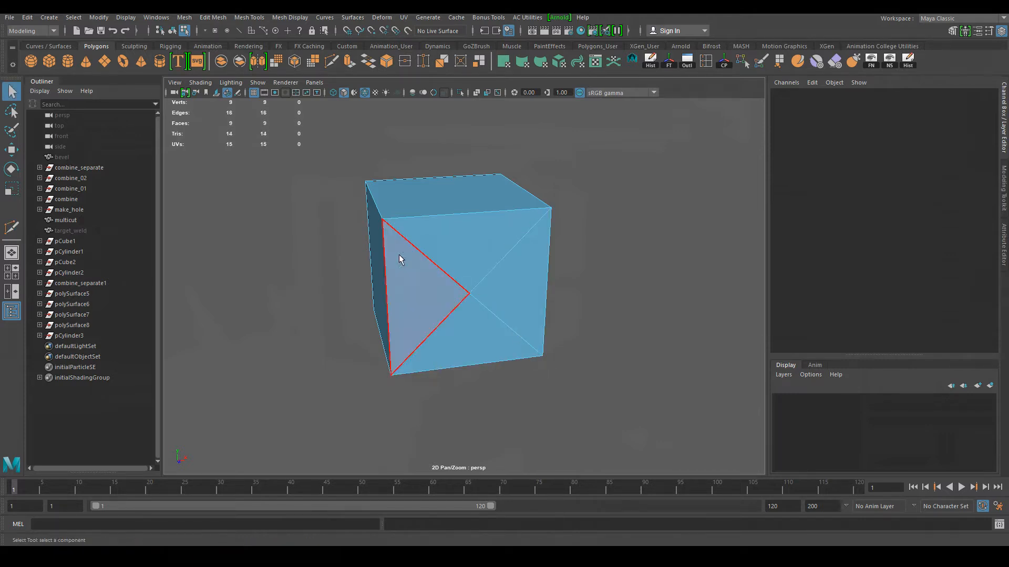
# Cut an inset rectangle into the front face with Multi-Cut, placing its corners on the two diagonals near the face's corners
pyautogui.hotkey('ctrl', 'shift', 'x')
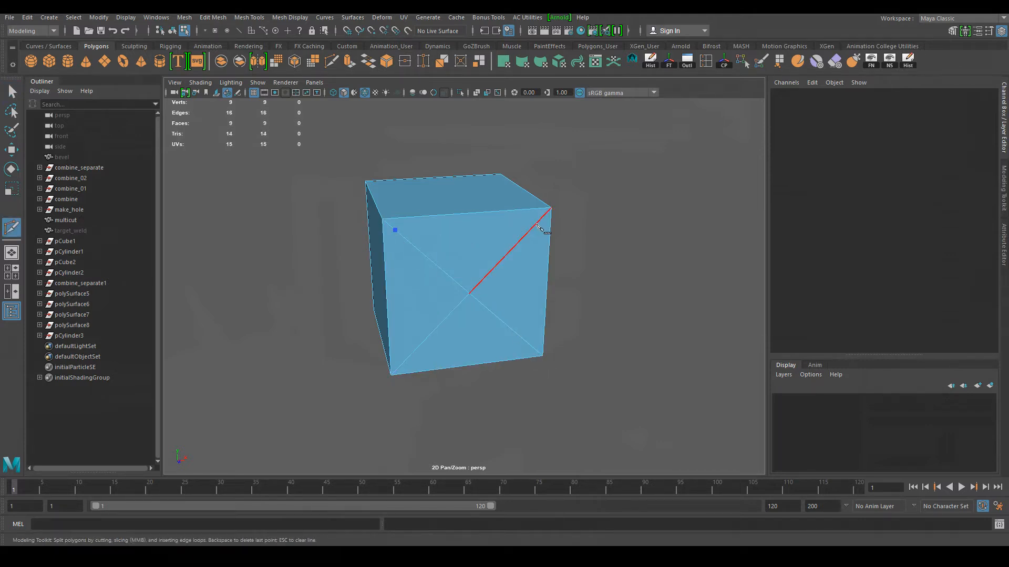
pyautogui.click(539, 220)
pyautogui.click(403, 363)
pyautogui.click(395, 230)
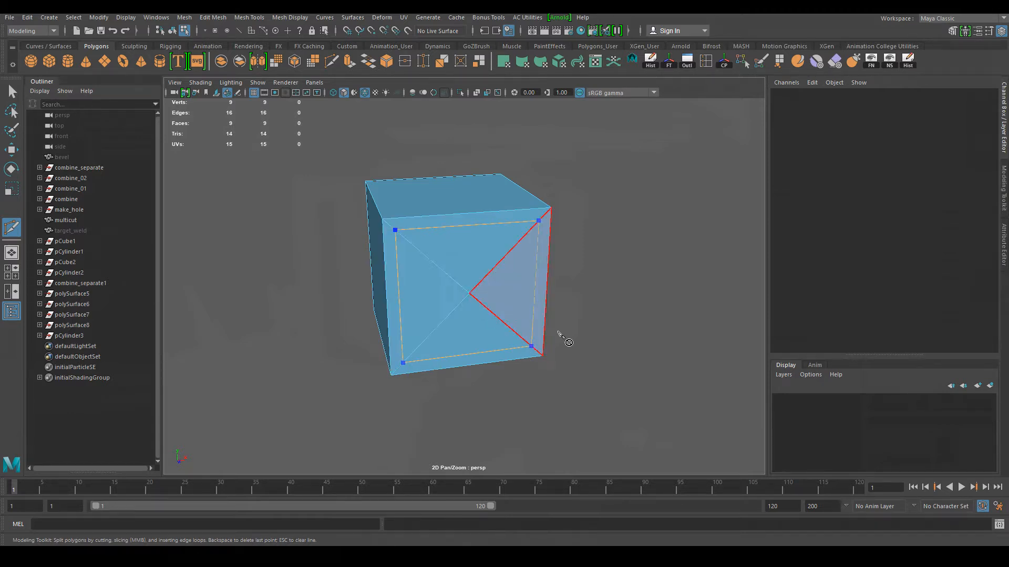
pyautogui.press('q')
# Delete the crossing diagonal edges inside the inset rectangle on the front face
pyautogui.keyDown('alt'); pyautogui.moveTo(491, 289); pyautogui.dragTo(458, 267); pyautogui.keyUp('alt')
pyautogui.moveTo(459, 266); pyautogui.dragTo(458, 231, button='right')
pyautogui.click(440, 281)
pyautogui.keyDown('shift'); pyautogui.click(476, 279); pyautogui.keyUp('shift')
pyautogui.keyDown('shift'); pyautogui.moveTo(478, 278); pyautogui.dragTo(431, 294, button='right'); pyautogui.keyUp('shift')
pyautogui.click(535, 423)
# Extrude the inset front face inward with Local Translate Z -1.304 and Offset 2, and return to object mode
pyautogui.keyDown('alt'); pyautogui.moveTo(583, 420); pyautogui.dragTo(612, 407); pyautogui.keyUp('alt')
pyautogui.moveTo(474, 301)
pyautogui.mouseDown(button='right')
pyautogui.moveTo(474, 286)
pyautogui.moveTo(476, 295)
pyautogui.mouseUp(button='right')
pyautogui.click(512, 344)
pyautogui.hotkey('ctrl', 'e')
pyautogui.moveTo(492, 342)
pyautogui.mouseDown()
pyautogui.moveTo(468, 294)
pyautogui.moveTo(495, 324)
pyautogui.mouseUp()
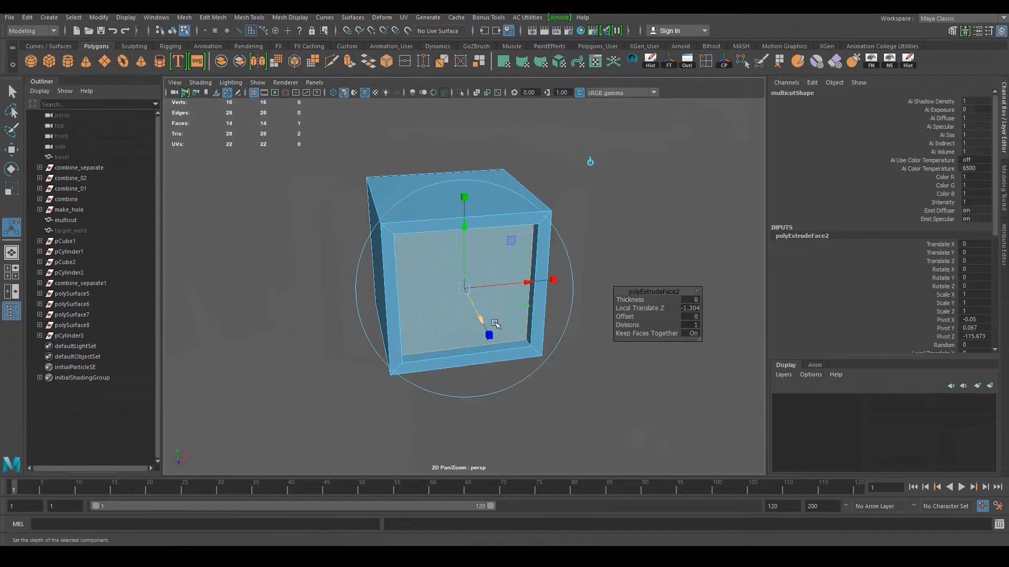
pyautogui.moveTo(632, 316); pyautogui.dragTo(642, 317)
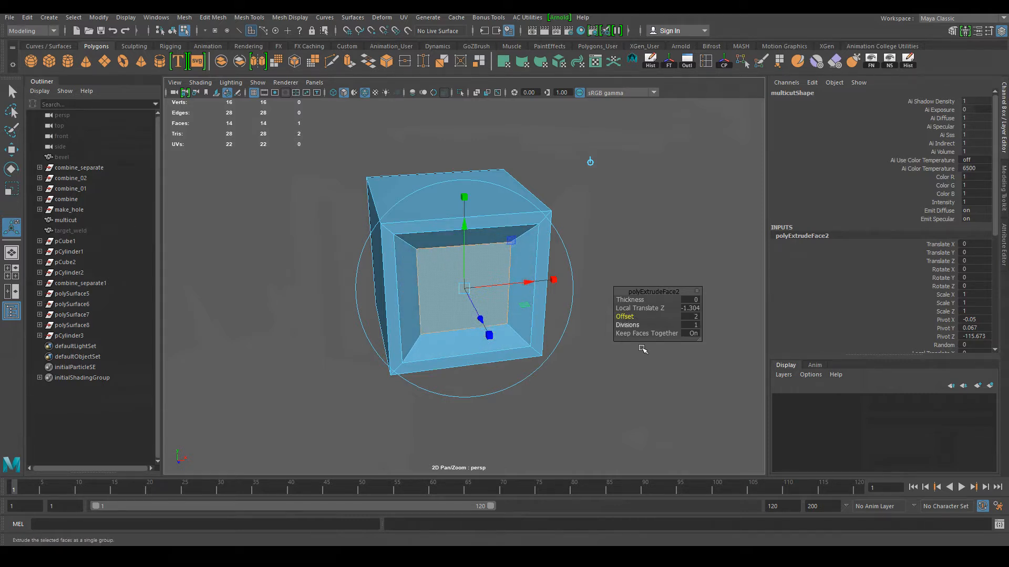
pyautogui.click(592, 376)
pyautogui.keyDown('alt'); pyautogui.moveTo(592, 376); pyautogui.dragTo(526, 218); pyautogui.keyUp('alt')
pyautogui.moveTo(525, 218); pyautogui.dragTo(569, 203, button='right')
pyautogui.press('q')
# Inset the cube's side face next to the recess by extruding it with an Offset of 1.5
pyautogui.keyDown('alt'); pyautogui.moveTo(630, 287); pyautogui.dragTo(530, 260); pyautogui.keyUp('alt')
pyautogui.moveTo(529, 260); pyautogui.dragTo(535, 297, button='right')
pyautogui.click(541, 328)
pyautogui.keyDown('alt'); pyautogui.moveTo(541, 338); pyautogui.dragTo(606, 376); pyautogui.keyUp('alt')
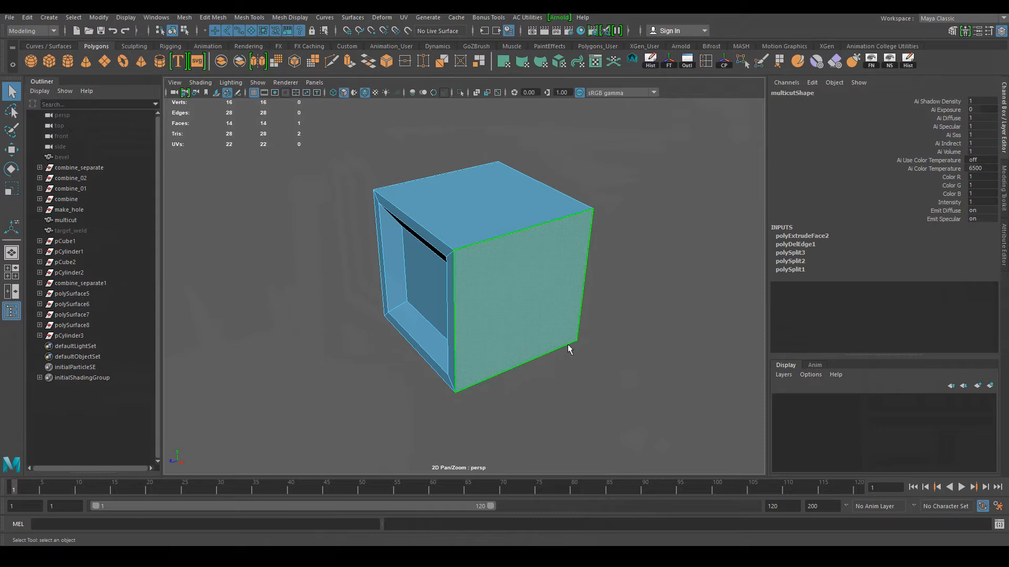
pyautogui.keyDown('alt'); pyautogui.moveTo(567, 344); pyautogui.dragTo(603, 357); pyautogui.keyUp('alt')
pyautogui.hotkey('ctrl', 'e')
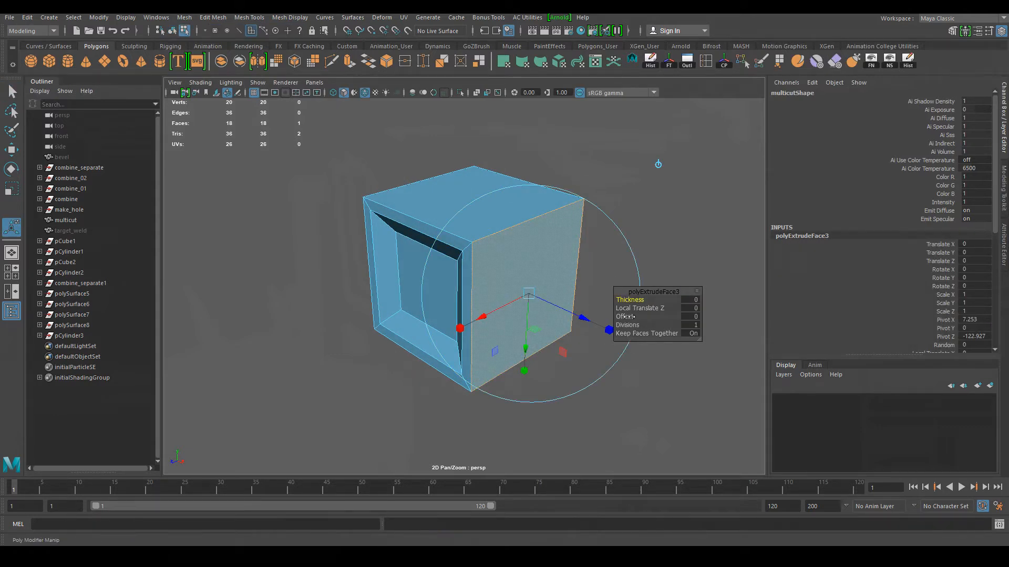
pyautogui.moveTo(628, 316)
pyautogui.mouseDown()
pyautogui.moveTo(651, 320)
pyautogui.moveTo(633, 317)
pyautogui.mouseUp()
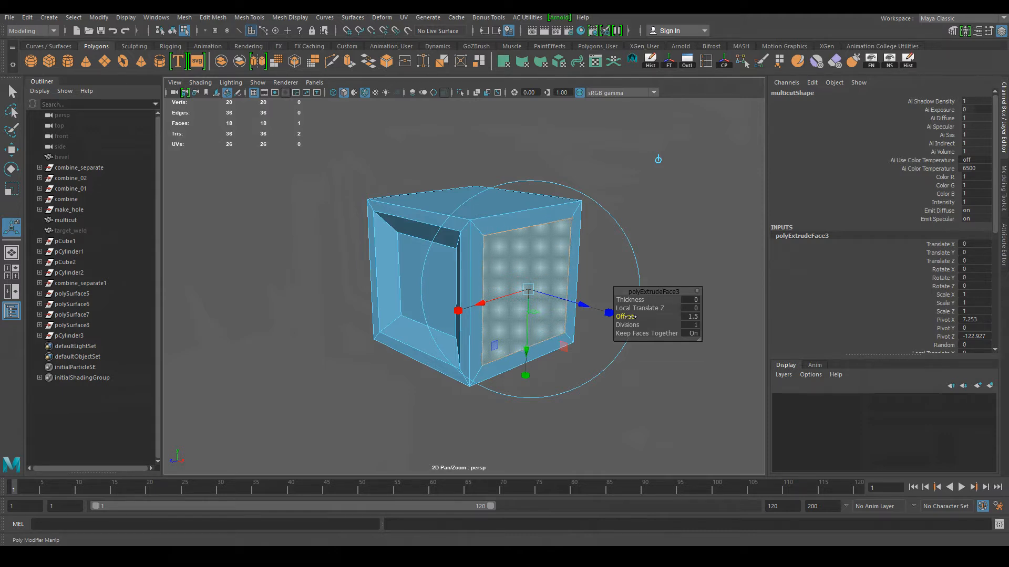
pyautogui.click(671, 270)
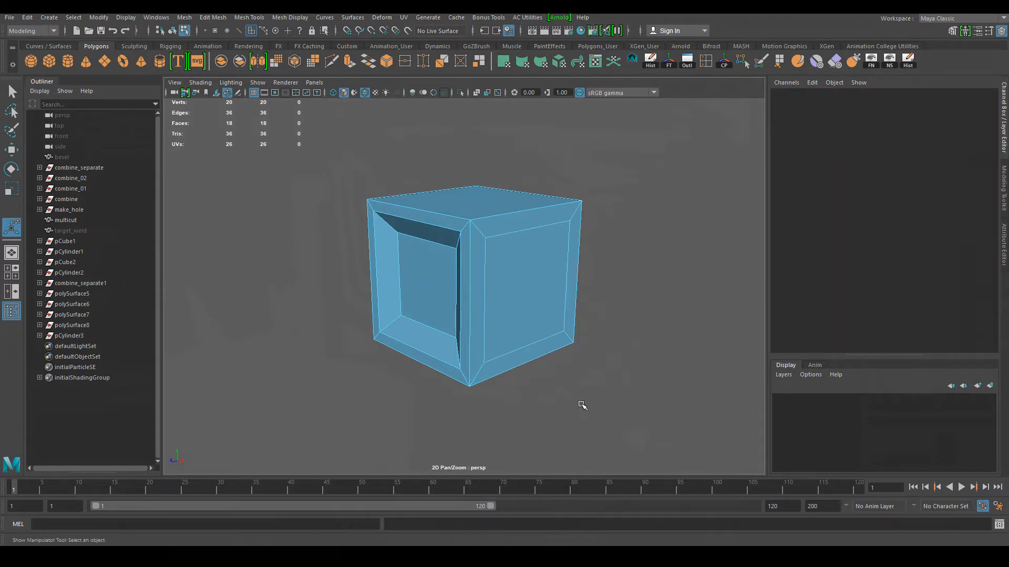
# Extrude the inset side face outward into a tapered raised block
pyautogui.click(531, 279)
pyautogui.press('w')
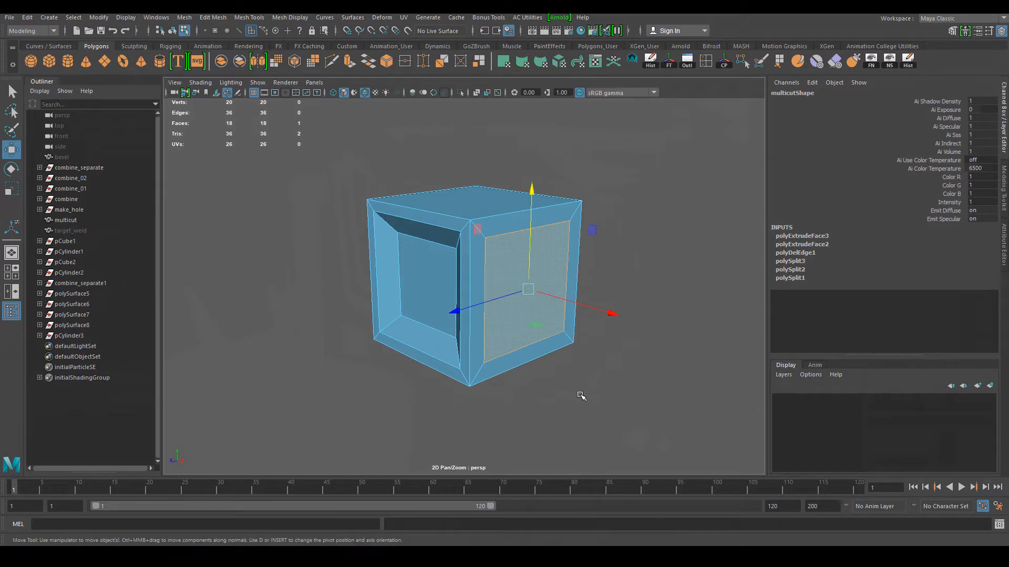
pyautogui.hotkey('ctrl', 'e')
pyautogui.moveTo(584, 317)
pyautogui.mouseDown()
pyautogui.moveTo(642, 318)
pyautogui.moveTo(585, 306)
pyautogui.moveTo(597, 309)
pyautogui.mouseUp()
pyautogui.click(605, 403)
# Return the cube to object mode and inspect its front recess and raised side block from several angles
pyautogui.keyDown('alt'); pyautogui.moveTo(606, 403); pyautogui.dragTo(651, 401); pyautogui.keyUp('alt')
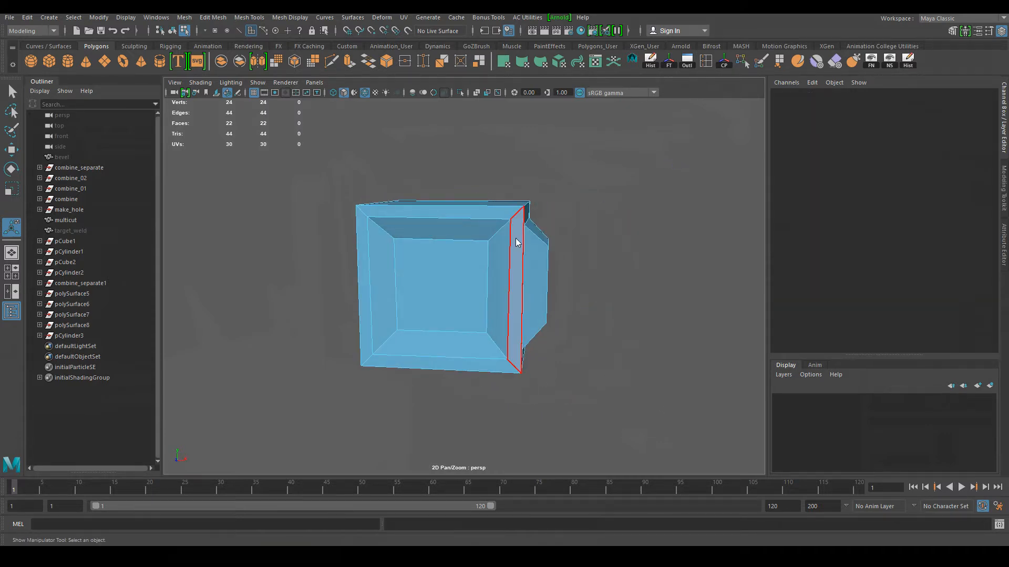
pyautogui.moveTo(516, 252); pyautogui.dragTo(560, 230, button='right')
pyautogui.keyDown('alt'); pyautogui.moveTo(633, 313); pyautogui.dragTo(588, 345); pyautogui.keyUp('alt')
pyautogui.click(582, 350)
pyautogui.keyDown('alt'); pyautogui.moveTo(563, 360); pyautogui.dragTo(637, 380, button='middle'); pyautogui.keyUp('alt')
pyautogui.keyDown('alt'); pyautogui.moveTo(637, 380); pyautogui.dragTo(669, 380); pyautogui.keyUp('alt')
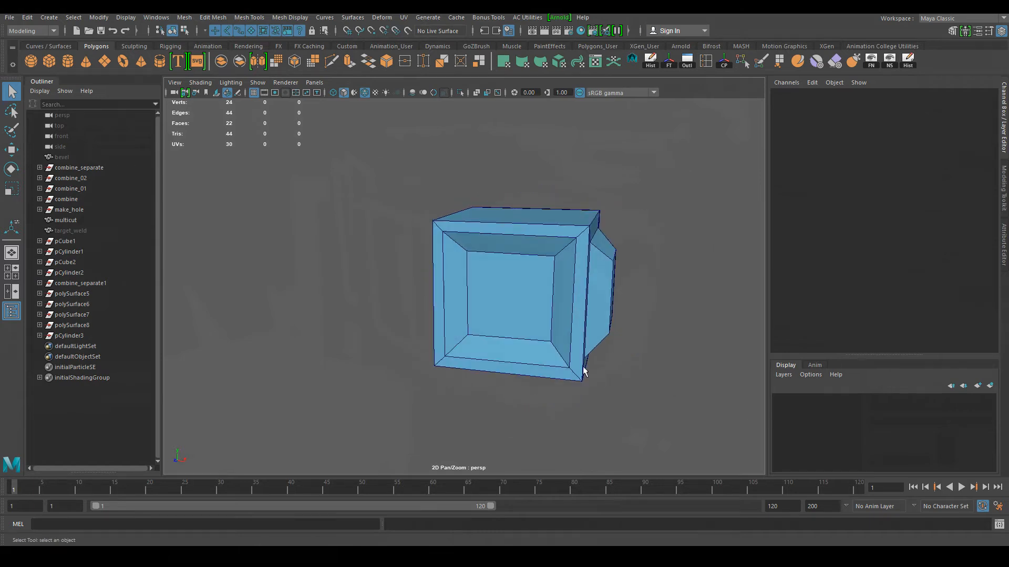
pyautogui.keyDown('alt'); pyautogui.moveTo(537, 293); pyautogui.dragTo(494, 266, button='middle'); pyautogui.keyUp('alt')
pyautogui.keyDown('alt'); pyautogui.moveTo(494, 271); pyautogui.dragTo(513, 313); pyautogui.keyUp('alt')
pyautogui.keyDown('alt'); pyautogui.moveTo(513, 313); pyautogui.dragTo(543, 258, button='middle'); pyautogui.keyUp('alt')
pyautogui.moveTo(543, 259)
pyautogui.keyDown('alt'); pyautogui.mouseDown()
pyautogui.moveTo(549, 309)
pyautogui.moveTo(544, 276)
pyautogui.mouseUp(); pyautogui.keyUp('alt')
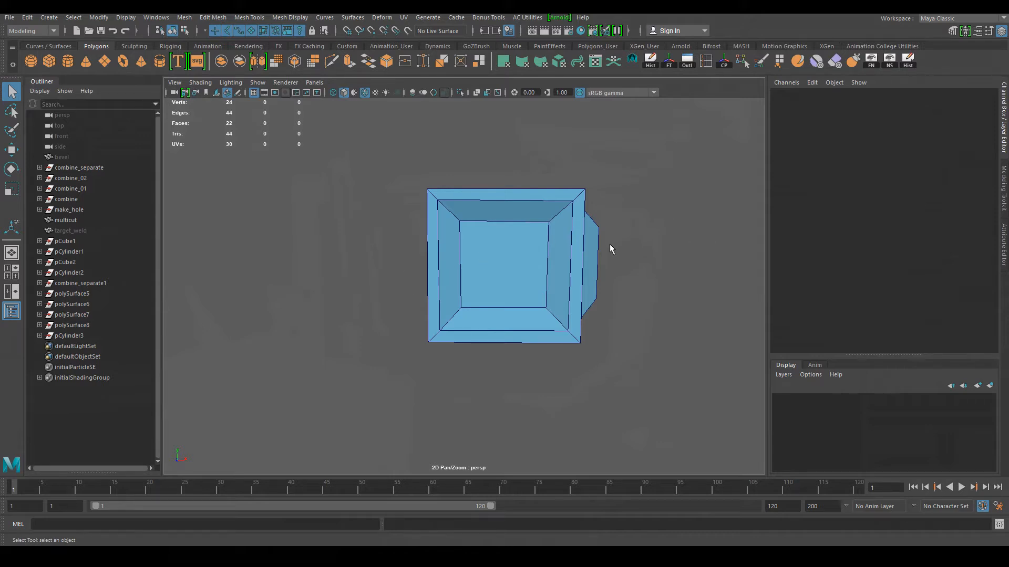
# Try a sloping Multi-Cut slice through the whole cube, across the front recess and the raised side block
pyautogui.keyDown('alt'); pyautogui.moveTo(664, 267); pyautogui.dragTo(569, 239); pyautogui.keyUp('alt')
pyautogui.click(508, 250)
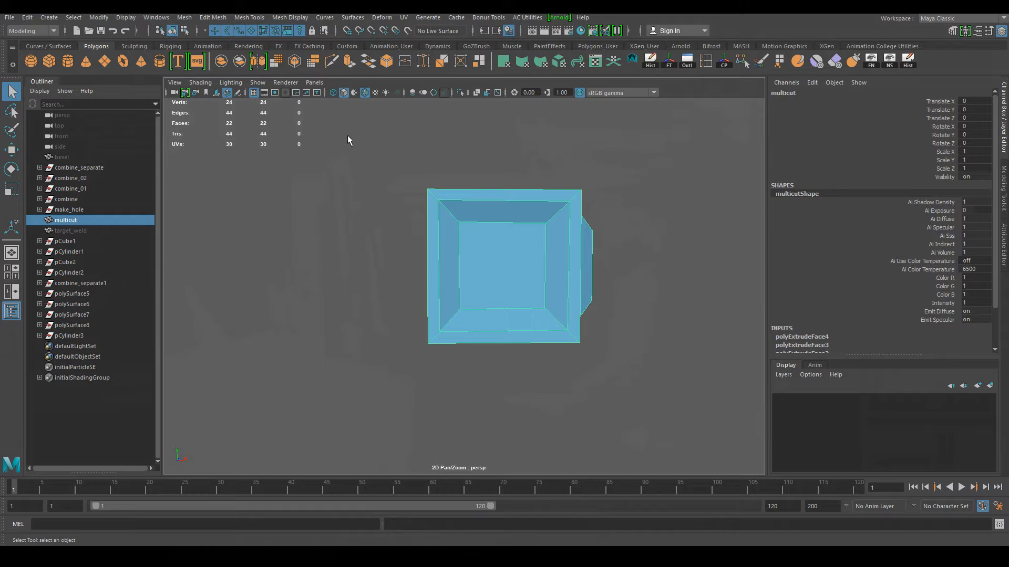
pyautogui.keyDown('alt'); pyautogui.moveTo(426, 221); pyautogui.dragTo(526, 198); pyautogui.keyUp('alt')
pyautogui.hotkey('ctrl', 'shift', 'x')
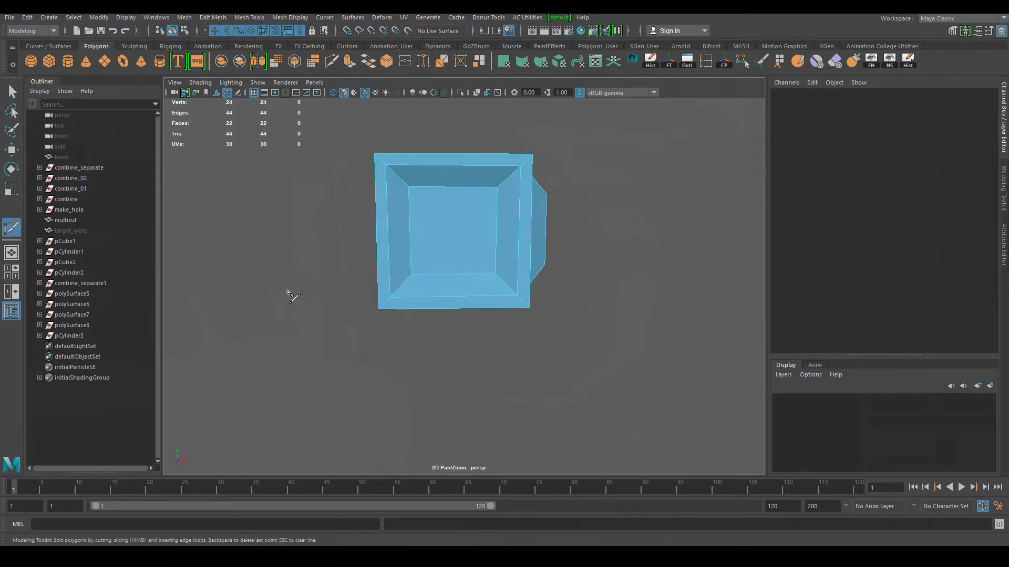
pyautogui.click(611, 205)
pyautogui.press('Return')
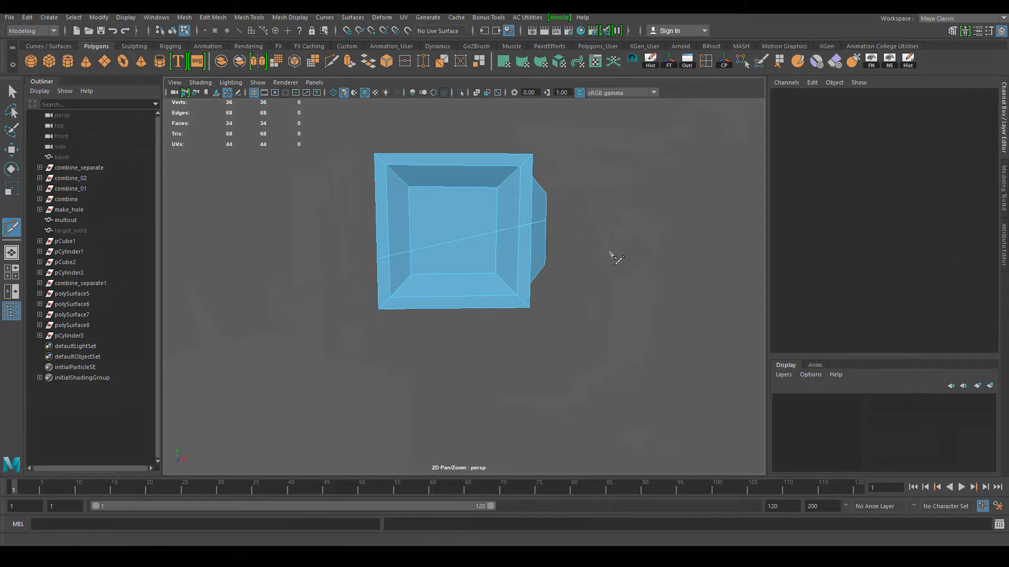
# Examine in face mode how the slice runs across the recess and around the raised block
pyautogui.keyDown('alt'); pyautogui.moveTo(587, 357); pyautogui.dragTo(576, 375); pyautogui.keyUp('alt')
pyautogui.keyDown('alt'); pyautogui.moveTo(271, 314); pyautogui.dragTo(577, 266); pyautogui.keyUp('alt')
pyautogui.press('q')
pyautogui.keyDown('alt'); pyautogui.moveTo(613, 304); pyautogui.dragTo(514, 277); pyautogui.keyUp('alt')
pyautogui.keyDown('alt'); pyautogui.moveTo(502, 240); pyautogui.dragTo(475, 284); pyautogui.keyUp('alt')
pyautogui.keyDown('alt'); pyautogui.moveTo(499, 247); pyautogui.dragTo(598, 285); pyautogui.keyUp('alt')
pyautogui.moveTo(490, 191); pyautogui.dragTo(508, 230, button='right')
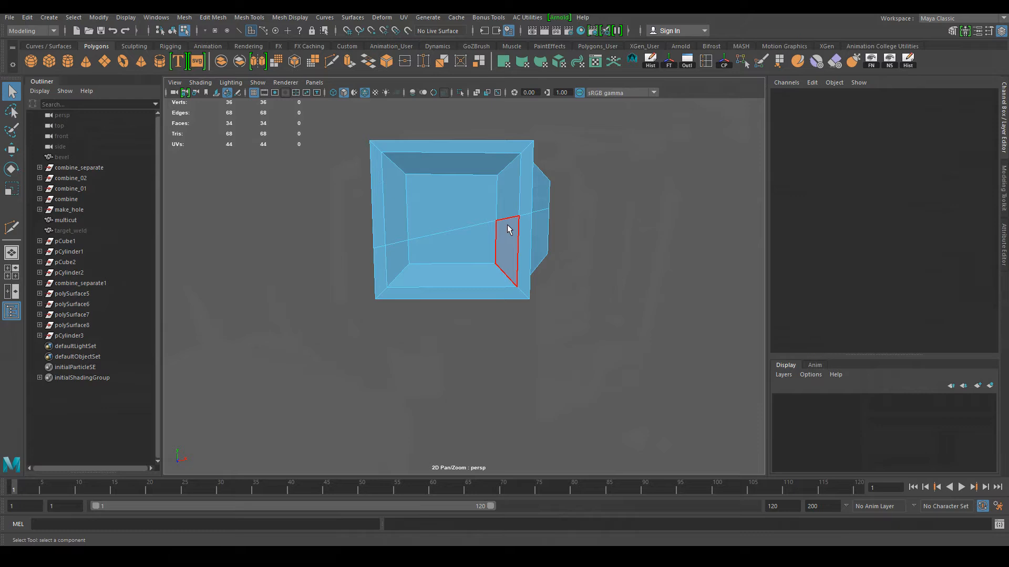
pyautogui.keyDown('alt'); pyautogui.moveTo(495, 349); pyautogui.dragTo(446, 271); pyautogui.keyUp('alt')
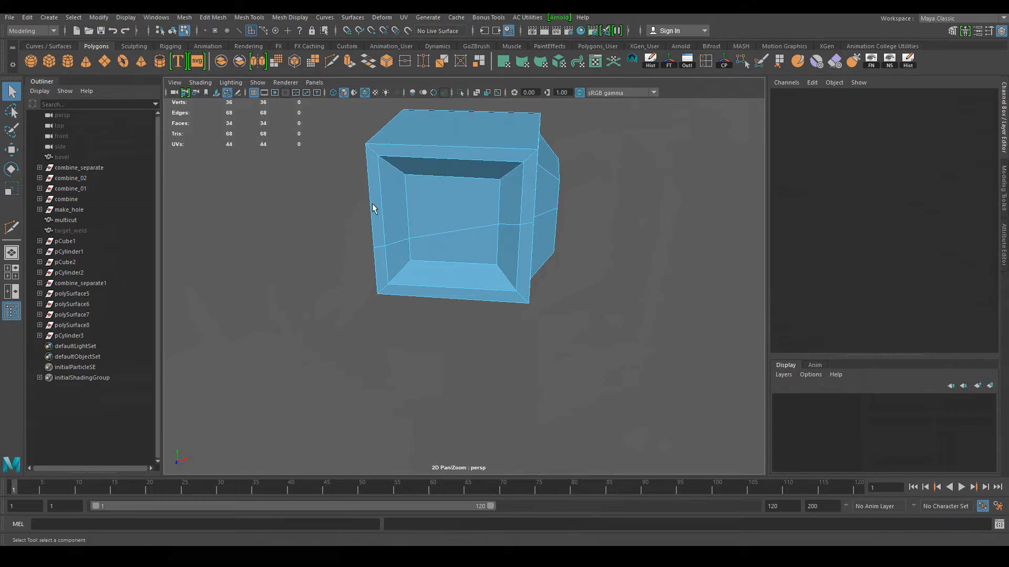
# Undo the whole-cube slice, and slice only the recess floor, its adjoining side wall and the rim face beside it with Multi-Cut
pyautogui.keyDown('alt'); pyautogui.moveTo(475, 348); pyautogui.dragTo(513, 289); pyautogui.keyUp('alt')
pyautogui.click(472, 256)
pyautogui.keyDown('shift'); pyautogui.click(500, 228); pyautogui.keyUp('shift')
pyautogui.keyDown('shift'); pyautogui.moveTo(517, 222); pyautogui.dragTo(529, 229); pyautogui.keyUp('shift')
pyautogui.keyDown('alt'); pyautogui.moveTo(527, 315); pyautogui.dragTo(501, 344); pyautogui.keyUp('alt')
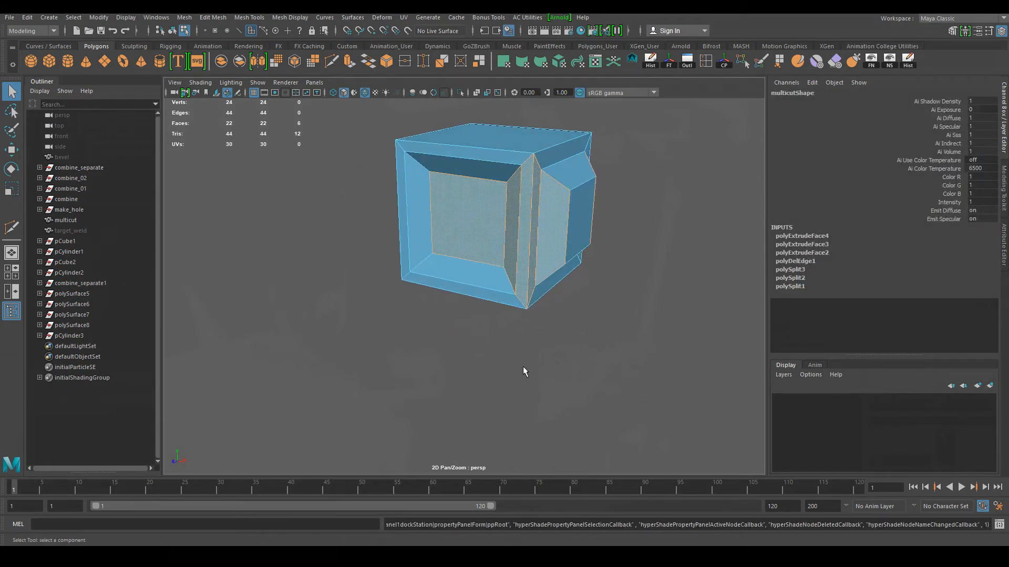
pyautogui.hotkey('ctrl', 'z')
pyautogui.keyDown('shift'); pyautogui.click(525, 264); pyautogui.keyUp('shift')
pyautogui.keyDown('alt'); pyautogui.moveTo(551, 367); pyautogui.dragTo(622, 345); pyautogui.keyUp('alt')
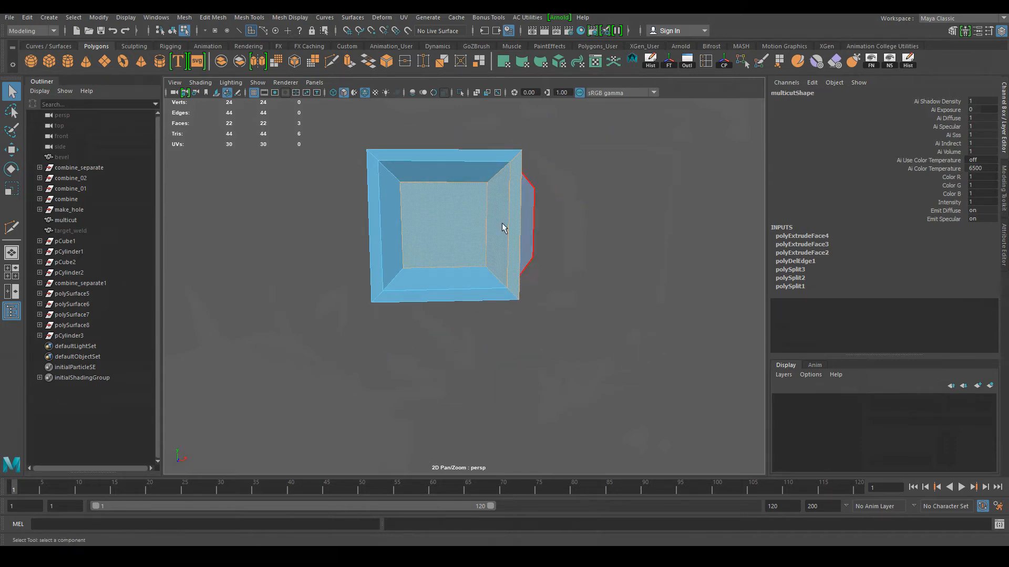
pyautogui.click(332, 61)
pyautogui.moveTo(336, 260); pyautogui.dragTo(625, 207)
pyautogui.keyDown('alt'); pyautogui.moveTo(381, 204); pyautogui.dragTo(434, 243); pyautogui.keyUp('alt')
pyautogui.keyDown('alt'); pyautogui.moveTo(494, 271); pyautogui.dragTo(531, 303); pyautogui.keyUp('alt')
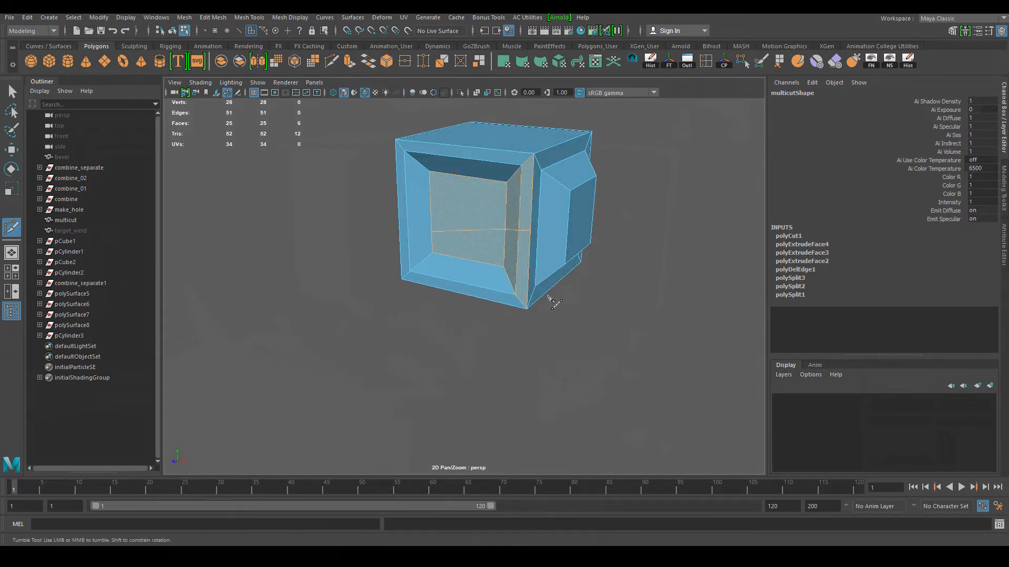
pyautogui.press('q')
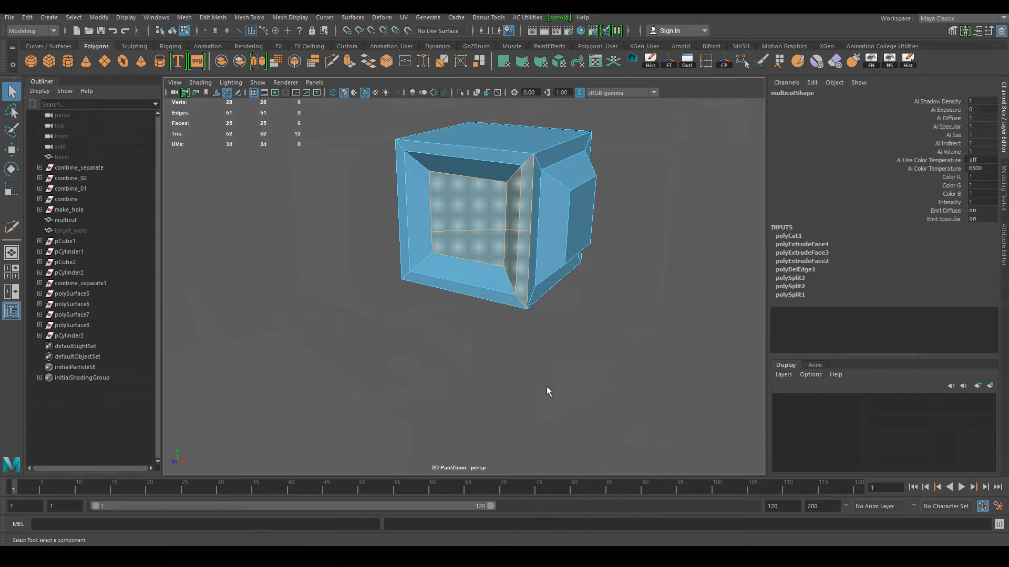
# Return the cube to object mode and undo the slice through the selected faces
pyautogui.click(546, 387)
pyautogui.moveTo(536, 195); pyautogui.dragTo(585, 183, button='right')
pyautogui.click(648, 236)
pyautogui.keyDown('alt'); pyautogui.moveTo(576, 357); pyautogui.dragTo(599, 331); pyautogui.keyUp('alt')
pyautogui.hotkey('ctrl', 'z')
pyautogui.hotkey('ctrl', 'z')
pyautogui.hotkey('ctrl', 'z')
pyautogui.hotkey('ctrl', 'z')
pyautogui.hotkey('ctrl', 'z')
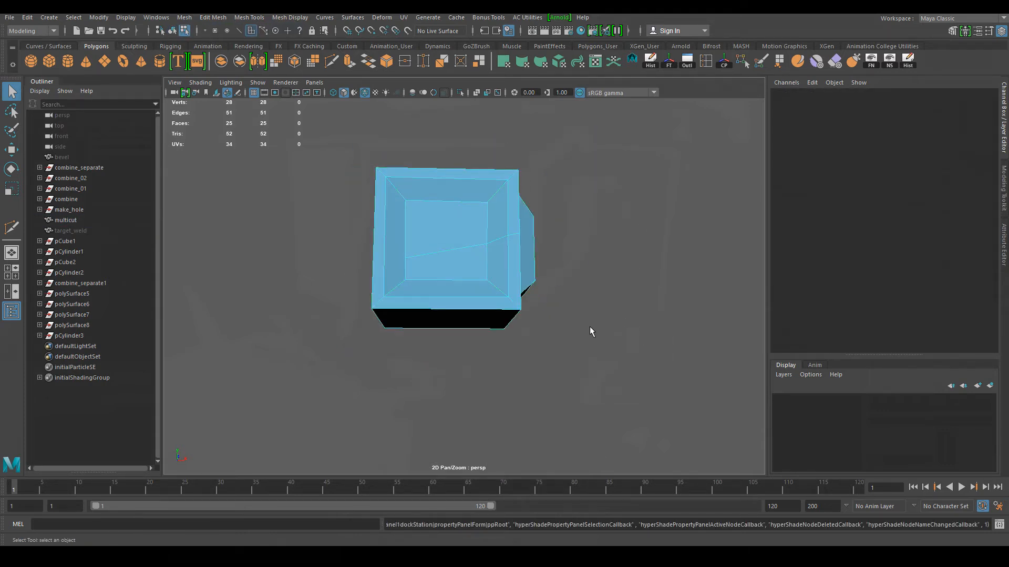
pyautogui.hotkey('ctrl', 'z')
pyautogui.hotkey('ctrl', 'z')
pyautogui.hotkey('ctrl', 'z')
pyautogui.hotkey('ctrl', 'z')
pyautogui.hotkey('ctrl', 'z')
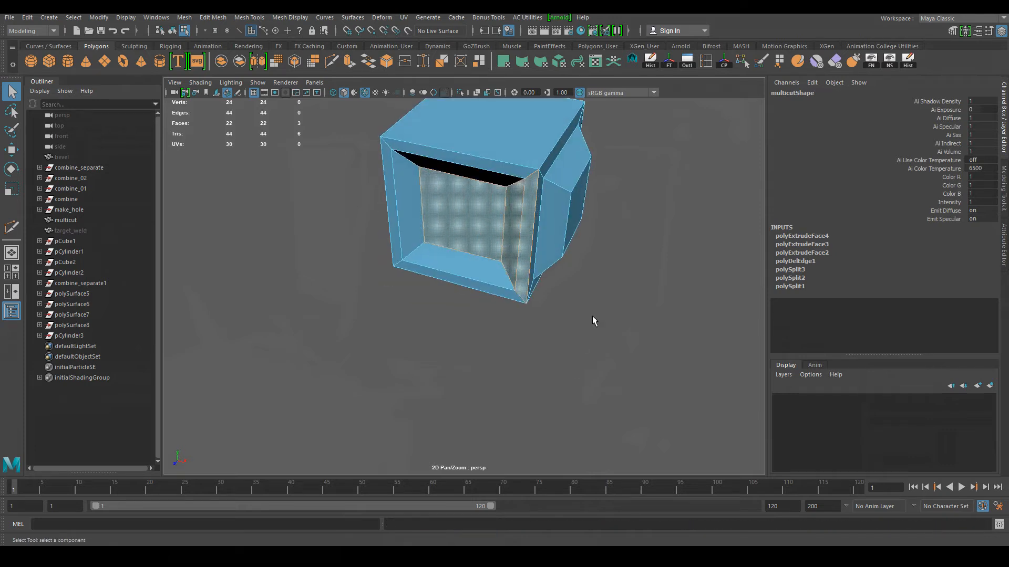
pyautogui.hotkey('ctrl', 'z')
pyautogui.hotkey('ctrl', 'z')
pyautogui.hotkey('ctrl', 'z')
pyautogui.hotkey('ctrl', 'z')
pyautogui.hotkey('ctrl', 'z')
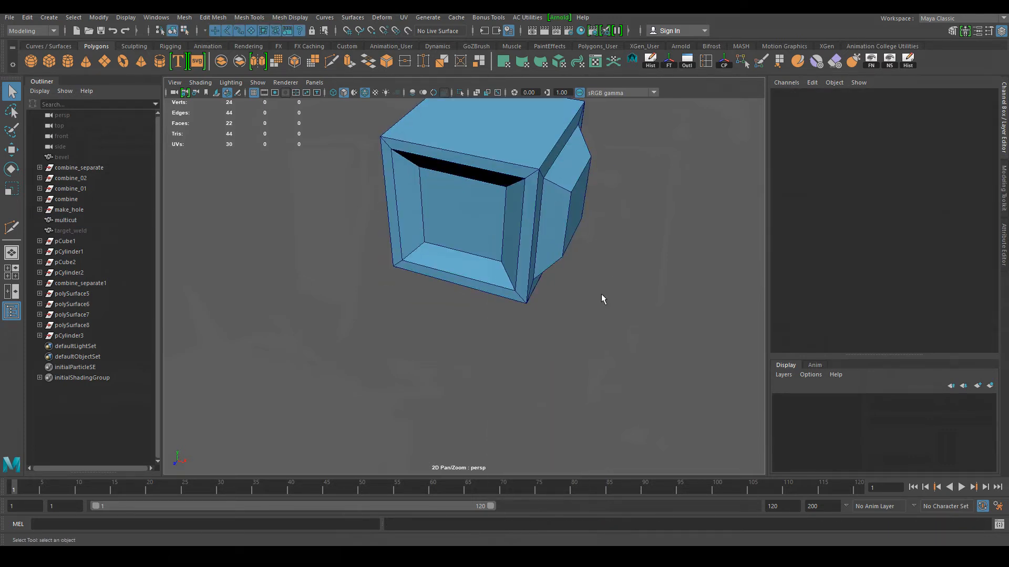
pyautogui.hotkey('ctrl', 'z')
pyautogui.hotkey('ctrl', 'z')
pyautogui.hotkey('ctrl', 'z')
pyautogui.hotkey('ctrl', 'z')
# Examine the uncut cube's front recess, raised side block and borders from several angles
pyautogui.keyDown('alt'); pyautogui.moveTo(520, 341); pyautogui.dragTo(586, 302); pyautogui.keyUp('alt')
pyautogui.keyDown('alt'); pyautogui.moveTo(563, 245); pyautogui.dragTo(551, 285, button='middle'); pyautogui.keyUp('alt')
pyautogui.keyDown('alt'); pyautogui.moveTo(404, 386); pyautogui.dragTo(266, 231); pyautogui.keyUp('alt')
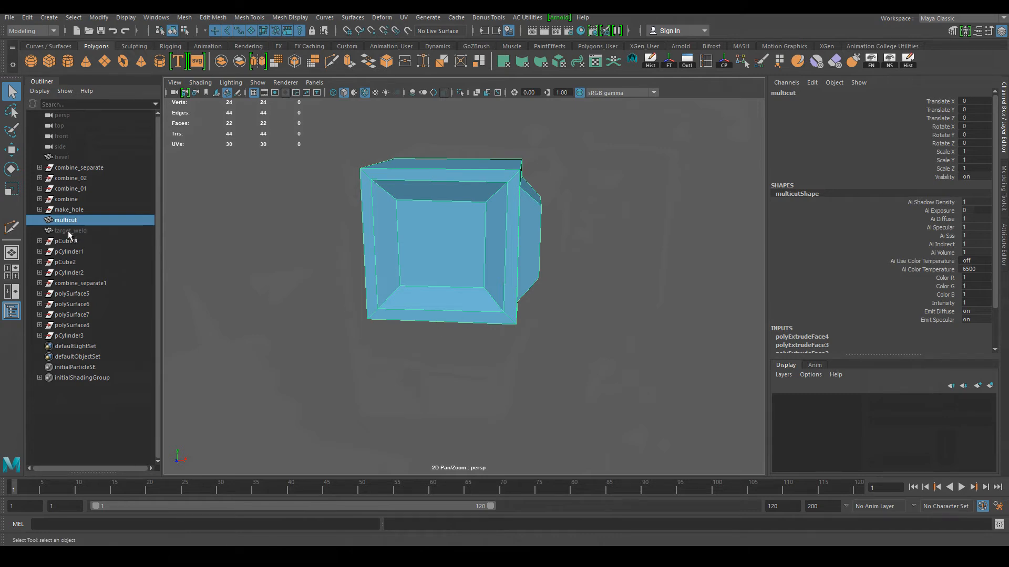
pyautogui.keyDown('alt'); pyautogui.moveTo(461, 349); pyautogui.dragTo(523, 311); pyautogui.keyUp('alt')
pyautogui.keyDown('alt'); pyautogui.moveTo(373, 209); pyautogui.dragTo(488, 249); pyautogui.keyUp('alt')
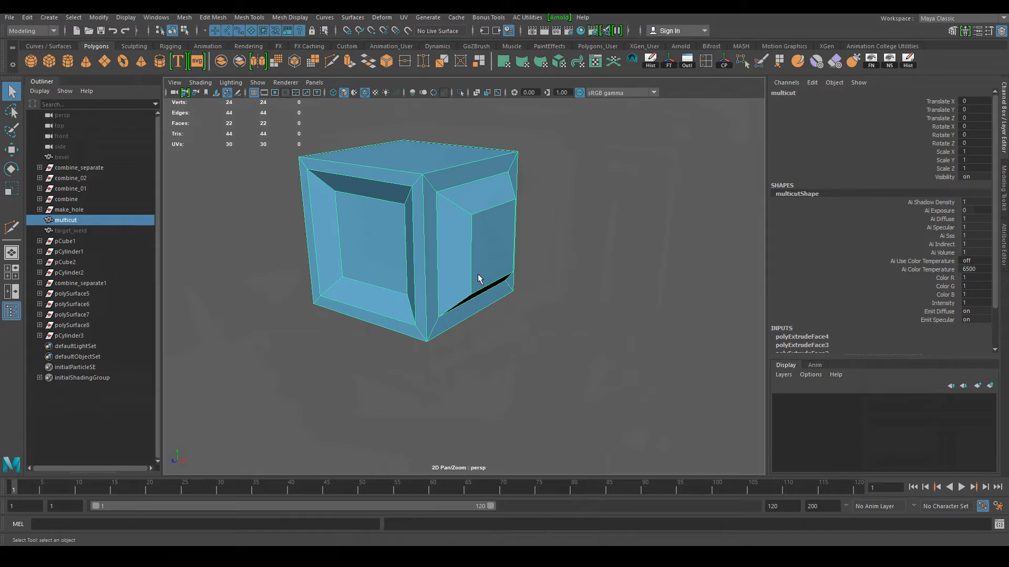
pyautogui.keyDown('alt'); pyautogui.moveTo(506, 295); pyautogui.dragTo(455, 237); pyautogui.keyUp('alt')
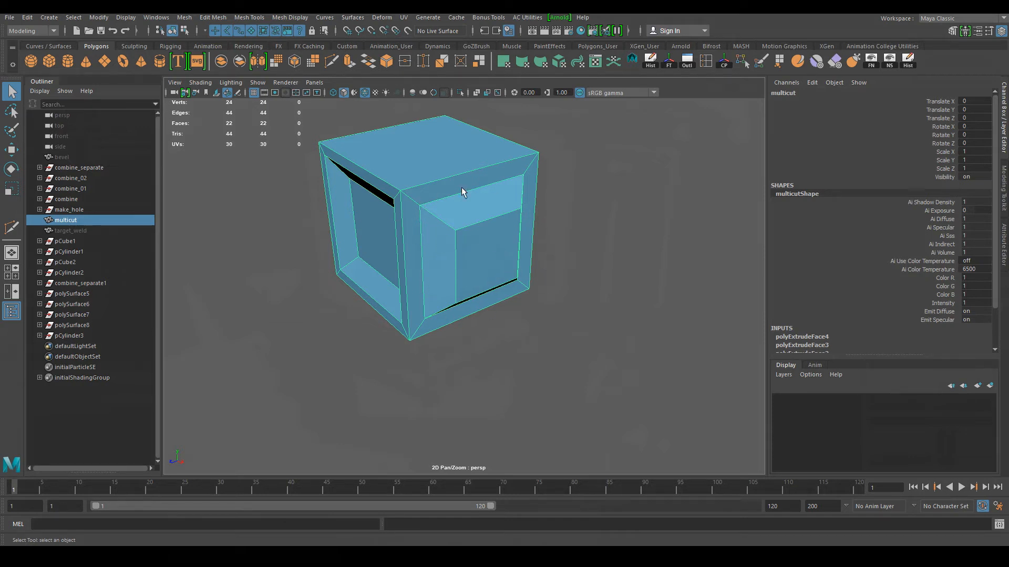
pyautogui.keyDown('alt'); pyautogui.moveTo(613, 212); pyautogui.dragTo(565, 192); pyautogui.keyUp('alt')
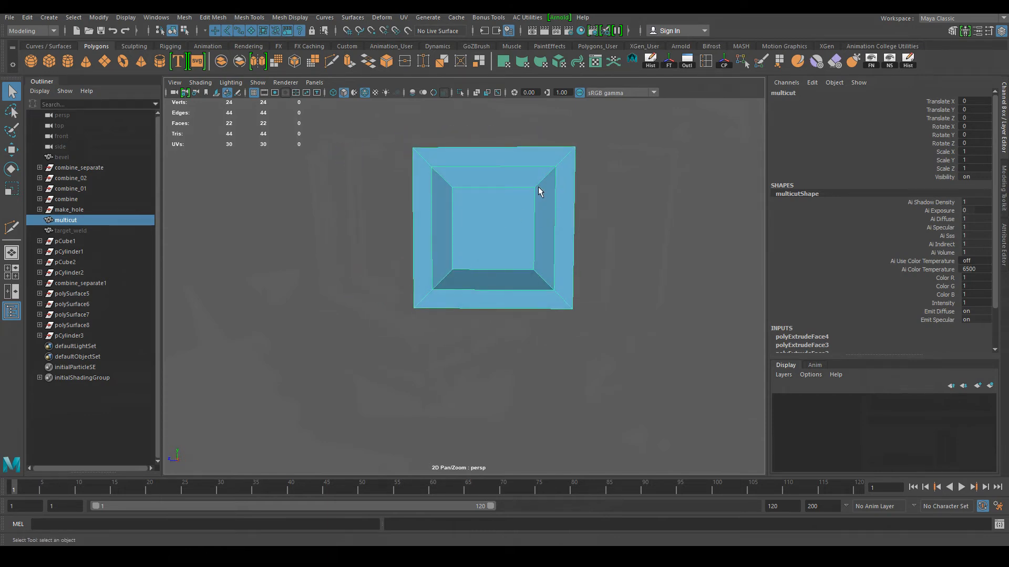
pyautogui.keyDown('alt'); pyautogui.moveTo(502, 236); pyautogui.dragTo(530, 272); pyautogui.keyUp('alt')
pyautogui.keyDown('alt'); pyautogui.moveTo(530, 273); pyautogui.dragTo(548, 267, button='middle'); pyautogui.keyUp('alt')
pyautogui.keyDown('alt'); pyautogui.moveTo(549, 267); pyautogui.dragTo(549, 256); pyautogui.keyUp('alt')
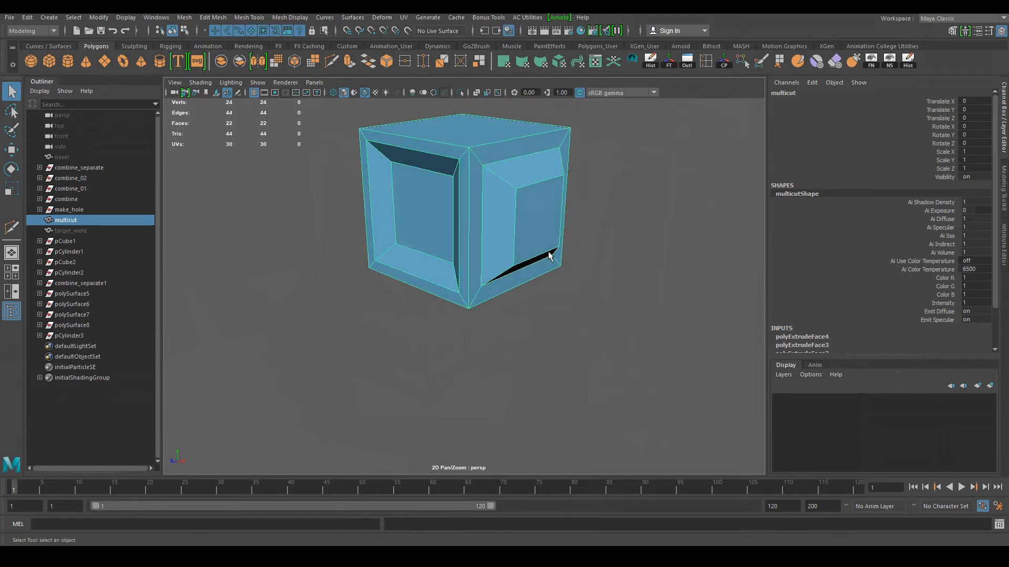
# Switch the multicut cube to vertex mode and open the Target Weld tool settings, moved clear of the cube
pyautogui.moveTo(486, 175); pyautogui.dragTo(445, 173, button='right')
pyautogui.keyDown('alt'); pyautogui.moveTo(487, 202); pyautogui.dragTo(481, 315); pyautogui.keyUp('alt')
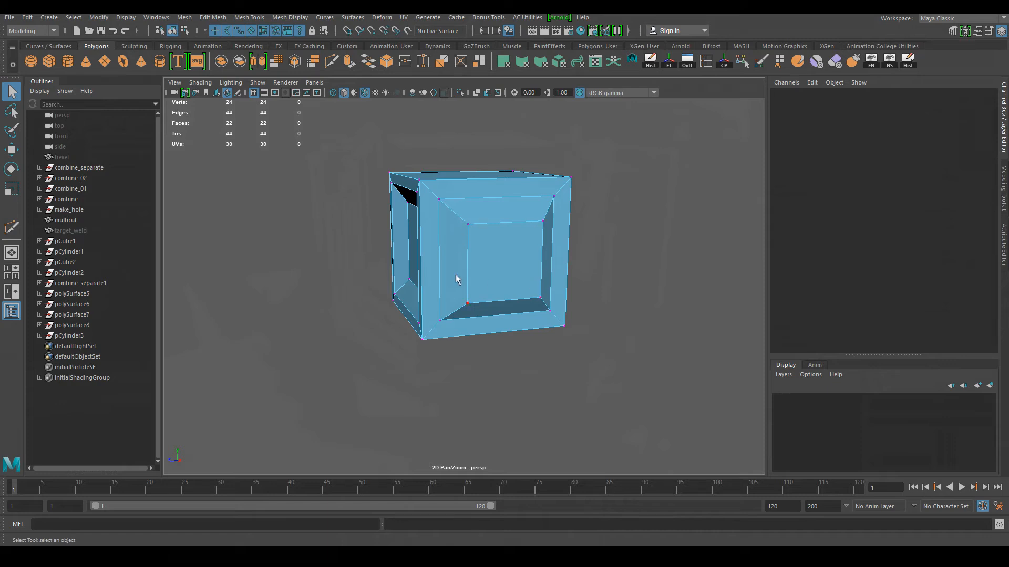
pyautogui.keyDown('alt'); pyautogui.moveTo(471, 258); pyautogui.dragTo(440, 209); pyautogui.keyUp('alt')
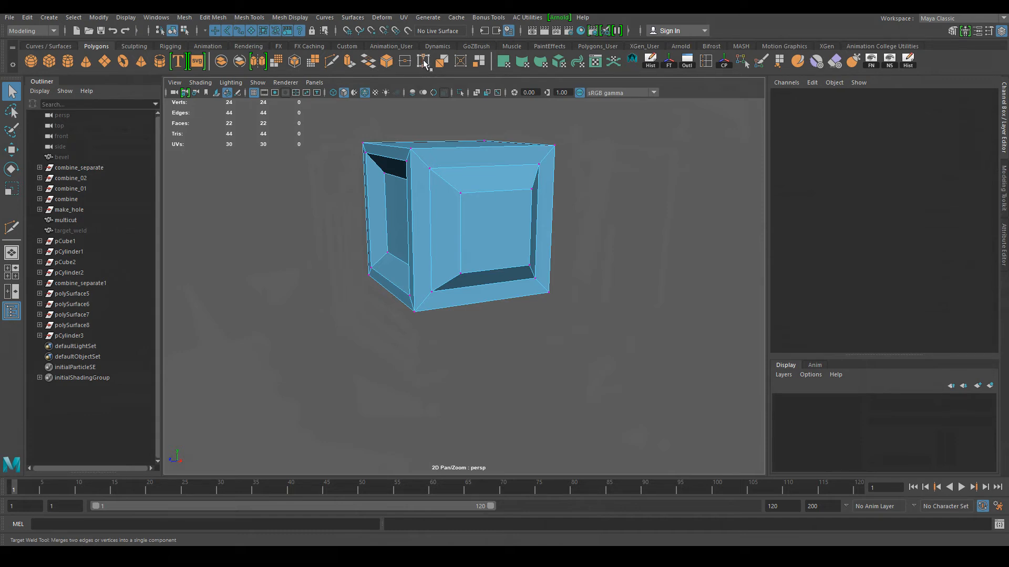
pyautogui.click(248, 17)
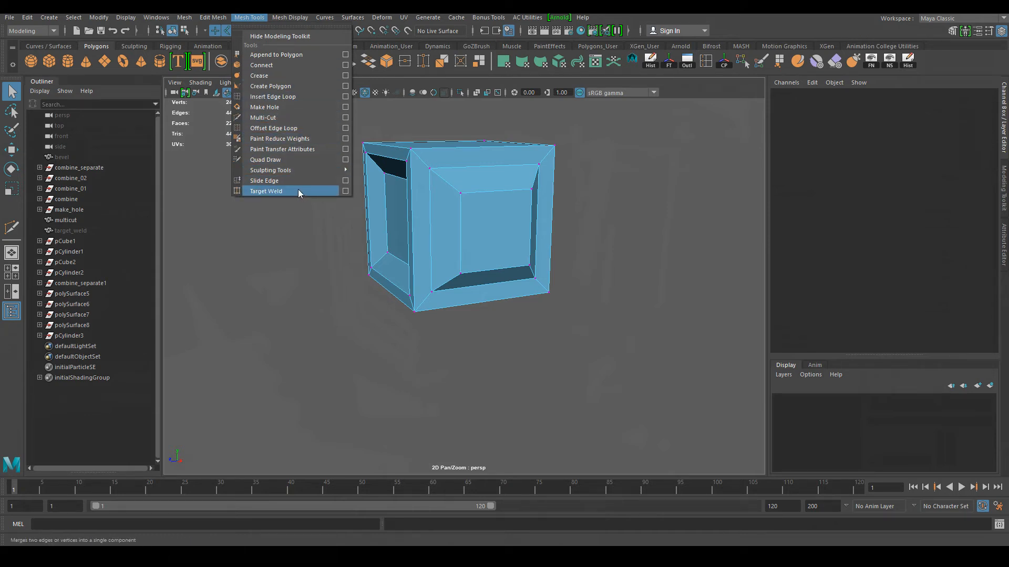
pyautogui.click(345, 192)
pyautogui.moveTo(229, 120); pyautogui.dragTo(196, 117)
pyautogui.click(336, 109)
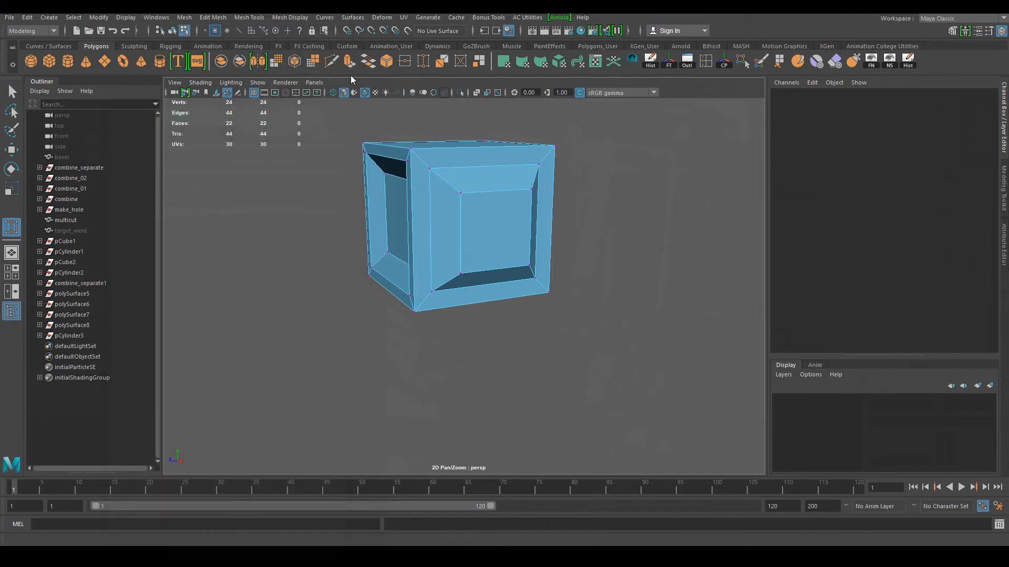
pyautogui.doubleClick(423, 62)
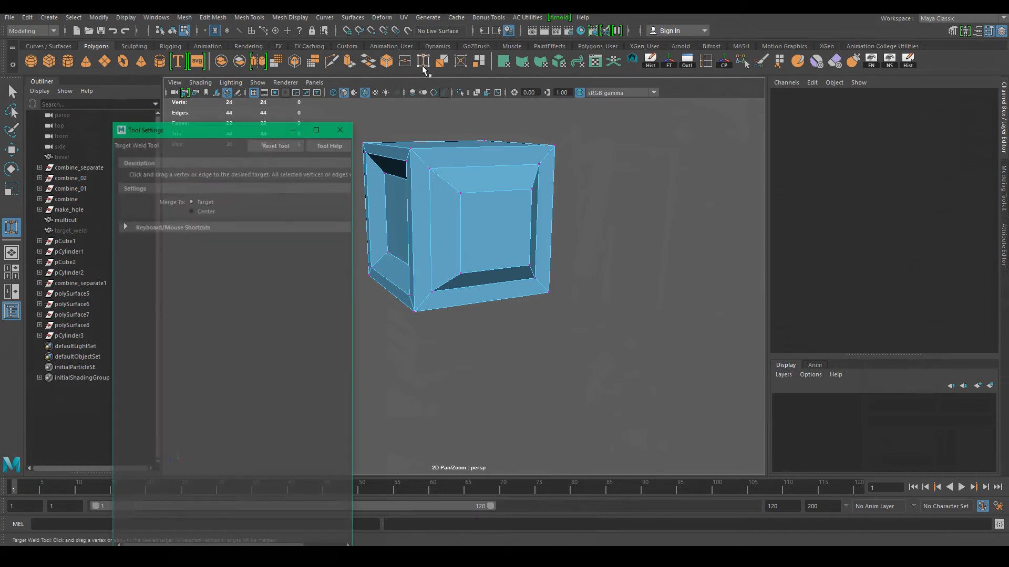
pyautogui.moveTo(238, 121); pyautogui.dragTo(167, 60)
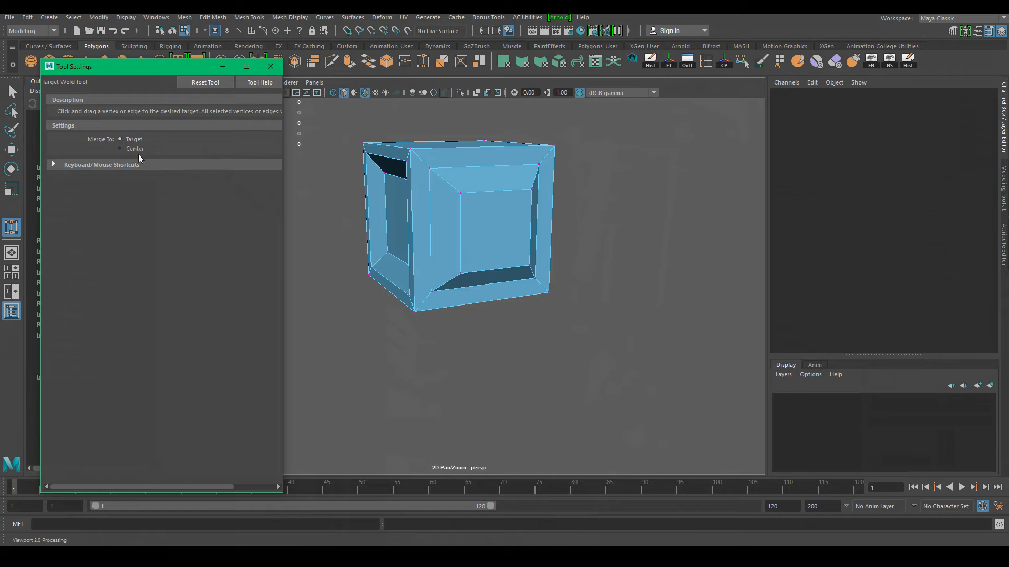
# Set Target Weld to merge to Center, and weld the raised block's two upper vertices together and its two lower vertices together
pyautogui.keyDown('alt'); pyautogui.moveTo(500, 342); pyautogui.dragTo(479, 378); pyautogui.keyUp('alt')
pyautogui.click(120, 148)
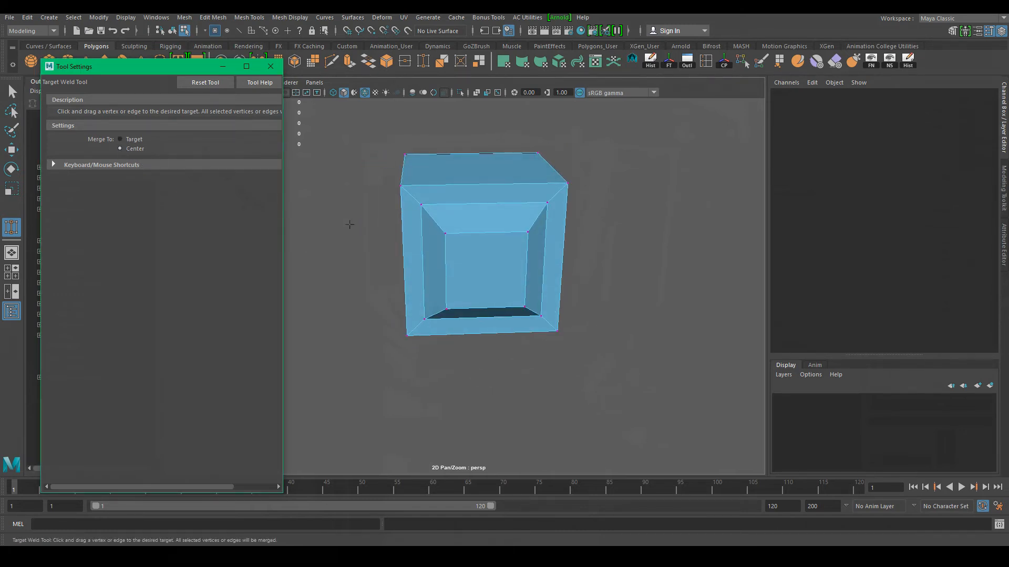
pyautogui.scroll(3, 445, 236)
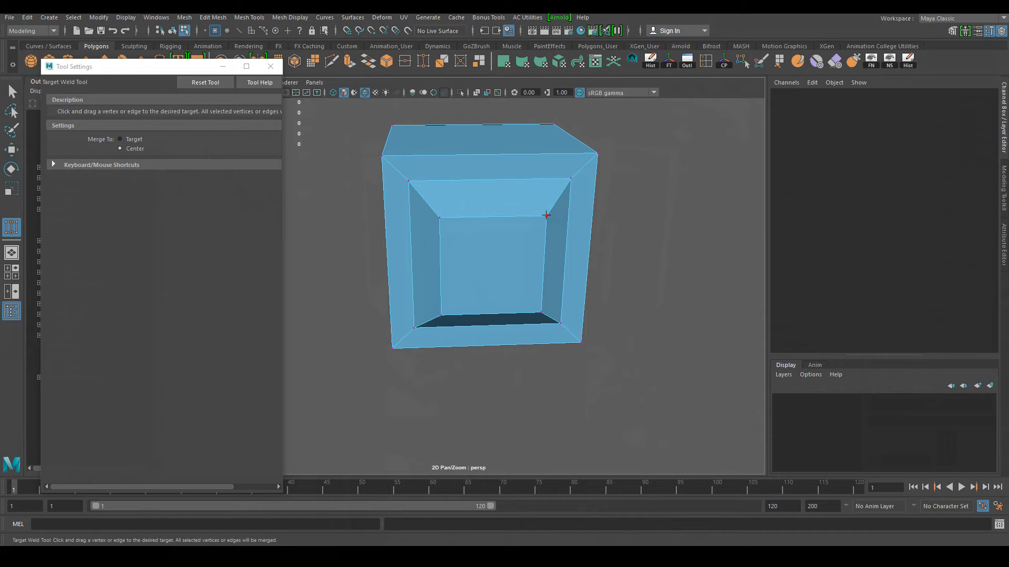
pyautogui.moveTo(452, 222); pyautogui.dragTo(545, 216)
pyautogui.moveTo(442, 314); pyautogui.dragTo(529, 379)
# Undo both center welds and close the Target Weld settings
pyautogui.hotkey('ctrl', 'z')
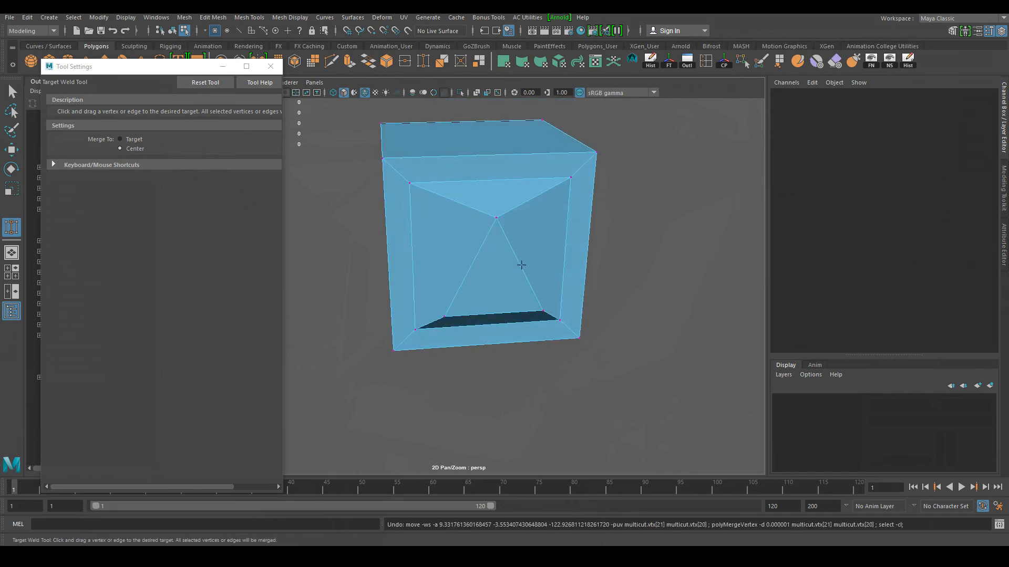
pyautogui.hotkey('ctrl', 'z')
pyautogui.press('q')
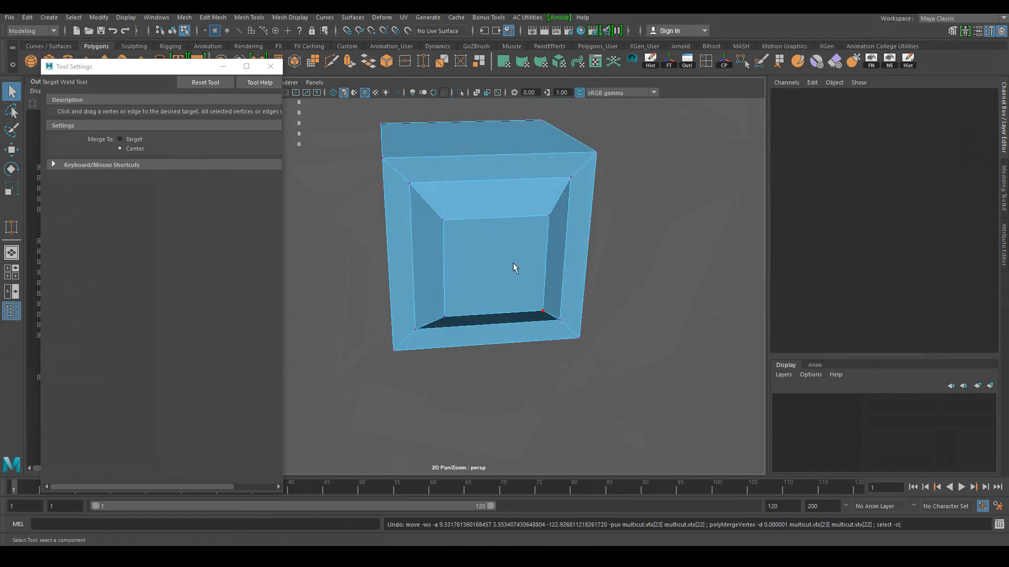
pyautogui.click(270, 66)
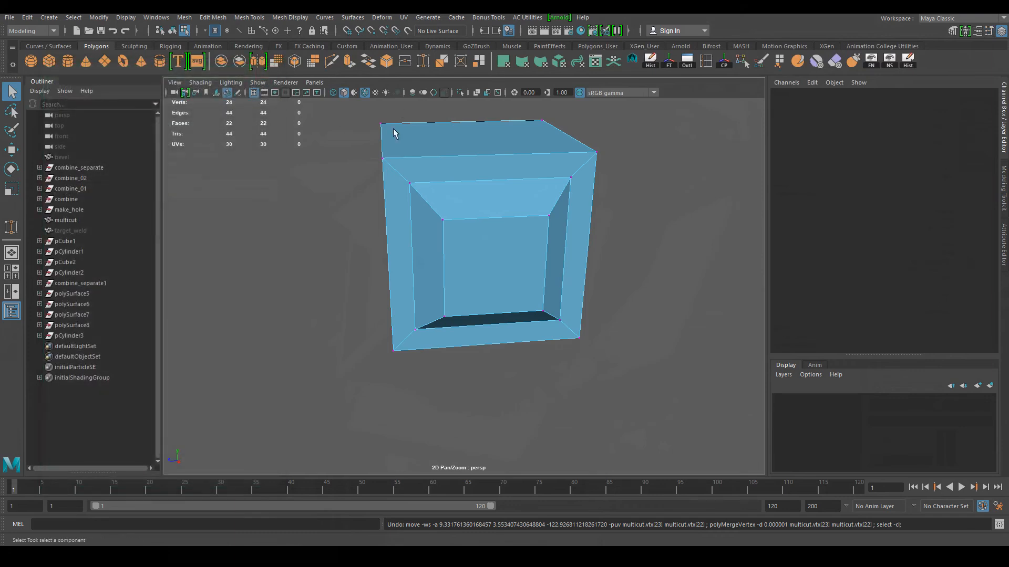
# With Target Weld merging to Target, weld the block's and border's upper-left vertices onto their upper-right counterparts, and weld a lower block vertex outward
pyautogui.doubleClick(423, 61)
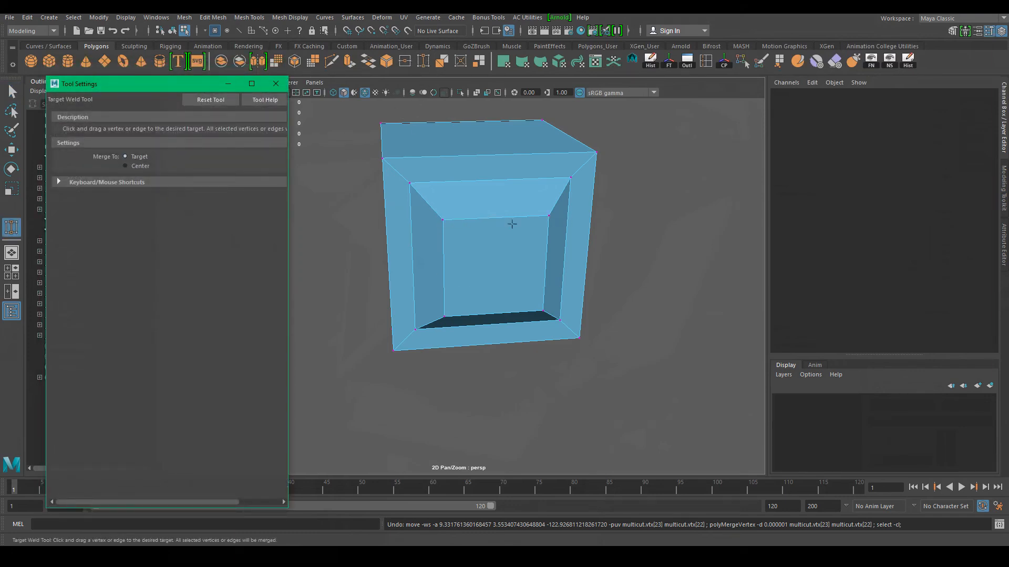
pyautogui.moveTo(443, 219); pyautogui.dragTo(548, 215)
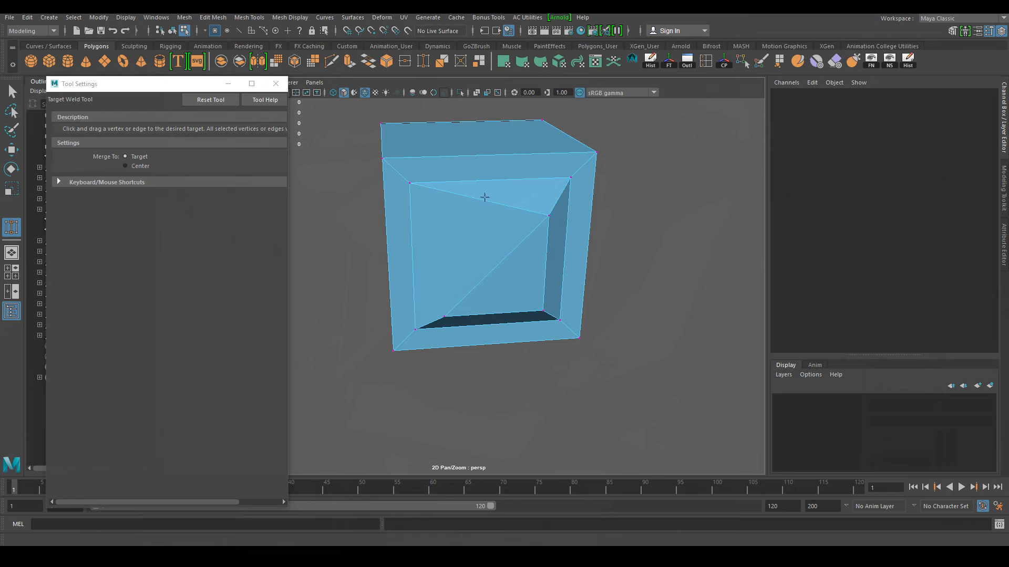
pyautogui.moveTo(410, 183); pyautogui.dragTo(570, 177)
pyautogui.keyDown('alt'); pyautogui.moveTo(556, 300); pyautogui.dragTo(574, 182); pyautogui.keyUp('alt')
pyautogui.keyDown('alt'); pyautogui.moveTo(560, 289); pyautogui.dragTo(542, 231); pyautogui.keyUp('alt')
pyautogui.moveTo(536, 269); pyautogui.dragTo(566, 309)
# Weld the remaining block and border vertices into the nearest outer corners of the cube's side
pyautogui.keyDown('alt'); pyautogui.moveTo(566, 310); pyautogui.dragTo(447, 362); pyautogui.keyUp('alt')
pyautogui.keyDown('alt'); pyautogui.moveTo(521, 313); pyautogui.dragTo(540, 237); pyautogui.keyUp('alt')
pyautogui.moveTo(575, 201); pyautogui.dragTo(606, 178)
pyautogui.moveTo(558, 331); pyautogui.dragTo(578, 348)
pyautogui.keyDown('alt'); pyautogui.moveTo(531, 379); pyautogui.dragTo(557, 351); pyautogui.keyUp('alt')
pyautogui.moveTo(422, 332); pyautogui.dragTo(398, 356)
# Leave Target Weld and delete the leftover edge across the cube's welded side
pyautogui.press('q')
pyautogui.moveTo(506, 246); pyautogui.dragTo(468, 248, button='right')
pyautogui.click(531, 208)
pyautogui.press('w')
pyautogui.keyDown('alt'); pyautogui.moveTo(520, 402); pyautogui.dragTo(562, 374); pyautogui.keyUp('alt')
pyautogui.moveTo(468, 244); pyautogui.dragTo(430, 243, button='right')
# Close the Target Weld settings and examine the cube's welded side from several angles
pyautogui.keyDown('alt'); pyautogui.moveTo(614, 315); pyautogui.dragTo(649, 370); pyautogui.keyUp('alt')
pyautogui.keyDown('alt'); pyautogui.moveTo(462, 202); pyautogui.dragTo(573, 338); pyautogui.keyUp('alt')
pyautogui.keyDown('alt'); pyautogui.moveTo(573, 337); pyautogui.dragTo(602, 370, button='middle'); pyautogui.keyUp('alt')
pyautogui.click(275, 83)
pyautogui.keyDown('alt'); pyautogui.moveTo(617, 342); pyautogui.dragTo(509, 304); pyautogui.keyUp('alt')
pyautogui.keyDown('alt'); pyautogui.moveTo(536, 219); pyautogui.dragTo(387, 228); pyautogui.keyUp('alt')
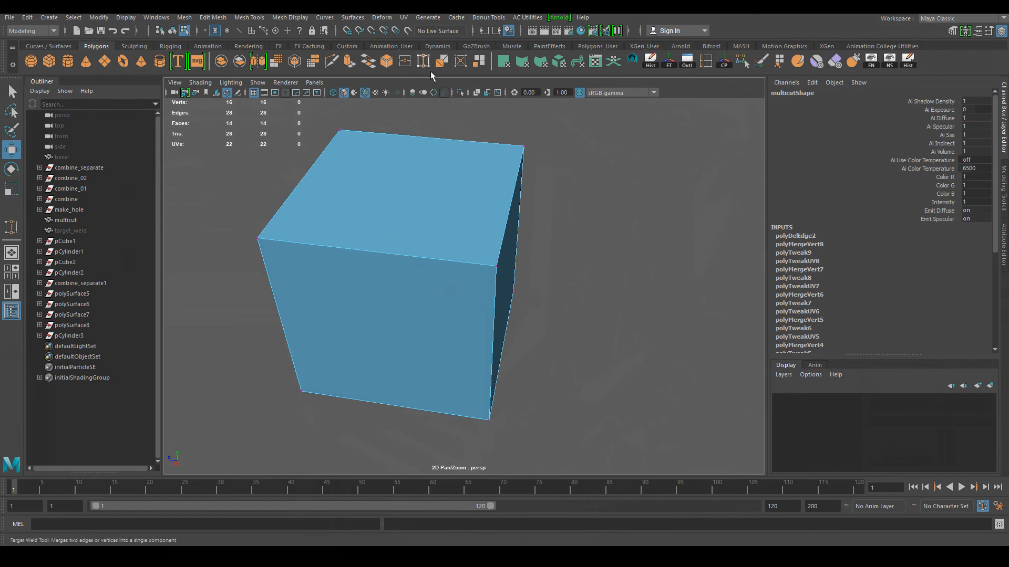
pyautogui.keyDown('alt'); pyautogui.moveTo(452, 358); pyautogui.dragTo(468, 232); pyautogui.keyUp('alt')
# Return to object mode, select the multicut cube and delete its construction history
pyautogui.moveTo(468, 233); pyautogui.dragTo(507, 220, button='right')
pyautogui.click(456, 283)
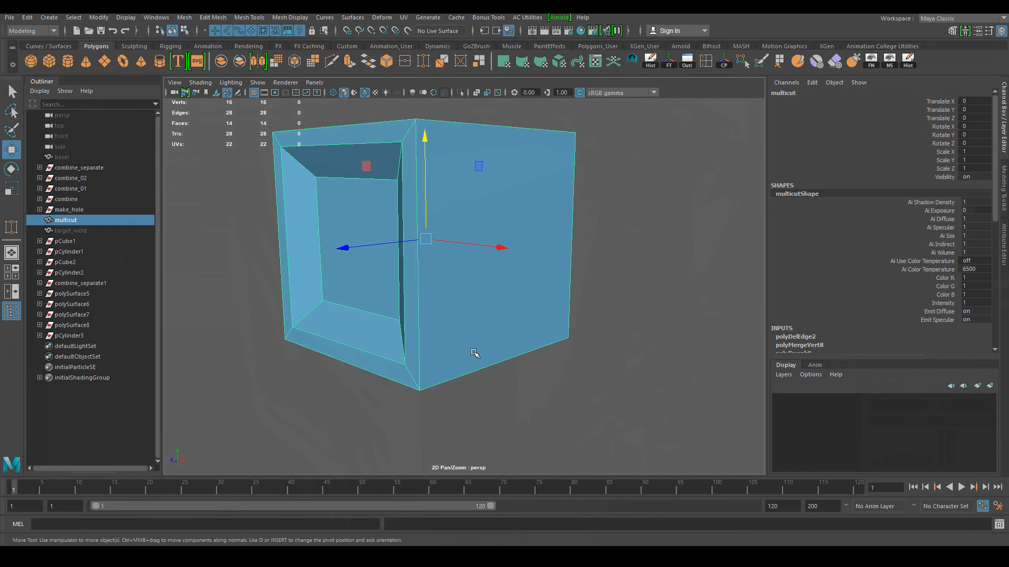
pyautogui.click(565, 382)
pyautogui.keyDown('alt'); pyautogui.moveTo(565, 382); pyautogui.dragTo(486, 346); pyautogui.keyUp('alt')
pyautogui.click(485, 346)
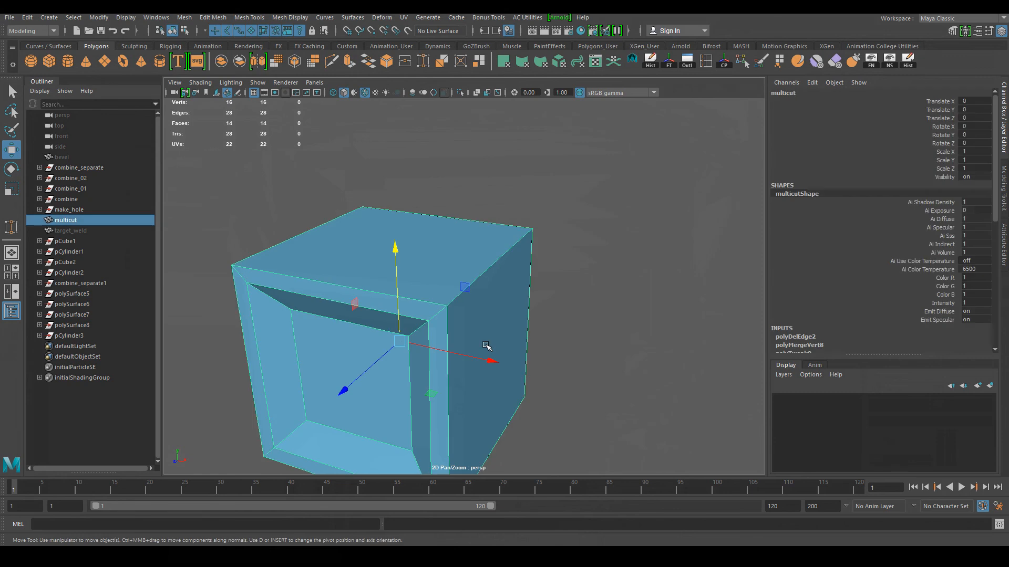
pyautogui.click(651, 62)
pyautogui.keyDown('alt'); pyautogui.moveTo(637, 292); pyautogui.dragTo(636, 191, button='middle'); pyautogui.keyUp('alt')
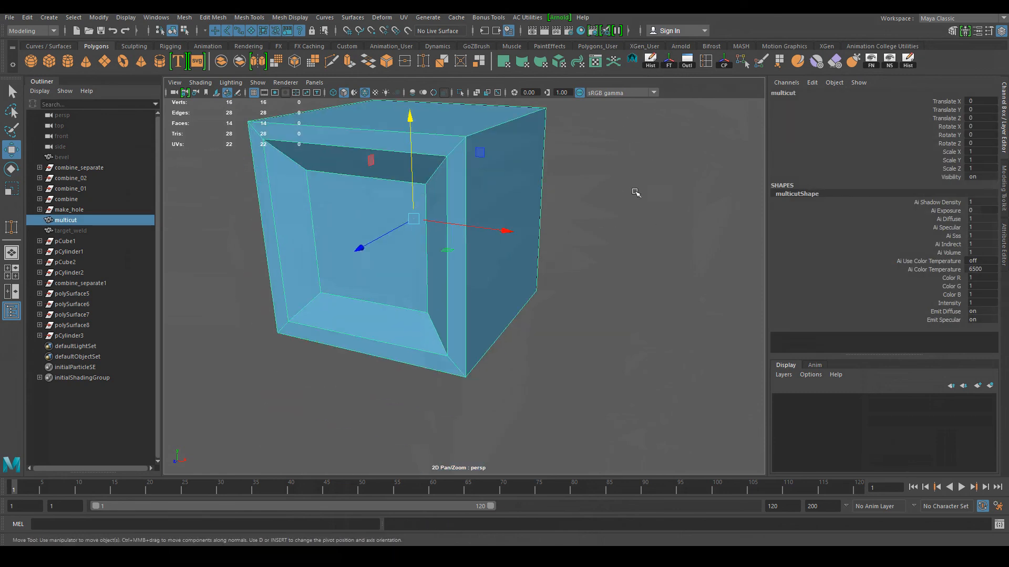
pyautogui.keyDown('alt'); pyautogui.moveTo(637, 191); pyautogui.dragTo(532, 239, button='right'); pyautogui.keyUp('alt')
pyautogui.doubleClick(787, 95)
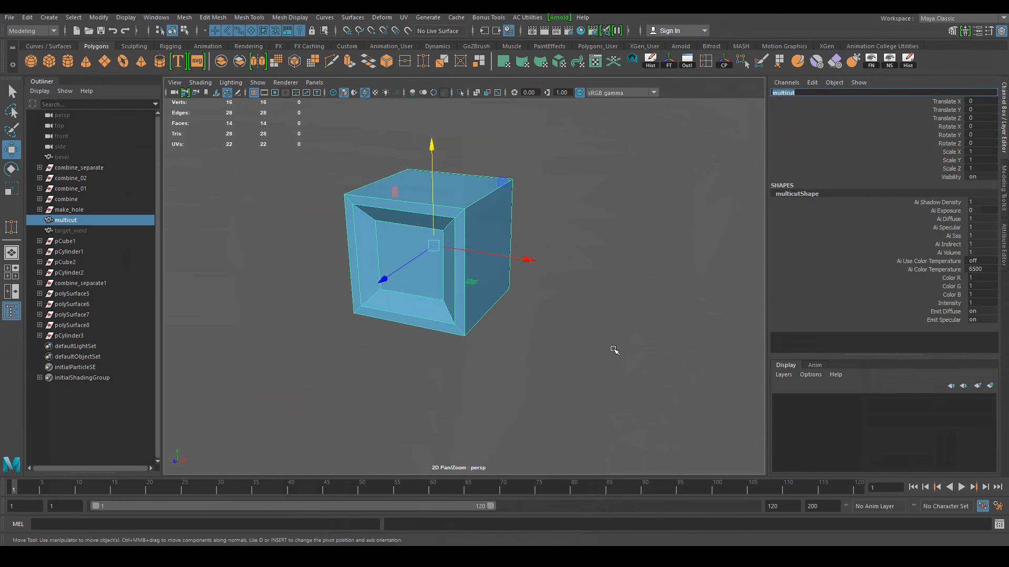
pyautogui.click(605, 254)
pyautogui.click(491, 260)
pyautogui.keyDown('alt'); pyautogui.moveTo(526, 321); pyautogui.dragTo(582, 353); pyautogui.keyUp('alt')
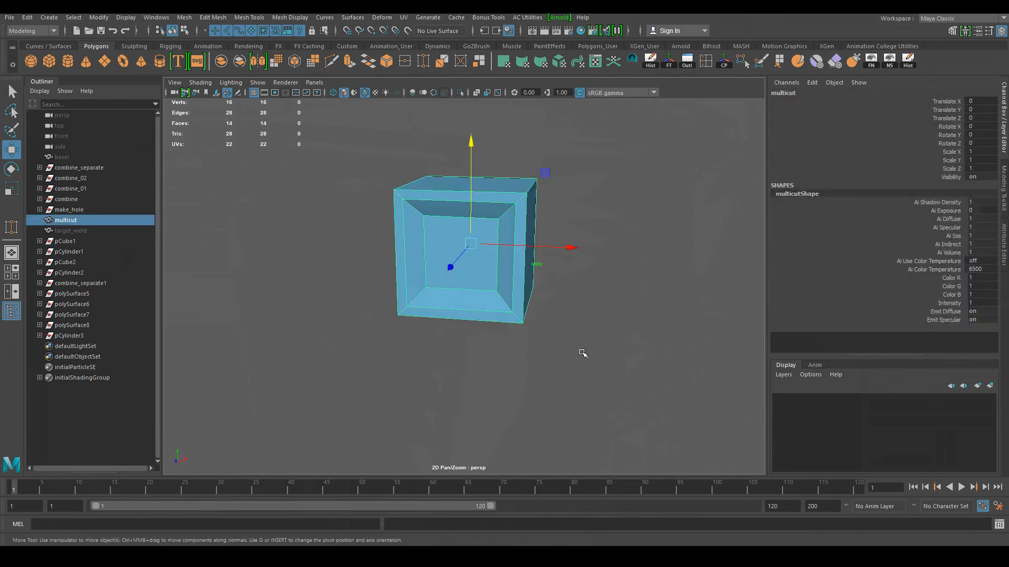